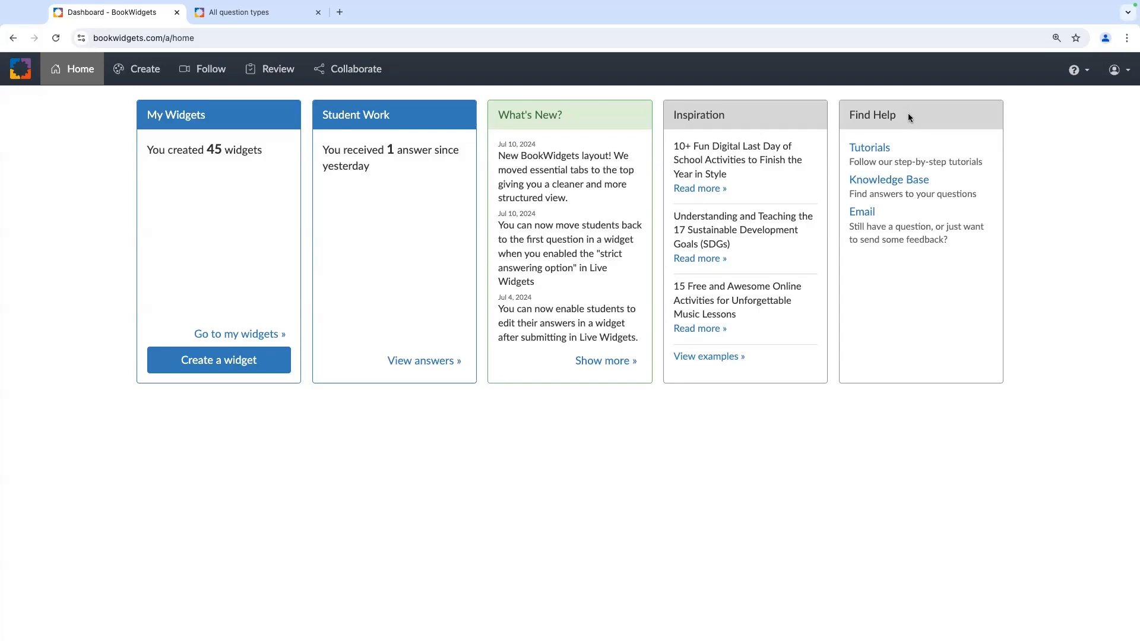
- View the My Widgets, Live Widgets and My Courses pages in turn
click(140, 75)
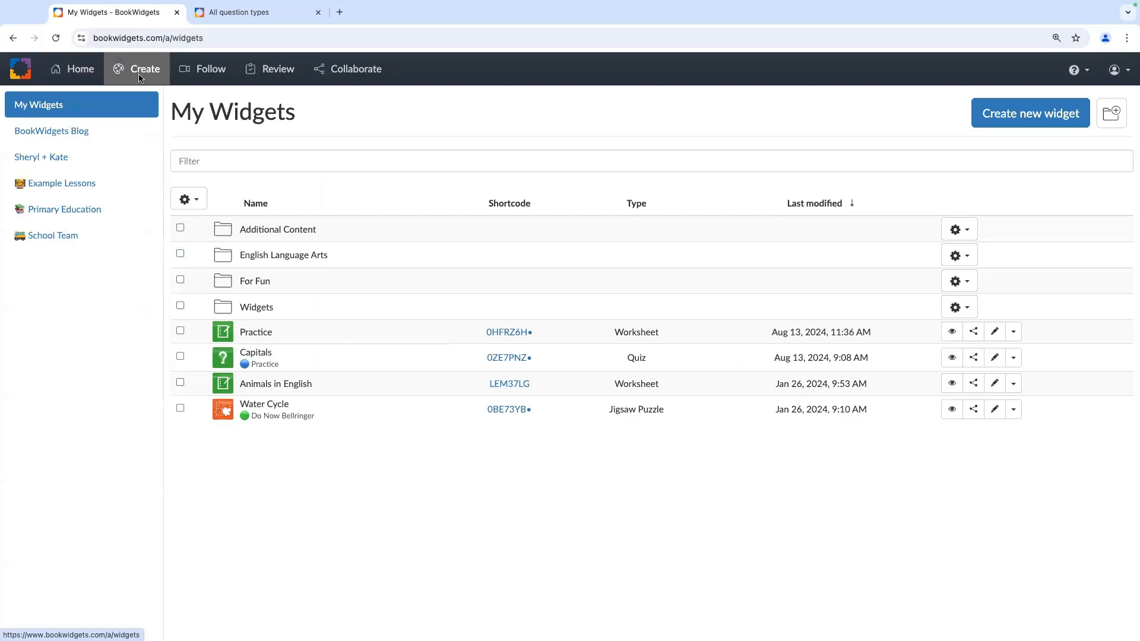
click(202, 71)
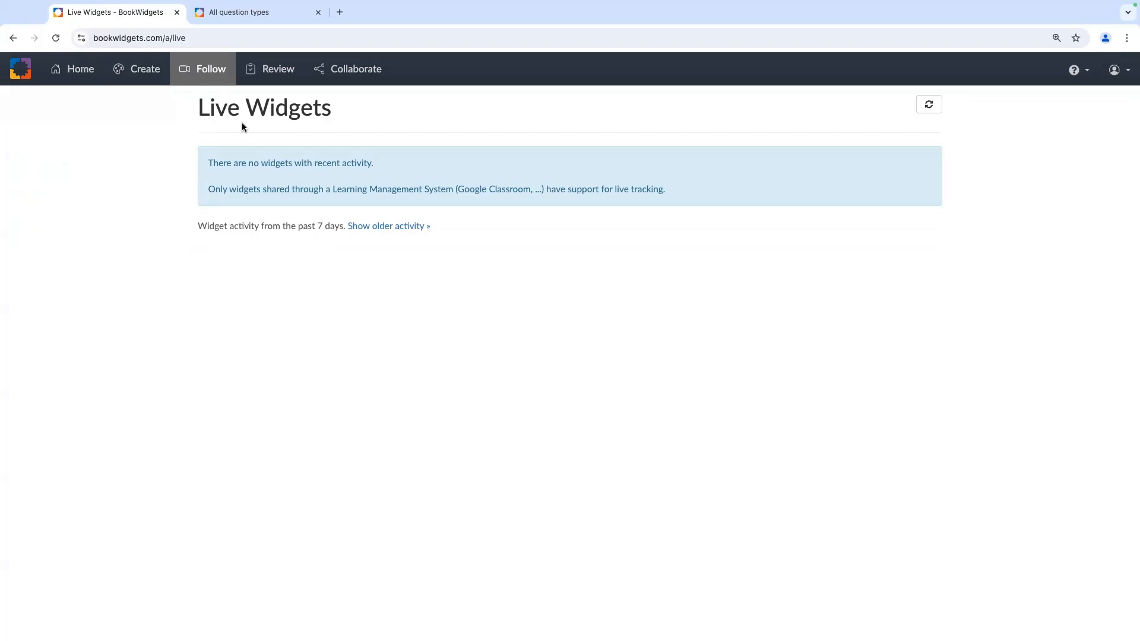
click(276, 69)
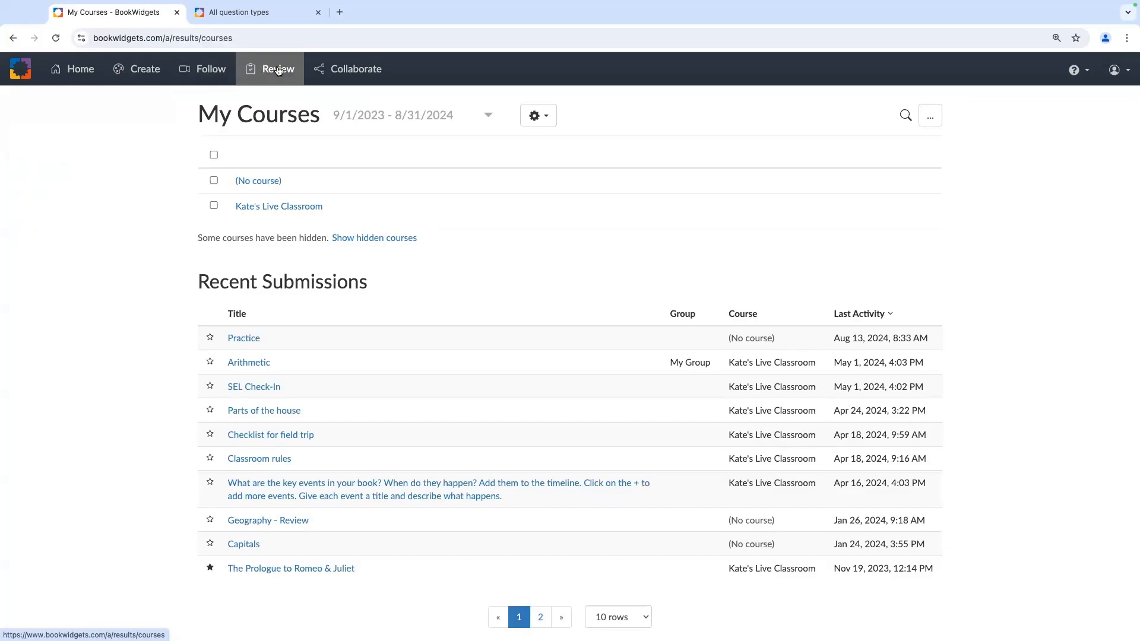
- Open the groups overview and search the discoverable groups for "BookWidgets Blog"
click(330, 69)
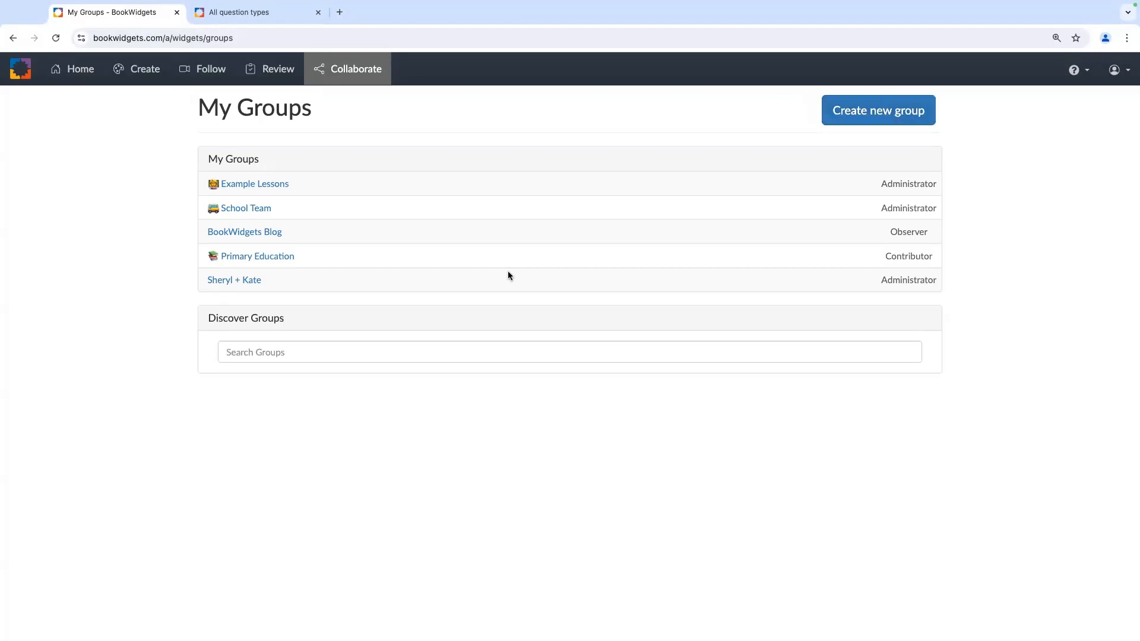
click(378, 358)
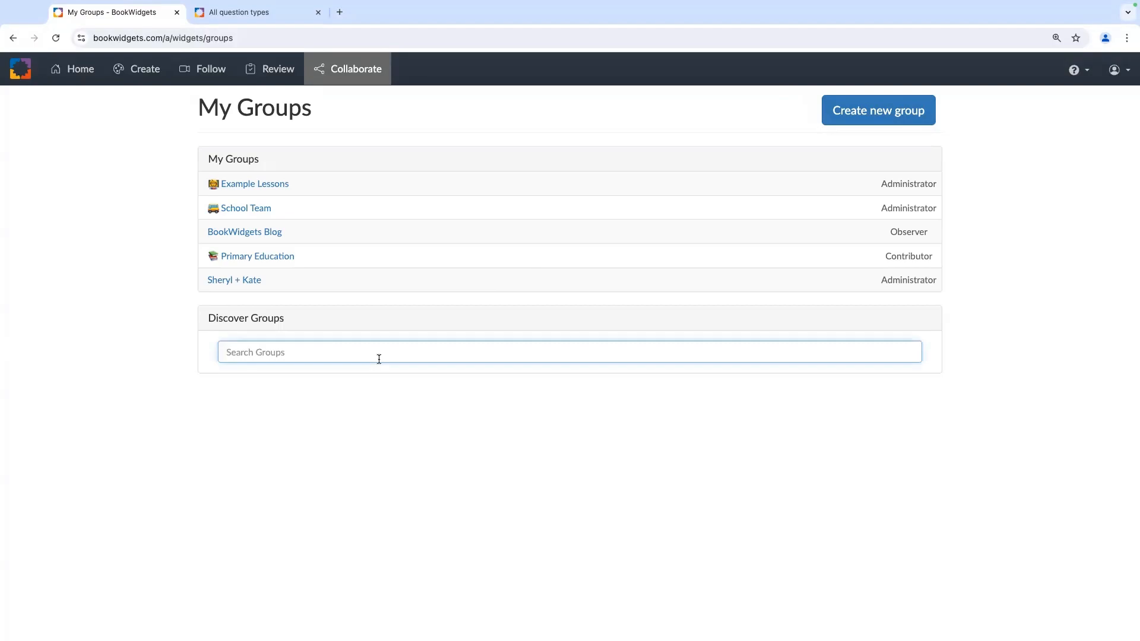
text(BookWidgets B)
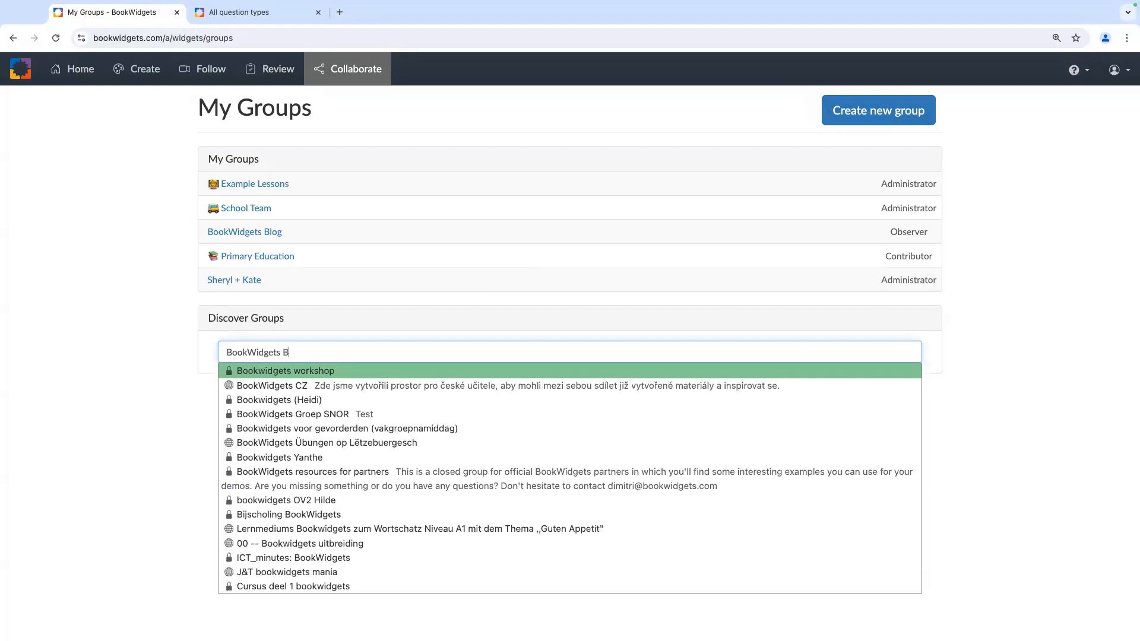
text(log)
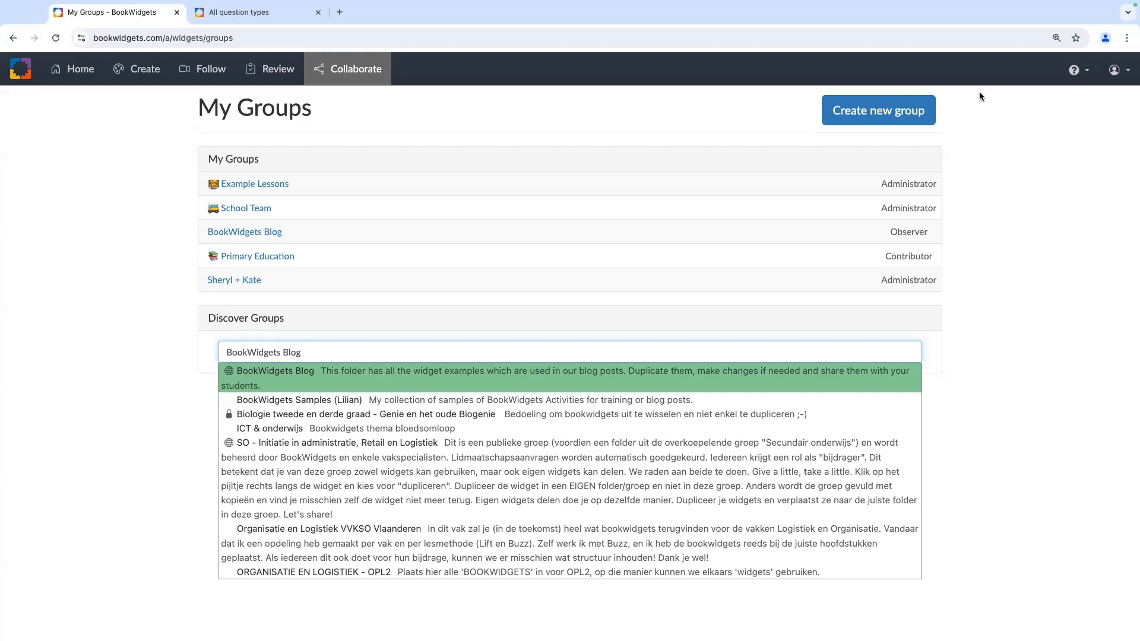
- Open the widget examples, list the samples for the Quiz type, and view the available help and account options
click(1072, 71)
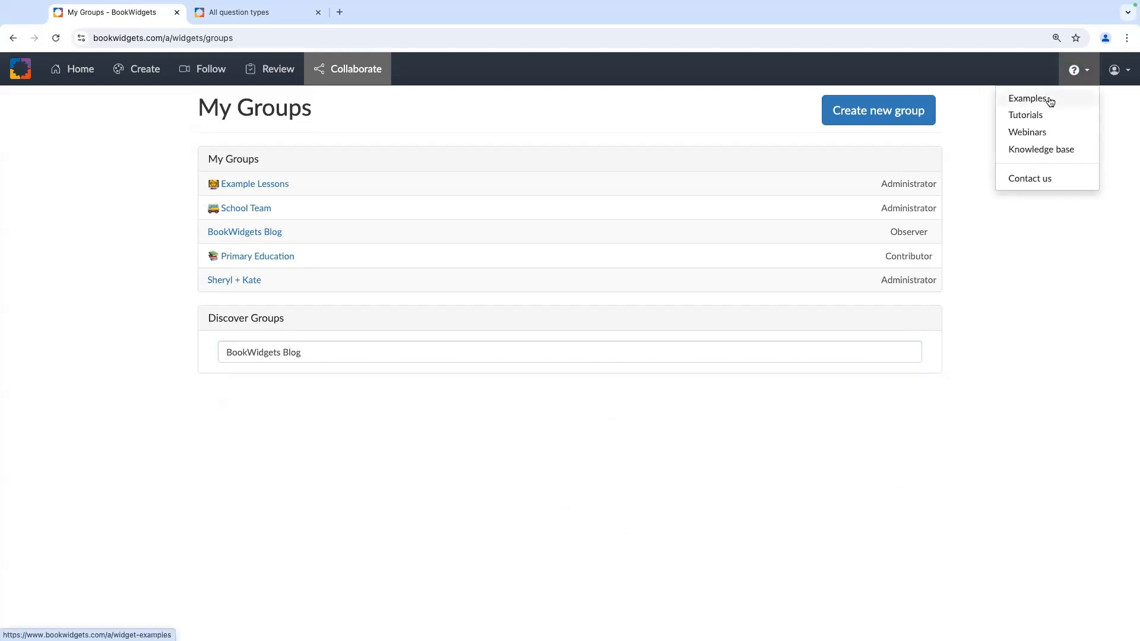
click(1049, 100)
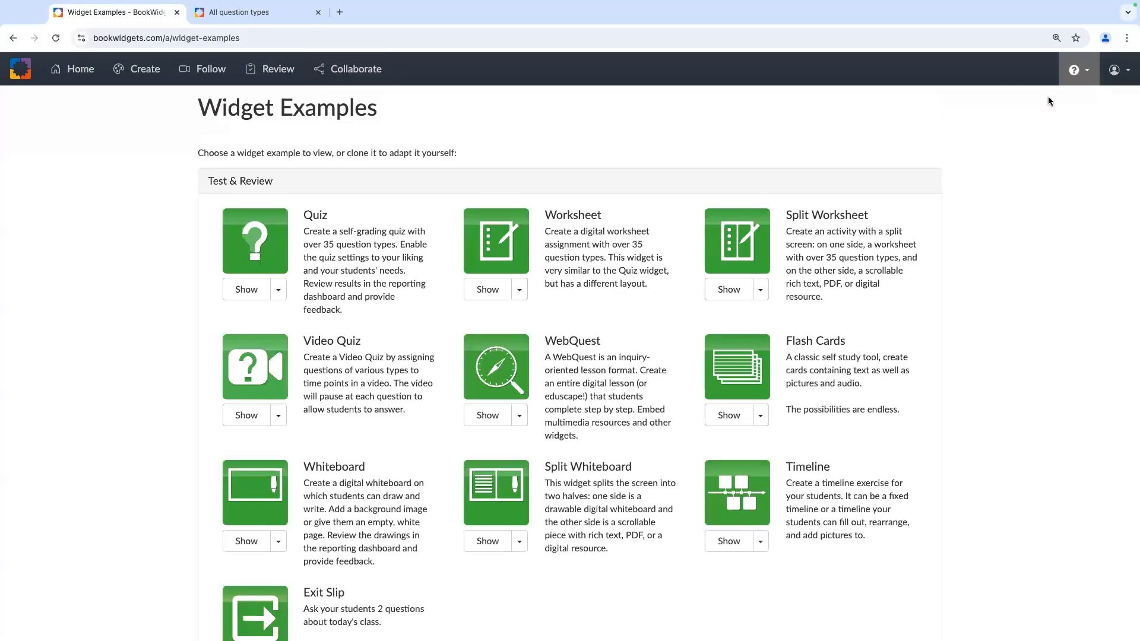
click(279, 291)
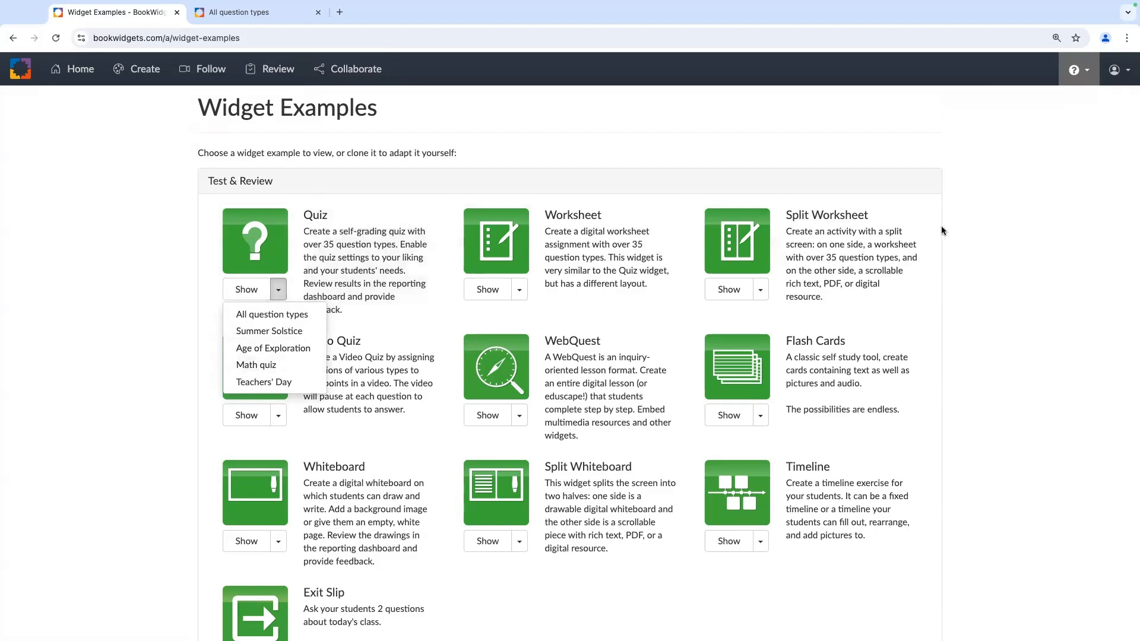
click(1083, 72)
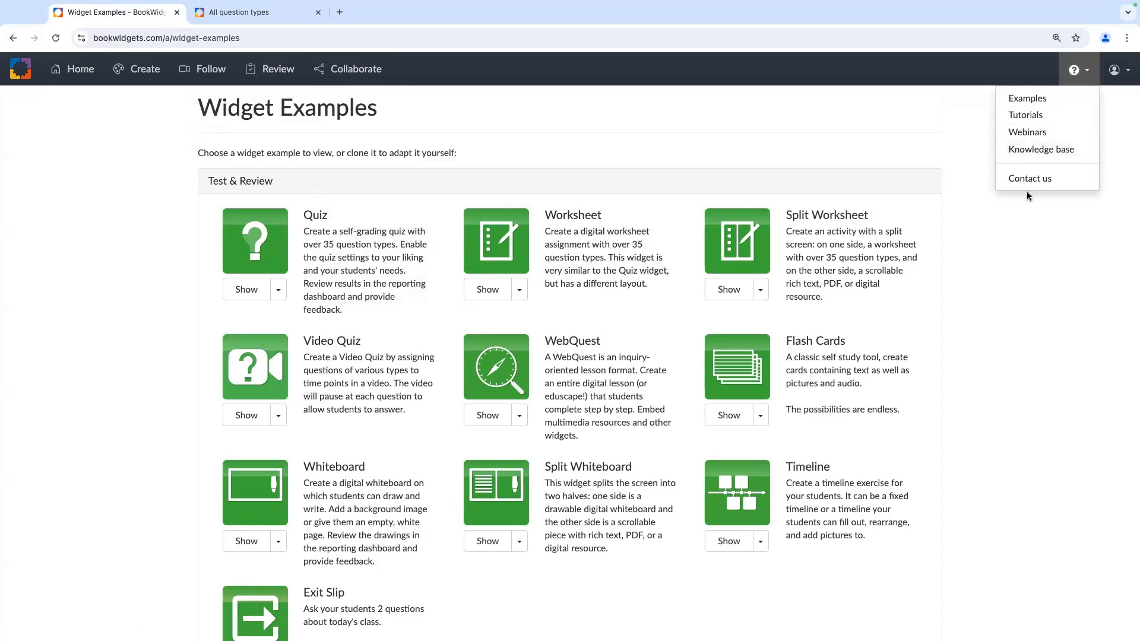
click(1116, 70)
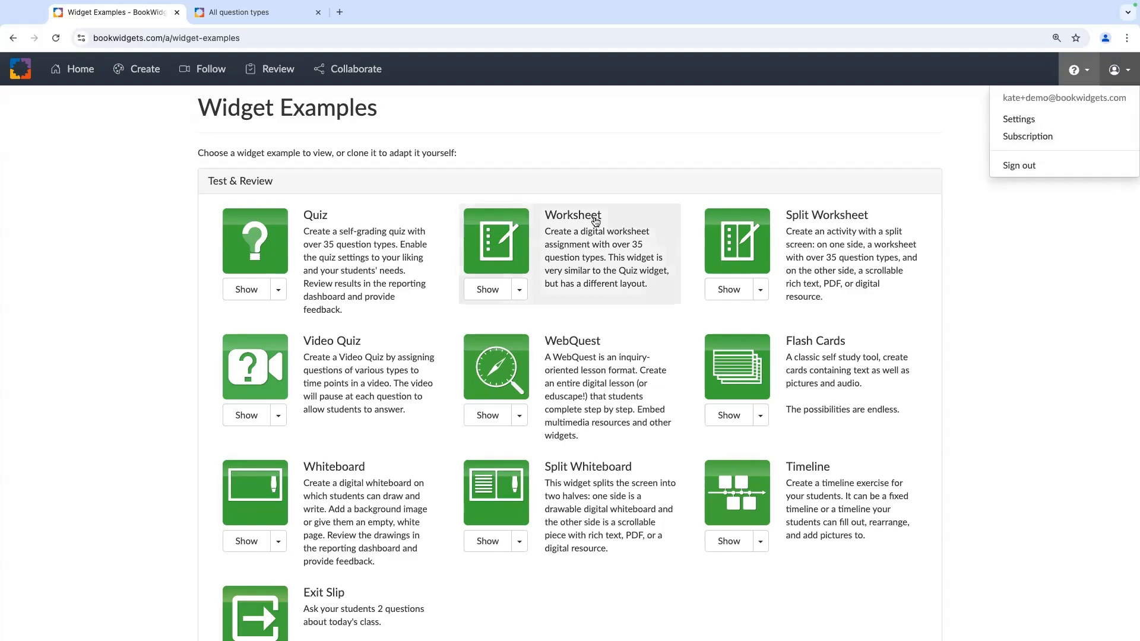
- Return to the home dashboard and start creating a new widget from My Widgets
click(76, 78)
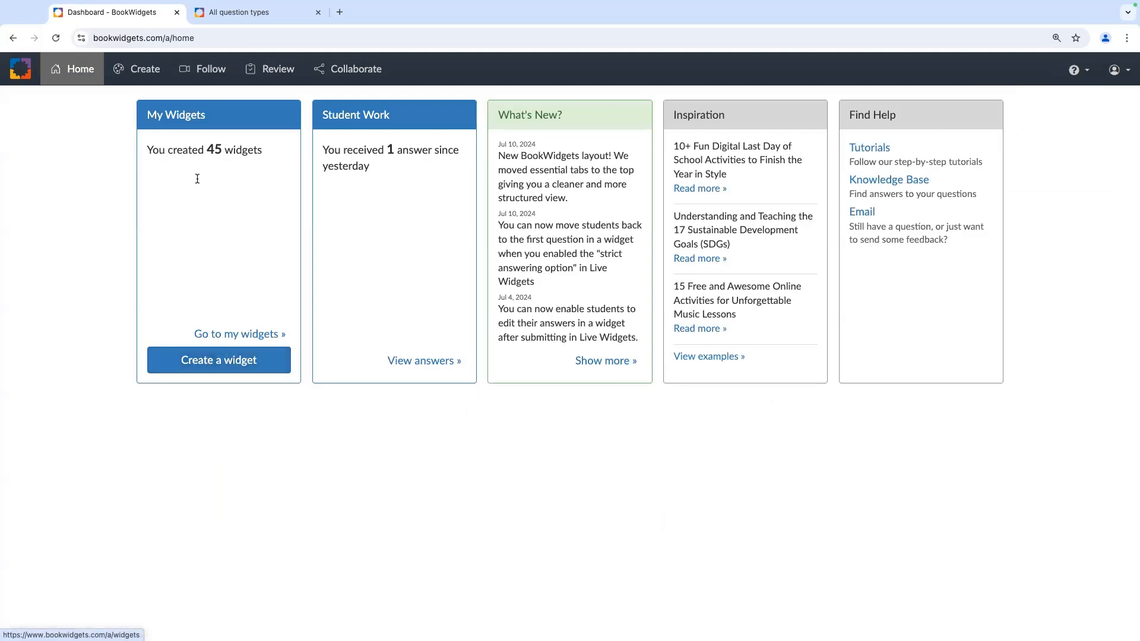
click(146, 78)
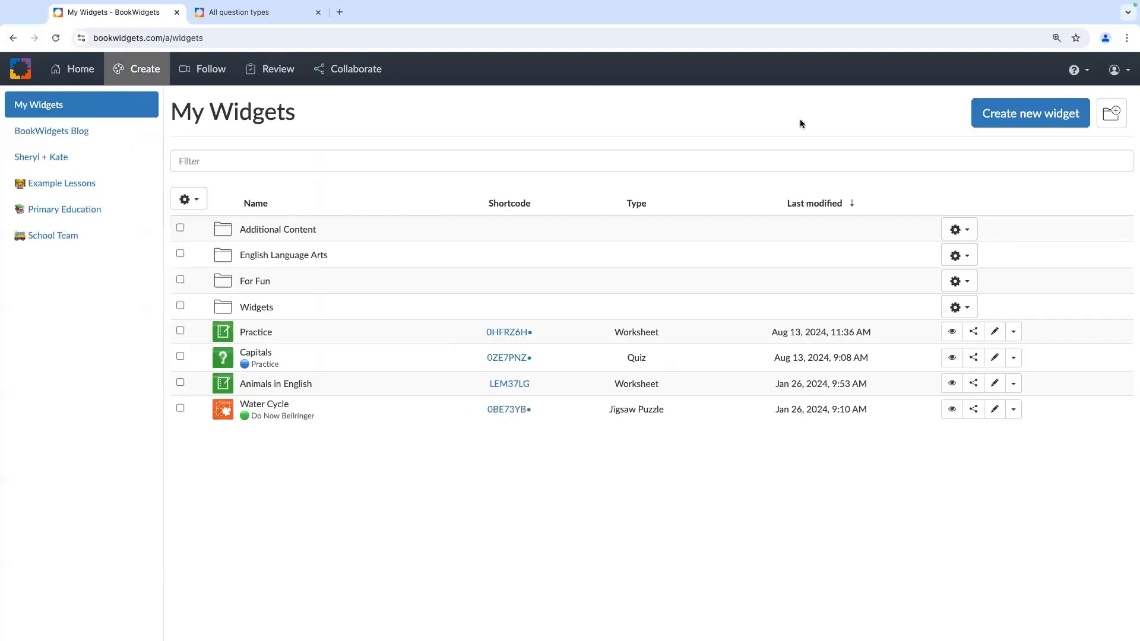
click(998, 116)
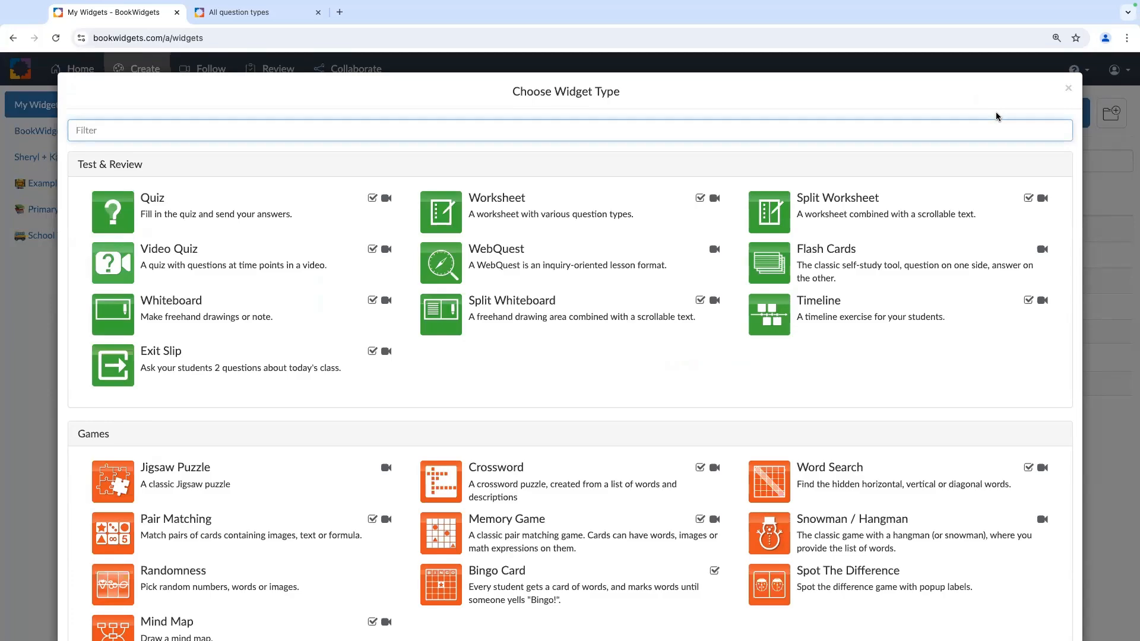
- Examine the available widget types across all categories, from Test & Review and Games through to Miscellaneous
scroll(952, 189, down, 1)
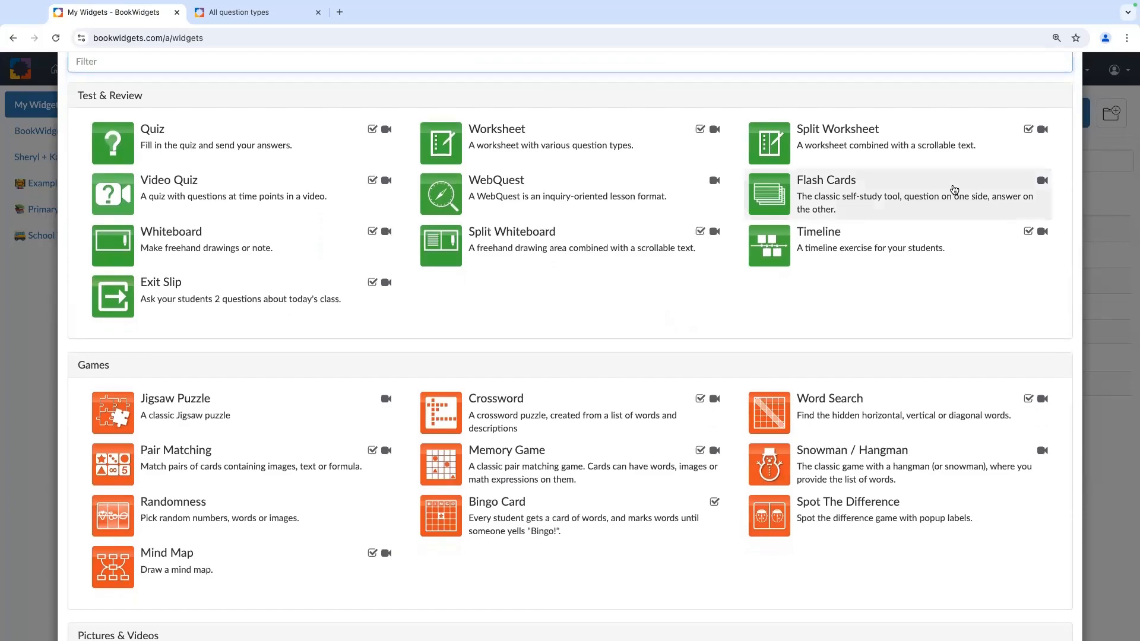
scroll(953, 189, down, 1)
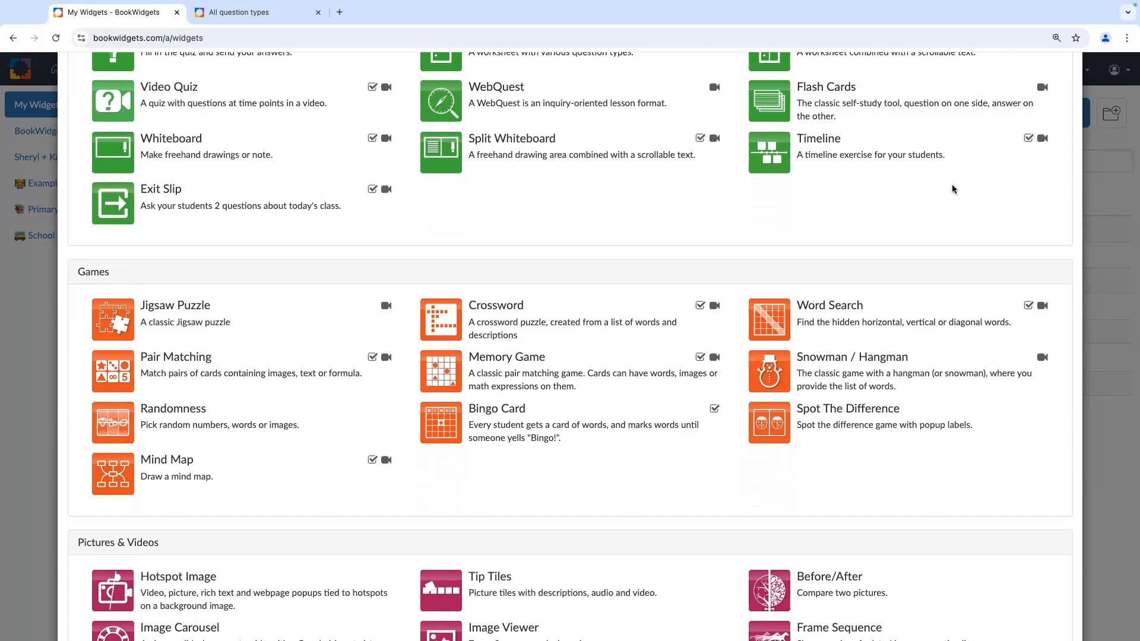
scroll(952, 189, down, 1)
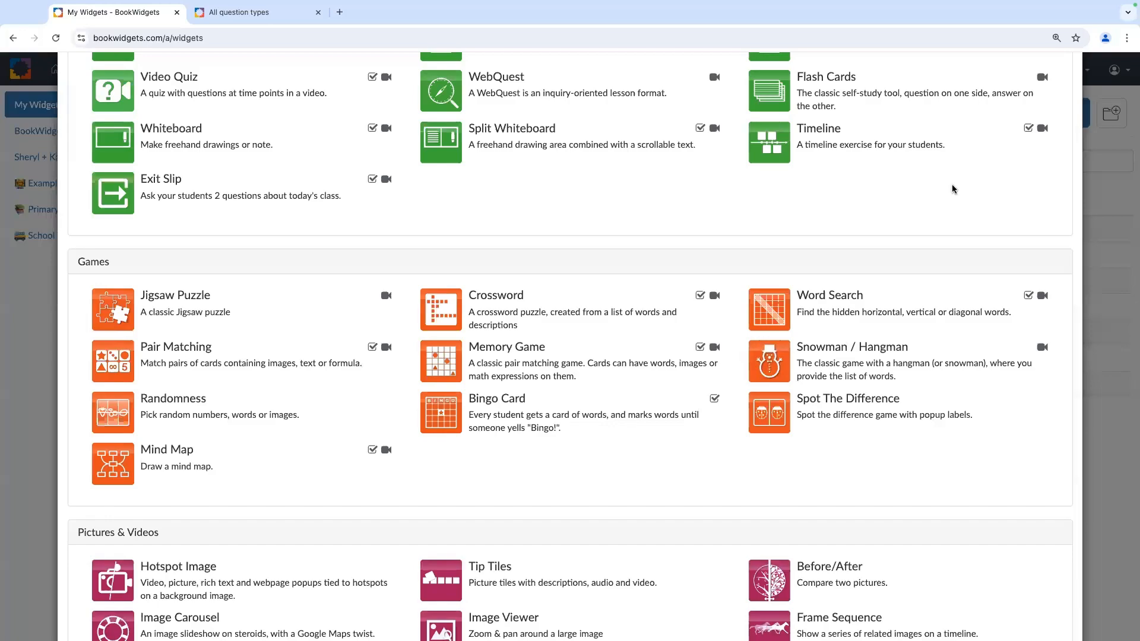
scroll(952, 189, down, 5)
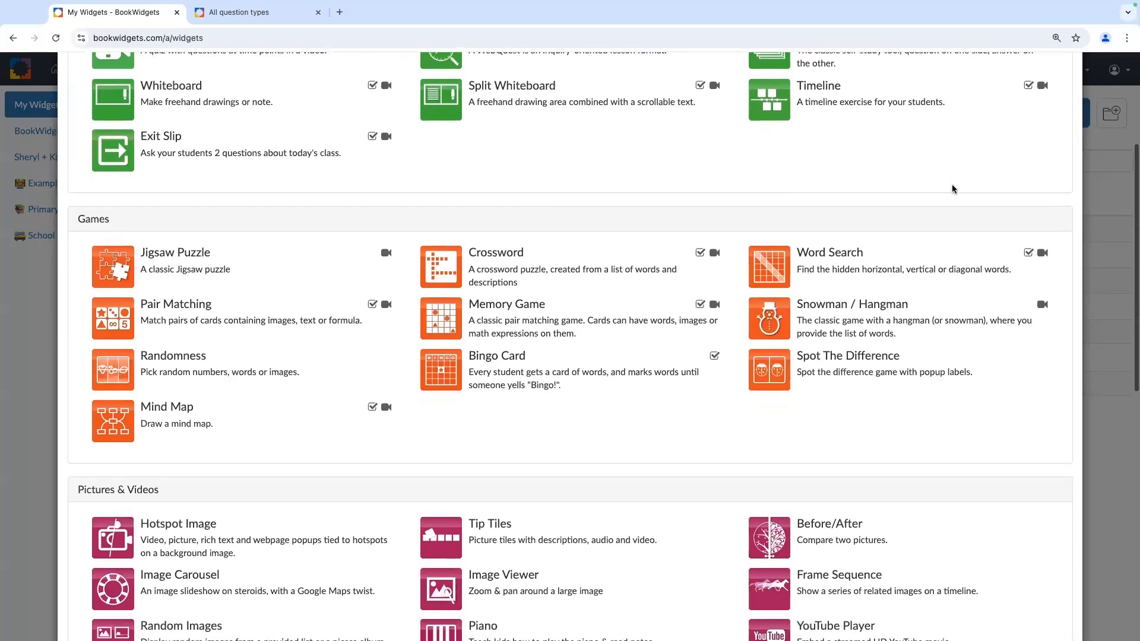
scroll(952, 189, down, 8)
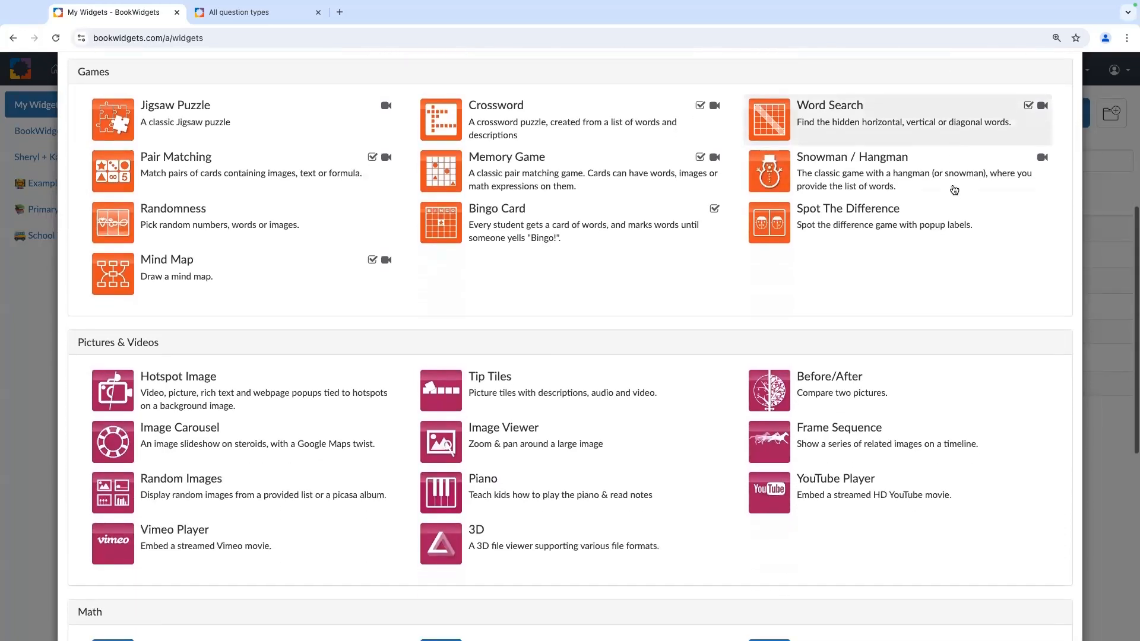
scroll(954, 190, down, 5)
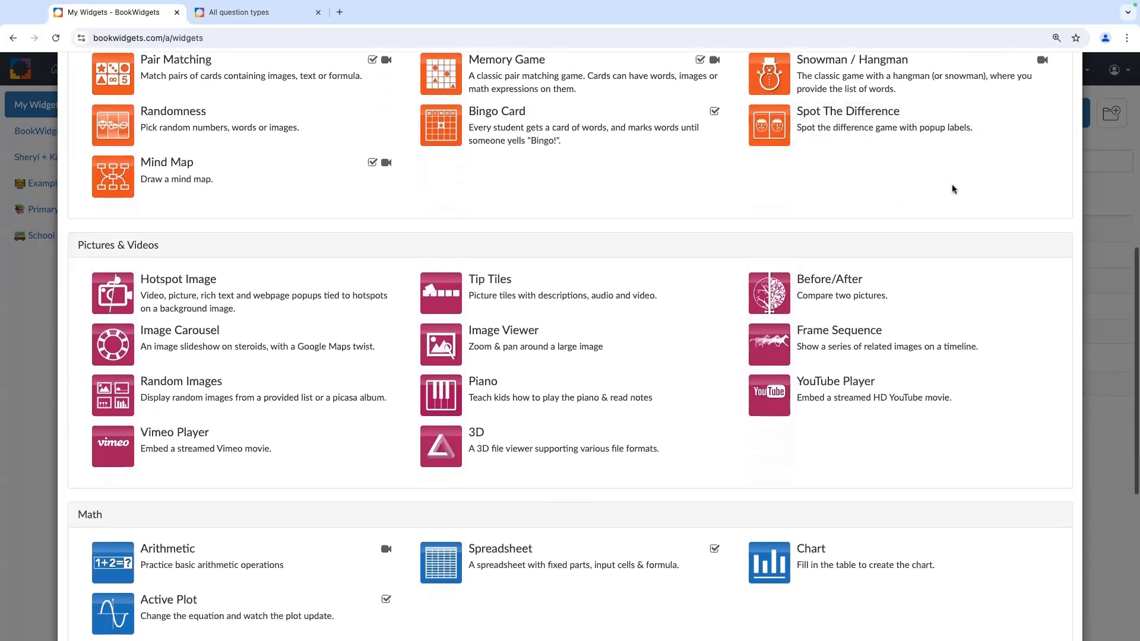
scroll(952, 189, down, 5)
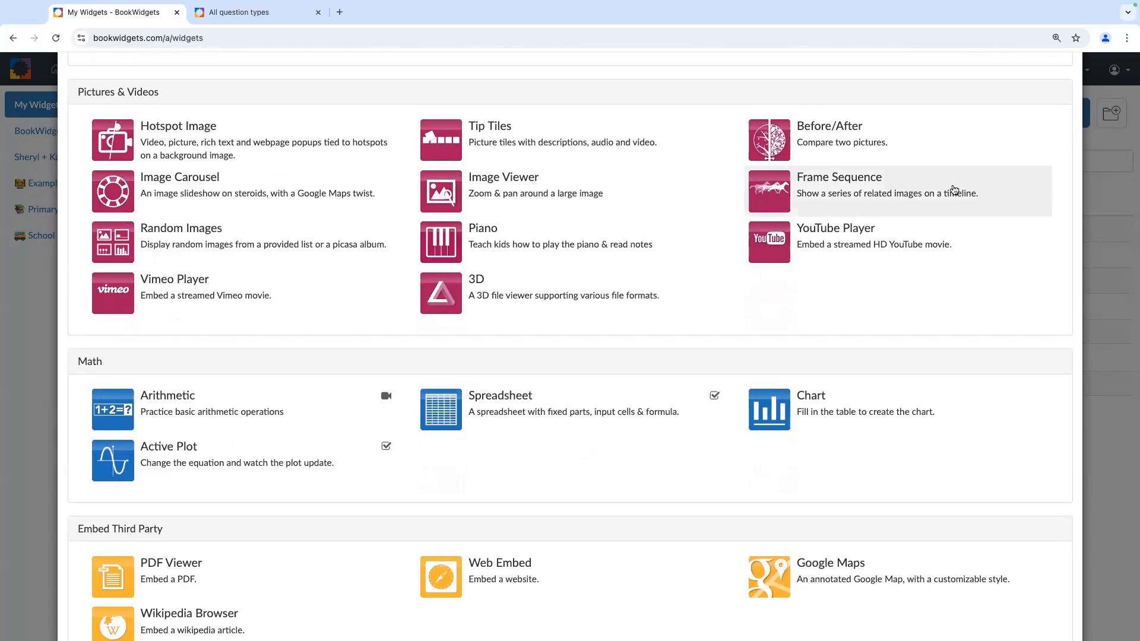
scroll(953, 190, down, 5)
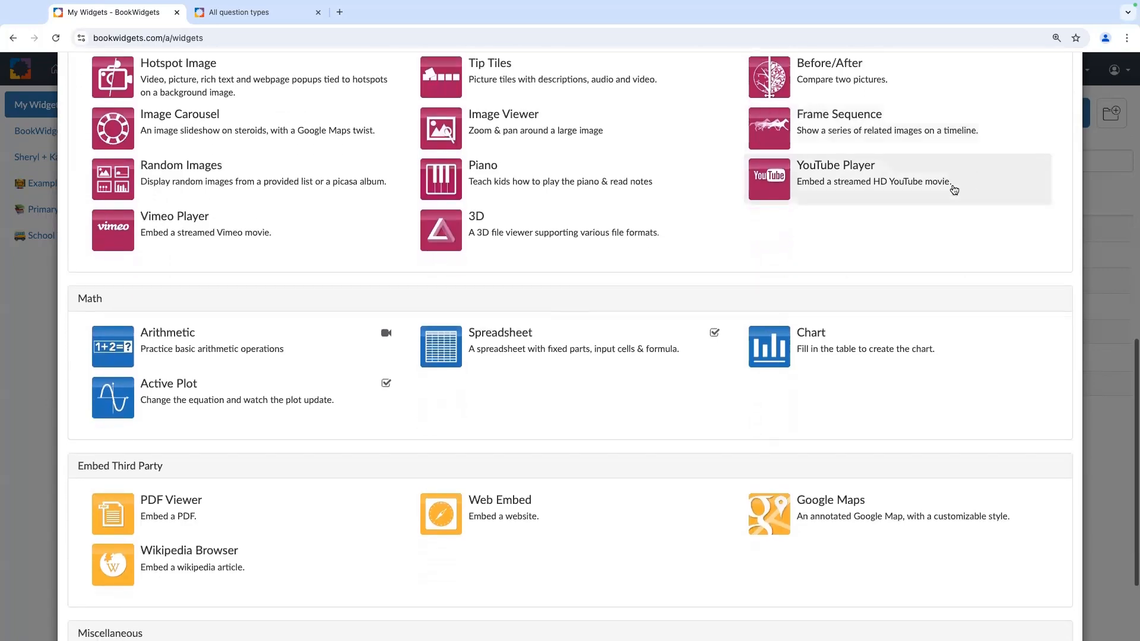
scroll(954, 190, down, 3)
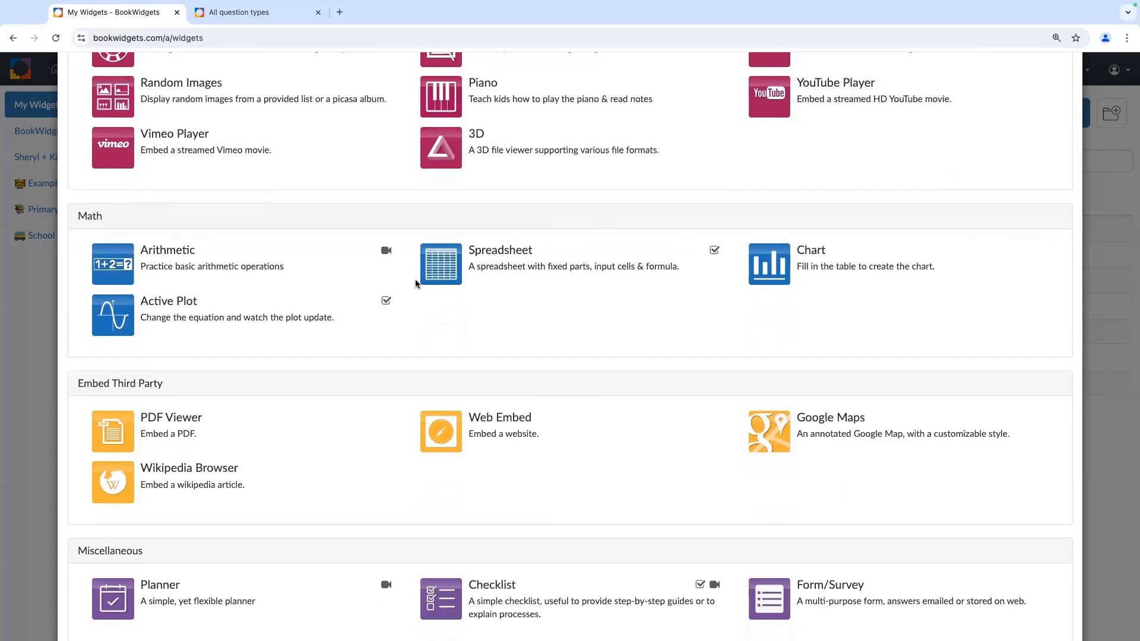
scroll(480, 319, down, 2)
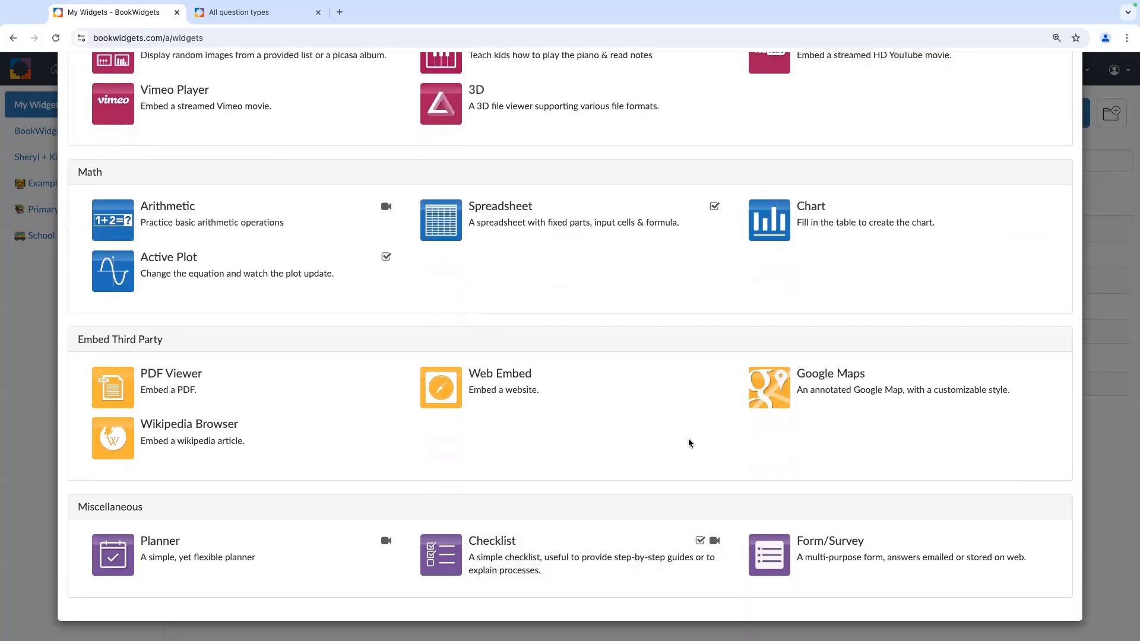
scroll(676, 419, up, 10)
scroll(676, 421, up, 12)
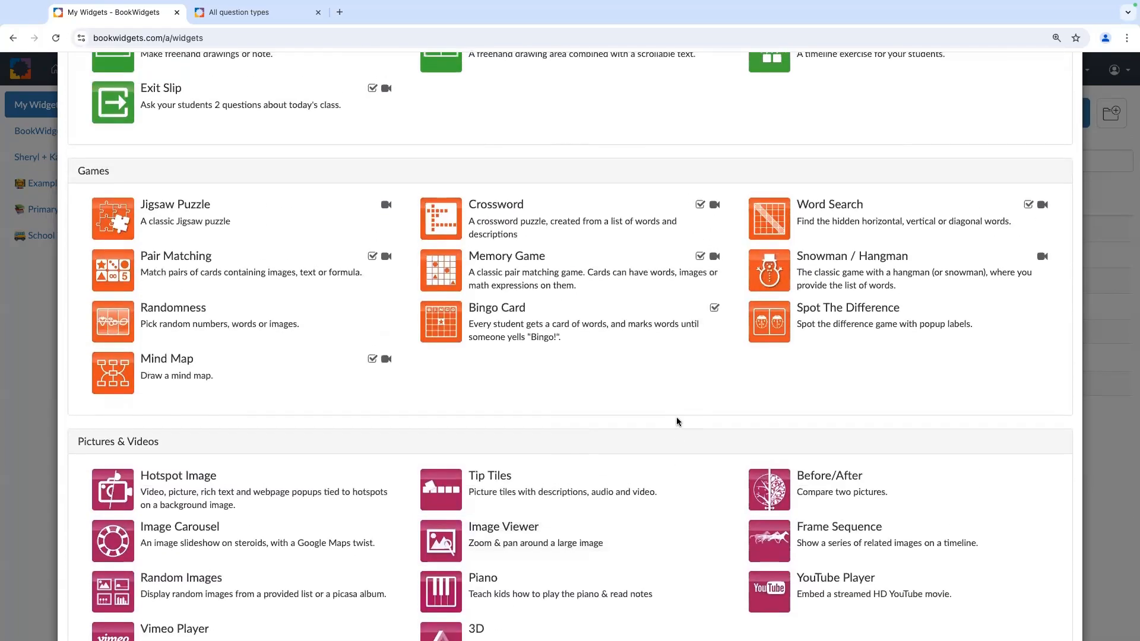
scroll(677, 421, up, 2)
mouse_move(697, 250)
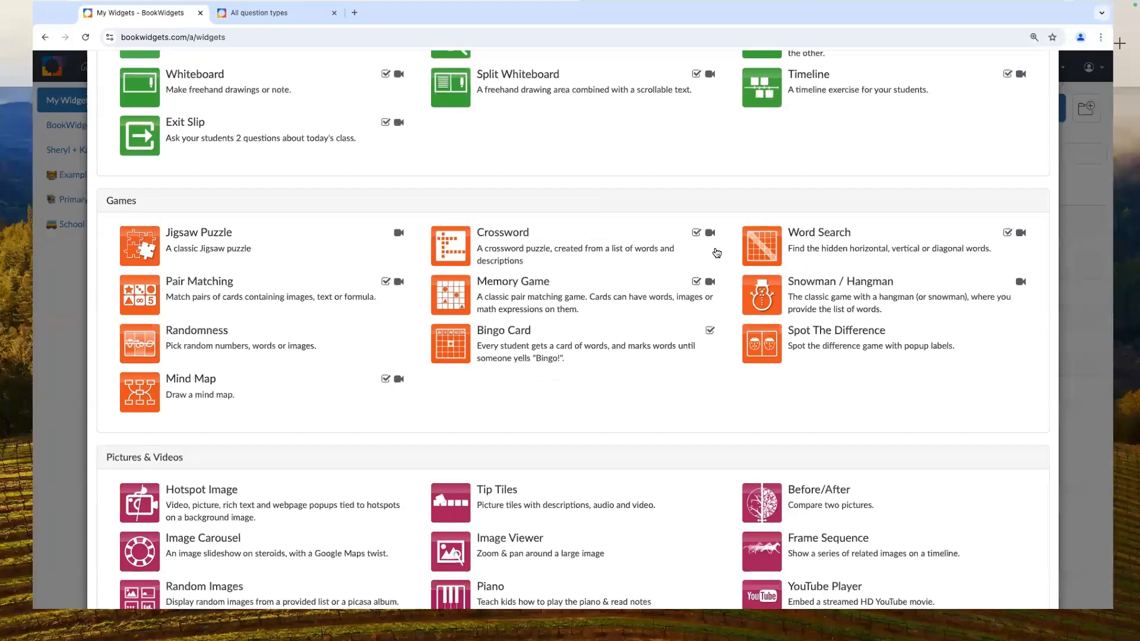
scroll(597, 278, up, 3)
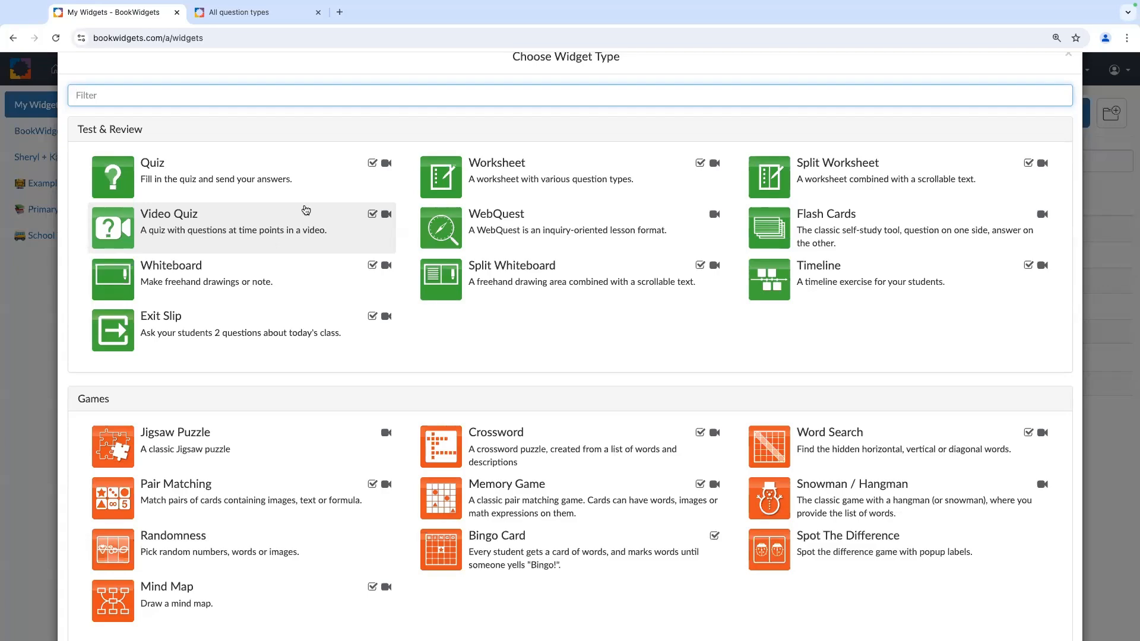
- Create a Worksheet widget and name it "1.🟢 Practice", including the green circle emoji after the number
click(521, 184)
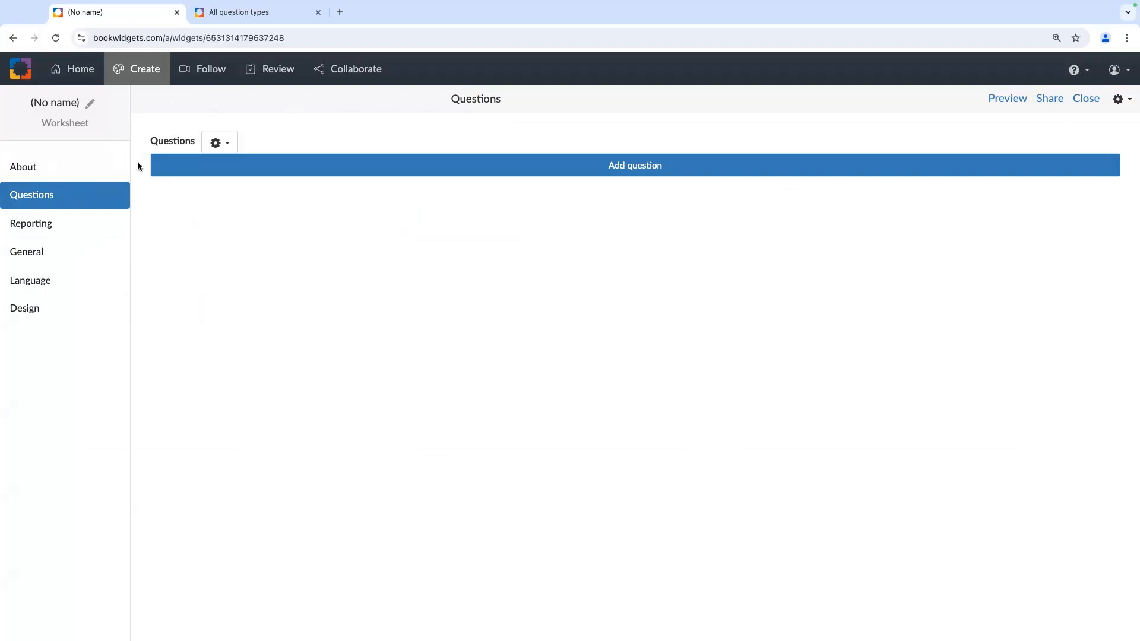
click(89, 104)
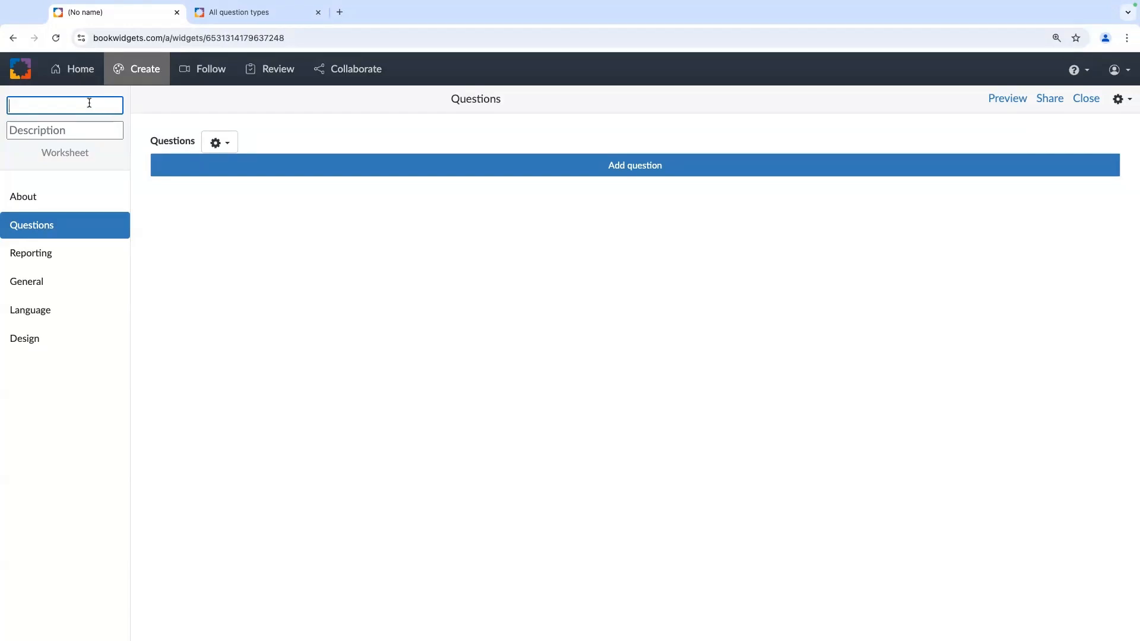
text(1.)
right_click(42, 108)
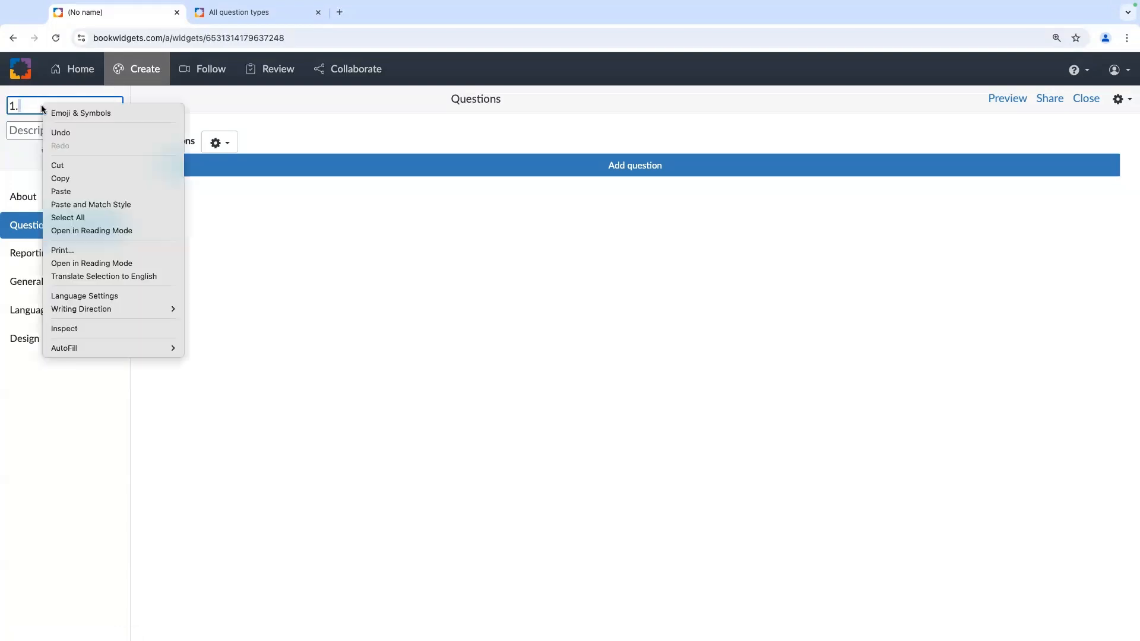
click(62, 113)
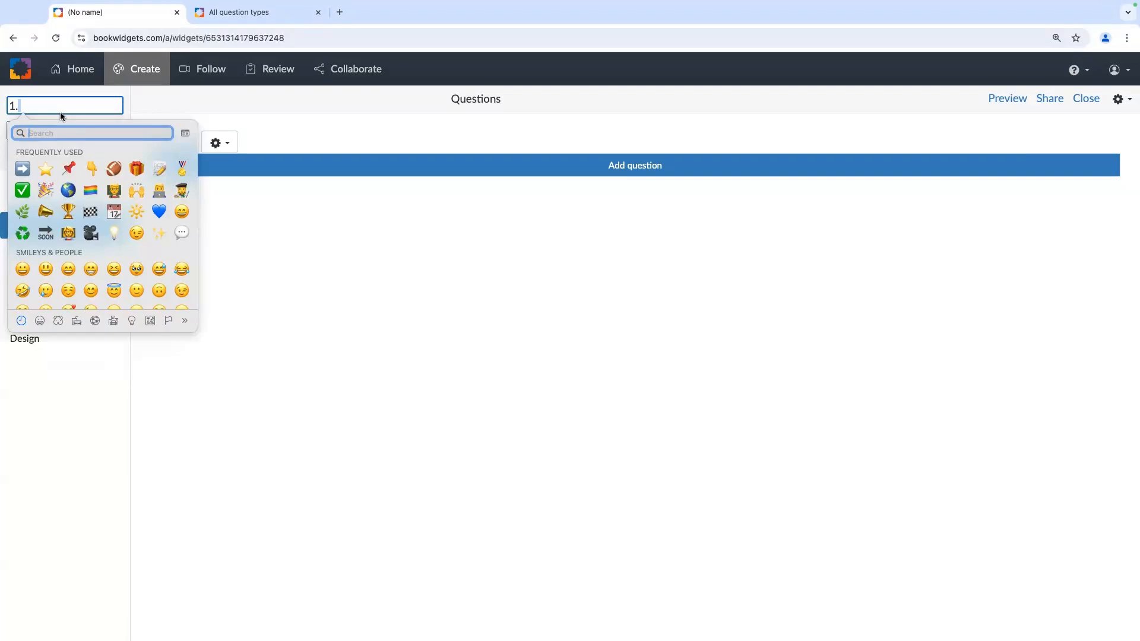
text(green)
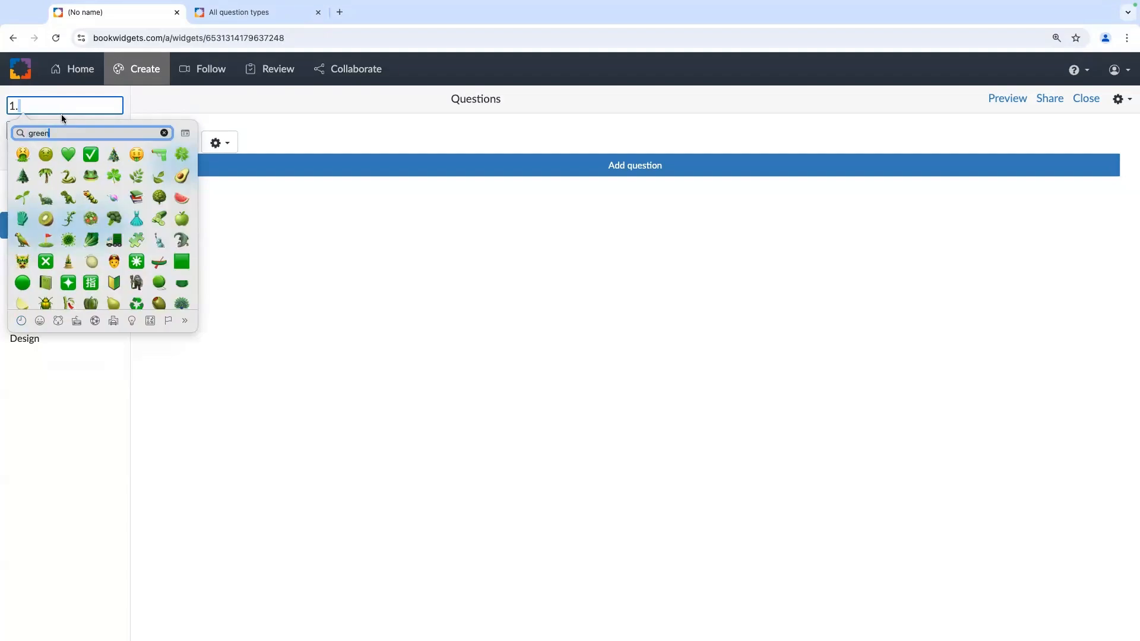
click(22, 283)
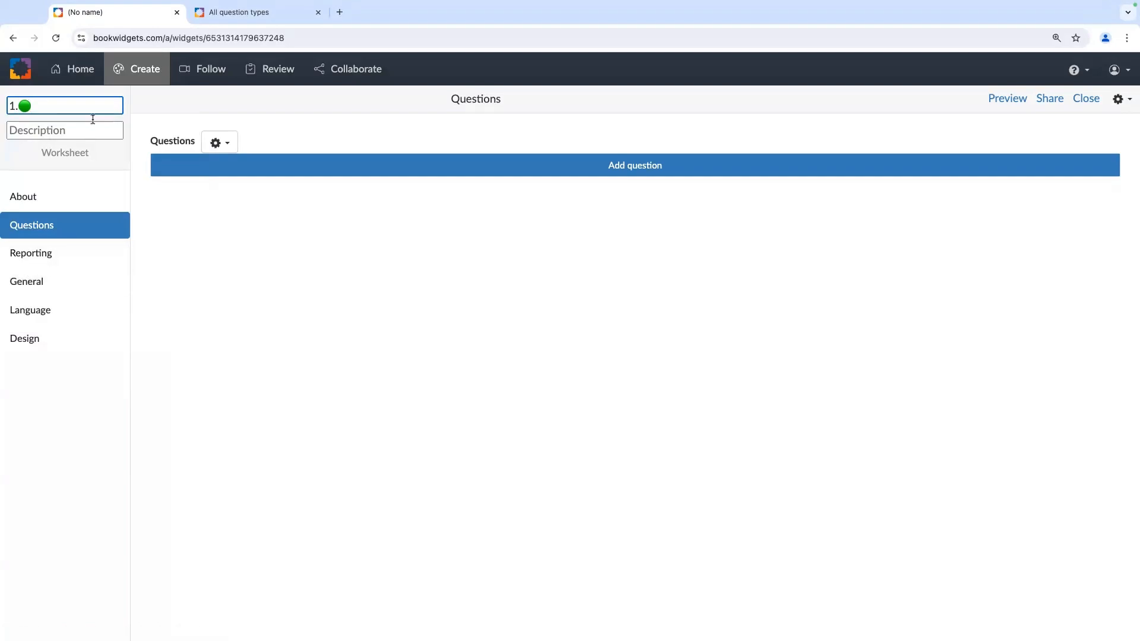
text(Practice)
click(99, 134)
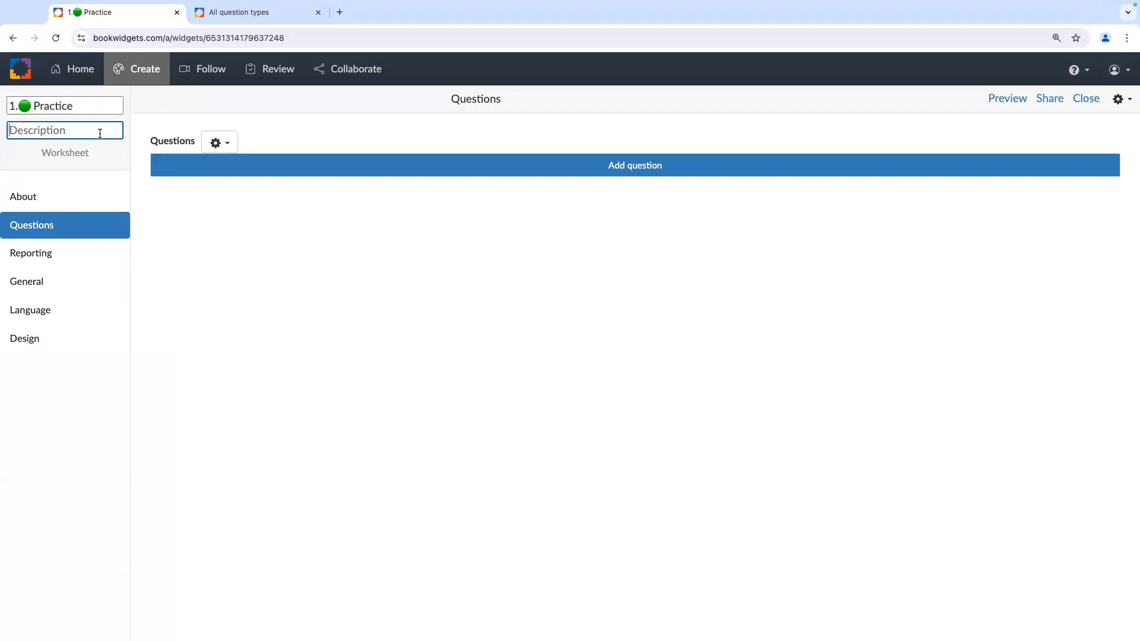
- Add "demo" as the description of the practice worksheet
text(demo)
click(112, 156)
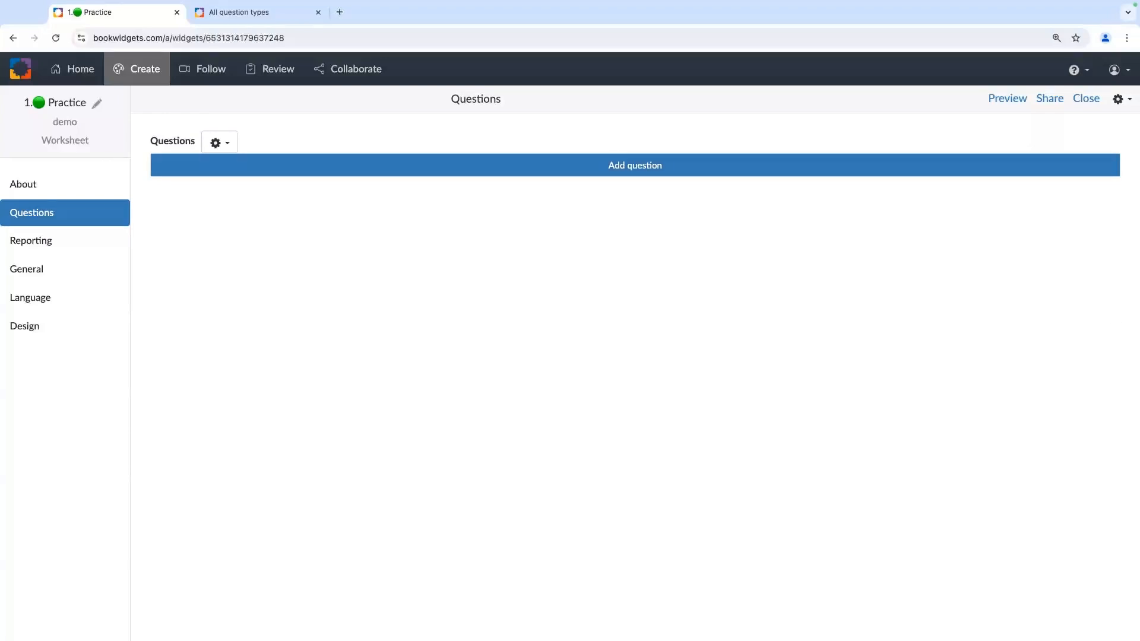
- Write an About text for the worksheet with "List your standards" and a second line "Made by" followed by the author's name
click(48, 190)
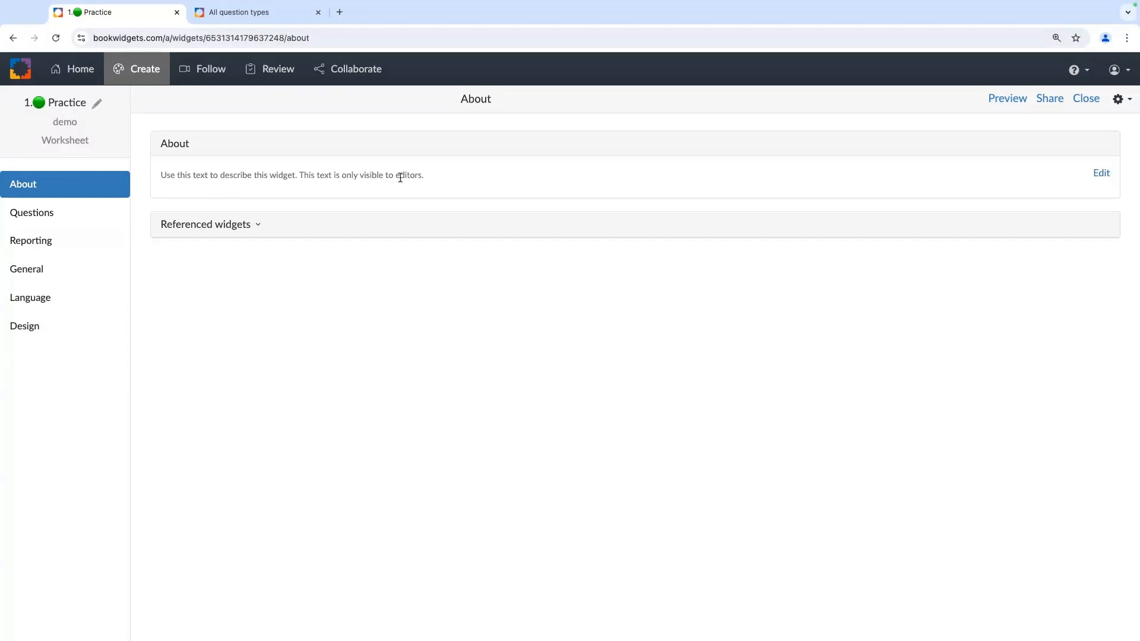
click(1100, 177)
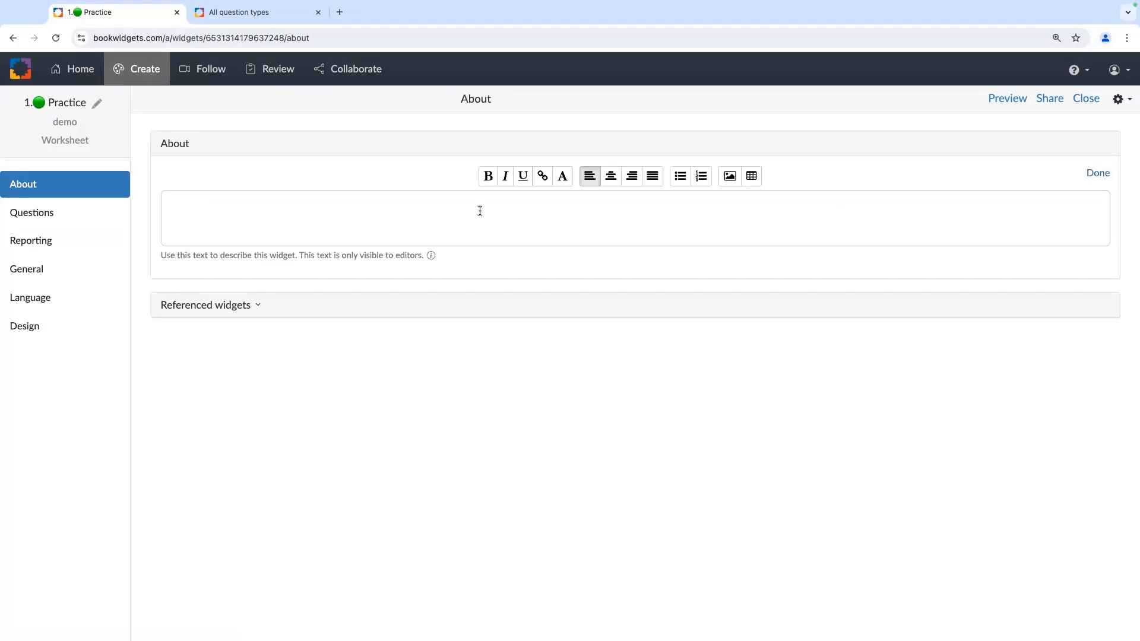
text(List your standards MAde)
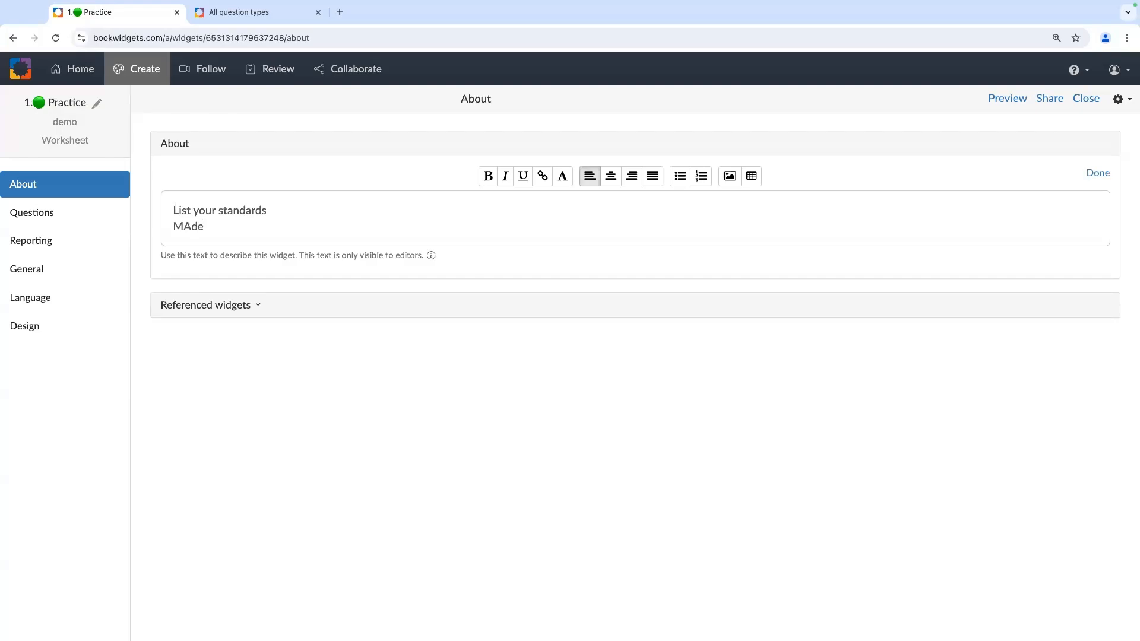
text( by KAte Baker)
click(190, 226)
key(BackSpace)
text(a)
click(231, 225)
key(BackSpace)
text(a)
- Check the worksheet's referenced widgets and finish editing the About text
click(269, 312)
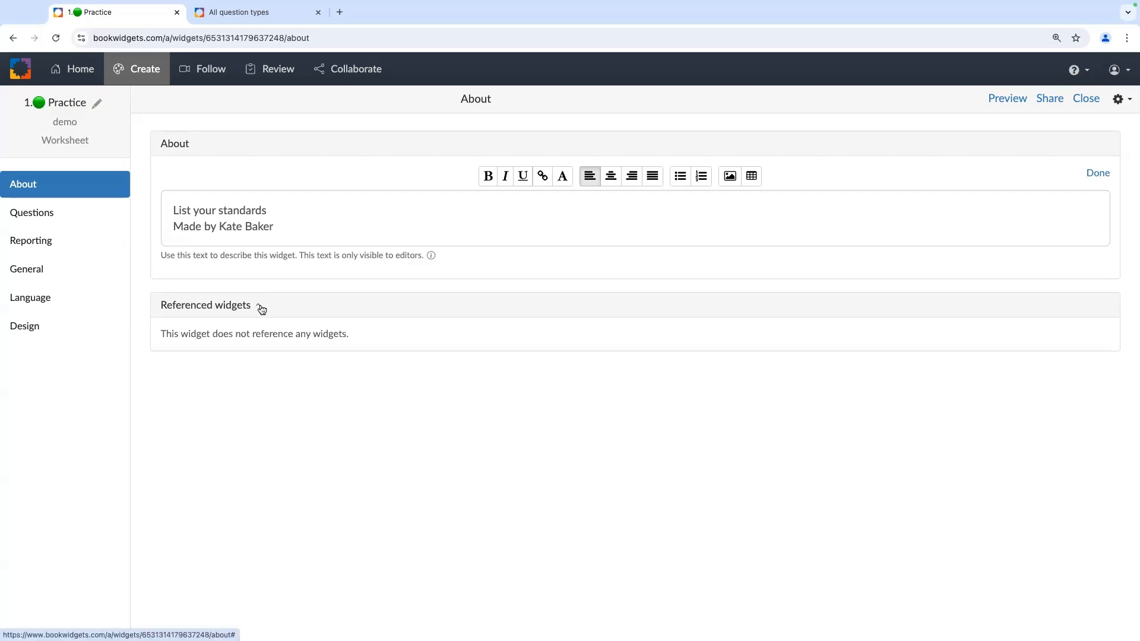
click(261, 310)
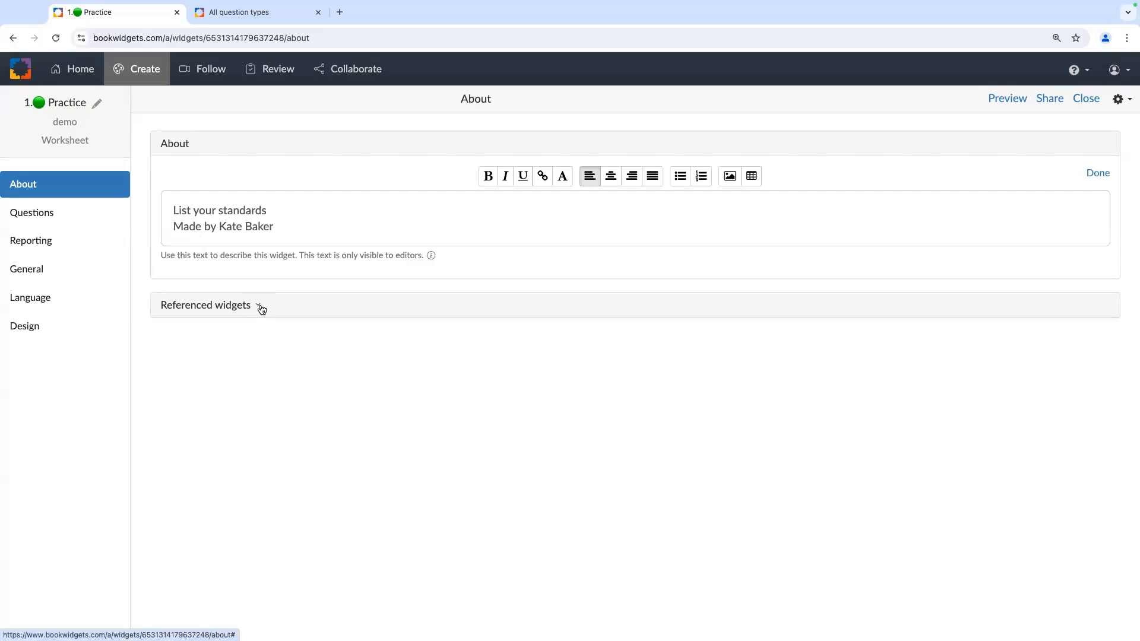
click(1104, 175)
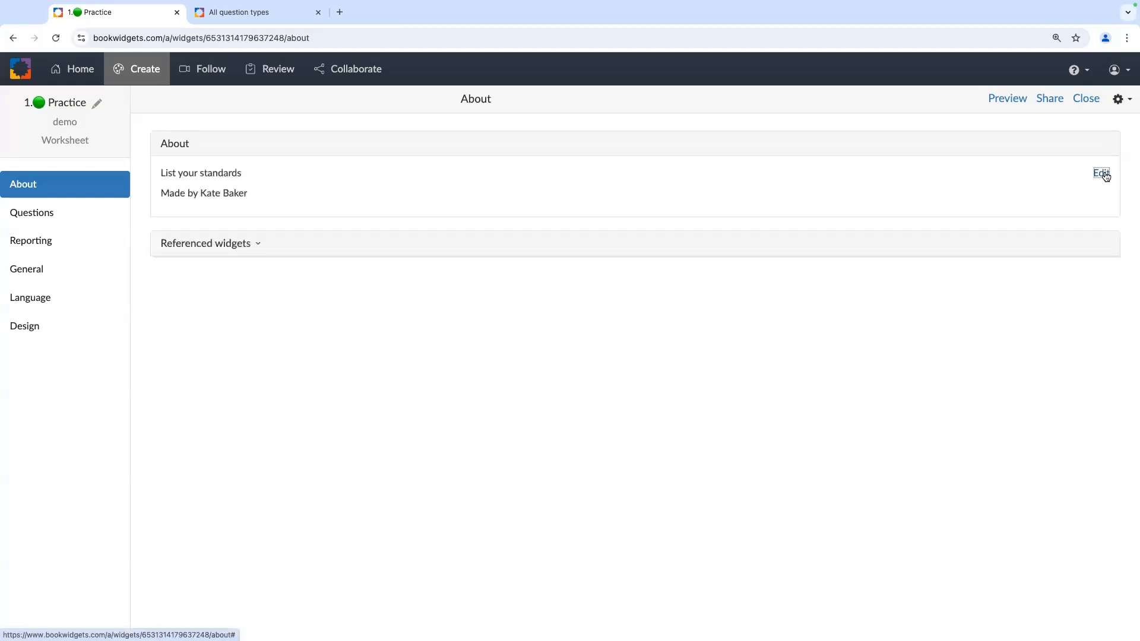
- Return to the worksheet's questions and open the list of question types for a new question
click(38, 220)
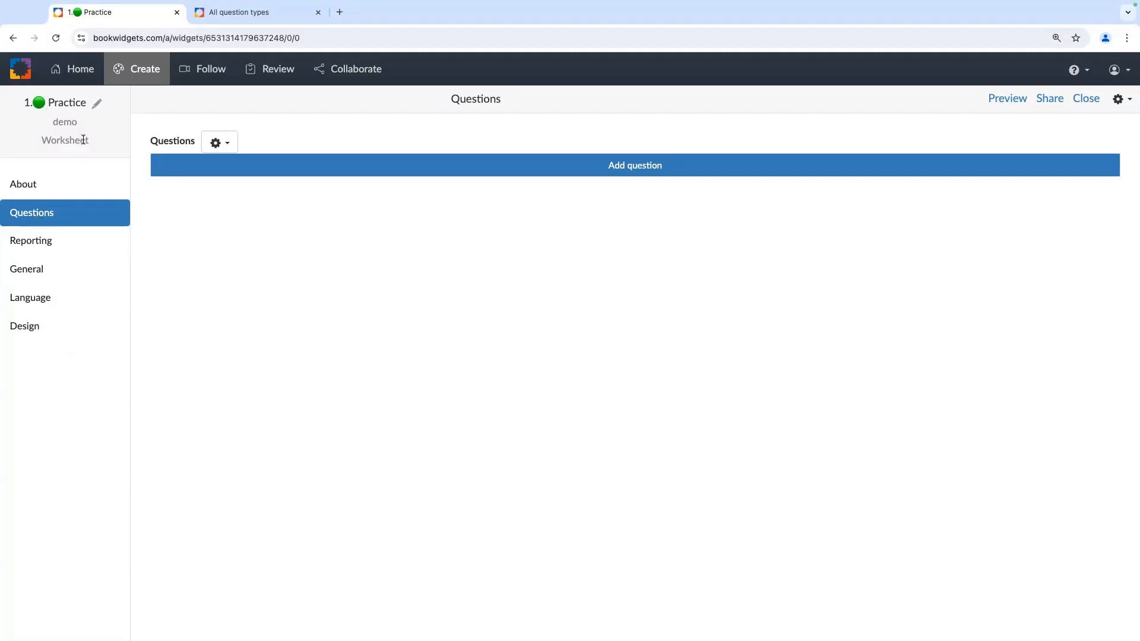
click(618, 166)
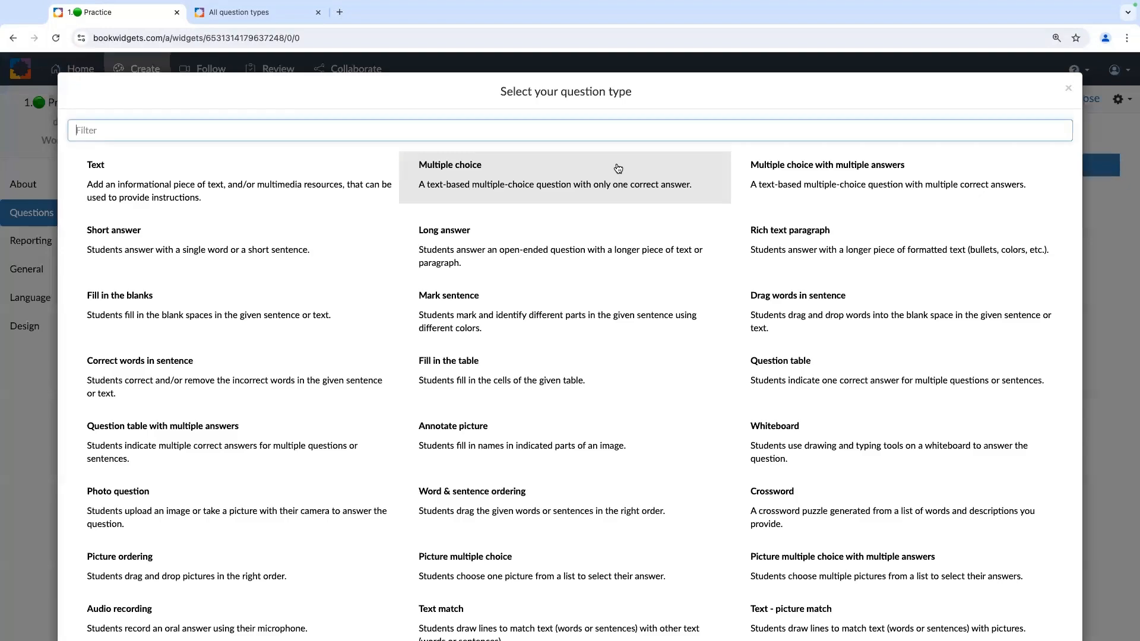
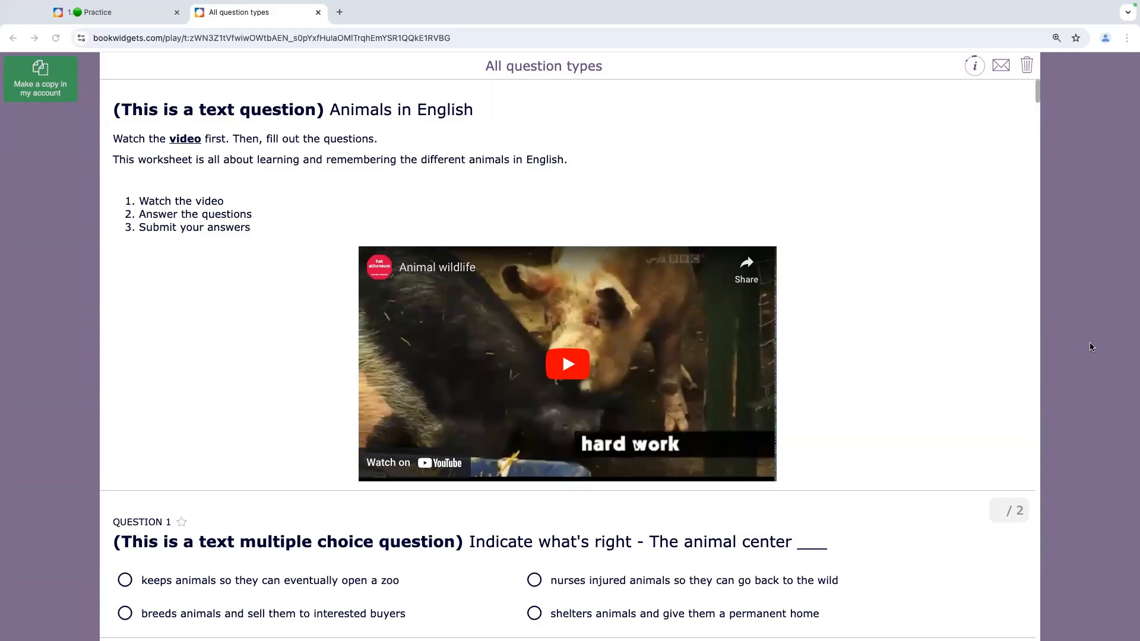
- Examine the "All question types" sample worksheet from the introductory text question through the fill-in-the-blanks question
scroll(902, 378, down, 5)
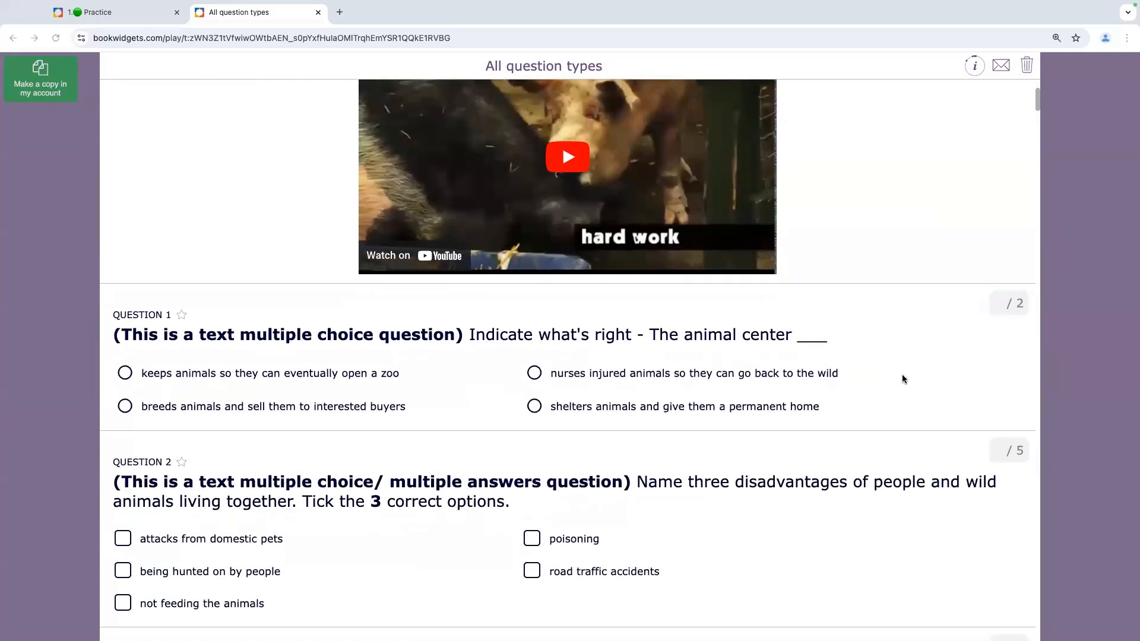
scroll(902, 379, down, 3)
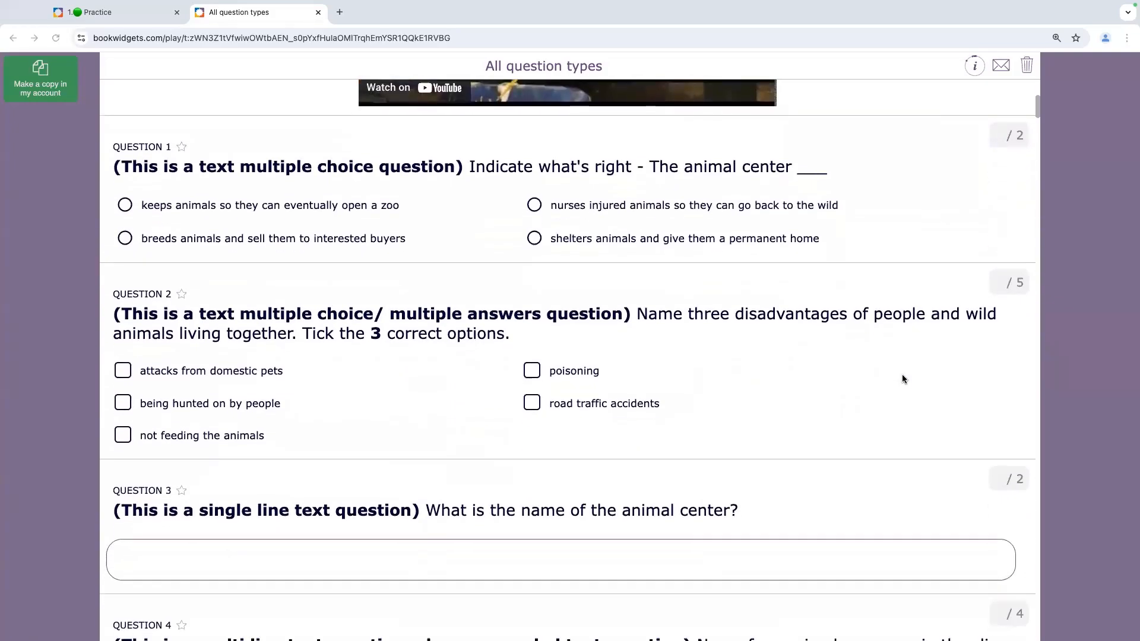
scroll(902, 379, down, 2)
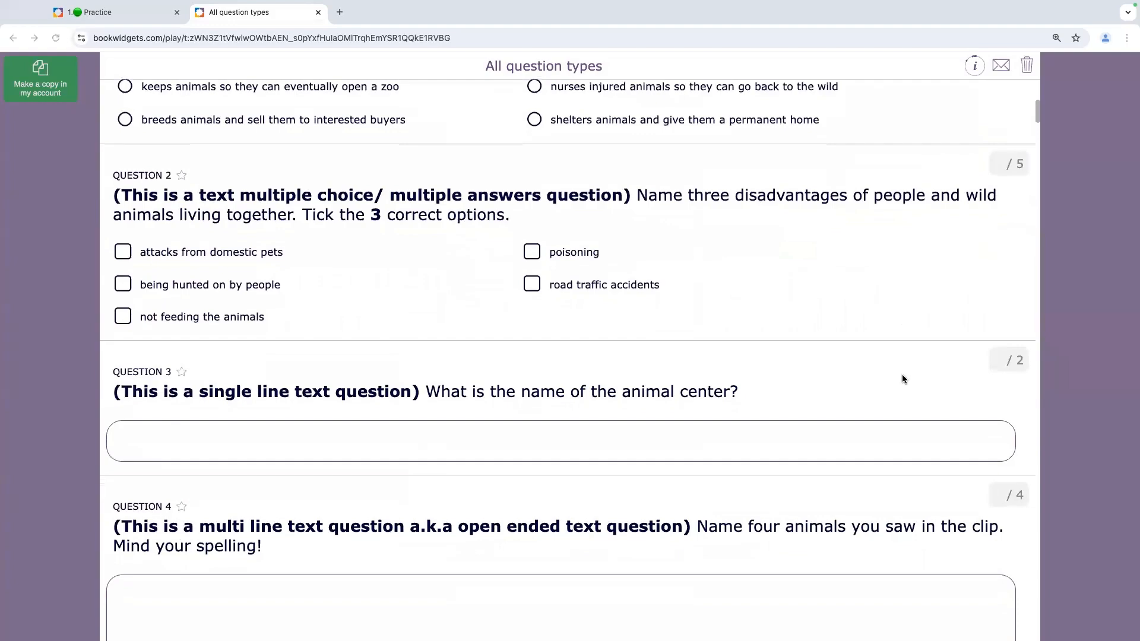
scroll(902, 379, down, 2)
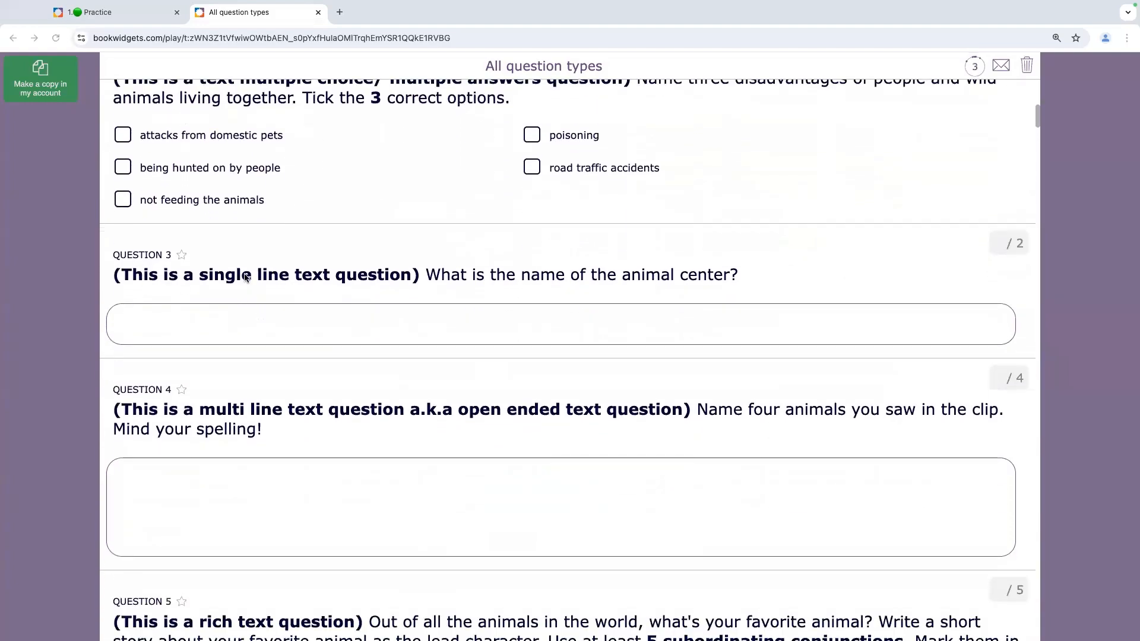
scroll(313, 305, down, 3)
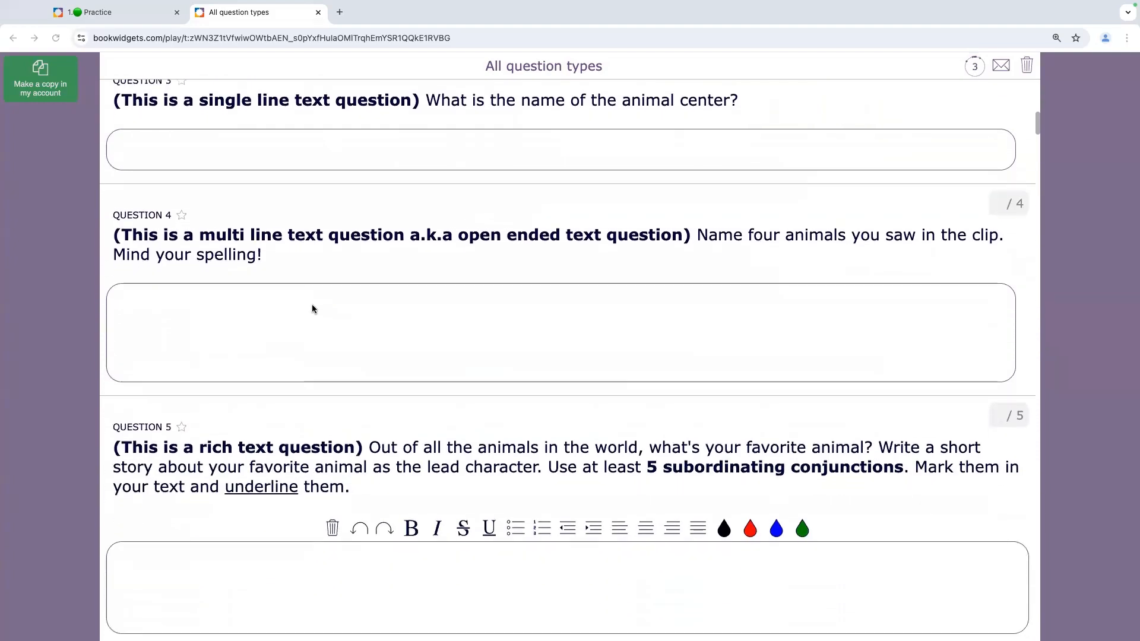
scroll(312, 304, down, 2)
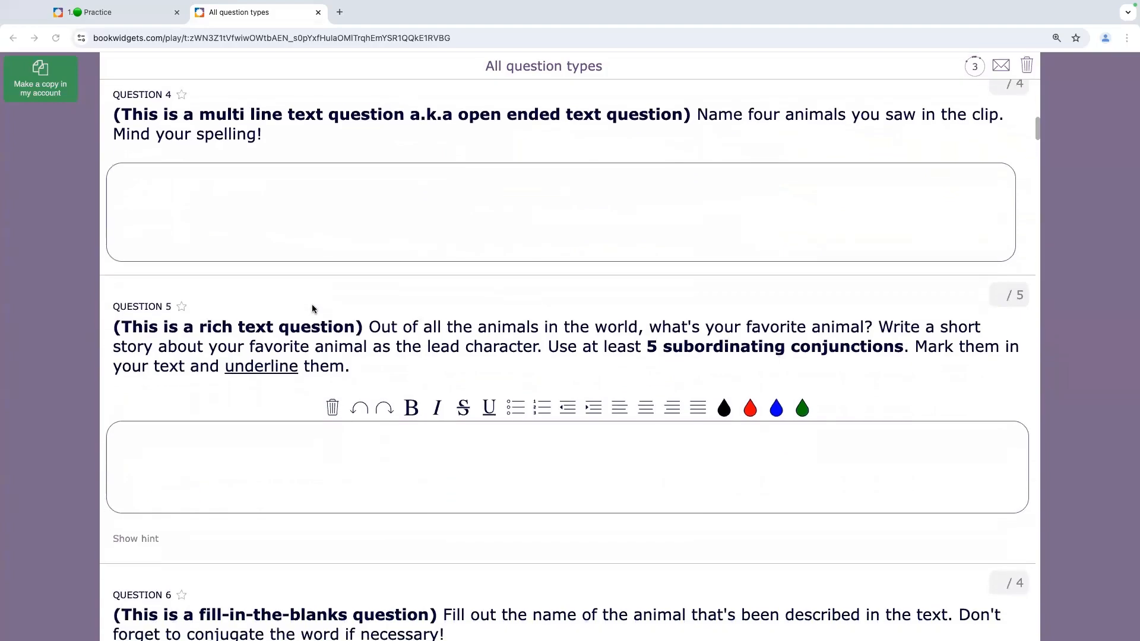
scroll(313, 307, down, 1)
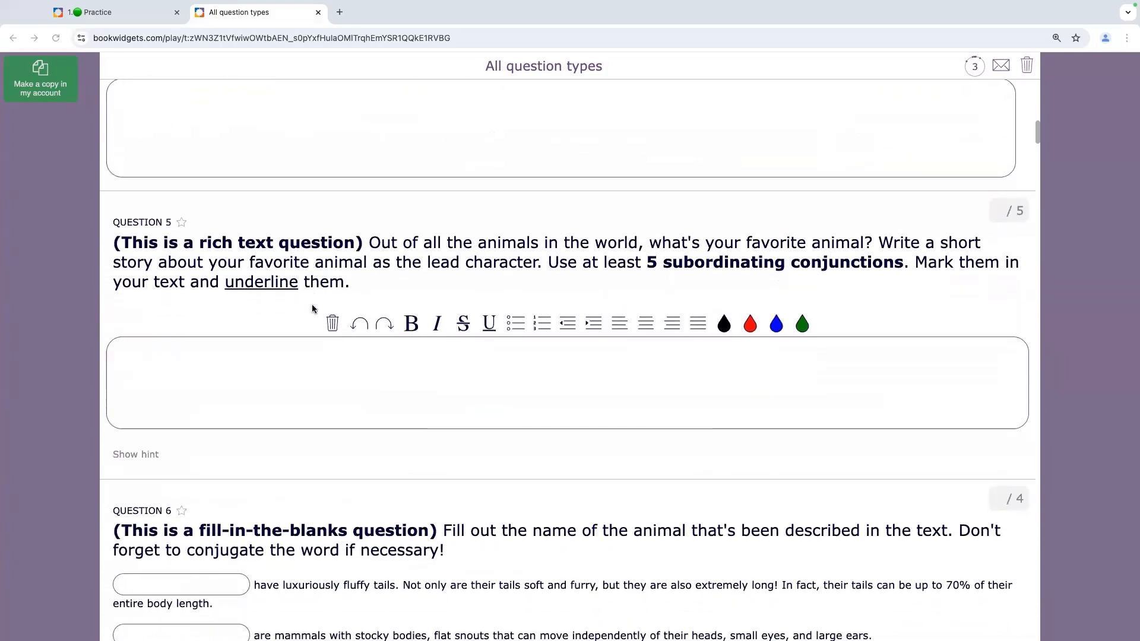
scroll(314, 309, down, 2)
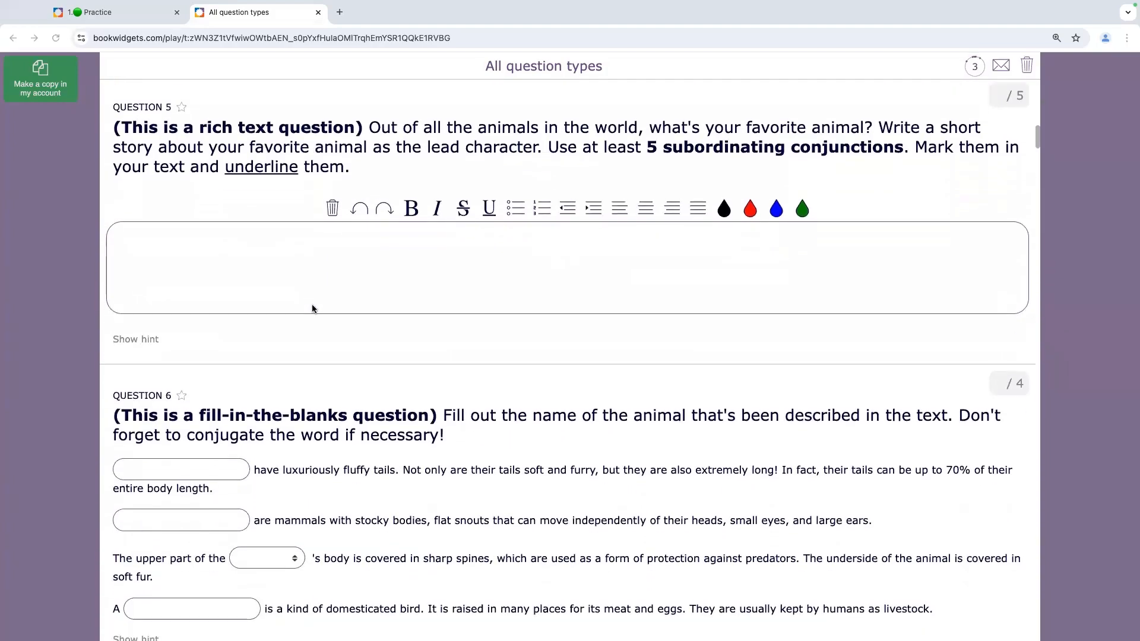
scroll(313, 308, down, 4)
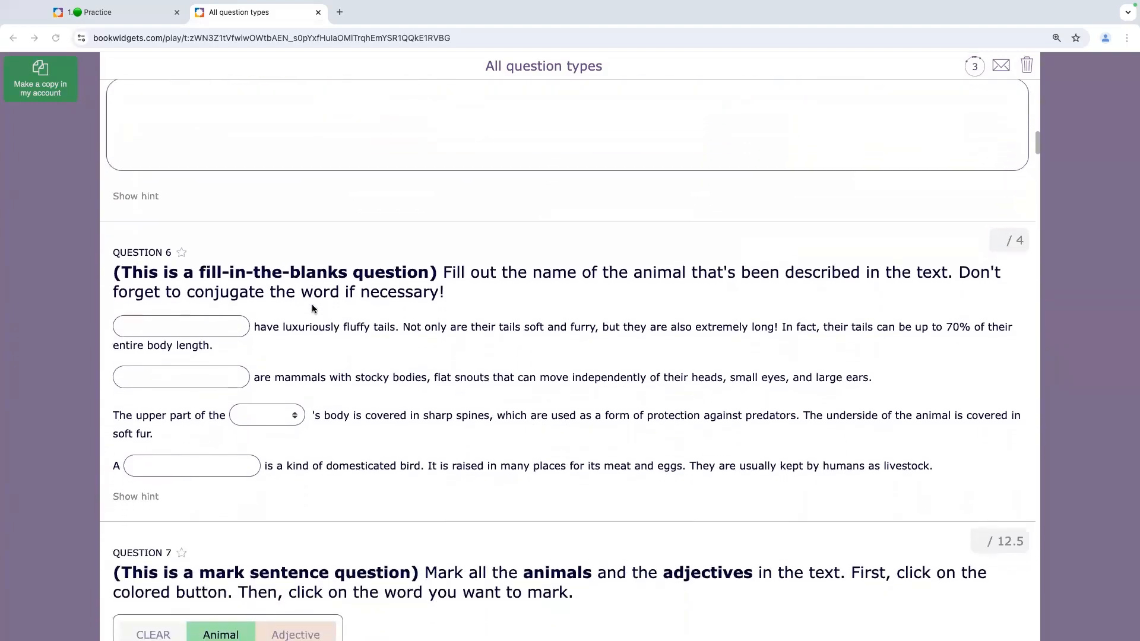
scroll(313, 309, down, 1)
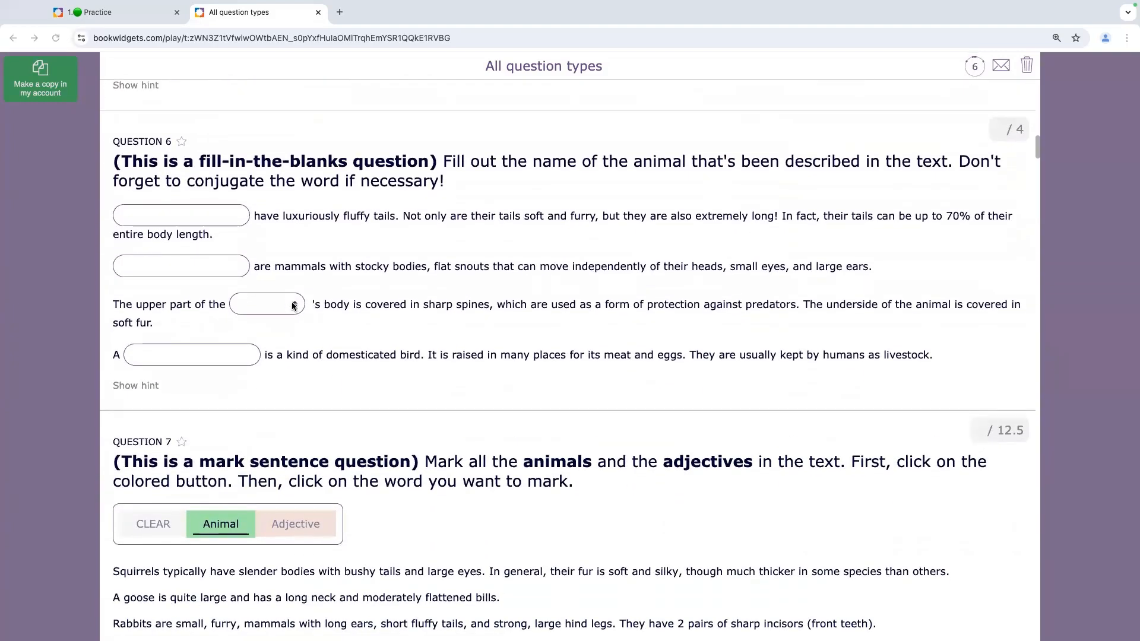
- Try a text blank and view the answer choices of the hedgehog sentence's blank in the fill-in-the-blanks question
click(199, 216)
click(277, 307)
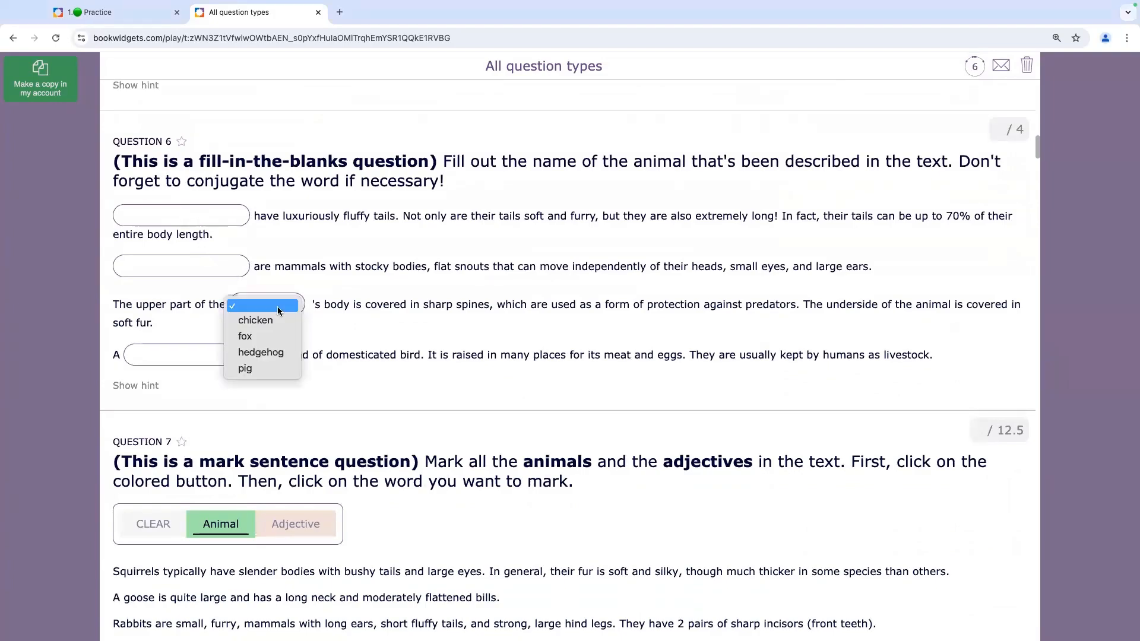
click(410, 304)
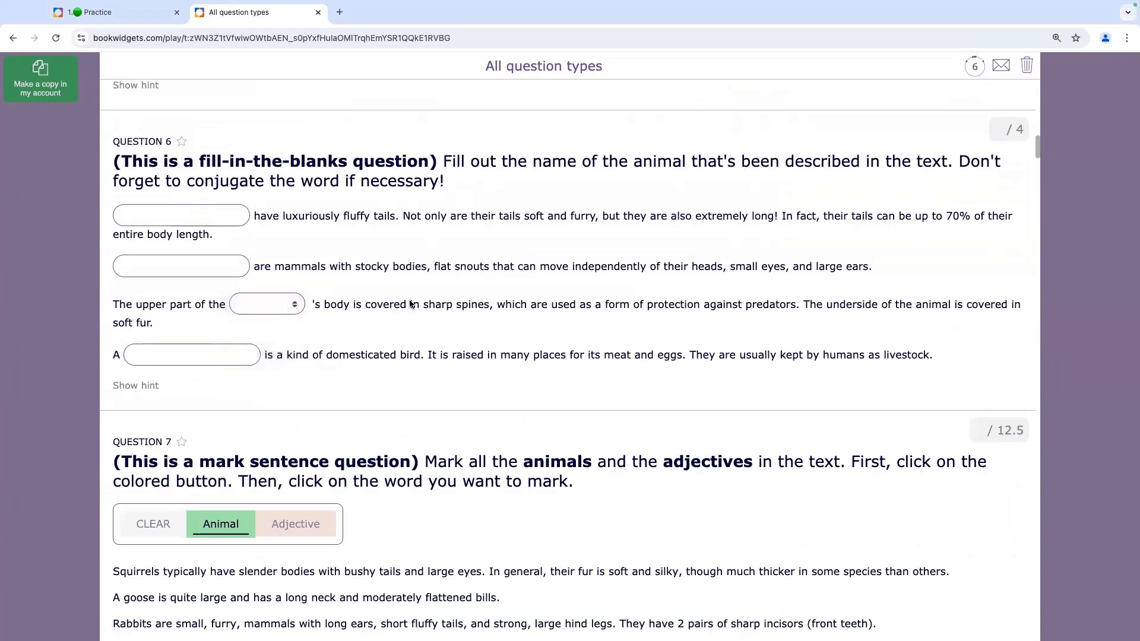
- In the mark sentence question, mark "Squirrels" as Animal and "fluffy" as Adjective
scroll(409, 304, down, 1)
scroll(410, 304, down, 5)
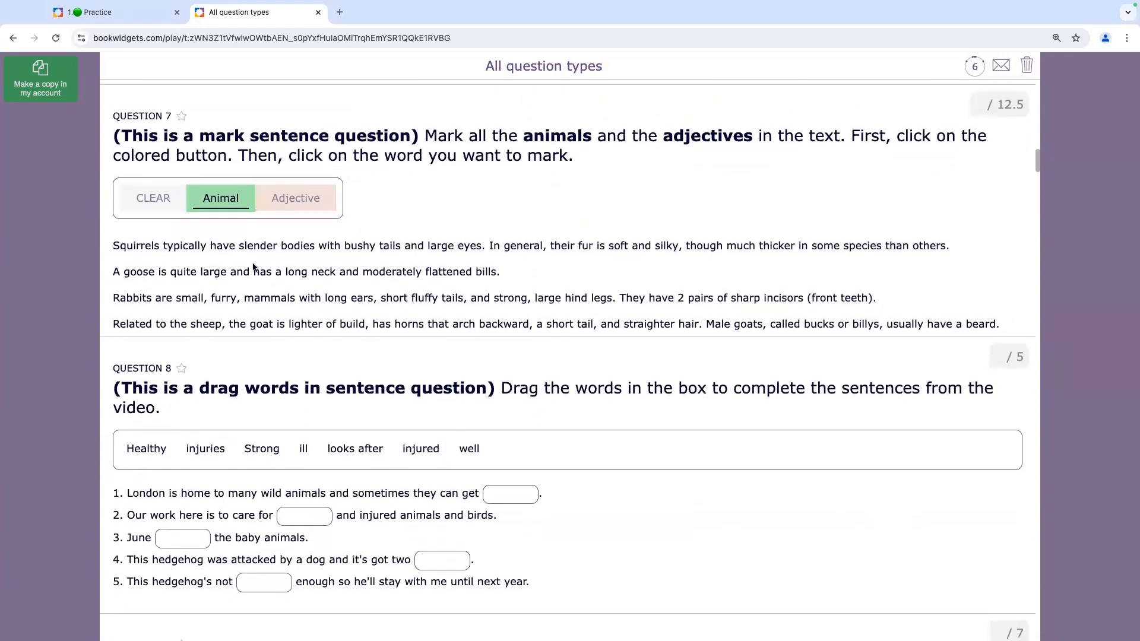
click(137, 248)
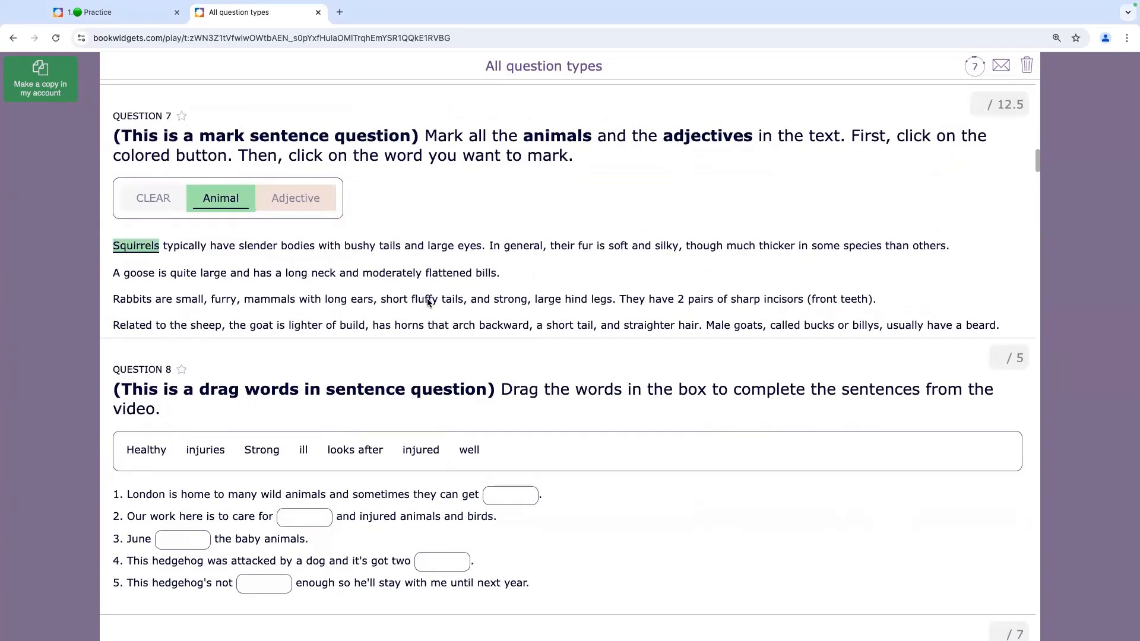
click(306, 202)
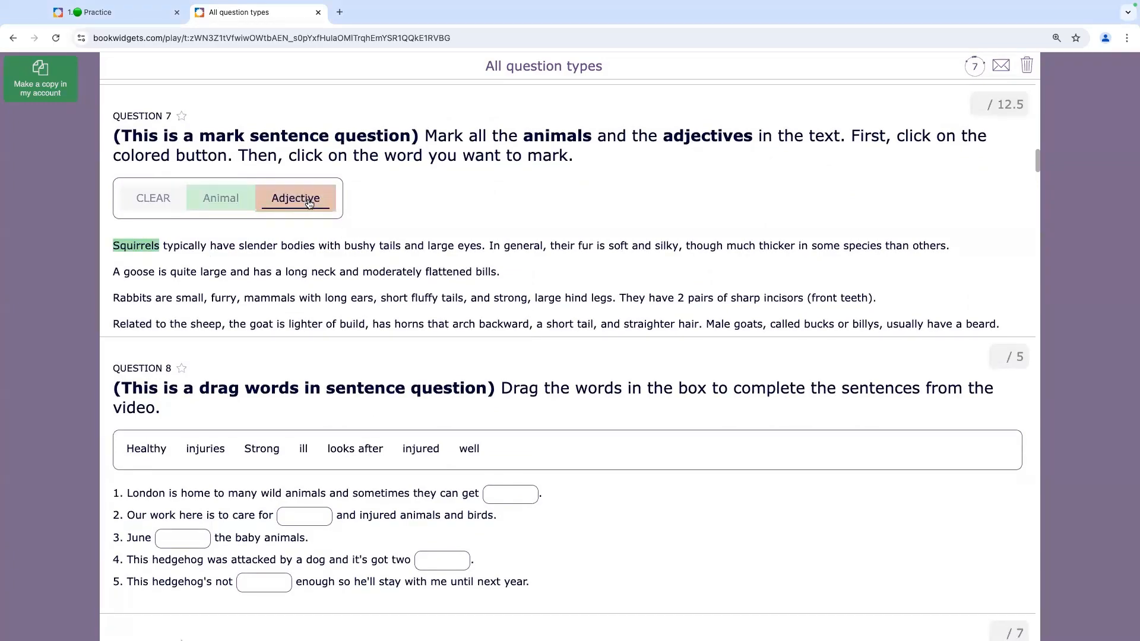
click(427, 298)
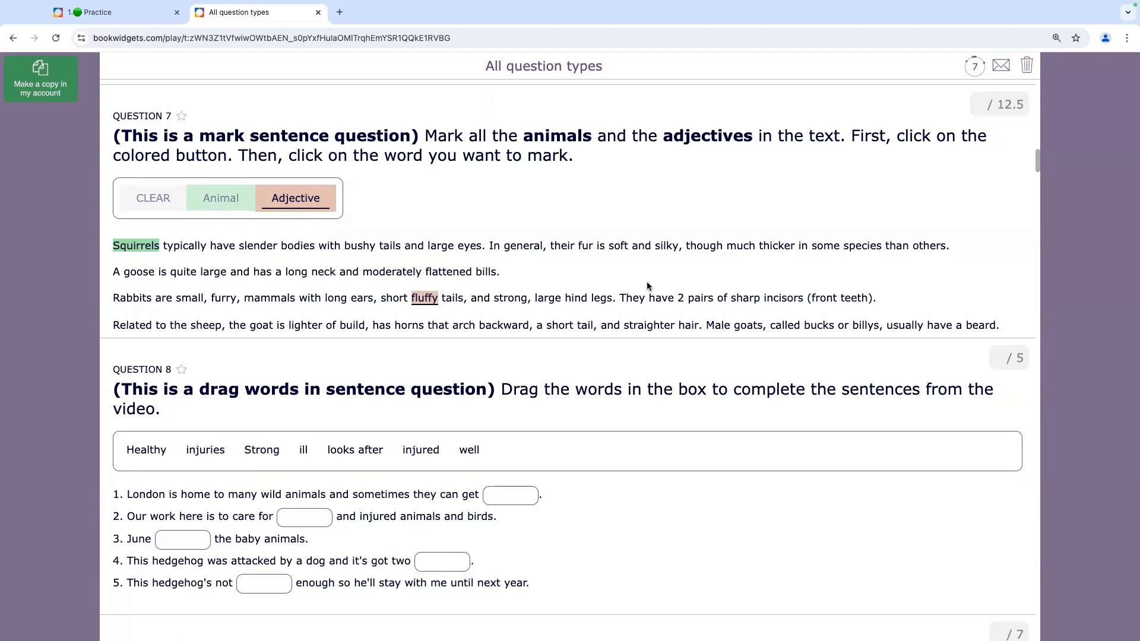
- Place the word "well" in the blank of the first sentence in the drag words question
scroll(647, 286, down, 3)
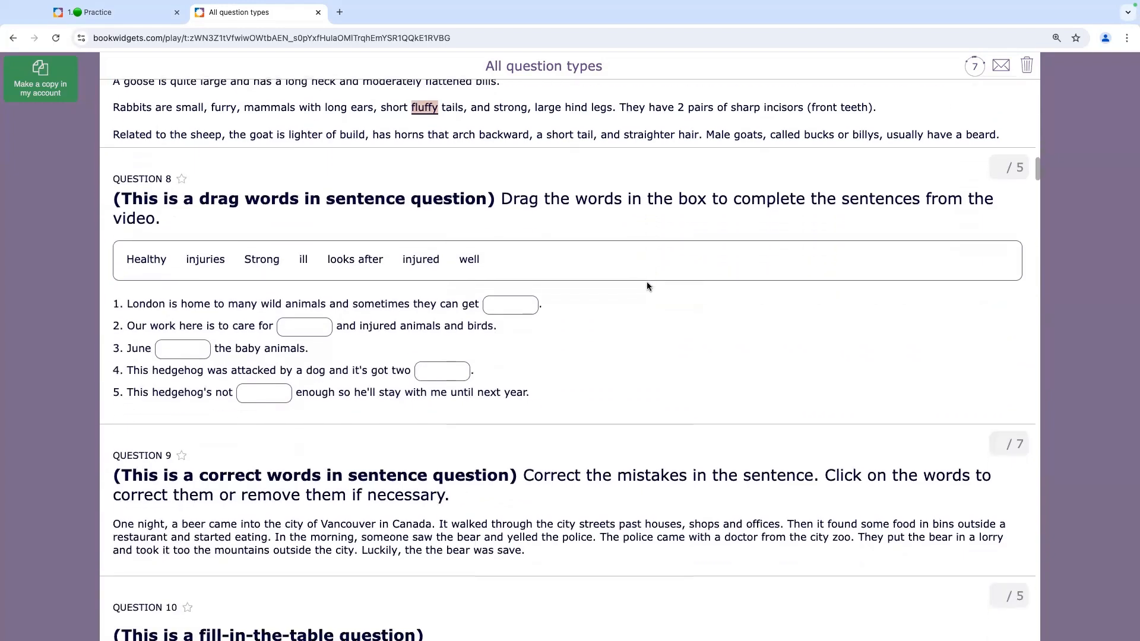
drag(469, 259, 509, 308)
- Correct the word "beer" to "bear" in the correct words in sentence question
scroll(592, 344, down, 3)
scroll(592, 347, down, 3)
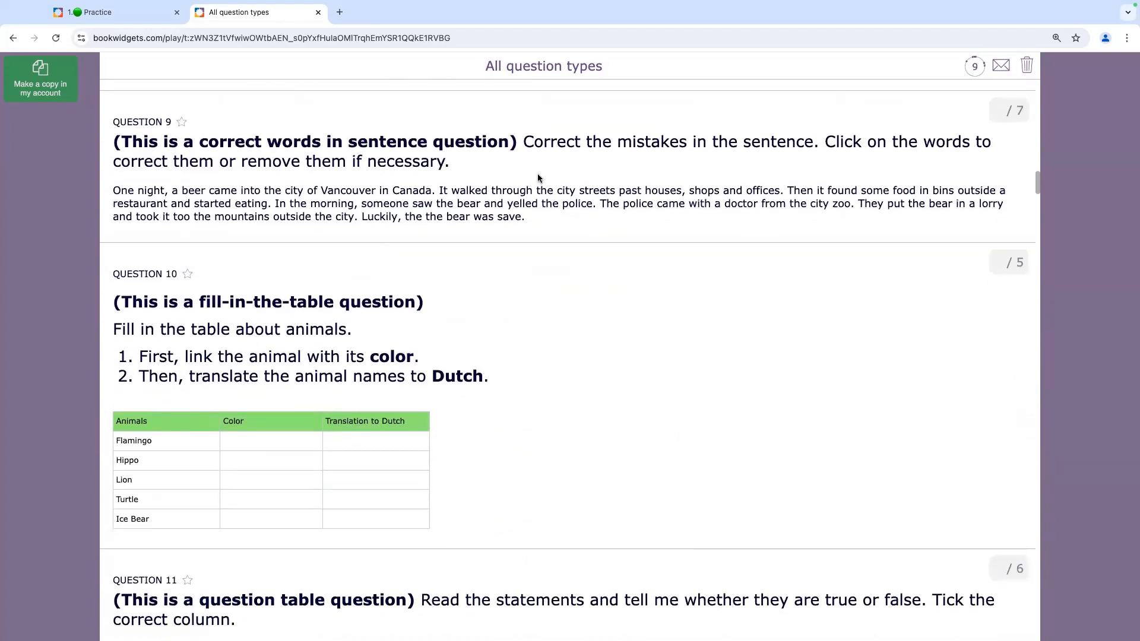
click(197, 190)
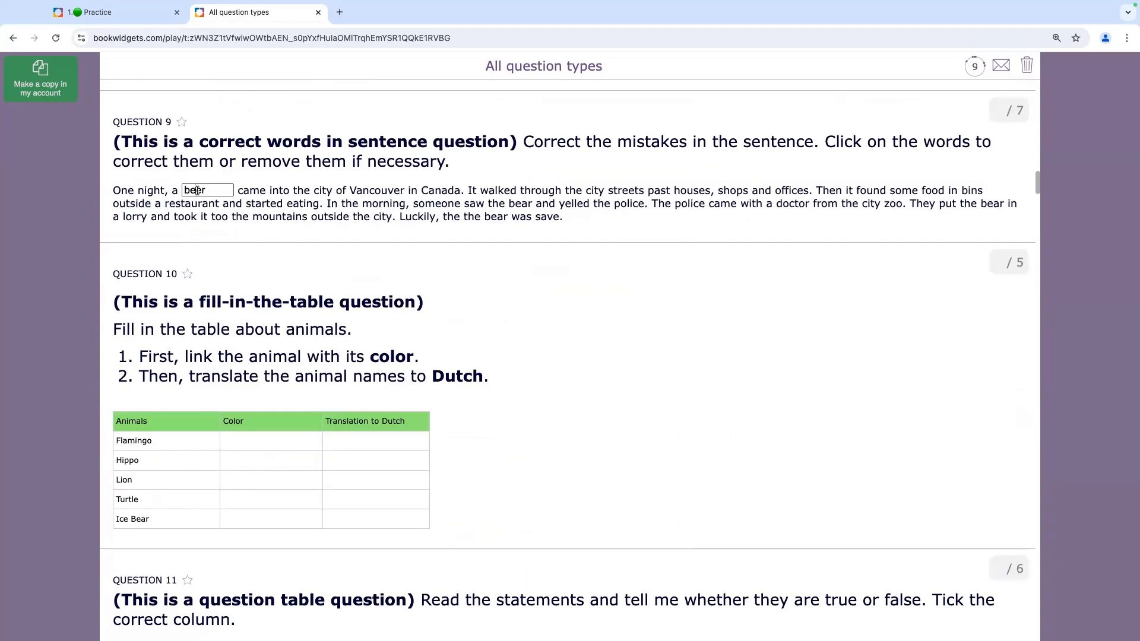
key(BackSpace)
key(BackSpace)
text(ar)
click(262, 238)
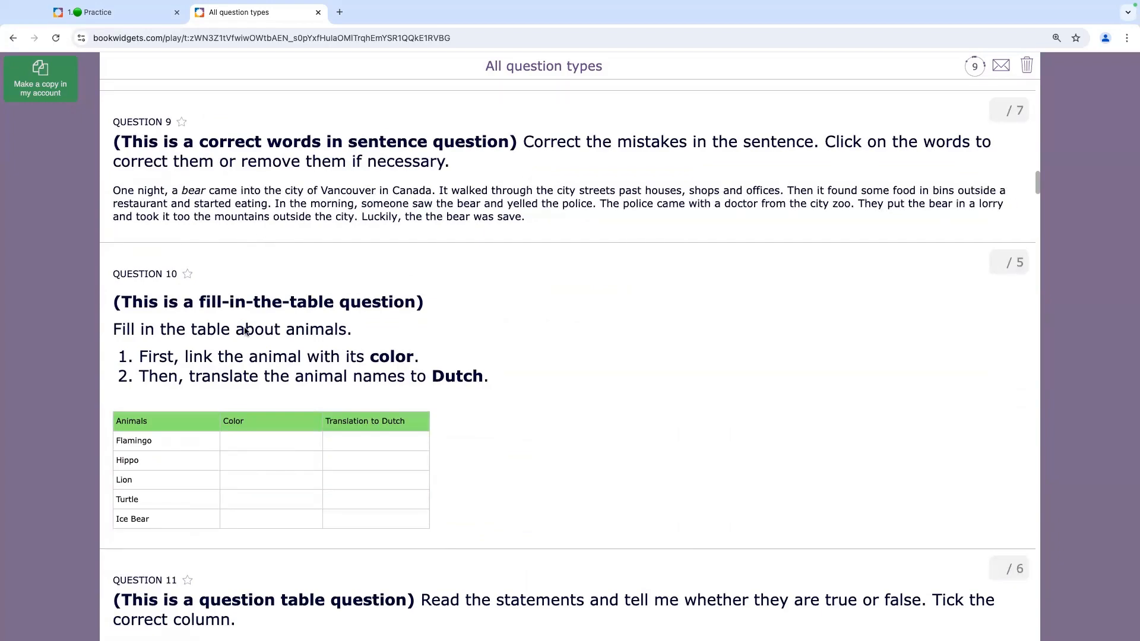
- Label the panda picture as "panda" in the annotate picture question
scroll(245, 330, down, 6)
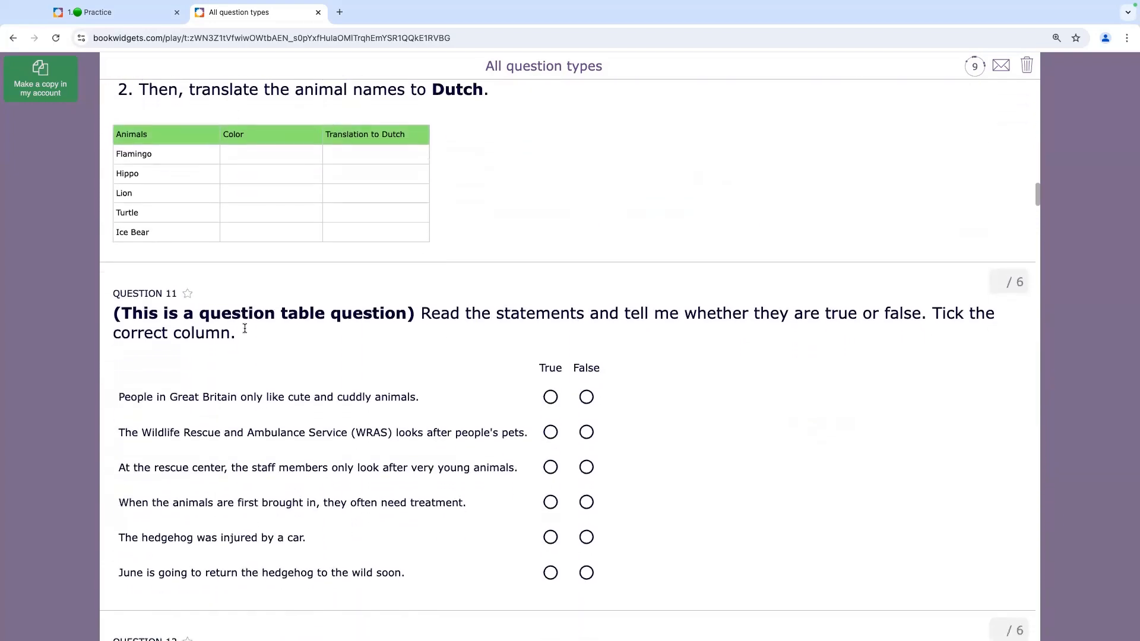
scroll(245, 330, down, 3)
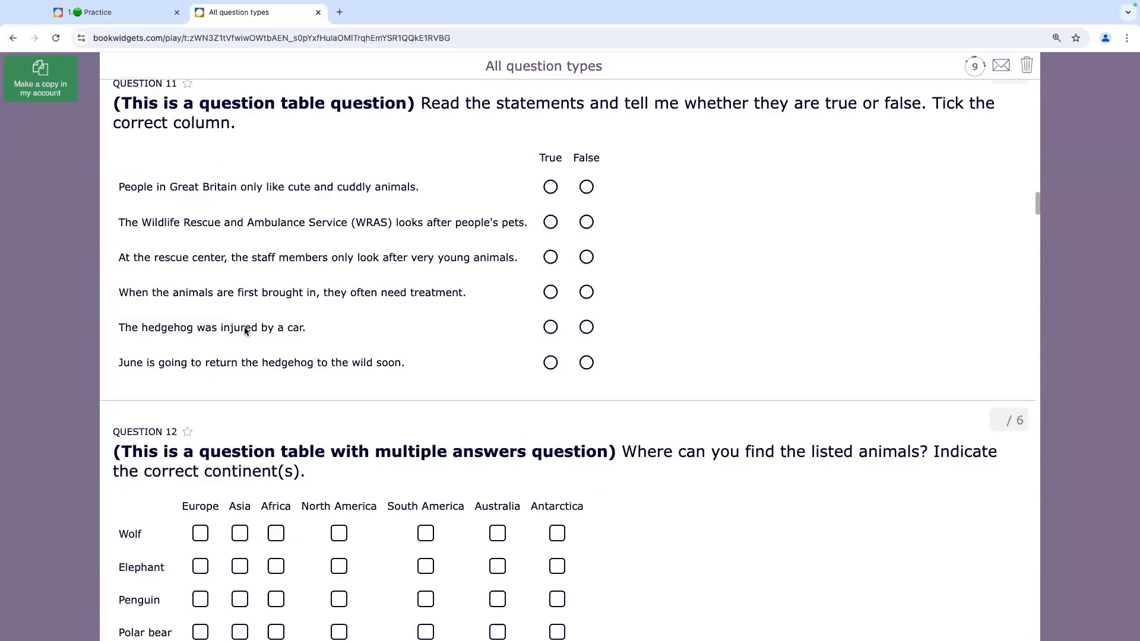
scroll(245, 330, down, 2)
scroll(244, 330, down, 5)
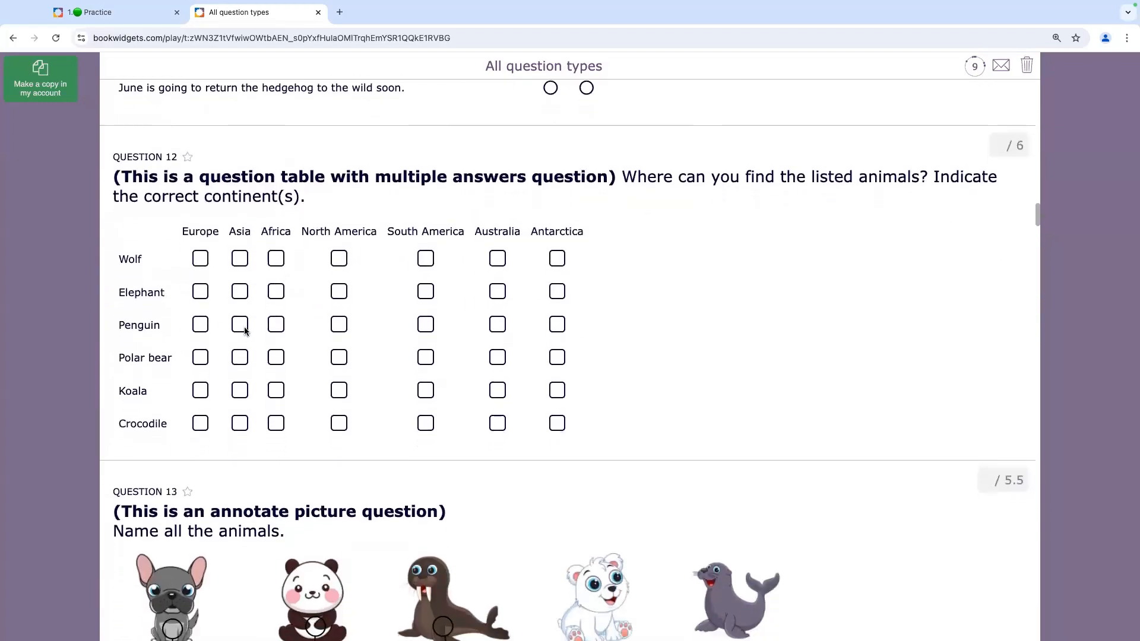
scroll(244, 330, down, 3)
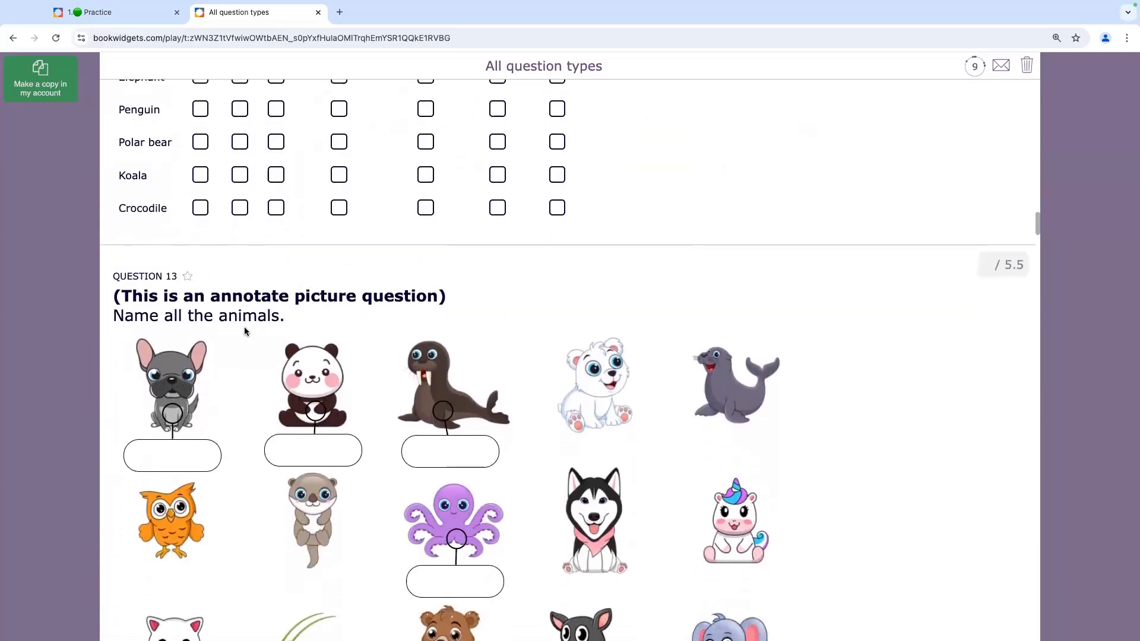
scroll(244, 331, down, 2)
click(305, 309)
text(panda)
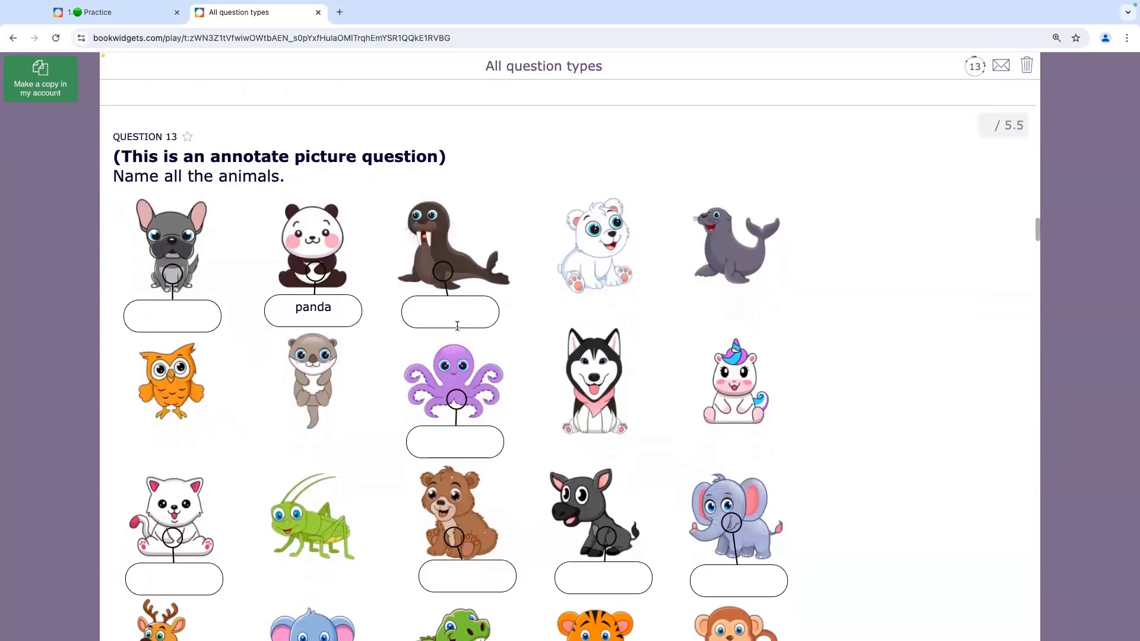
- Draw a green cloud-like outline on the whiteboard question's canvas, using the green colour and the medium brush size
scroll(457, 326, down, 3)
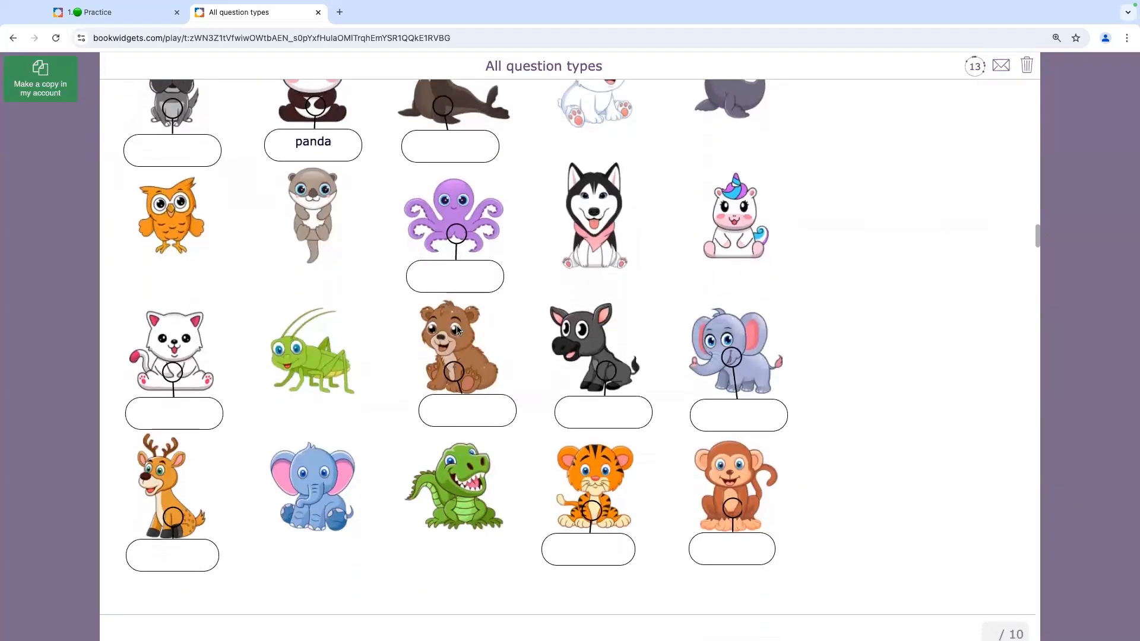
scroll(457, 329, down, 6)
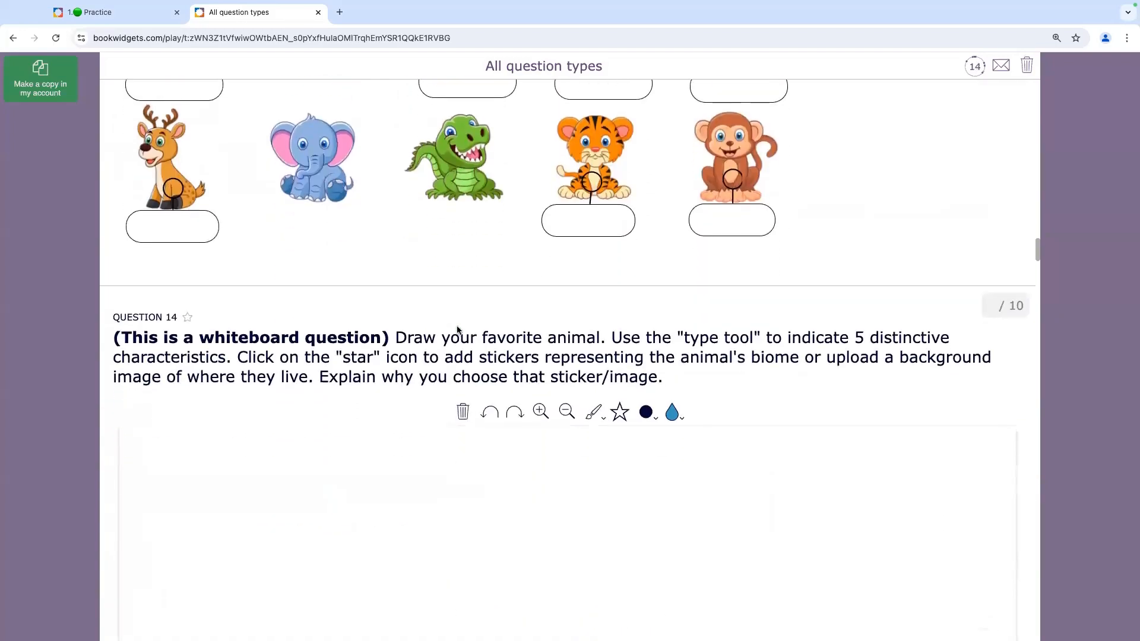
scroll(458, 328, down, 3)
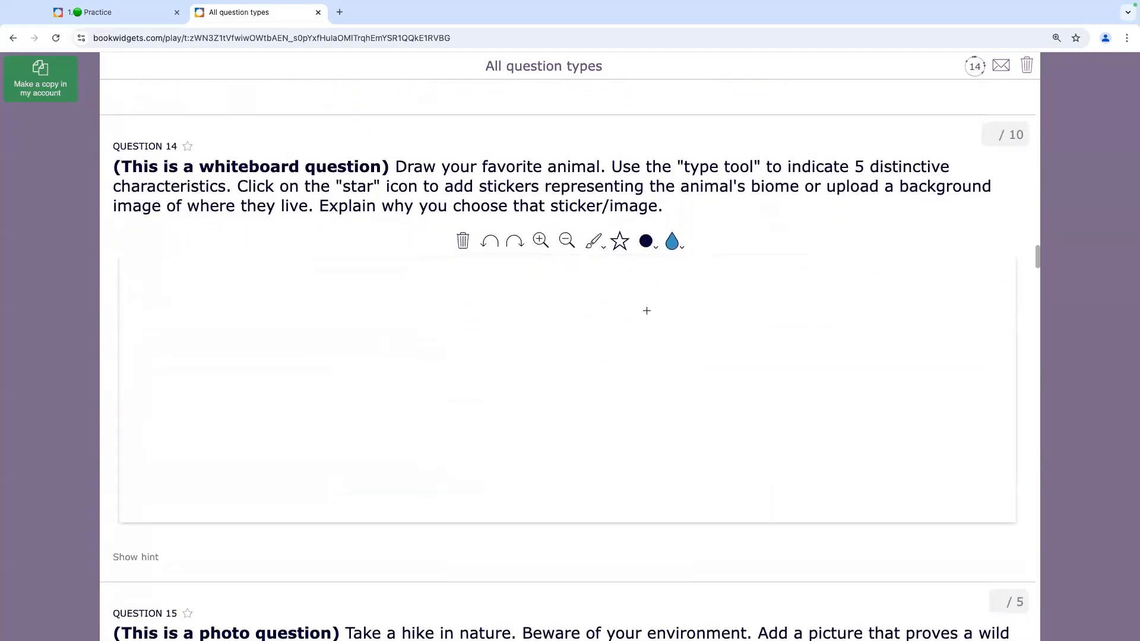
click(673, 252)
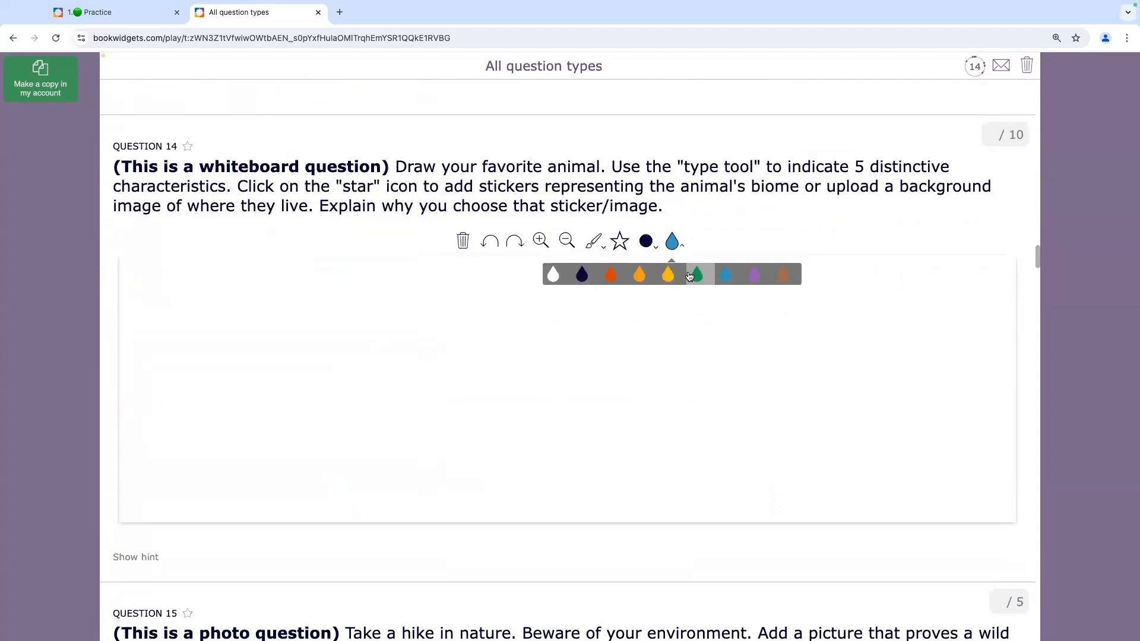
click(692, 275)
click(646, 241)
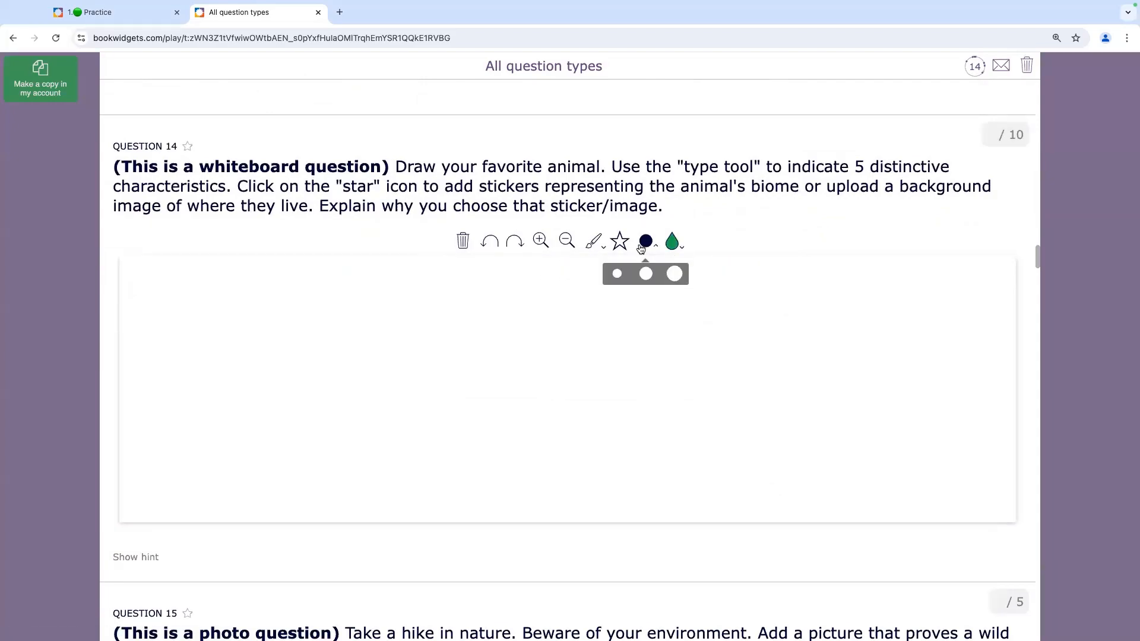
click(646, 273)
mouse_move(409, 406)
mouse_down()
mouse_move(363, 381)
mouse_move(384, 452)
mouse_move(470, 361)
mouse_move(423, 394)
mouse_move(433, 393)
mouse_up()
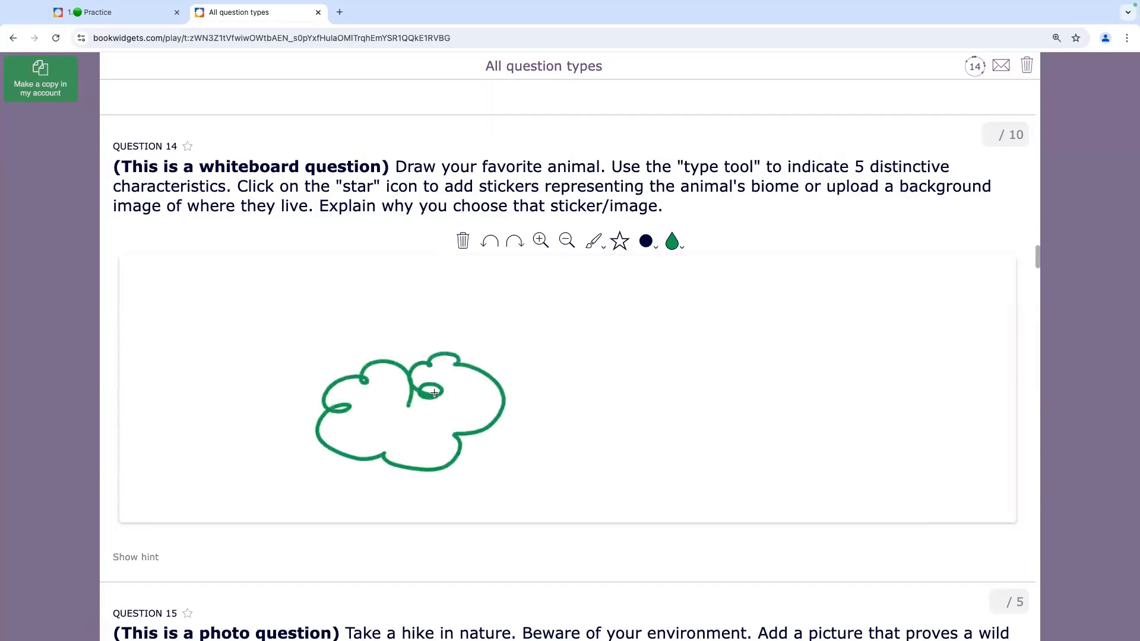
- Add the blue water waves sticker to the whiteboard, place it right of the green drawing near the canvas's lower edge, and enlarge it
click(618, 241)
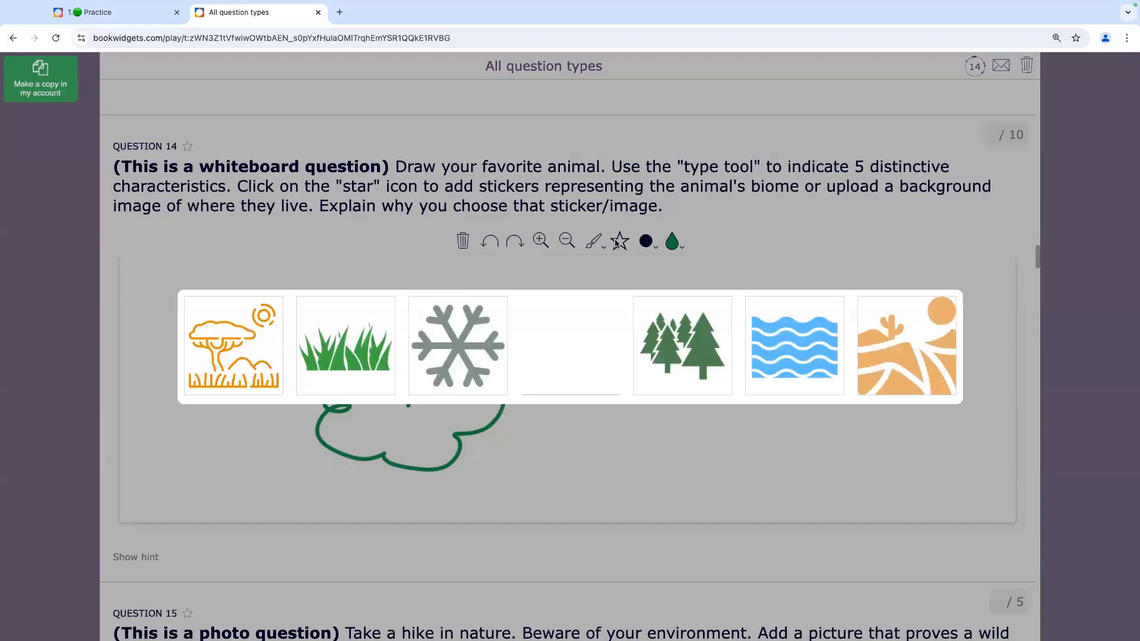
click(803, 345)
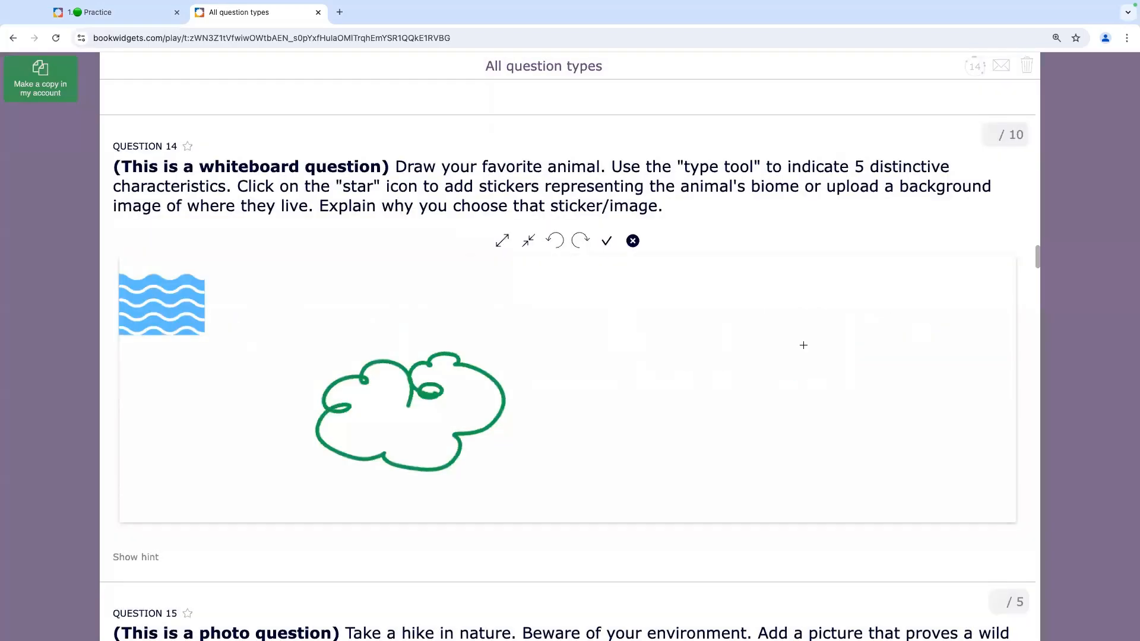
drag(266, 328, 758, 486)
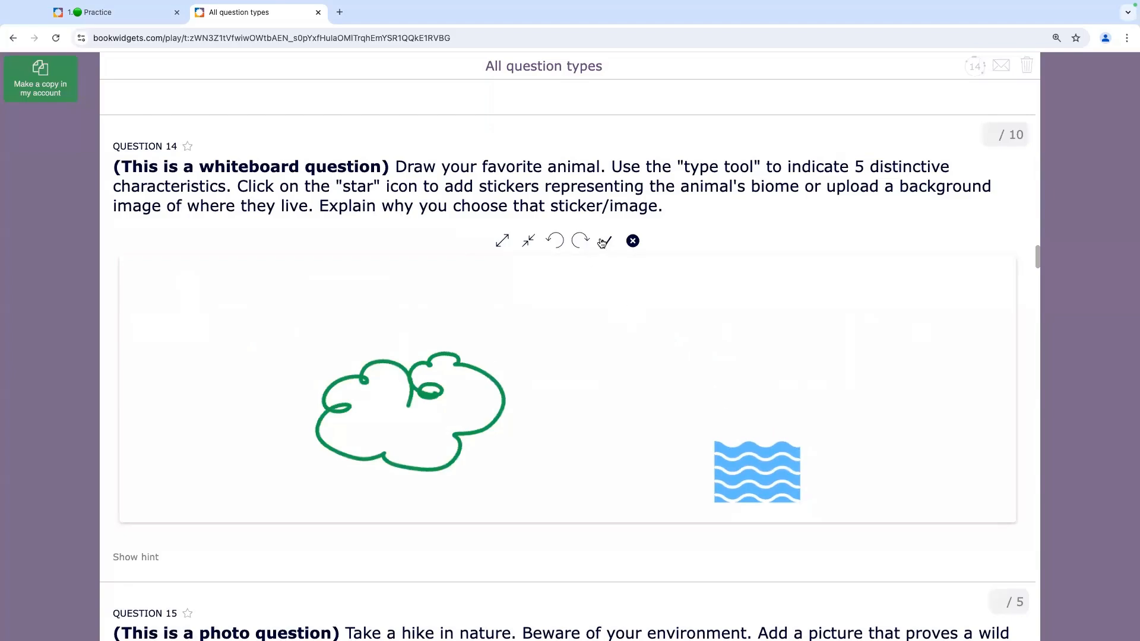
click(507, 239)
click(507, 239)
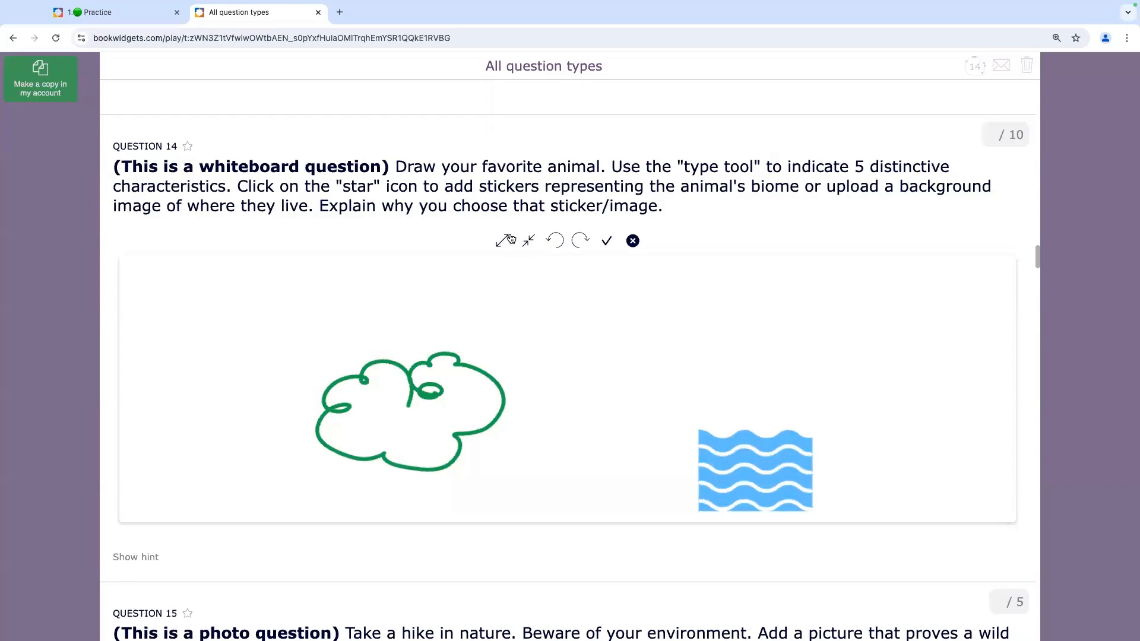
click(605, 242)
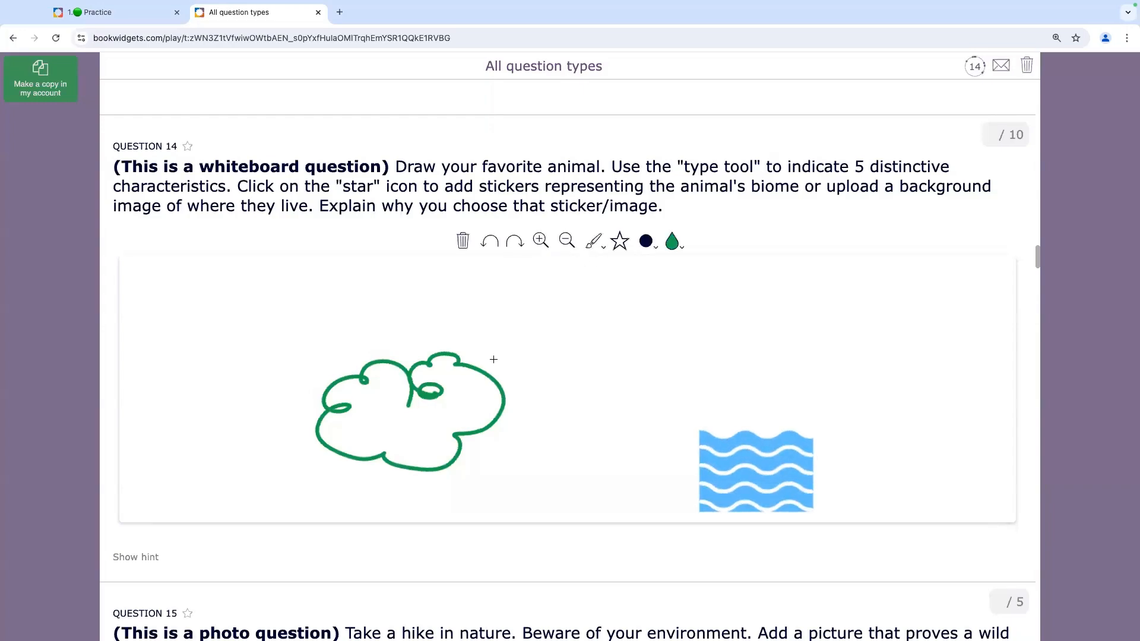
- Show the hint of the whiteboard question
scroll(493, 359, down, 2)
scroll(493, 359, down, 2)
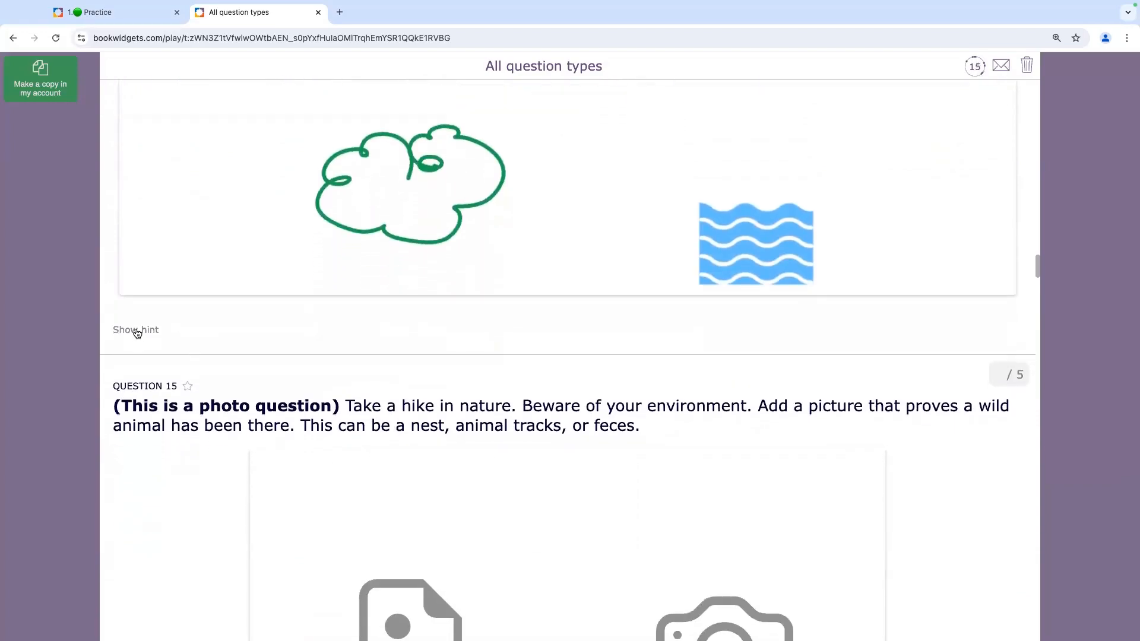
click(136, 331)
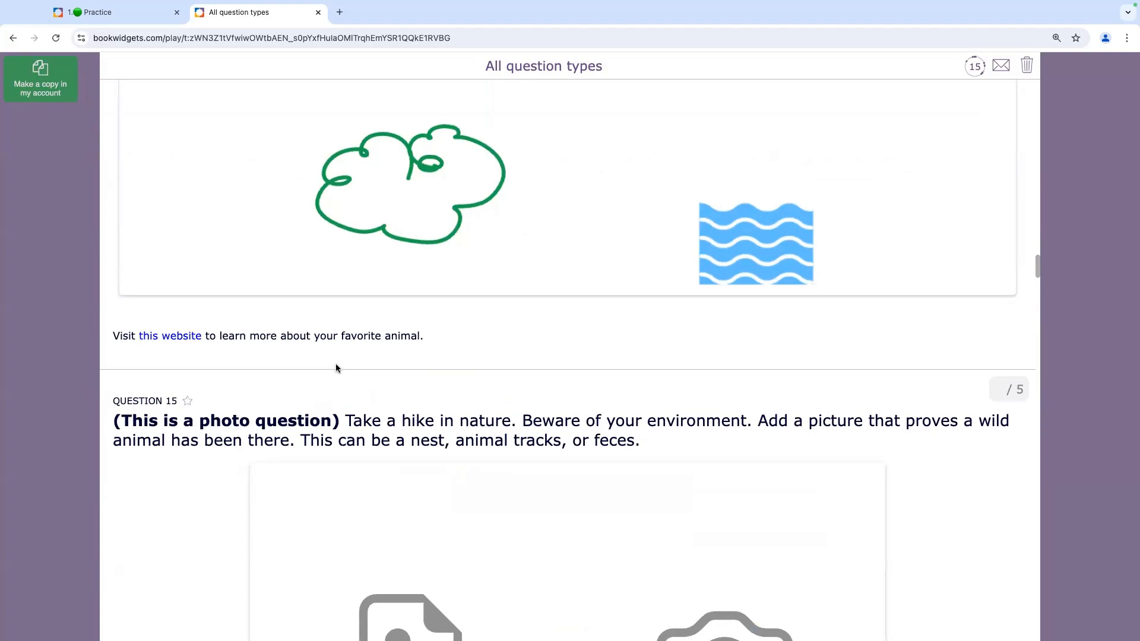
- Examine the photo, word ordering, crossword, picture ordering, picture multiple choice and picture multi select questions
scroll(336, 368, down, 5)
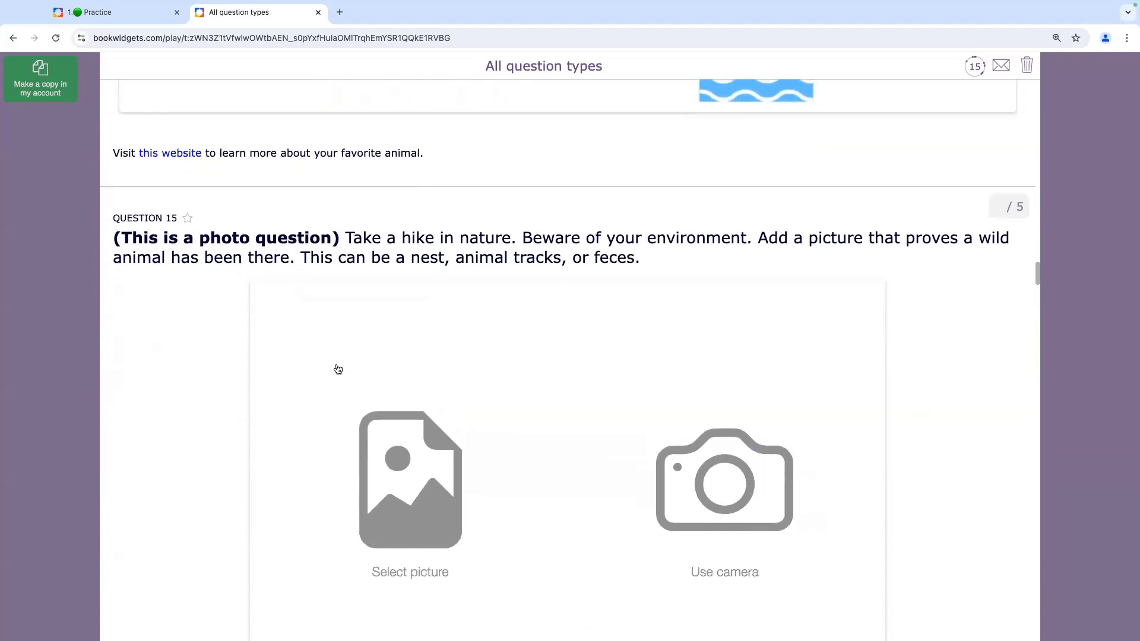
scroll(338, 369, down, 3)
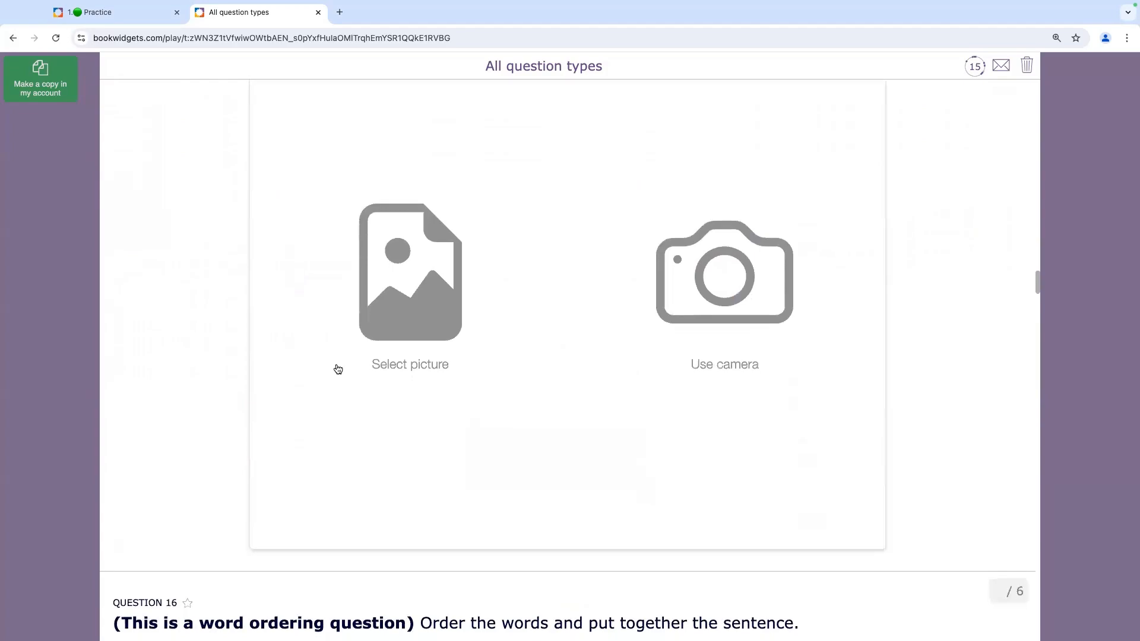
scroll(338, 369, down, 4)
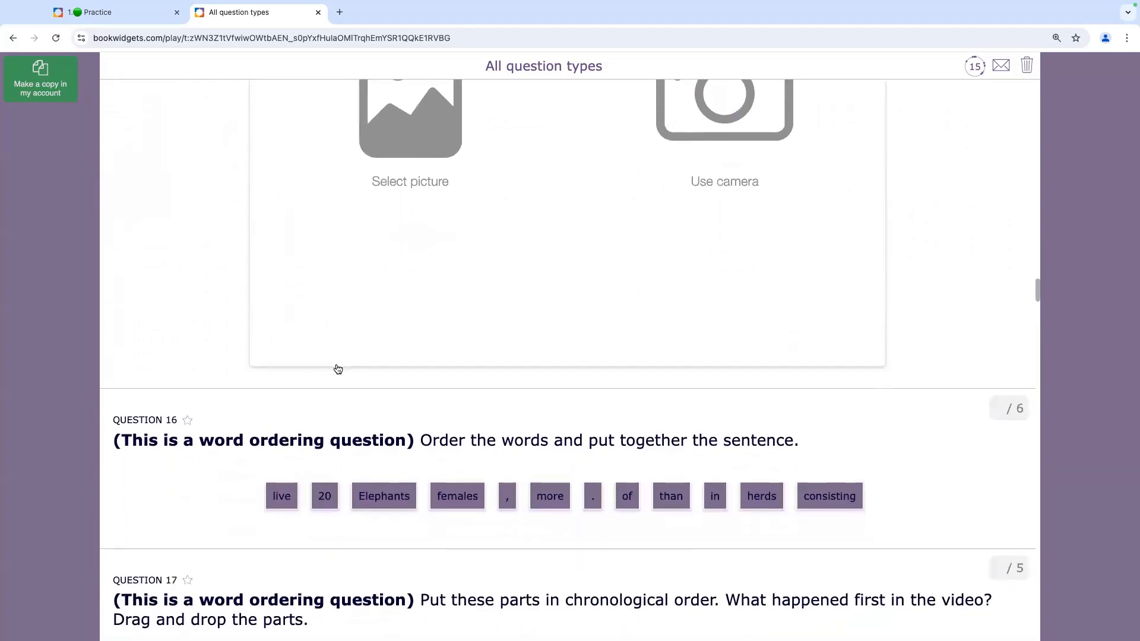
scroll(336, 367, down, 1)
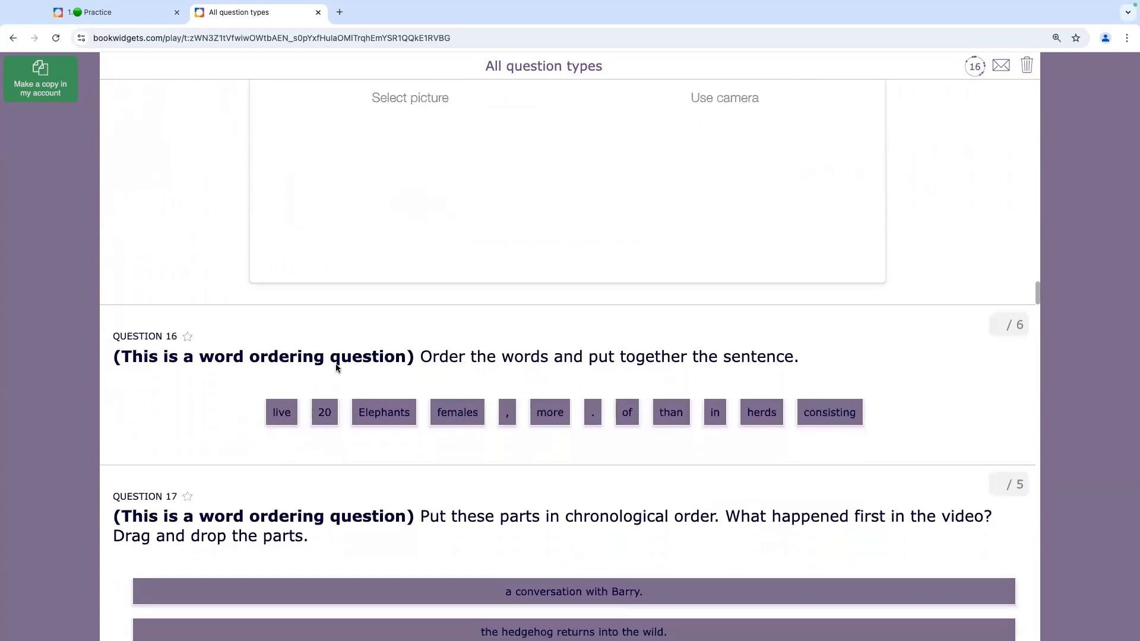
scroll(336, 367, down, 1)
scroll(336, 367, down, 2)
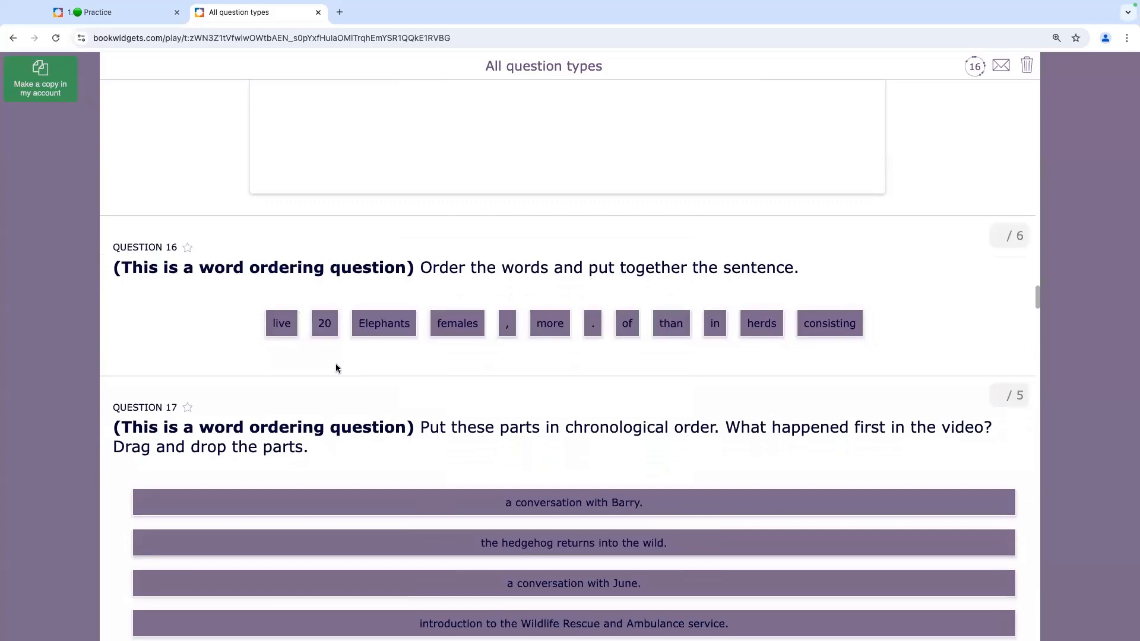
scroll(336, 368, down, 2)
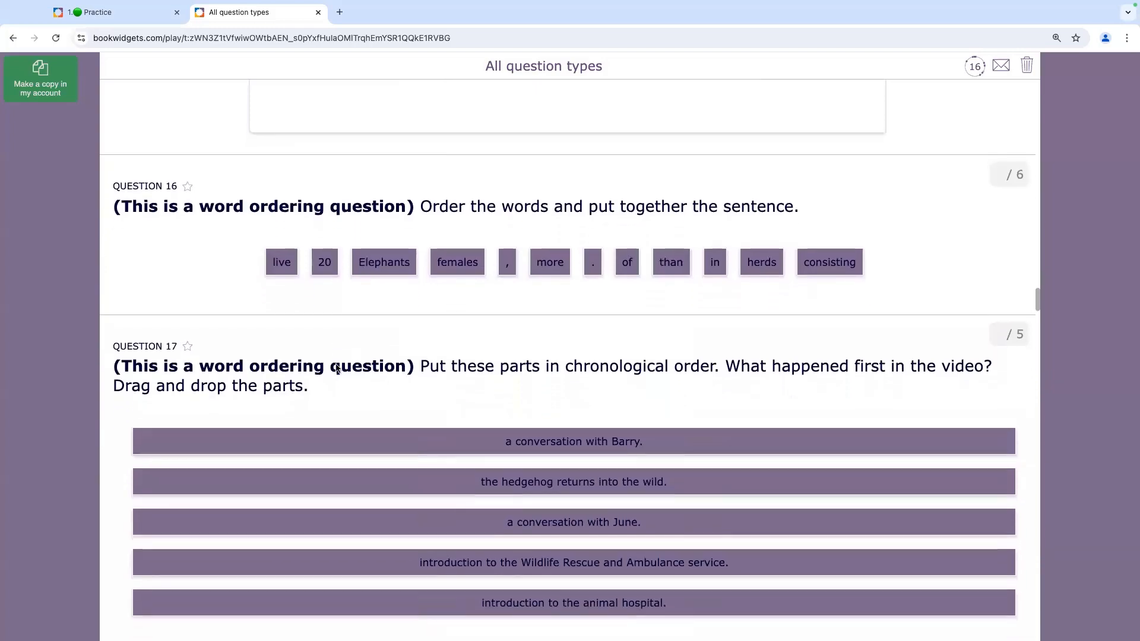
scroll(336, 366, down, 1)
scroll(338, 364, down, 5)
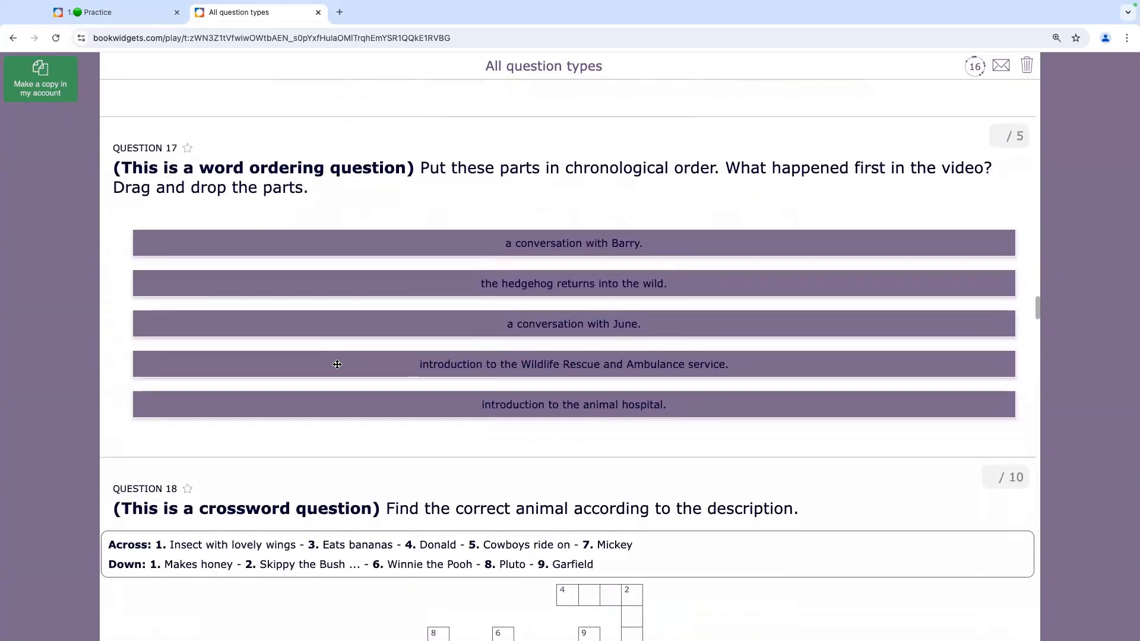
scroll(336, 367, down, 5)
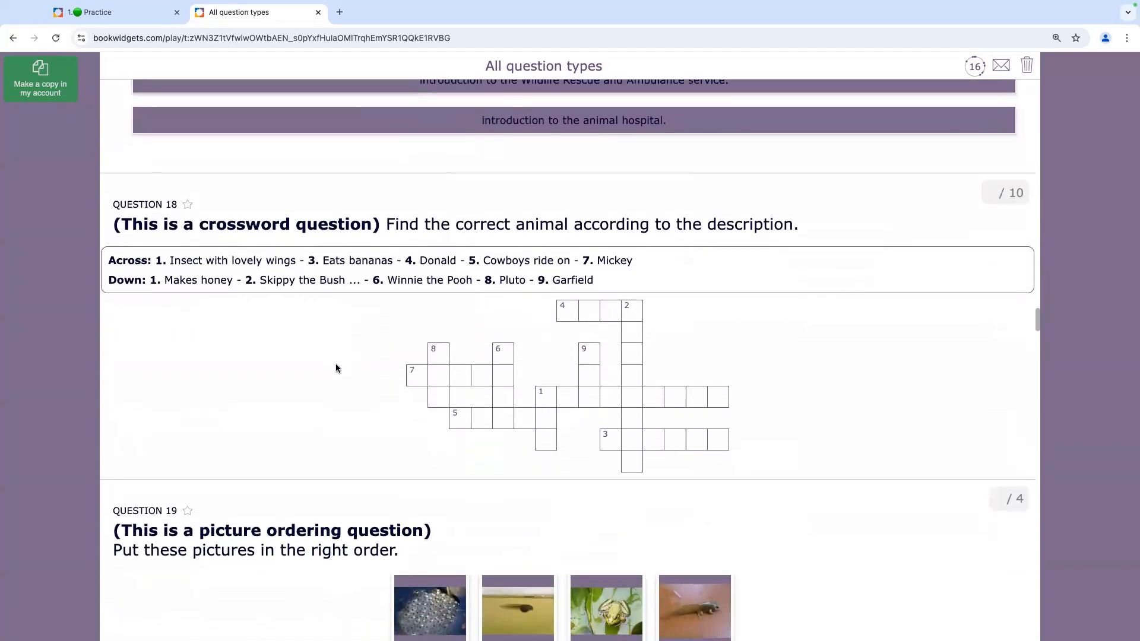
scroll(336, 368, down, 4)
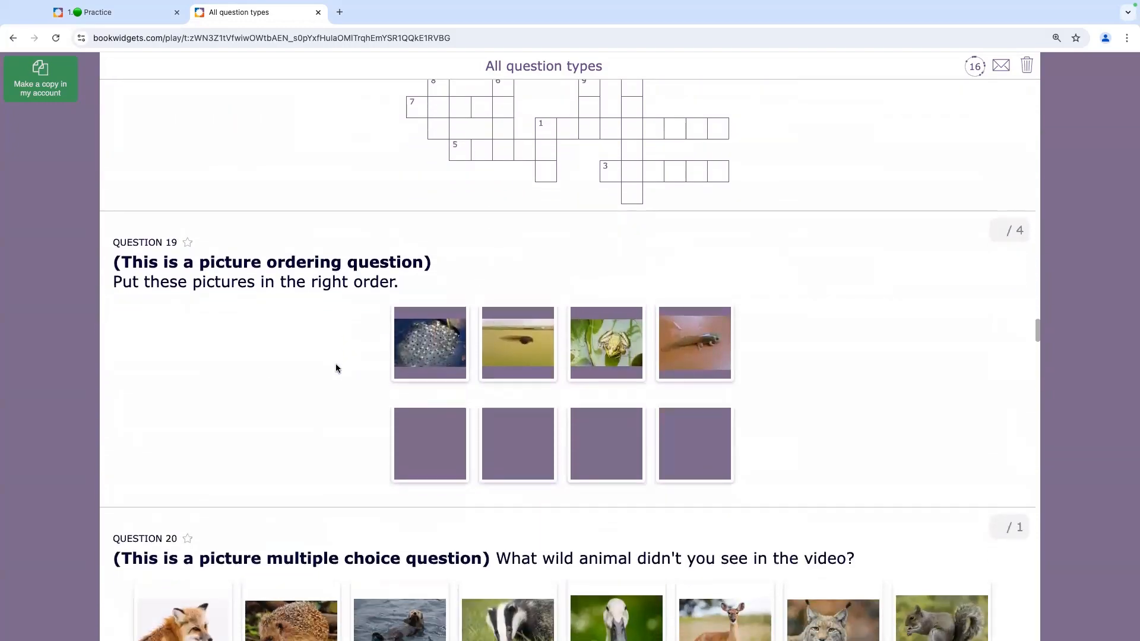
scroll(336, 368, down, 4)
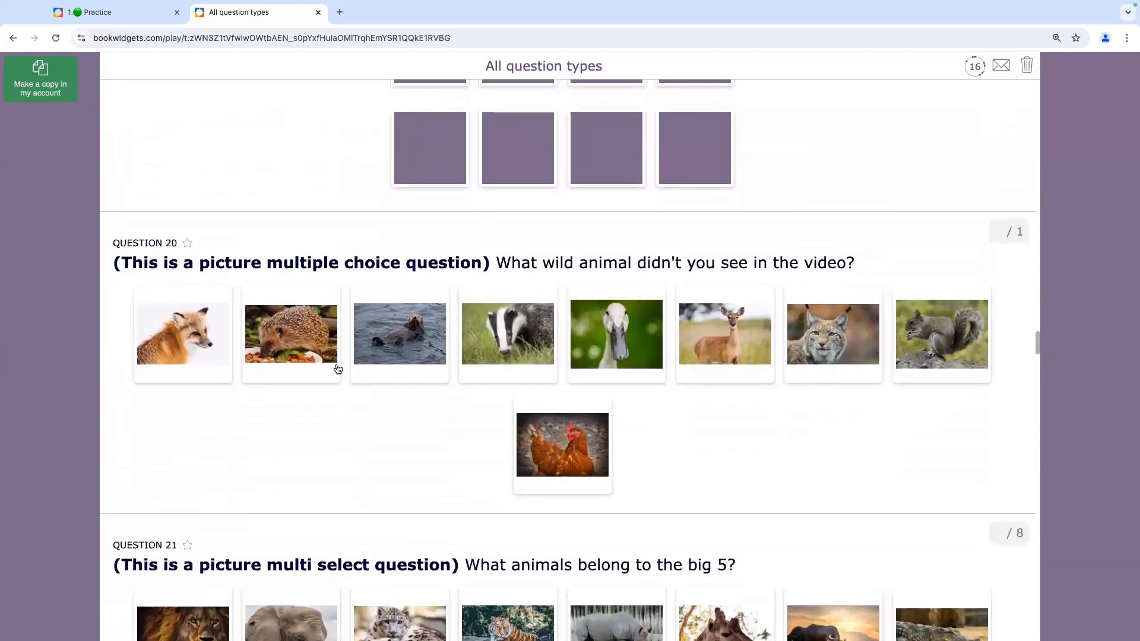
scroll(336, 368, down, 3)
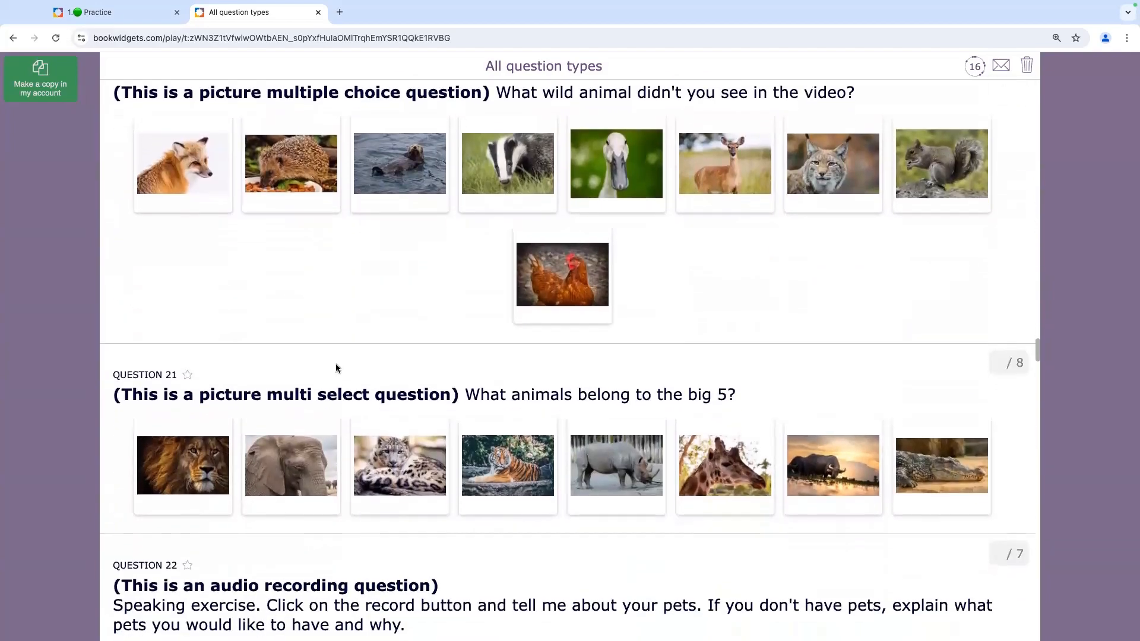
- Examine the audio recording question, the word, picture and audio match questions, and the text drag & drop questions
scroll(336, 368, down, 4)
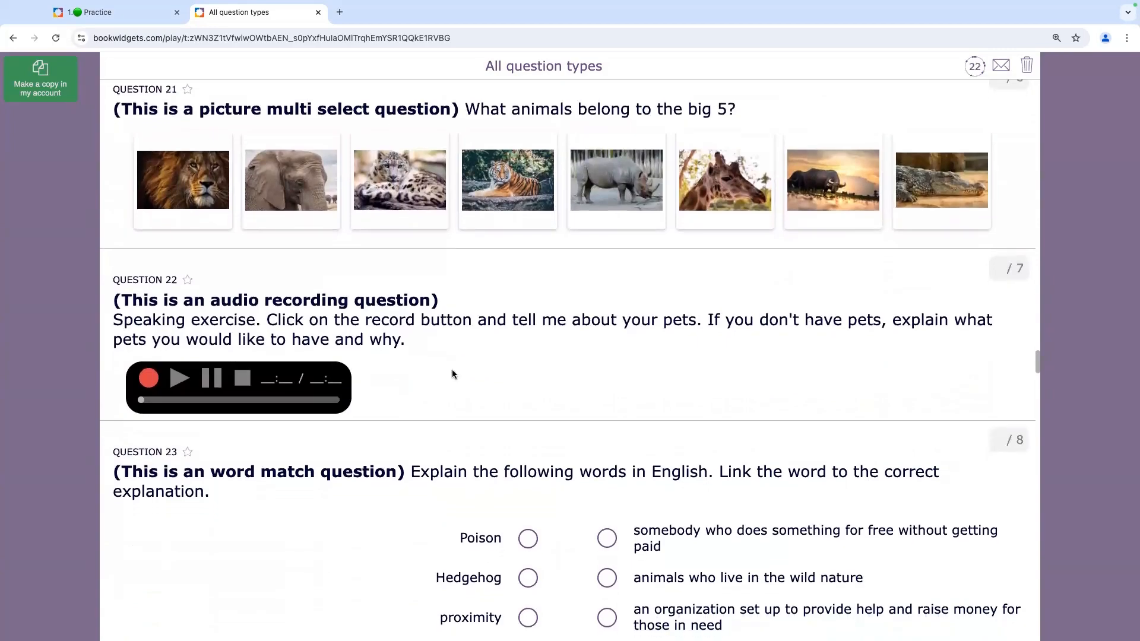
scroll(453, 374, down, 1)
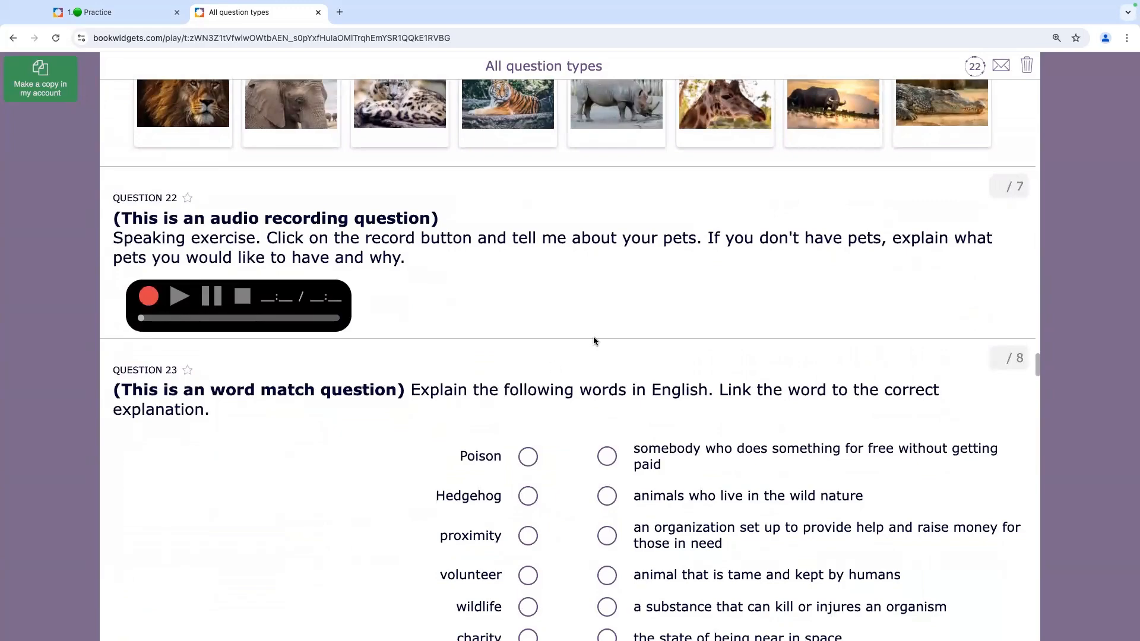
scroll(591, 343, down, 3)
scroll(593, 340, down, 6)
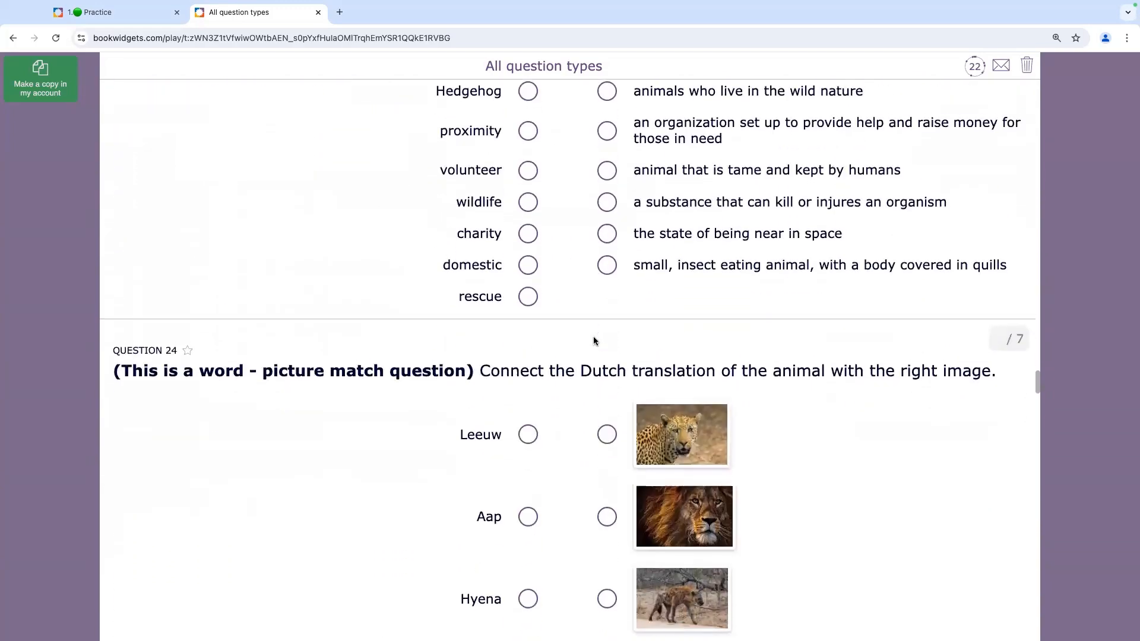
scroll(593, 340, down, 6)
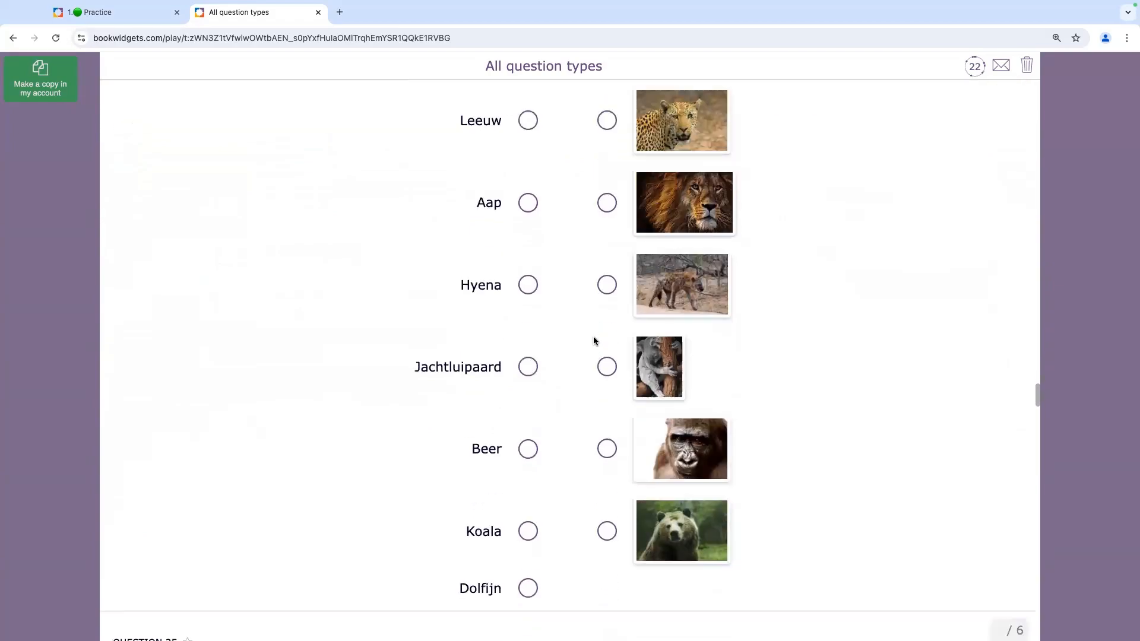
scroll(594, 340, down, 10)
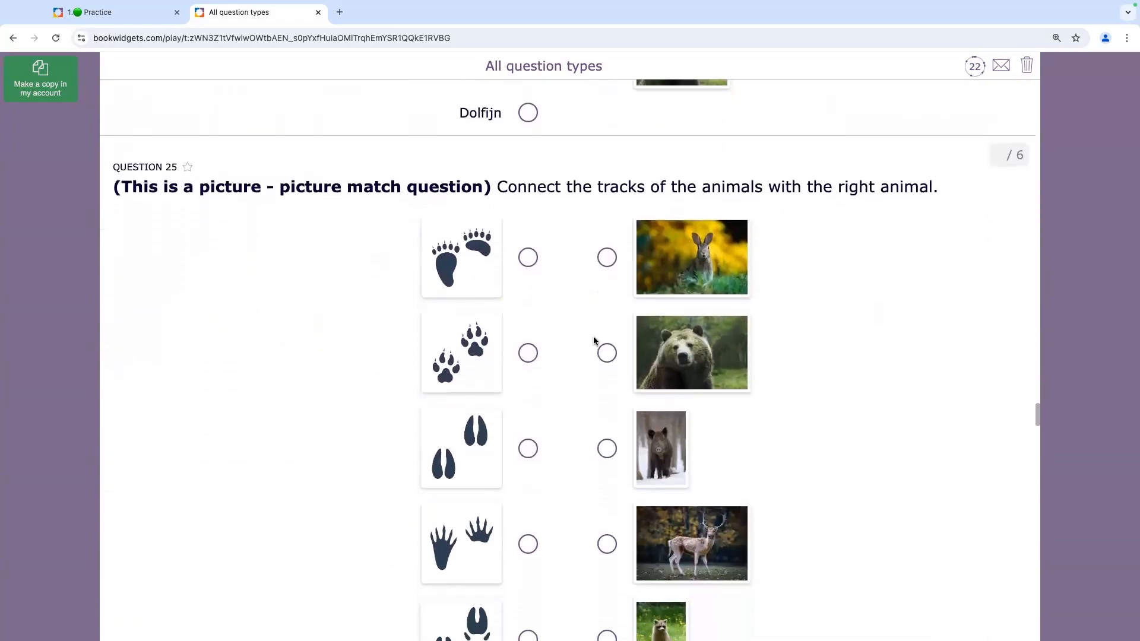
scroll(594, 340, down, 3)
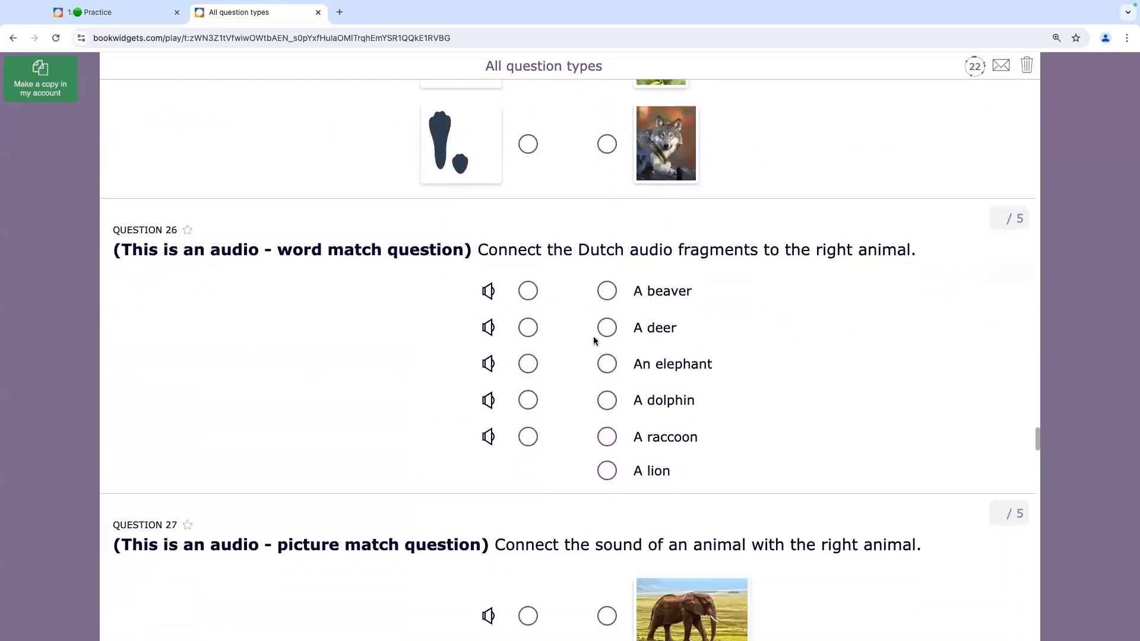
scroll(593, 341, down, 8)
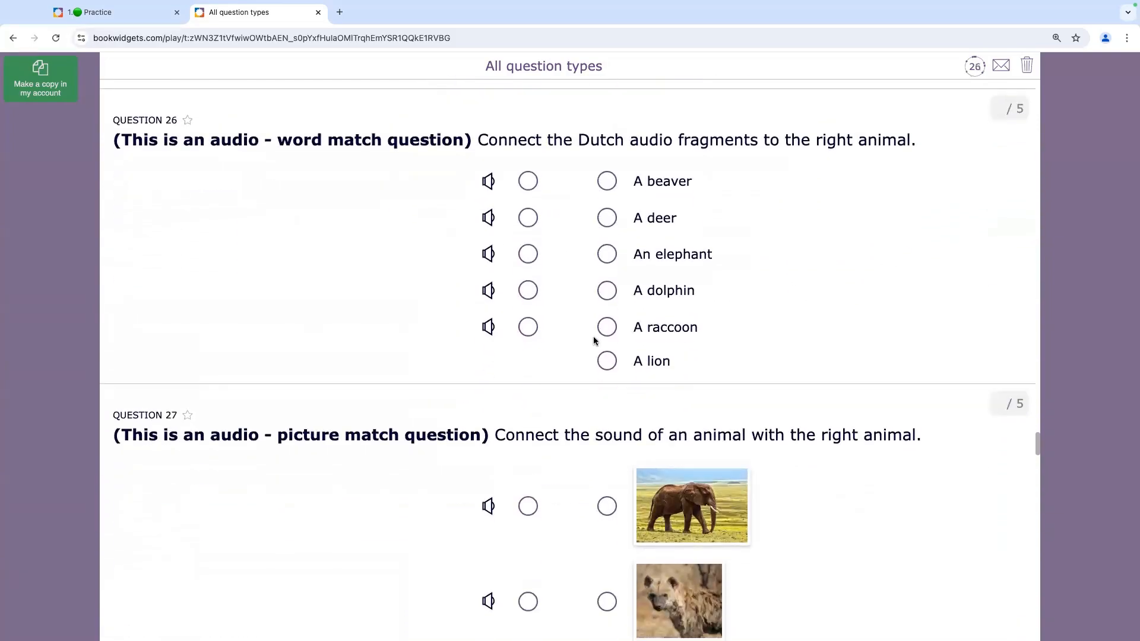
scroll(593, 341, down, 10)
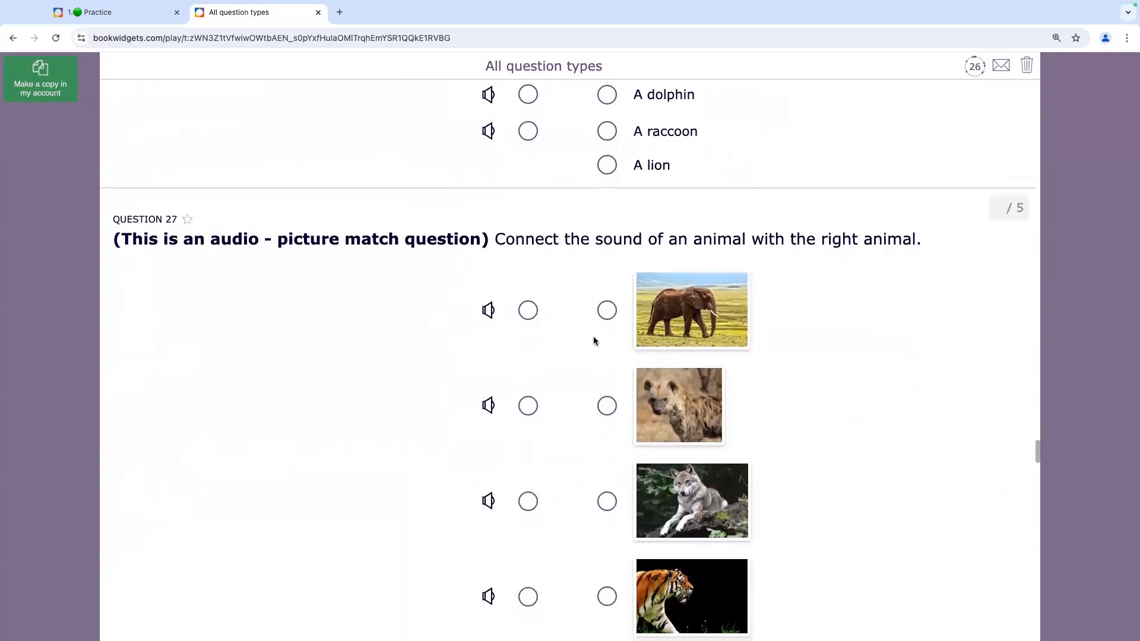
scroll(593, 341, down, 14)
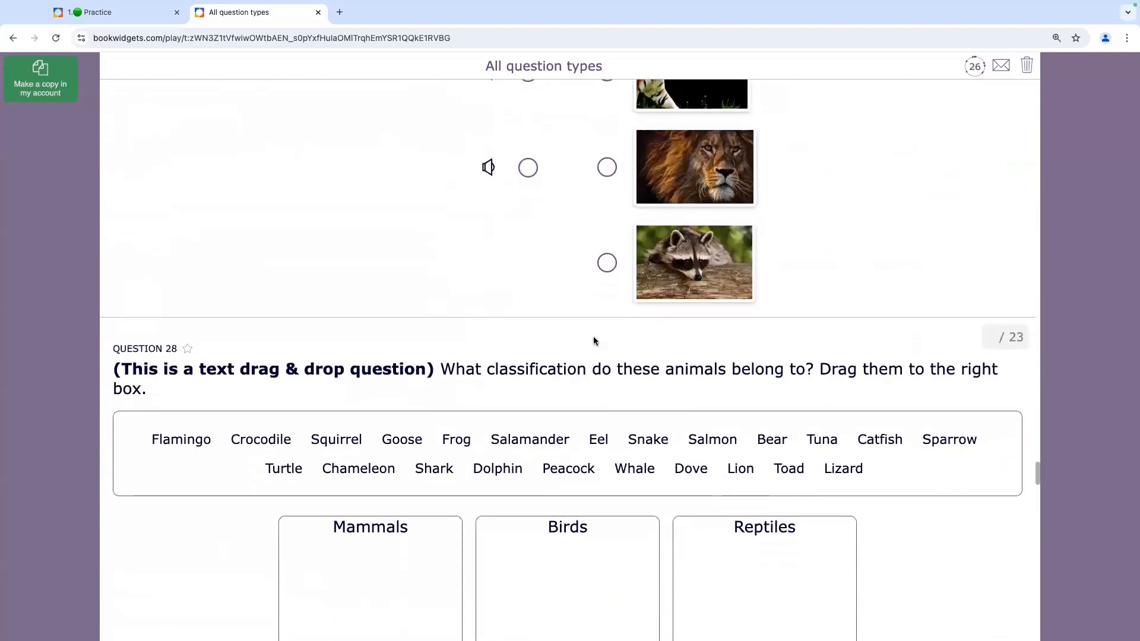
scroll(593, 340, down, 12)
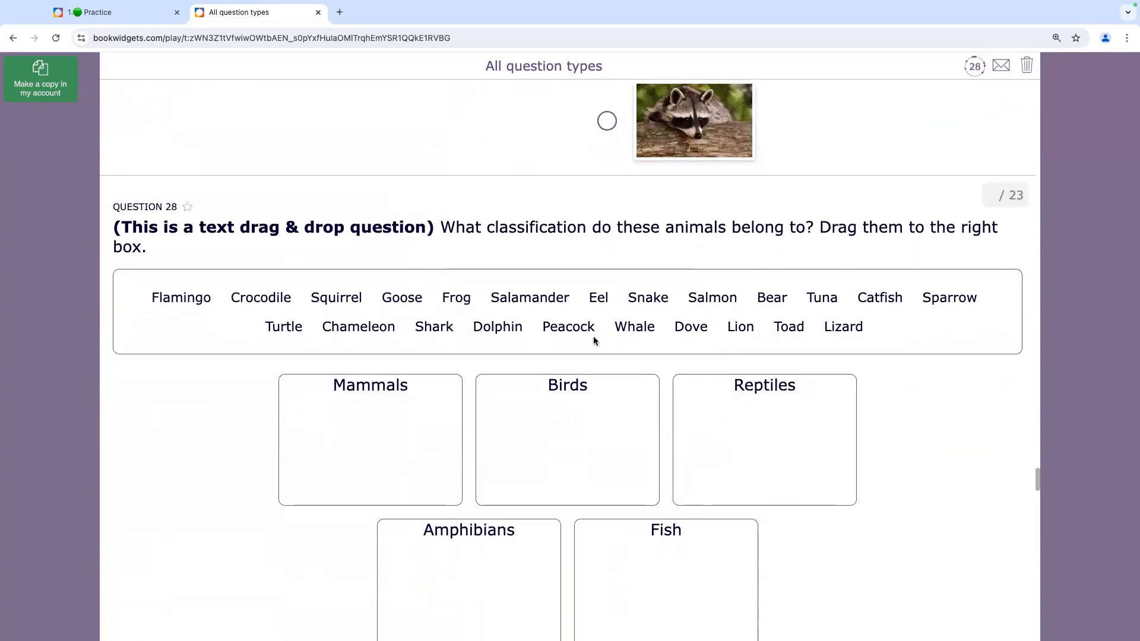
scroll(594, 340, down, 5)
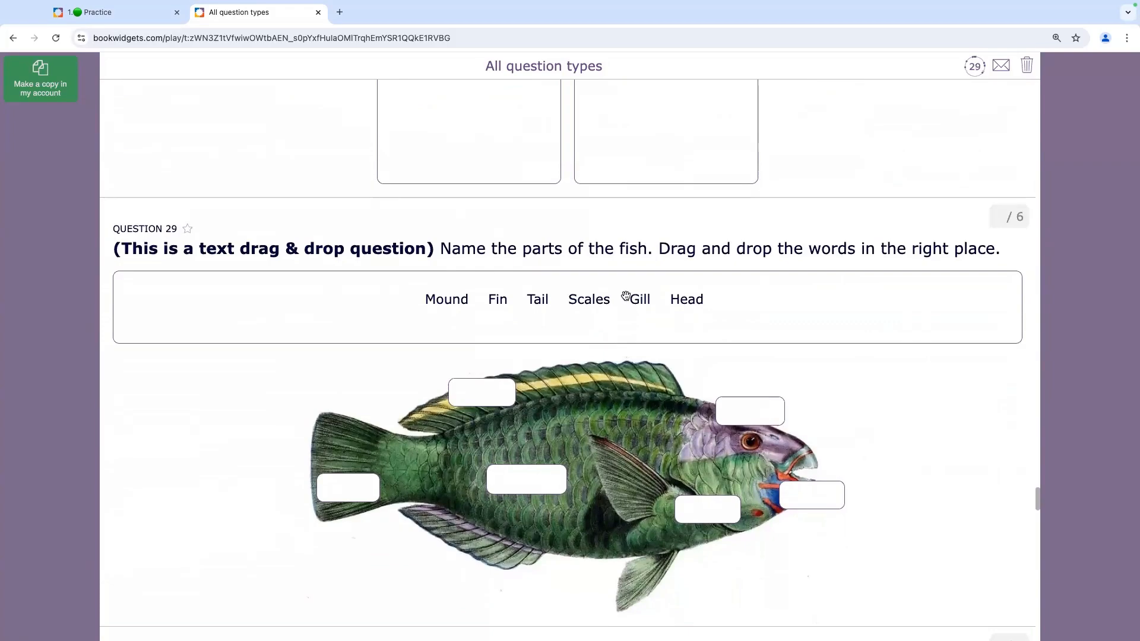
- Place the Head label in the box above the fish's head and the lion picture in the Felidae group
drag(686, 300, 739, 411)
scroll(619, 402, down, 6)
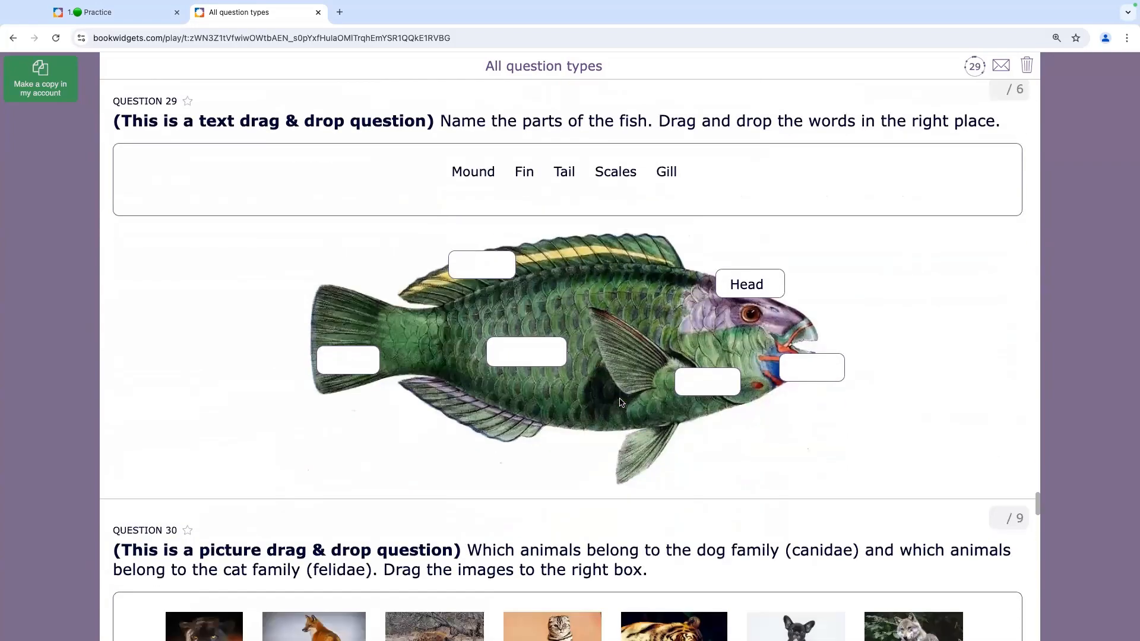
scroll(620, 402, down, 3)
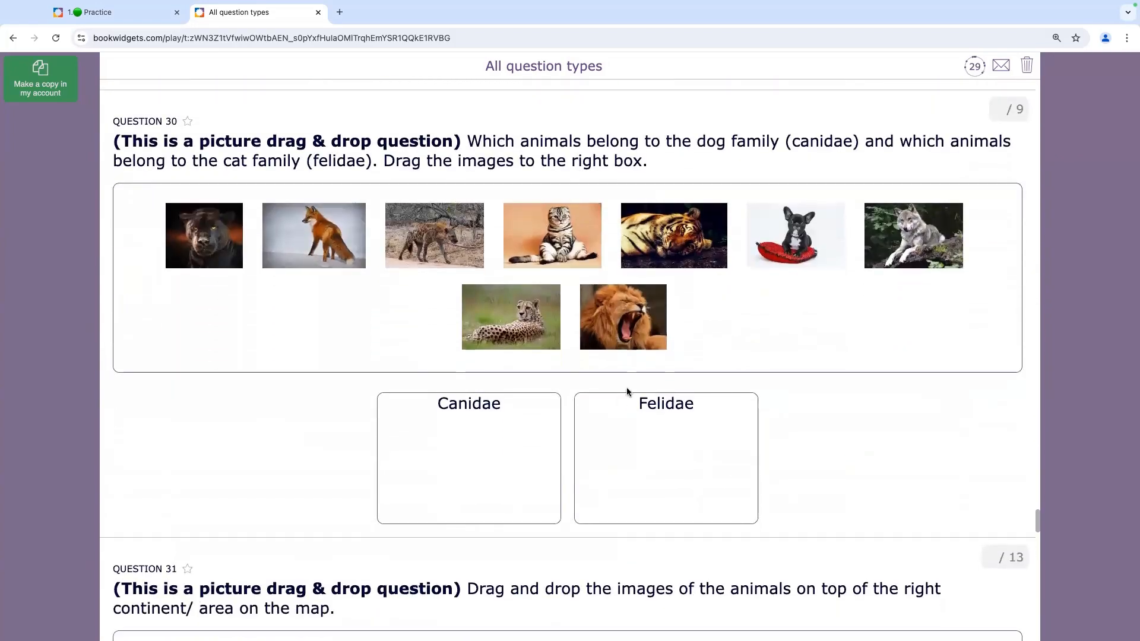
drag(611, 314, 678, 455)
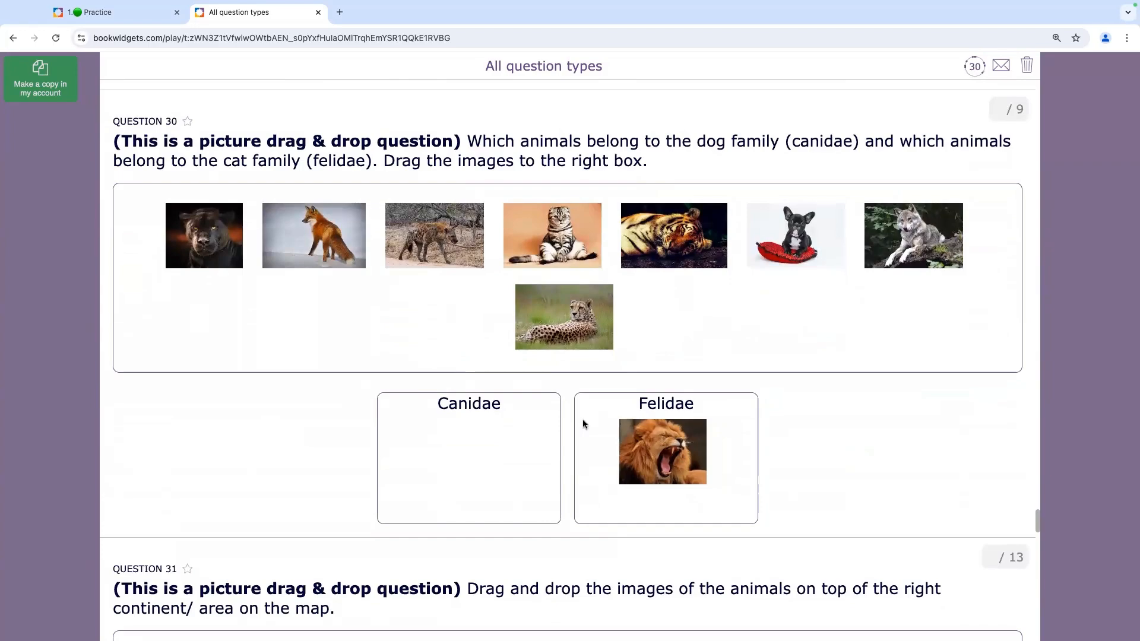
- Place the panda image on the blue Asia area of the world map in question 31
scroll(582, 419, down, 5)
scroll(583, 423, down, 3)
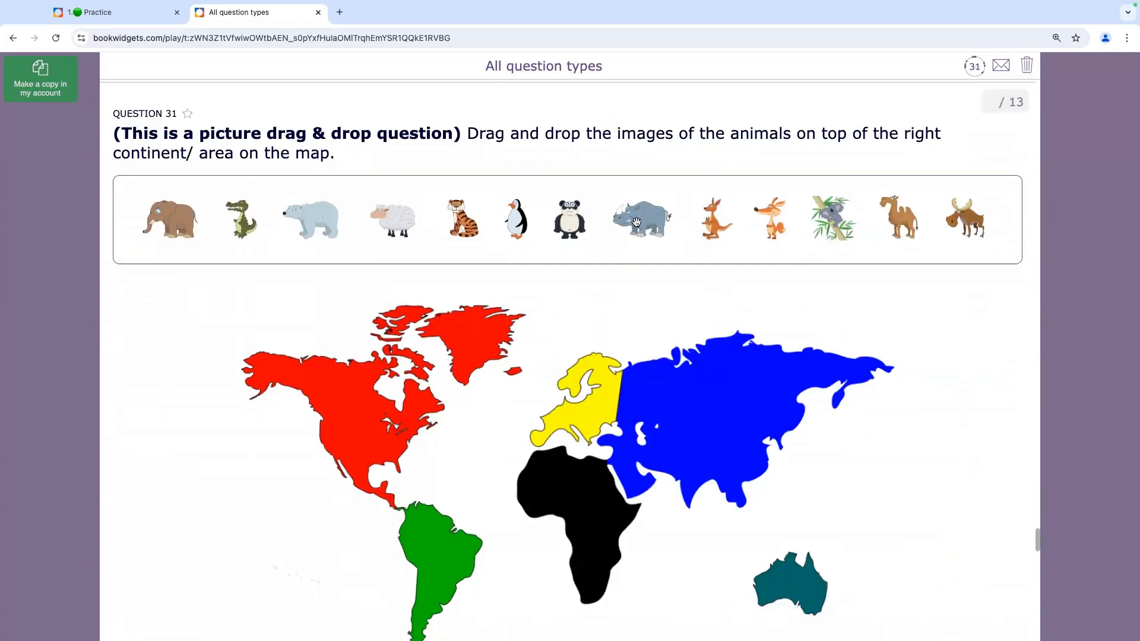
drag(560, 220, 734, 387)
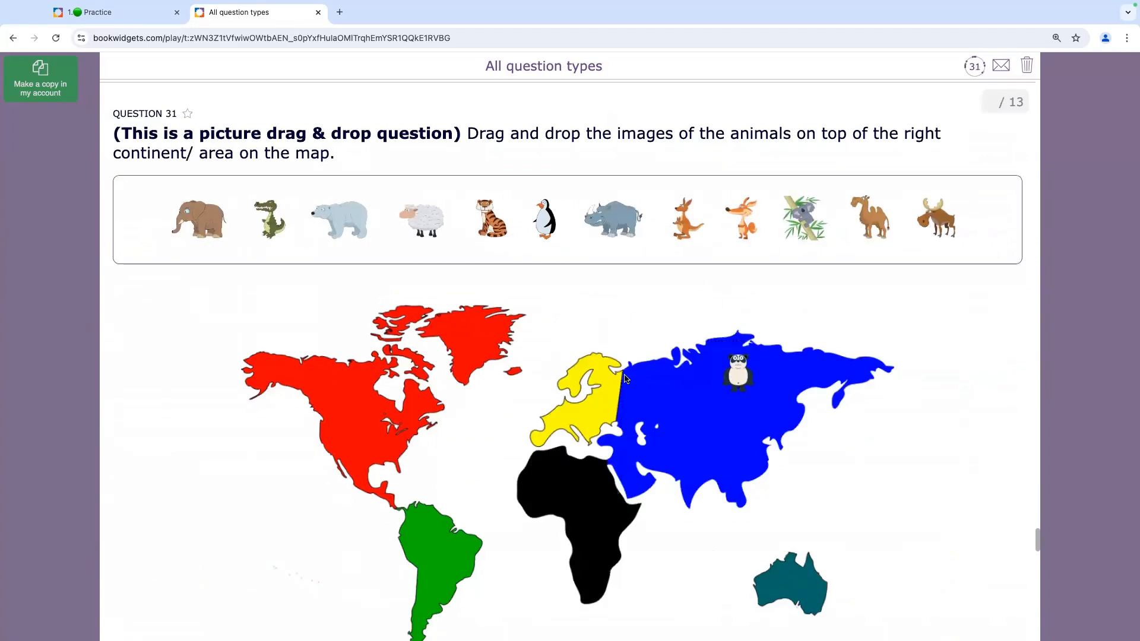
- In the group items question, group the Elephant label with the elephant picture and the audio fragment after Wolf with the raccoon picture
scroll(624, 378, down, 5)
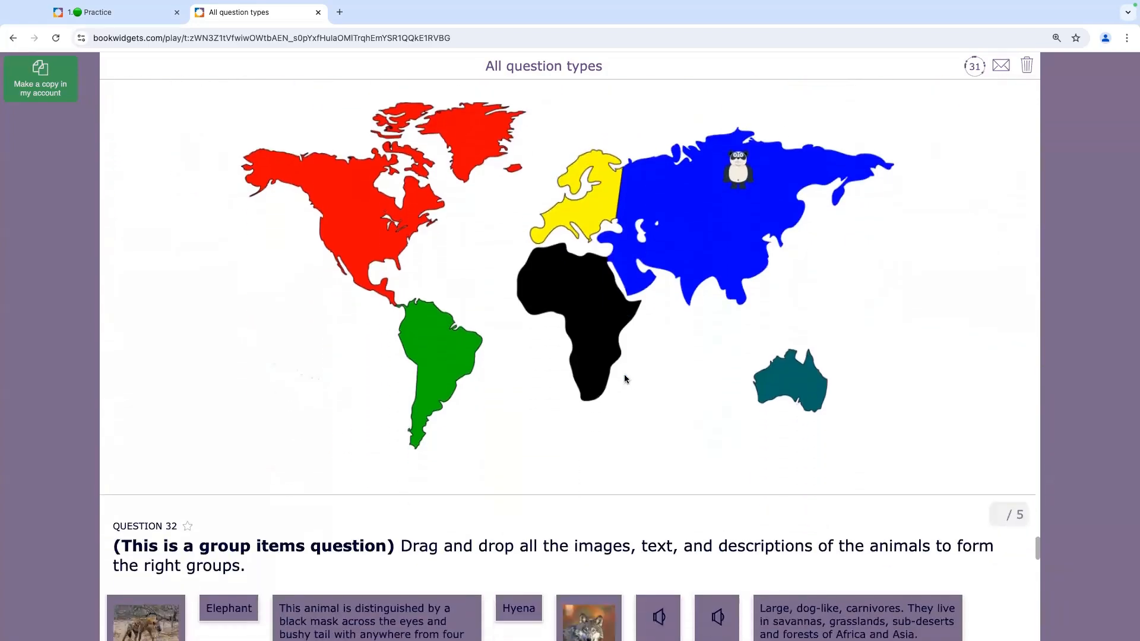
scroll(625, 378, down, 6)
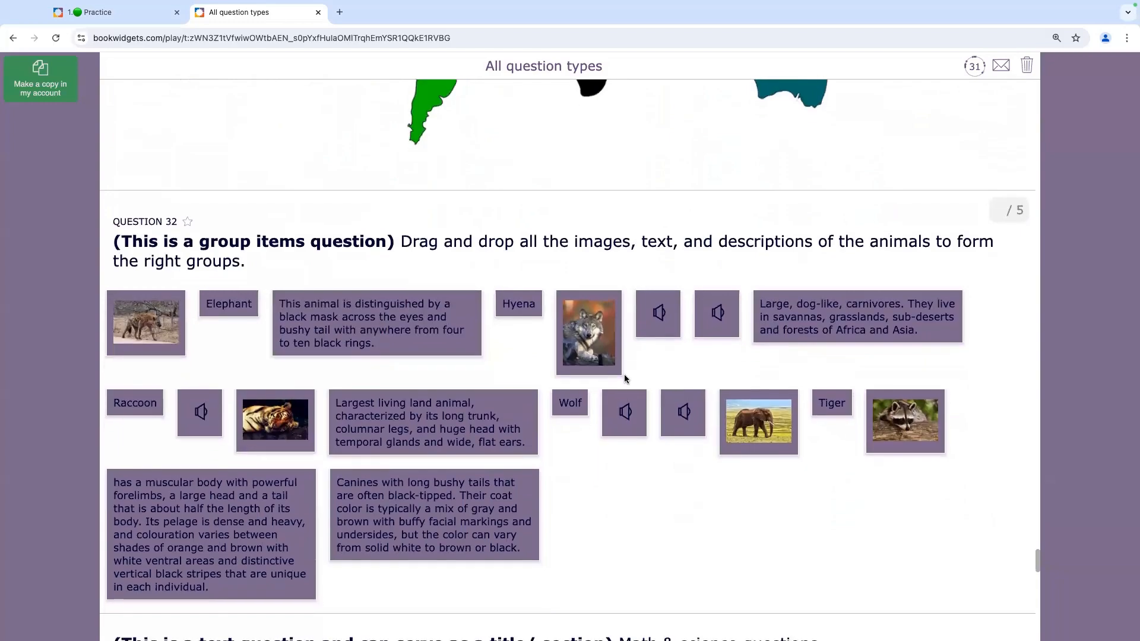
scroll(625, 378, up, 1)
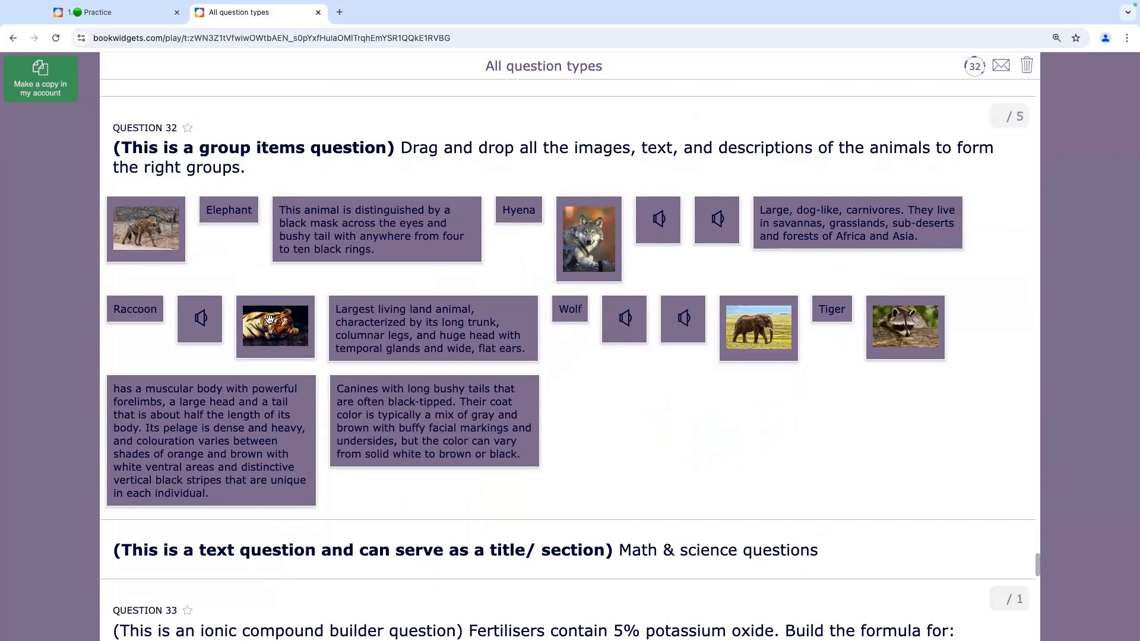
drag(248, 205, 788, 341)
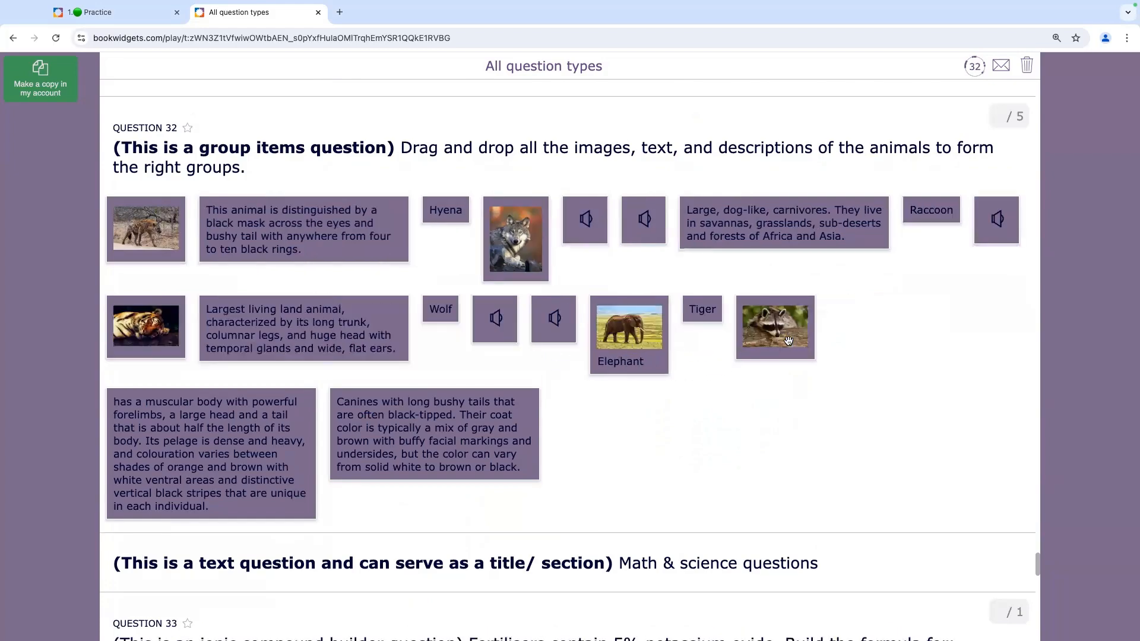
click(489, 319)
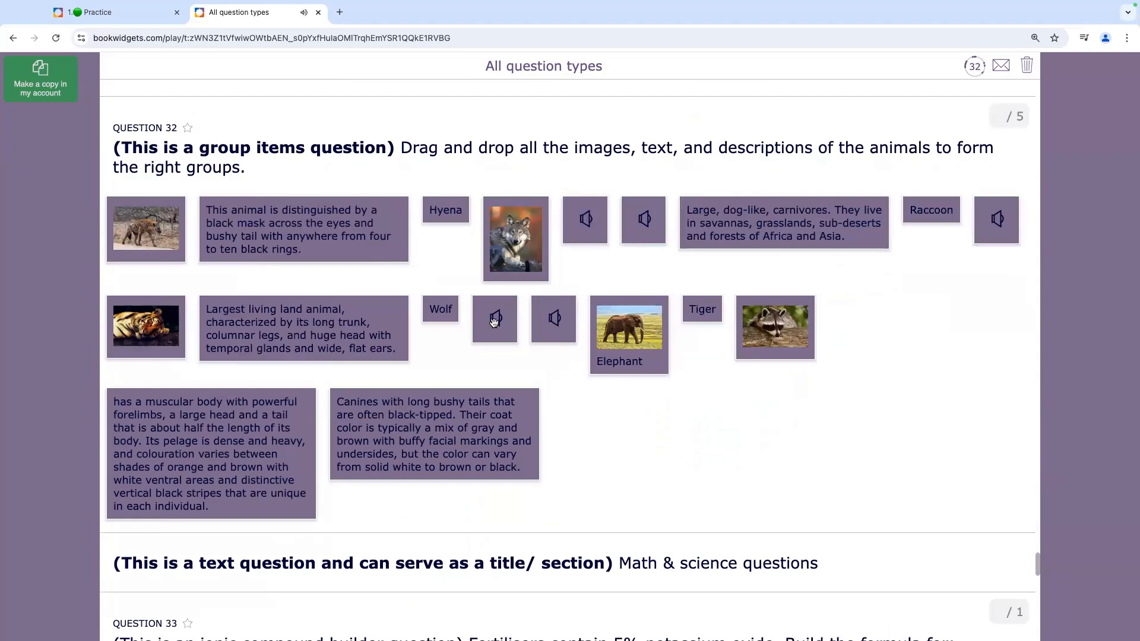
drag(494, 320, 788, 330)
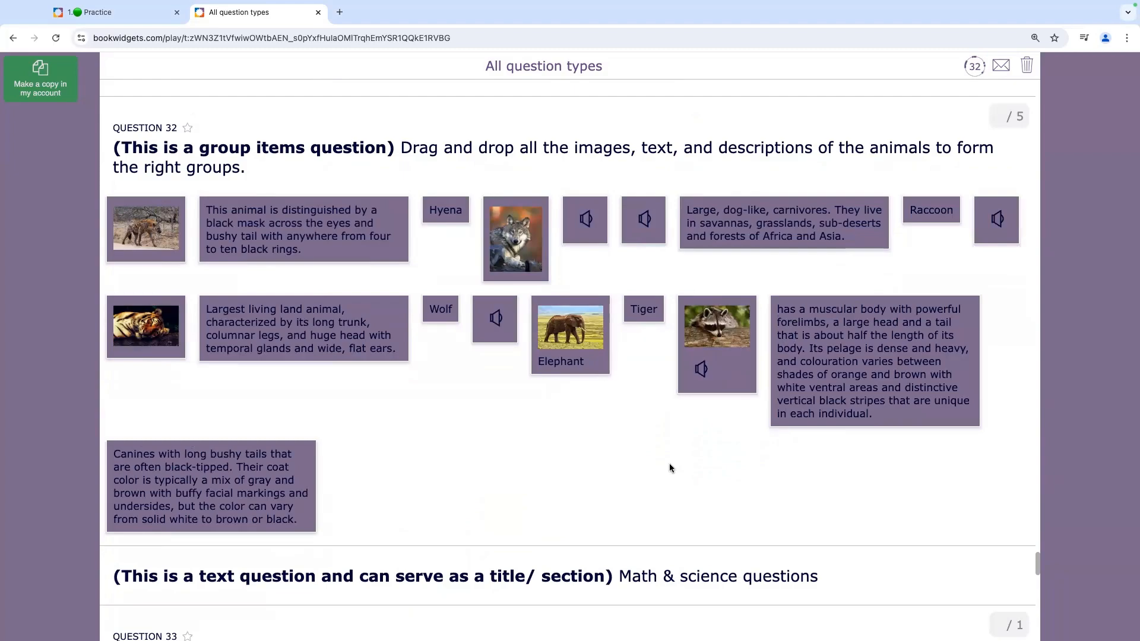
- In the ionic compound builder question, add the NH4+ ion to the positive box and the OH− ion to the negative box
scroll(670, 468, down, 3)
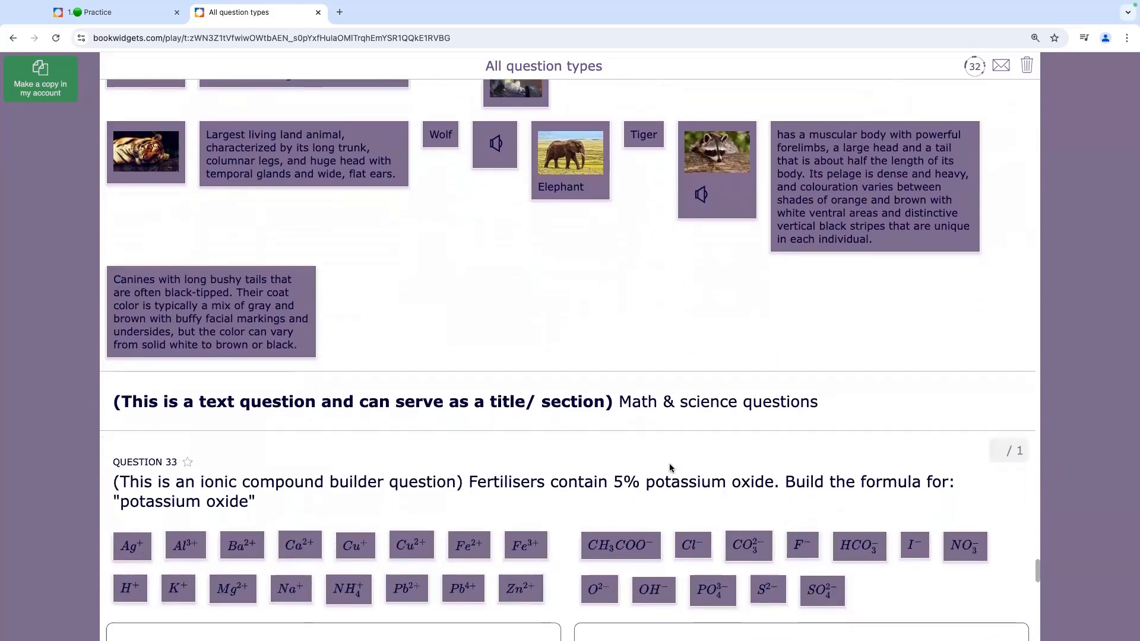
scroll(669, 468, down, 1)
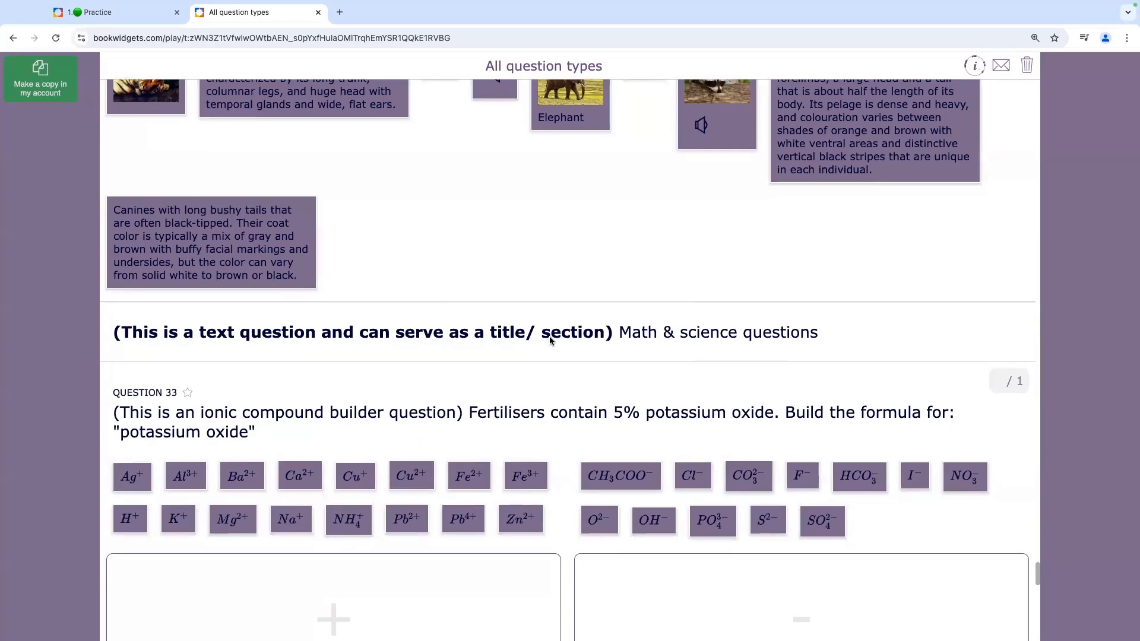
scroll(550, 336, down, 1)
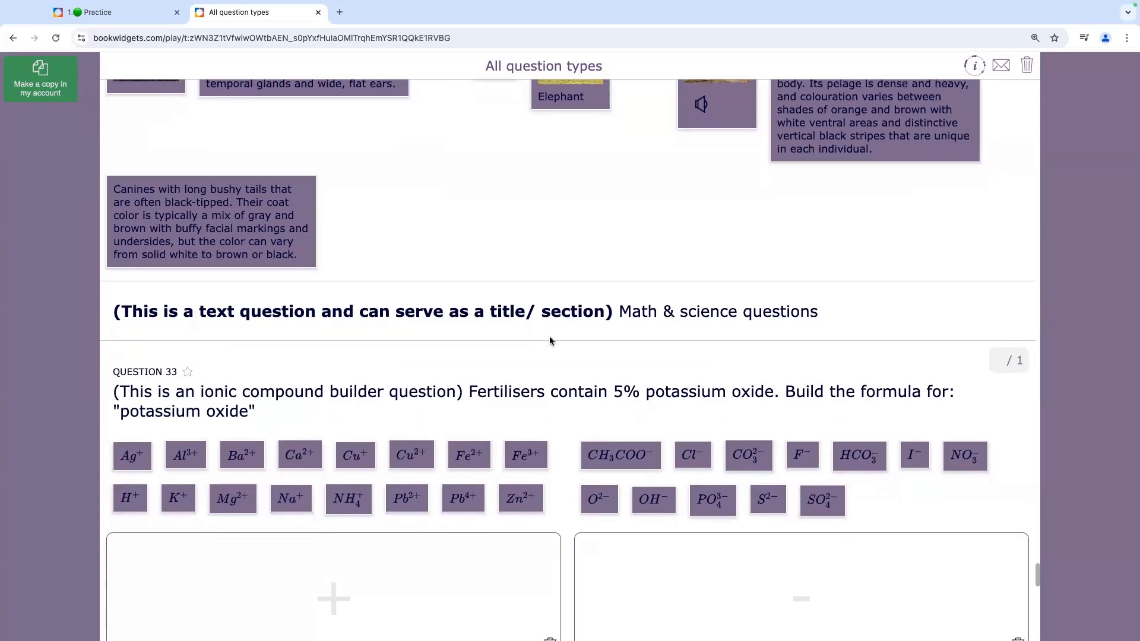
scroll(550, 340, down, 1)
scroll(550, 339, down, 1)
scroll(550, 341, down, 2)
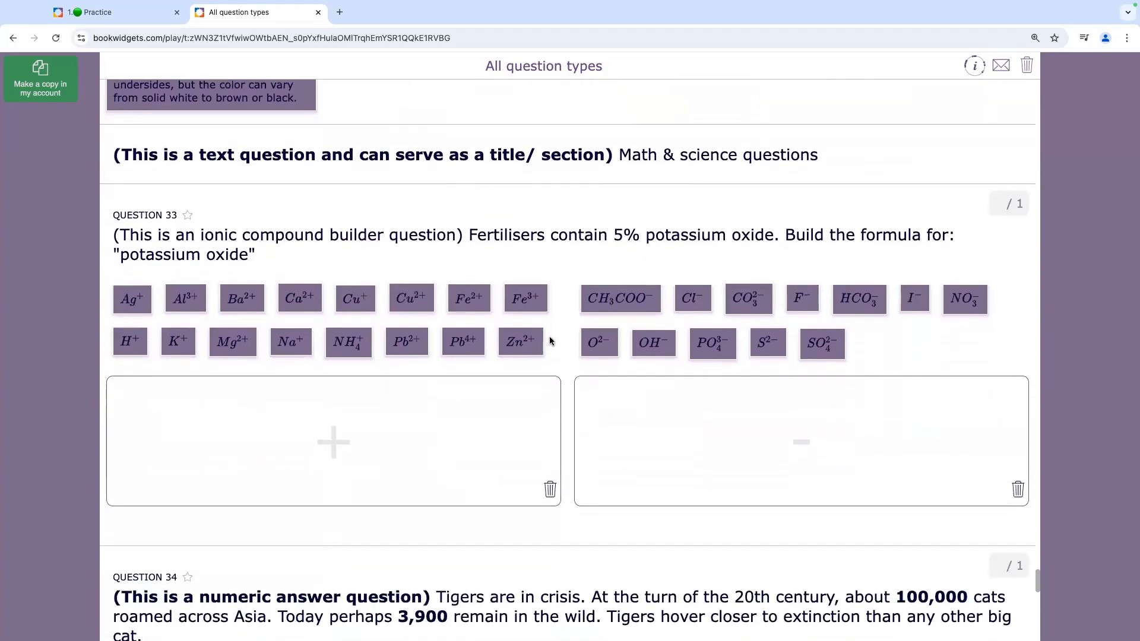
drag(348, 307, 406, 410)
drag(653, 308, 671, 402)
- Examine the numeric answer, equations and rubric questions through to the end of the sample worksheet
scroll(670, 402, down, 4)
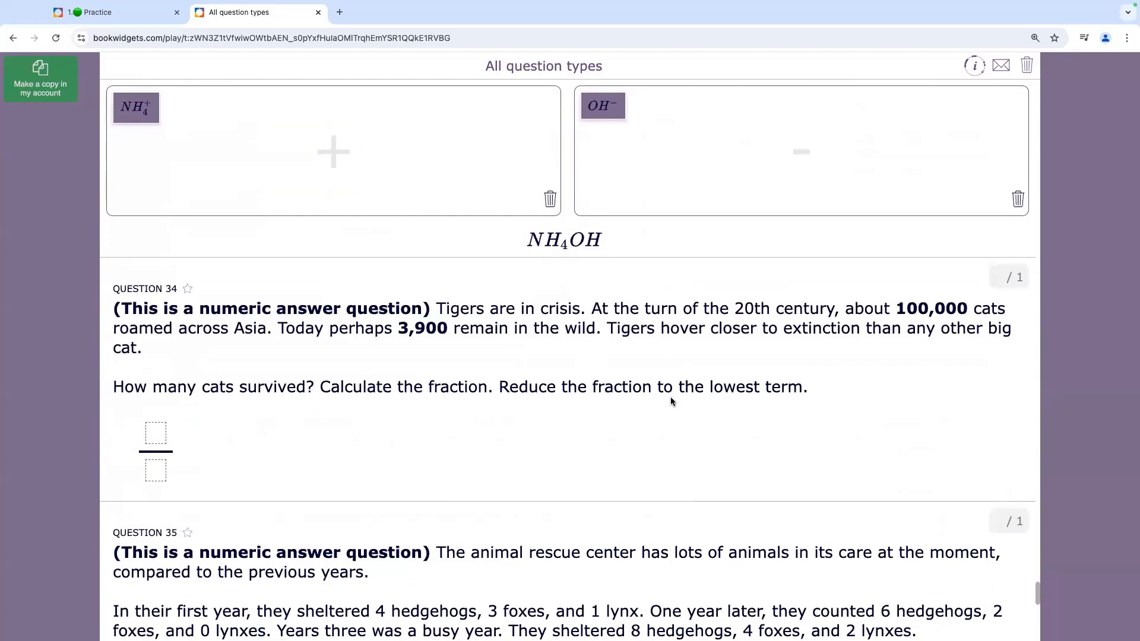
scroll(670, 402, down, 2)
scroll(670, 402, down, 3)
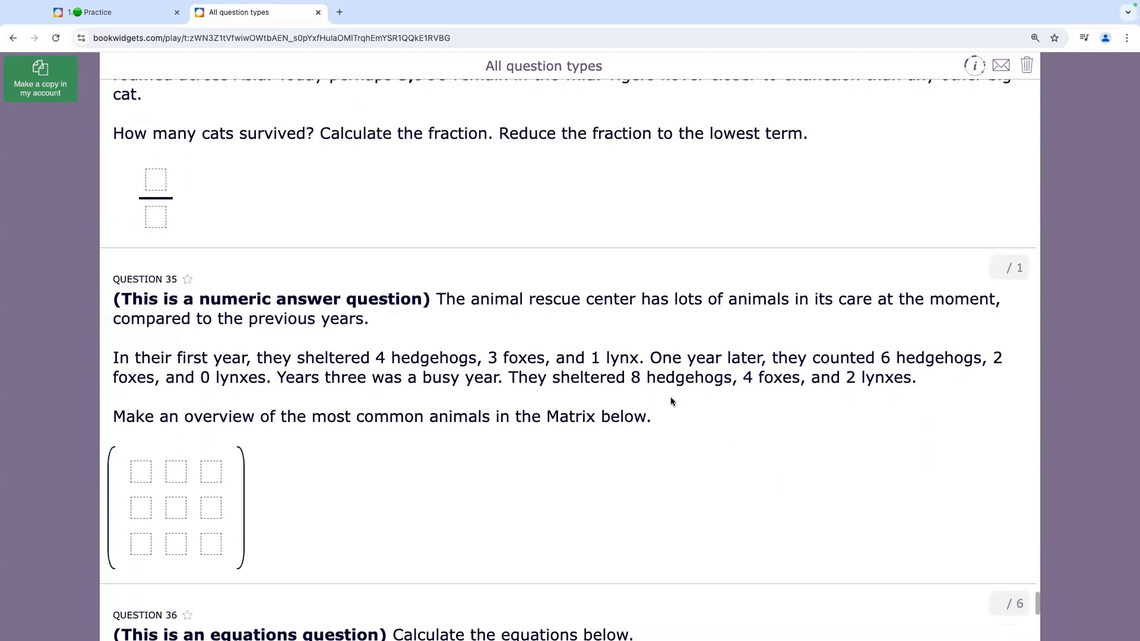
scroll(671, 402, down, 7)
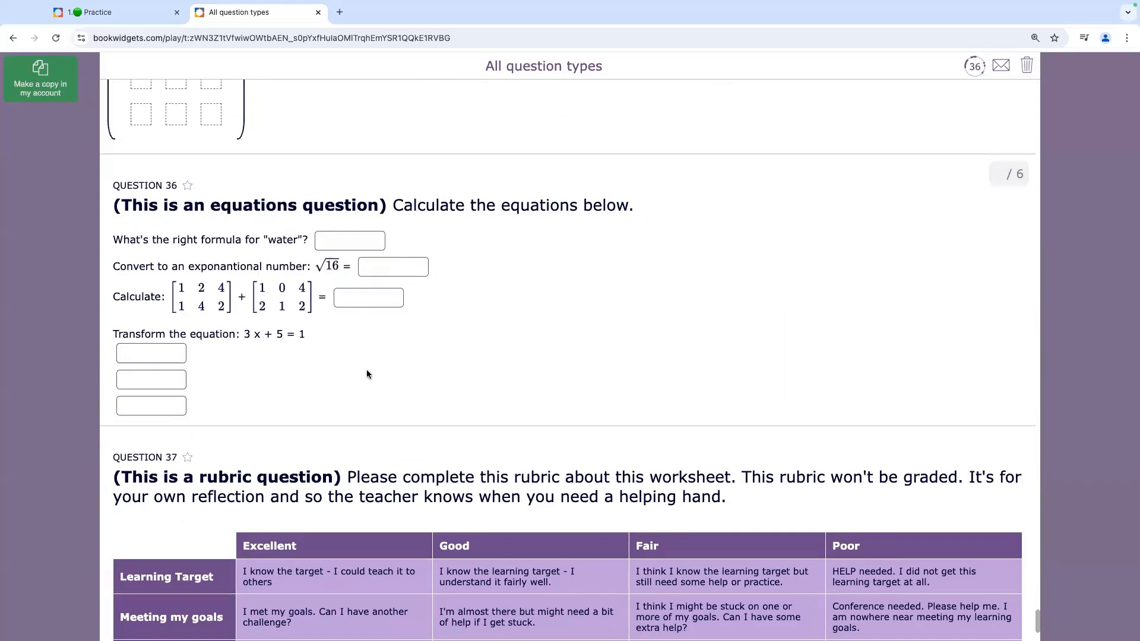
scroll(367, 374, down, 3)
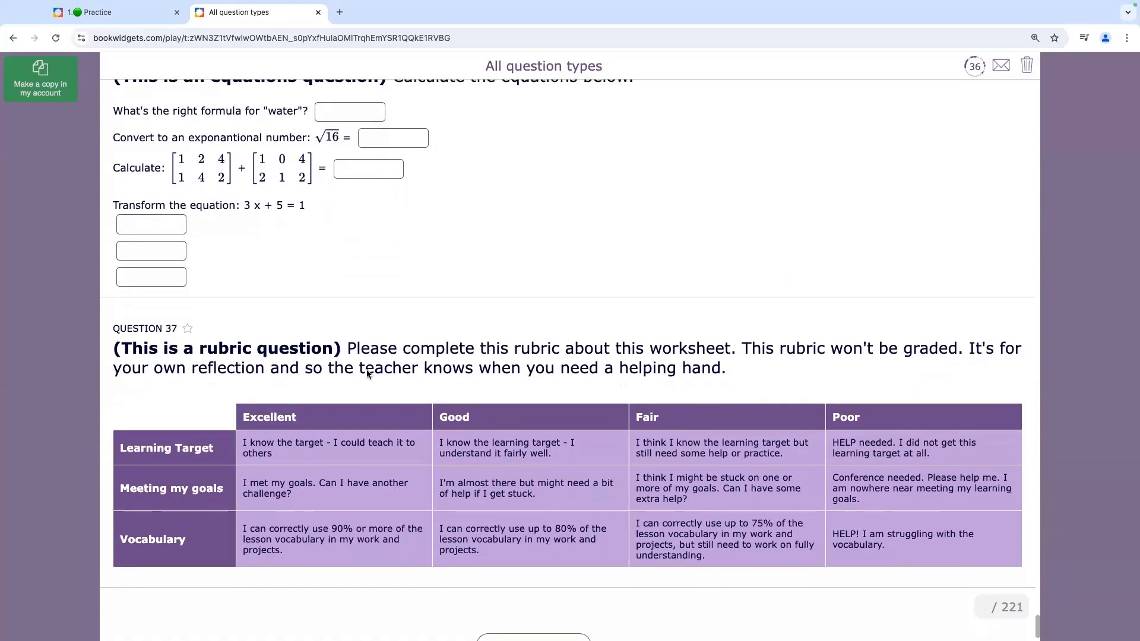
scroll(366, 374, down, 1)
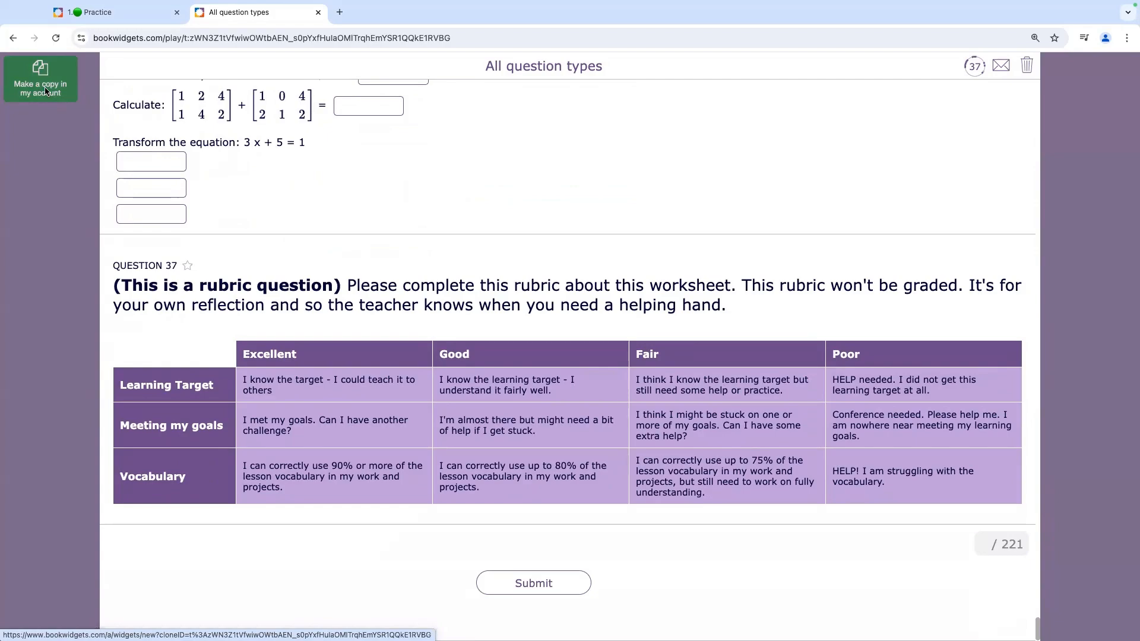
- Return to the 1.🟢 Practice worksheet and add a Multiple choice question
click(101, 13)
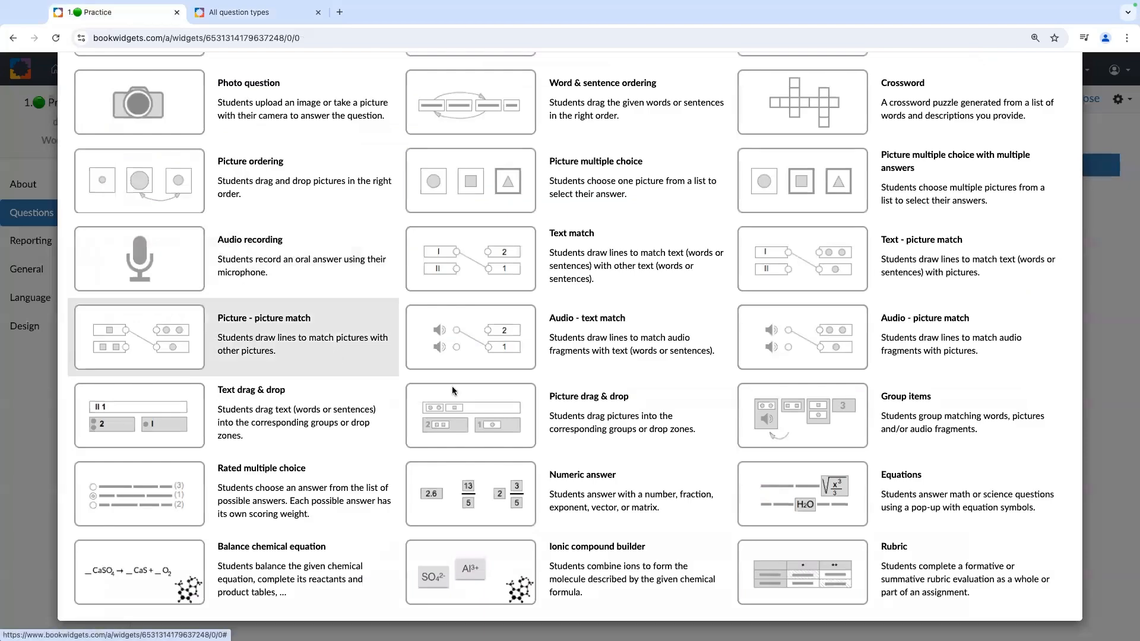
key(ctrl+Up)
key(ctrl+Up)
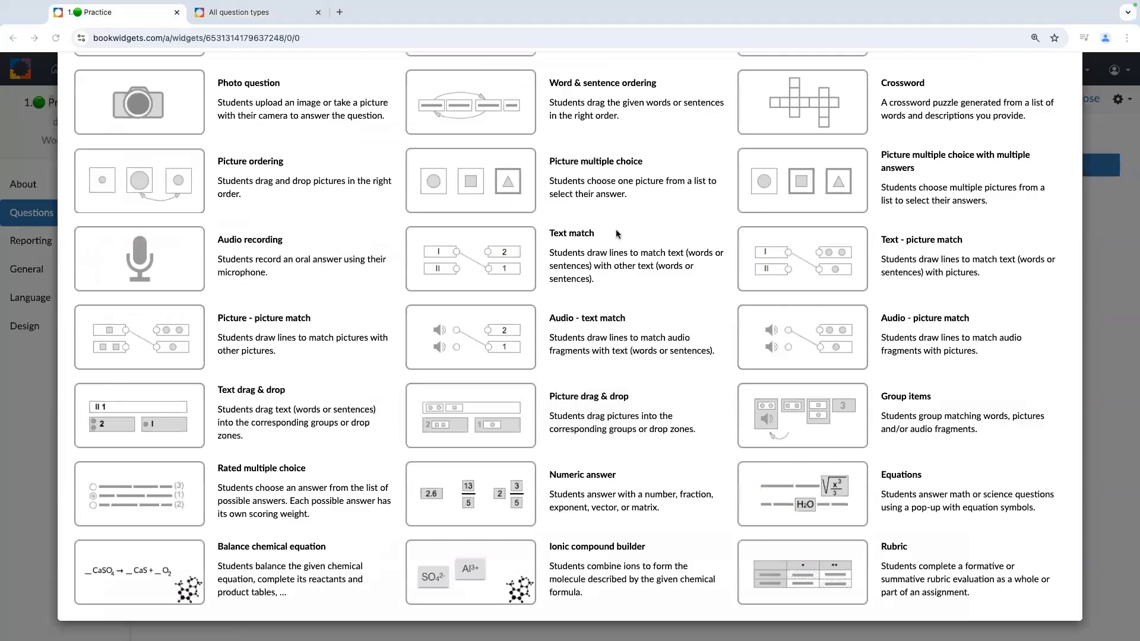
scroll(616, 233, up, 8)
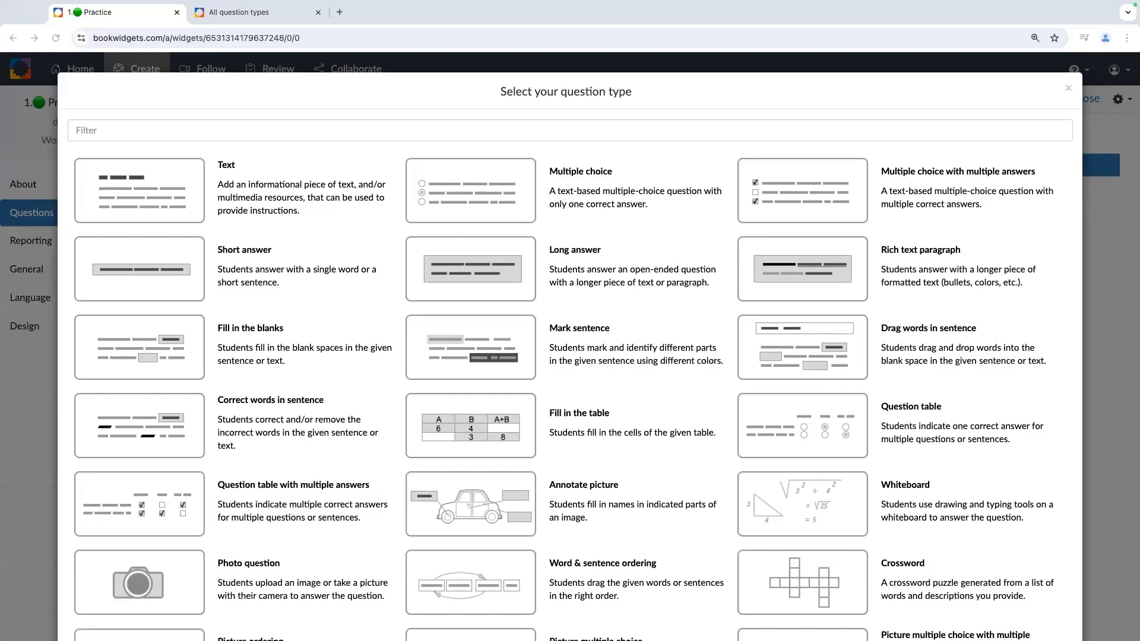
click(586, 194)
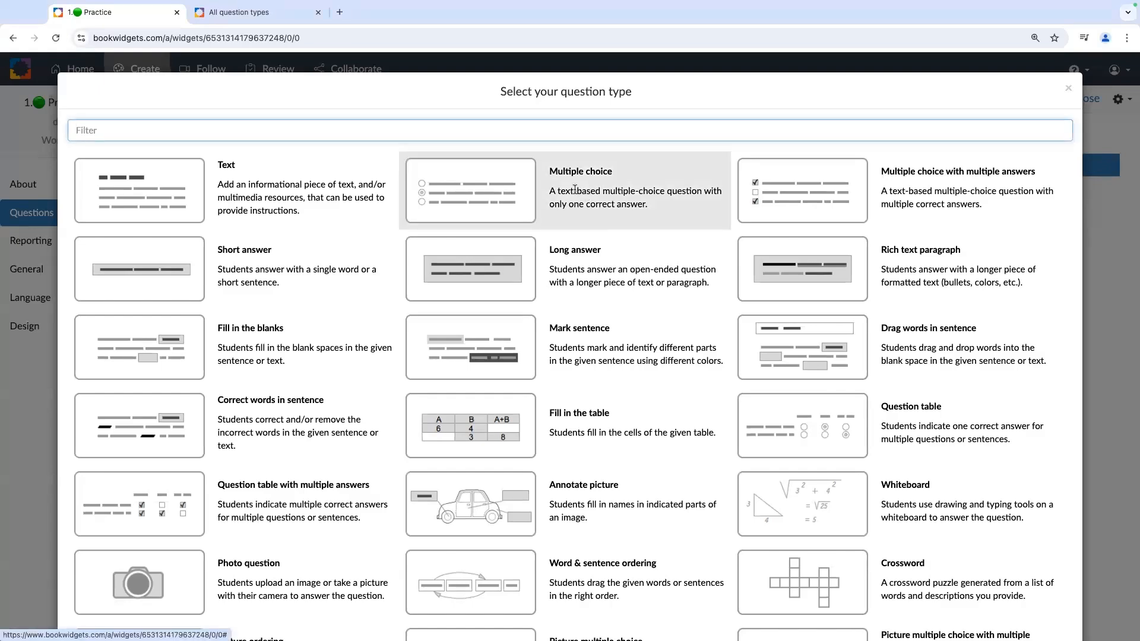
click(575, 189)
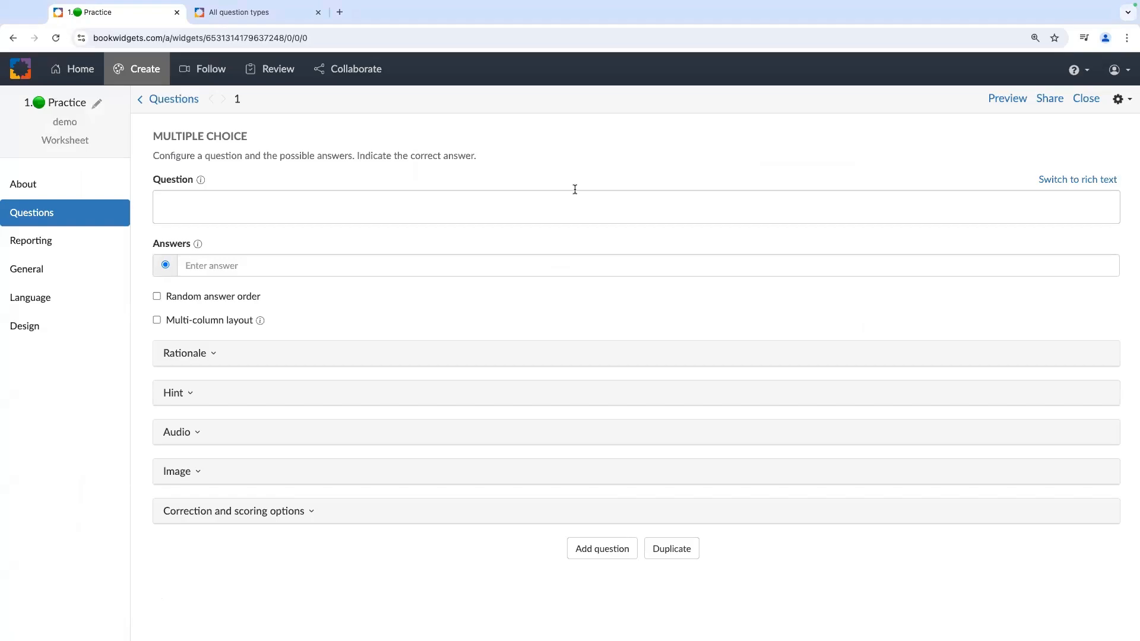
- Enter "What is the capital of Spain?" as the question and switch the question text to rich text
click(216, 197)
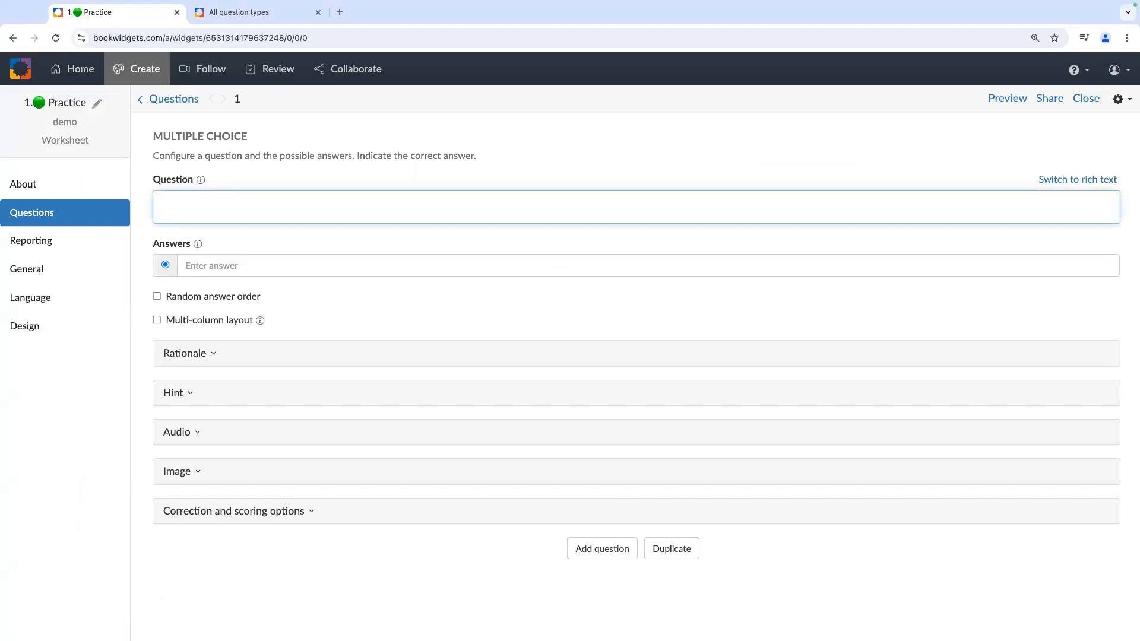
key(super+Tab)
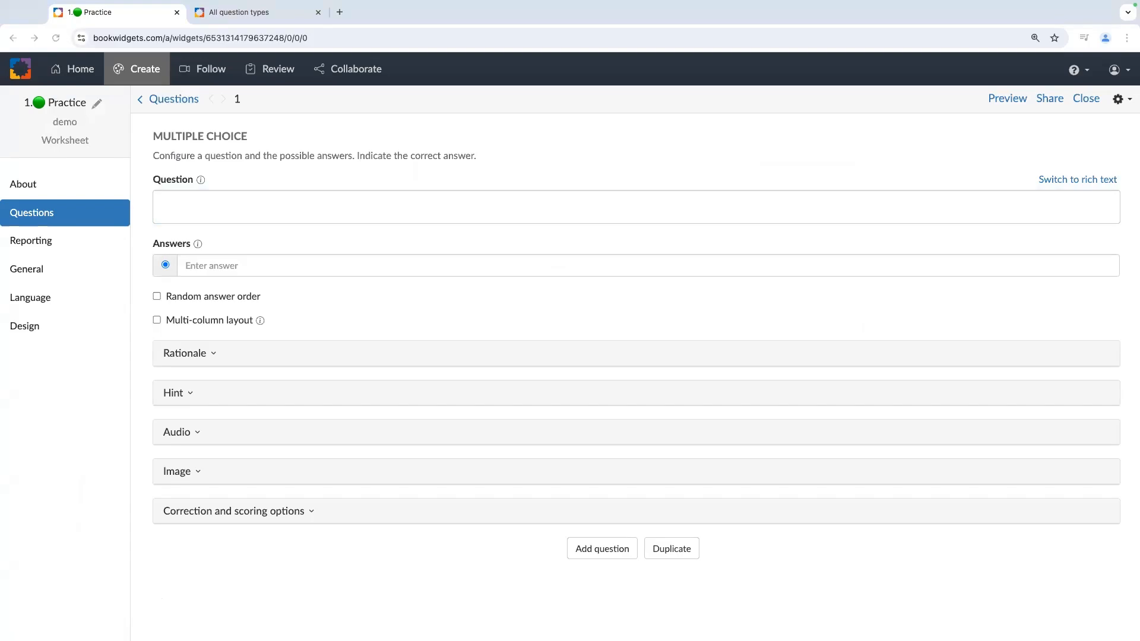
key(super+Tab)
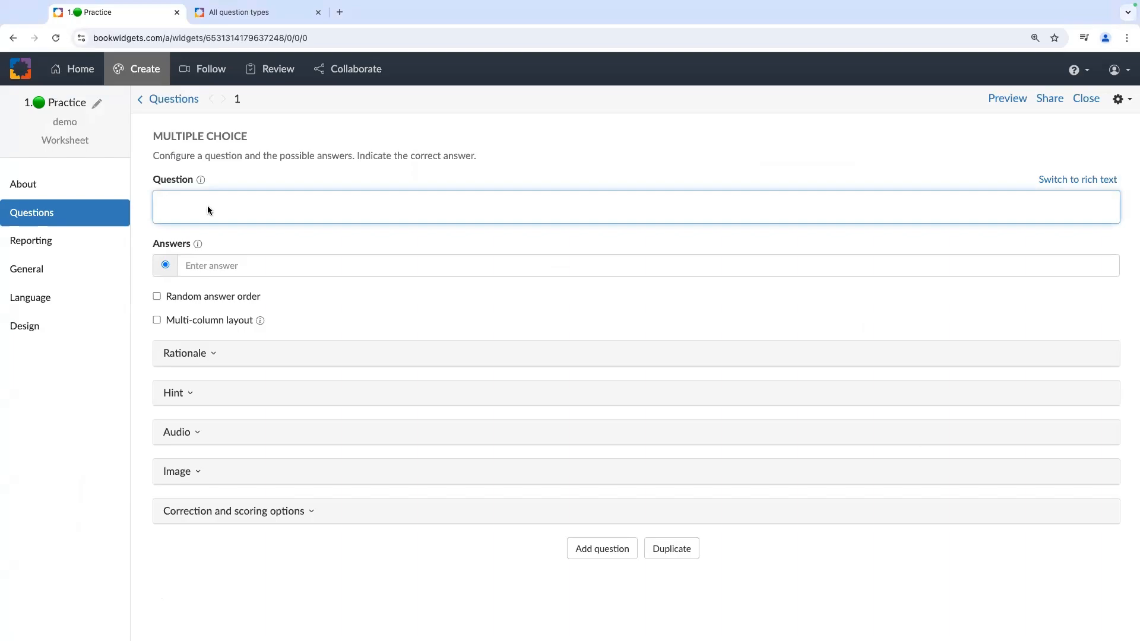
text(What is the capital of Spain?)
click(1079, 179)
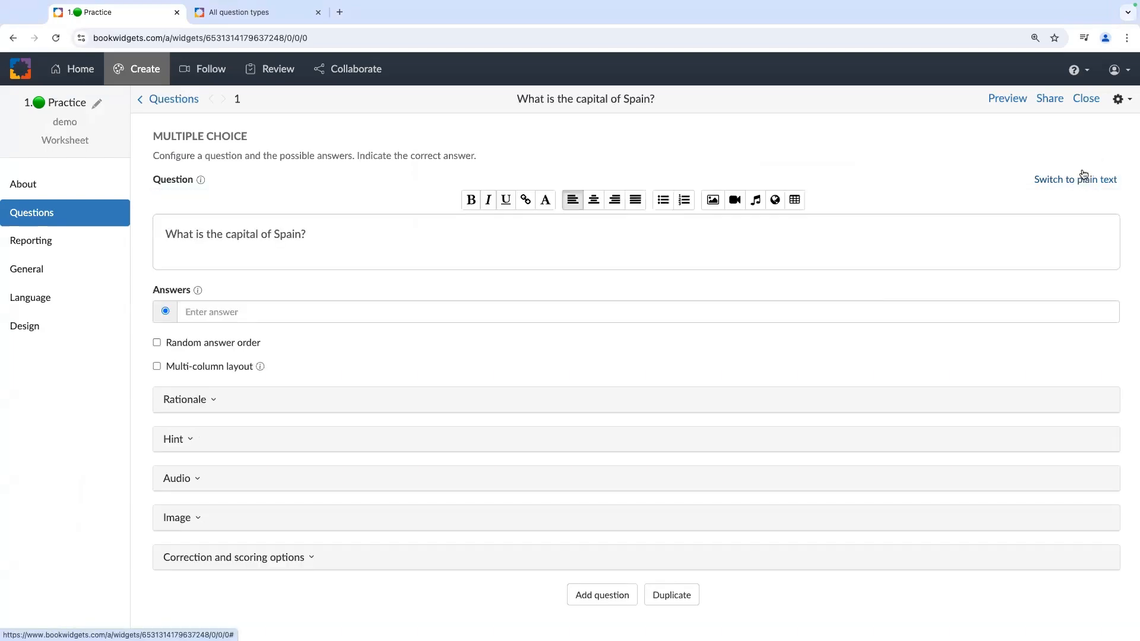
- Underline the word "capital" and make "Spain" bold in the question text
double_click(240, 233)
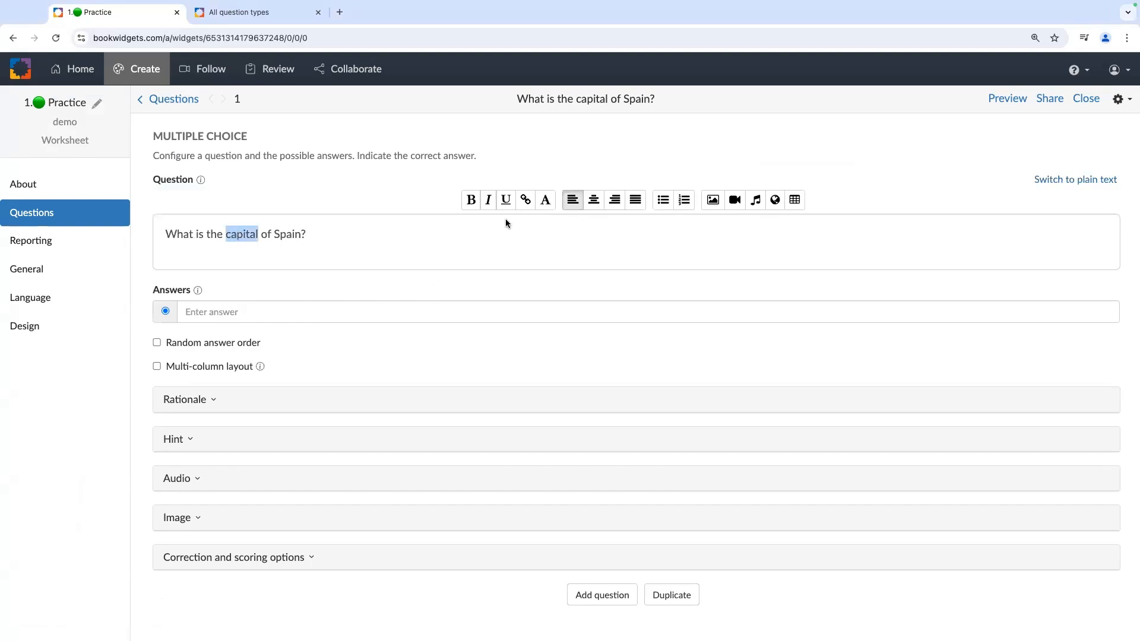
click(505, 200)
double_click(284, 233)
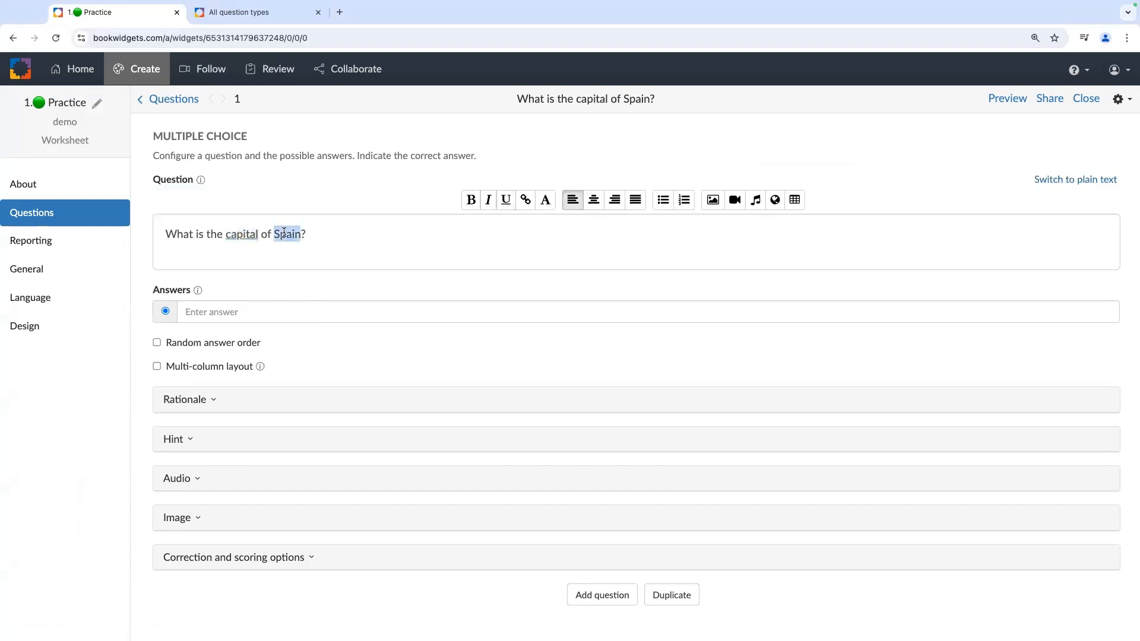
click(472, 202)
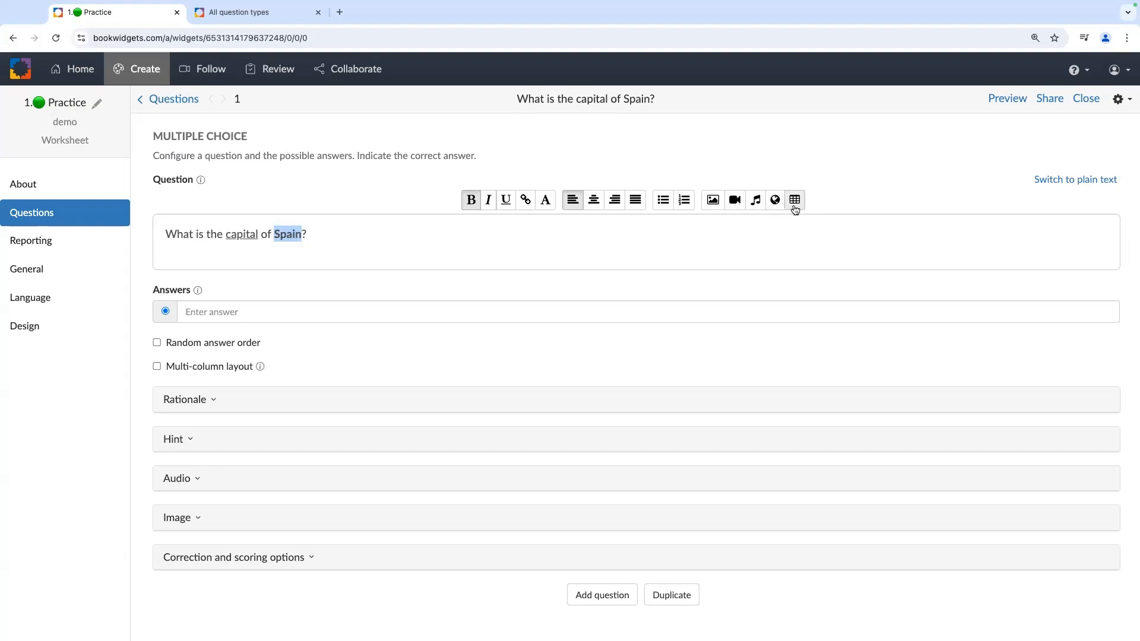
- Enter the answers Barcelona, Madrid, Valencia and Disneyland, and mark Madrid as the correct one
click(196, 307)
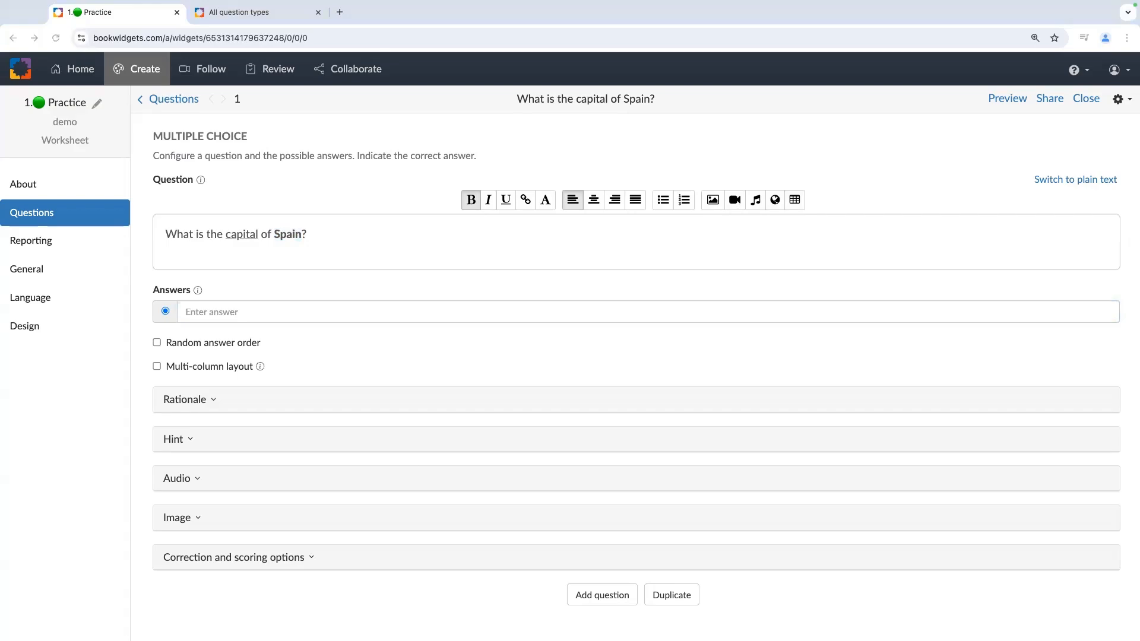
click(215, 312)
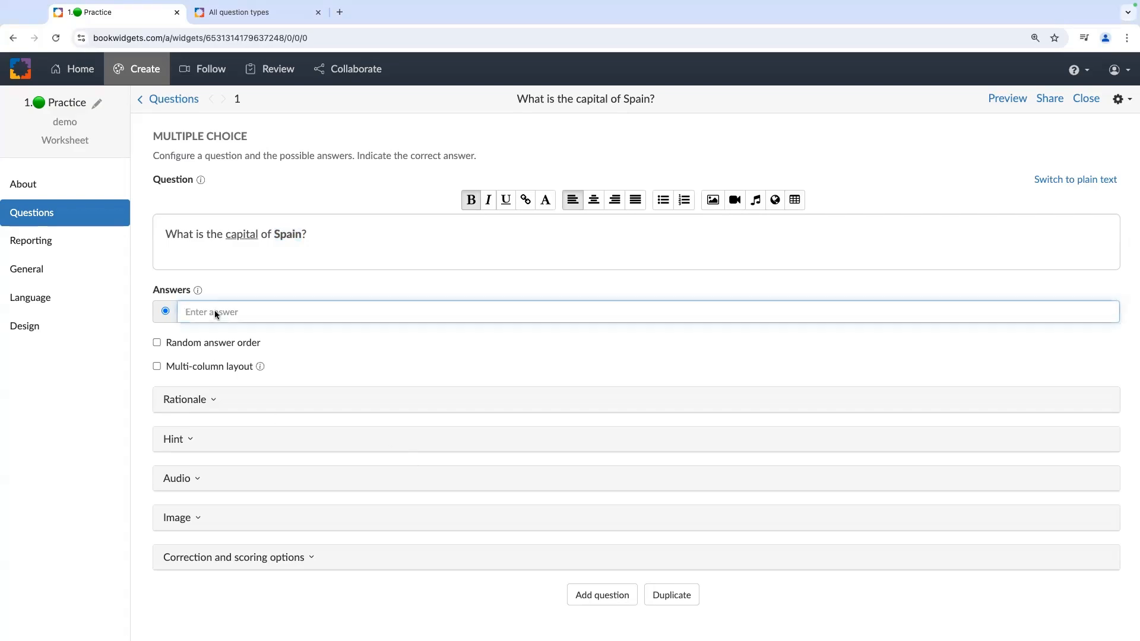
text(Barcelona)
click(209, 333)
text(Madrid)
click(207, 357)
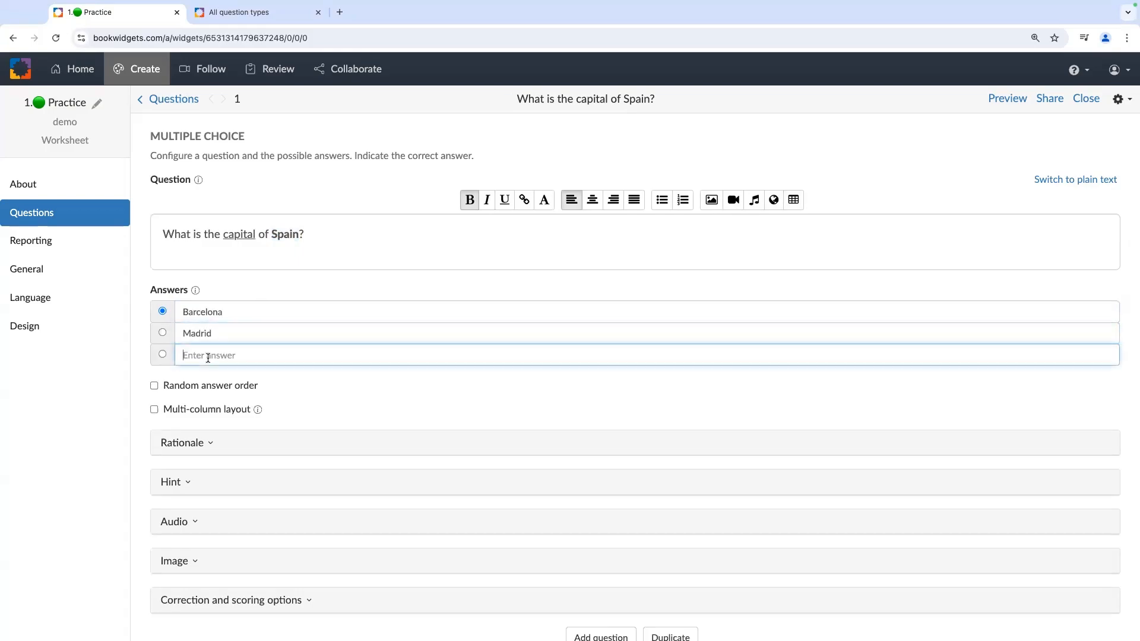
text(Valencia)
click(183, 375)
text(Disneyland)
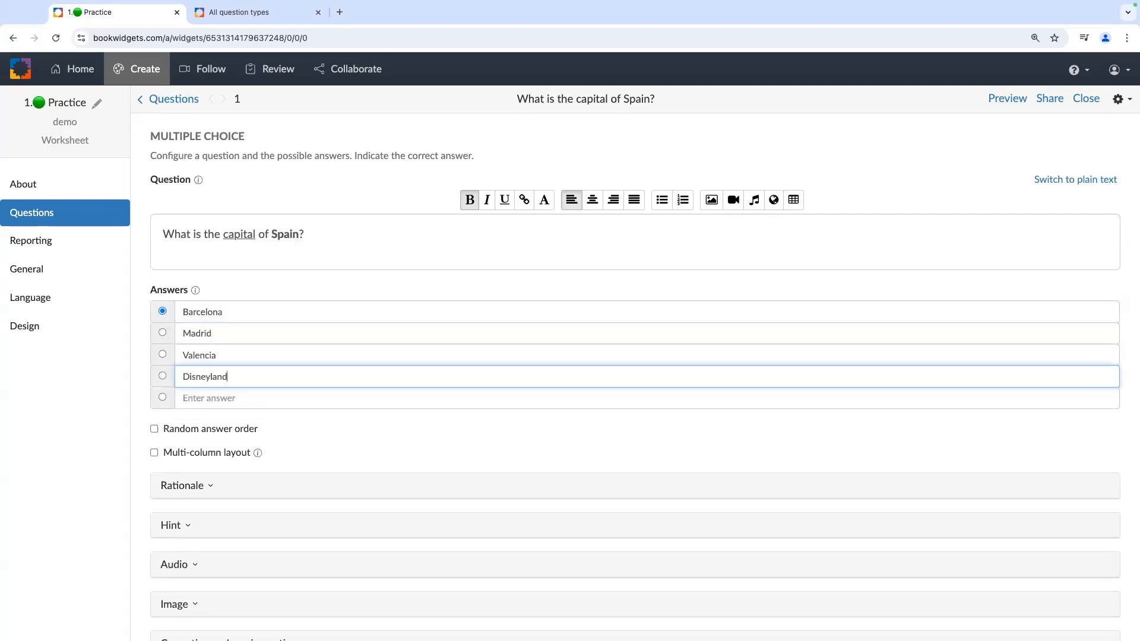
click(163, 333)
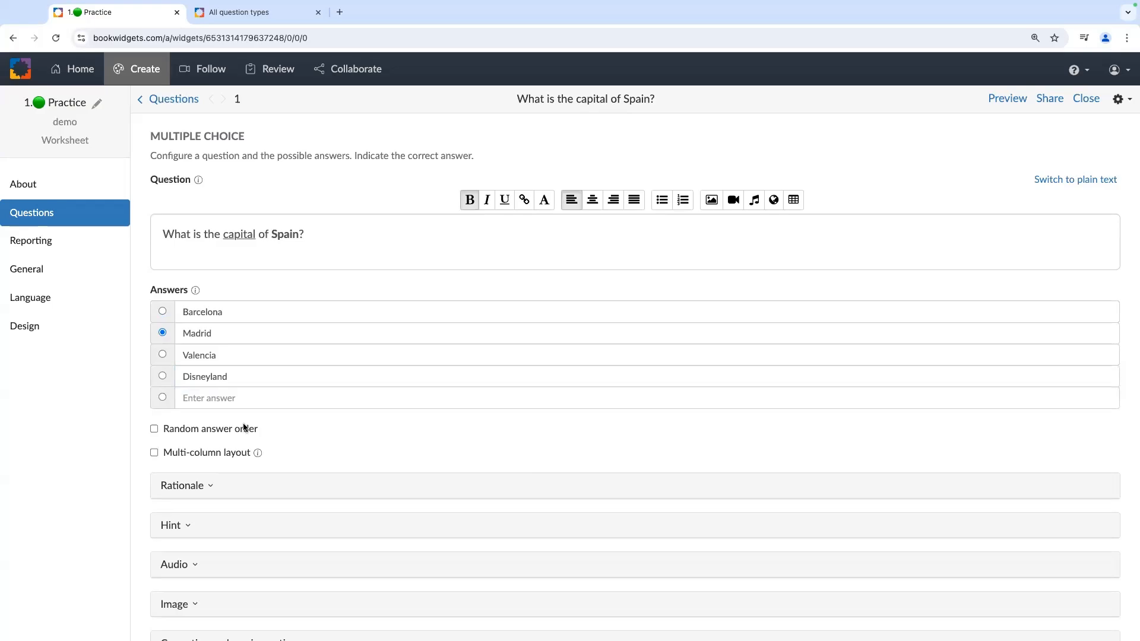
- Turn on random answer order for the multiple choice question
scroll(303, 423, down, 1)
scroll(302, 420, down, 1)
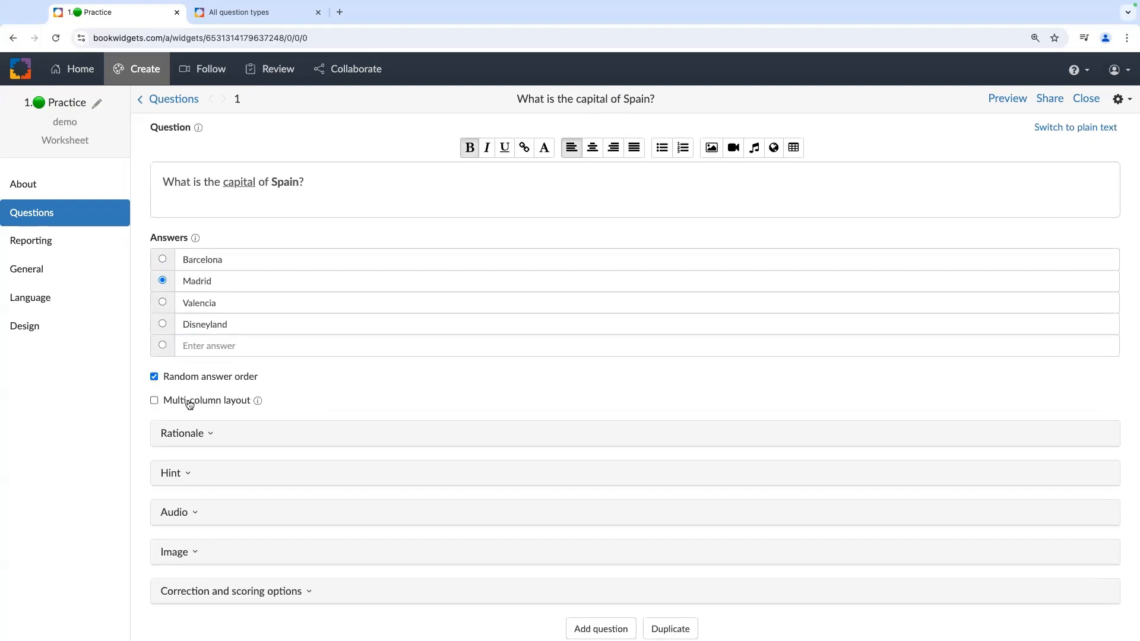
scroll(319, 377, down, 1)
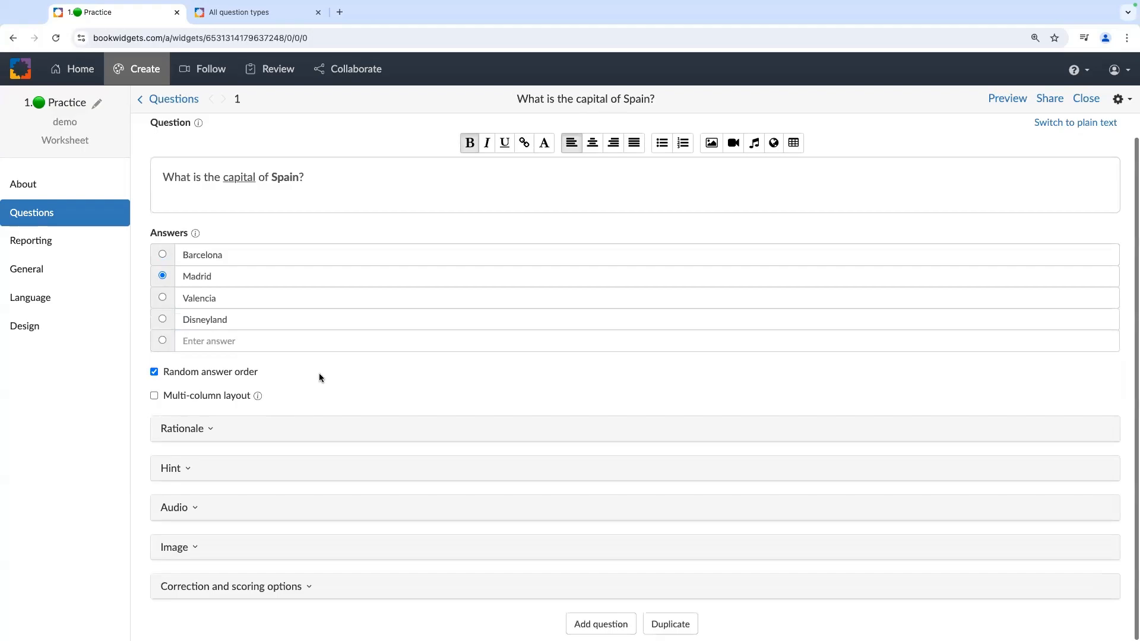
- Look over the question's rationale options and switch its hint to rich text
click(197, 436)
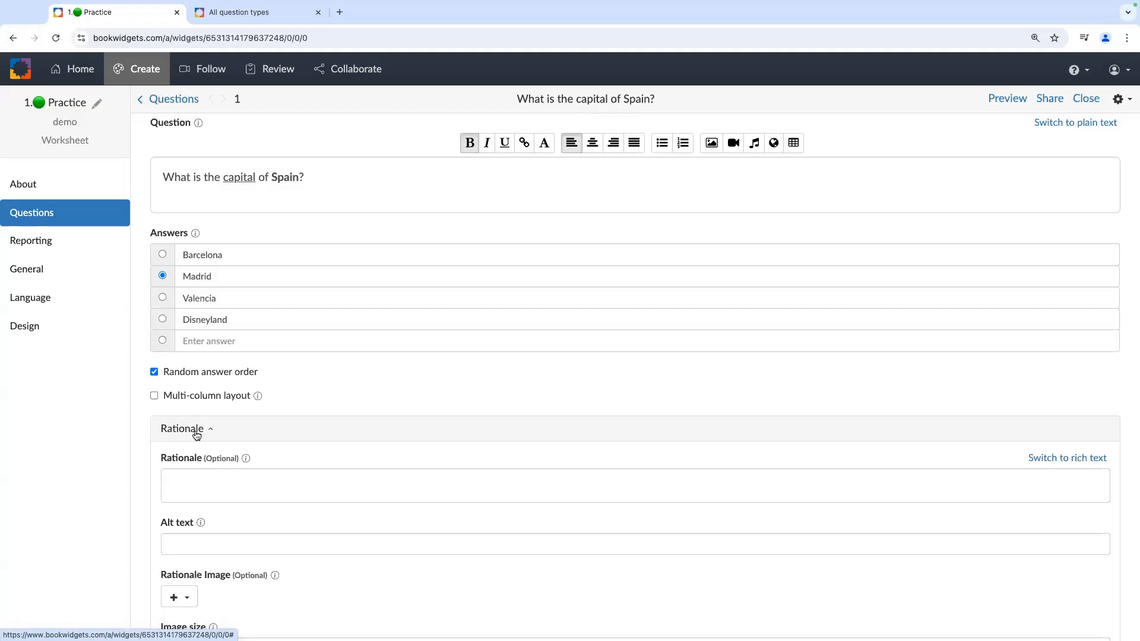
click(197, 435)
click(181, 479)
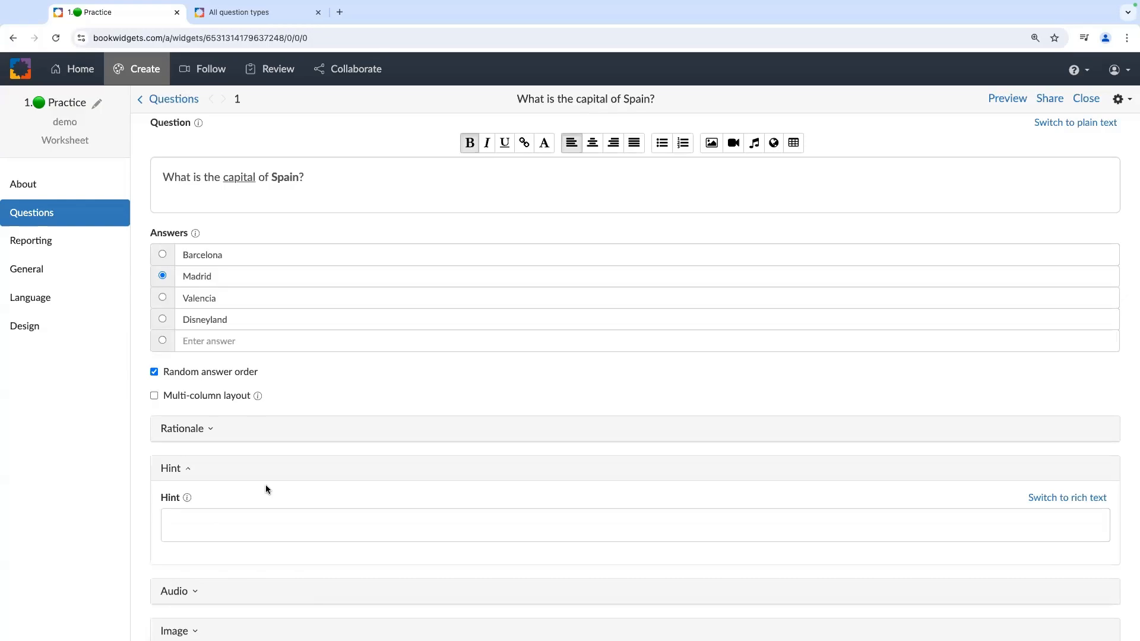
click(1037, 498)
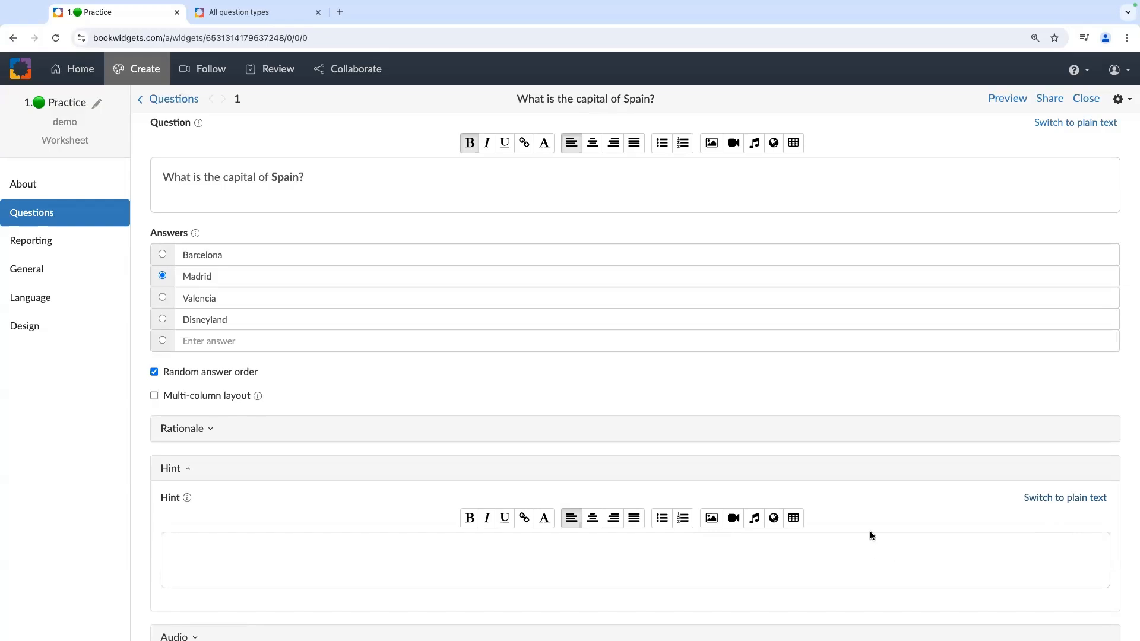
click(186, 469)
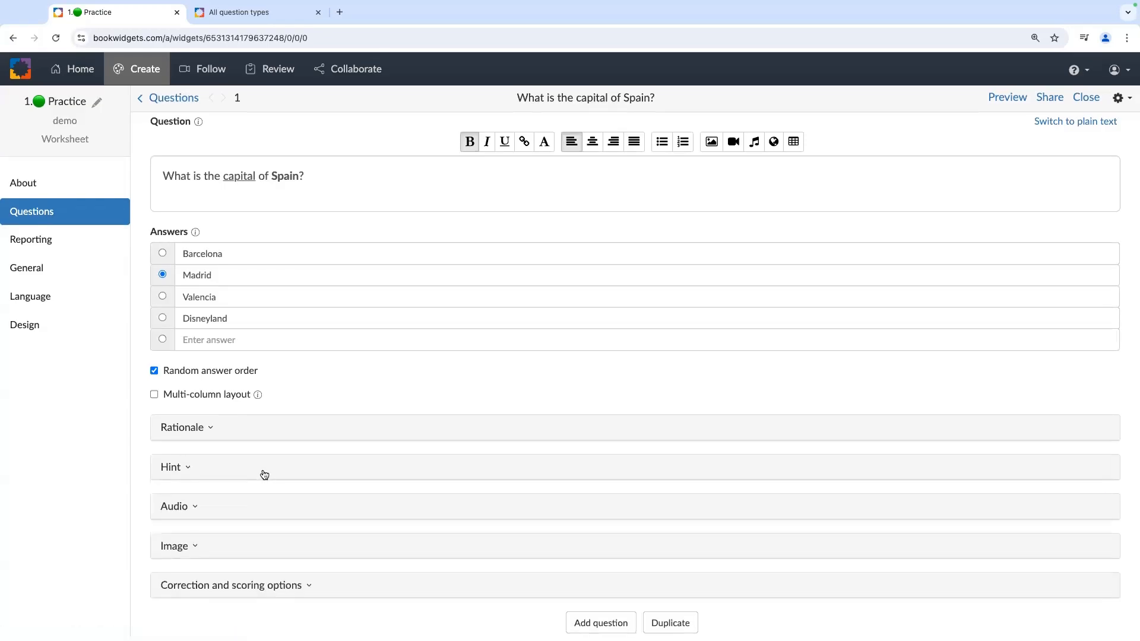
- Record an audio fragment of about 4 seconds for the question, play it back and accept it
click(193, 509)
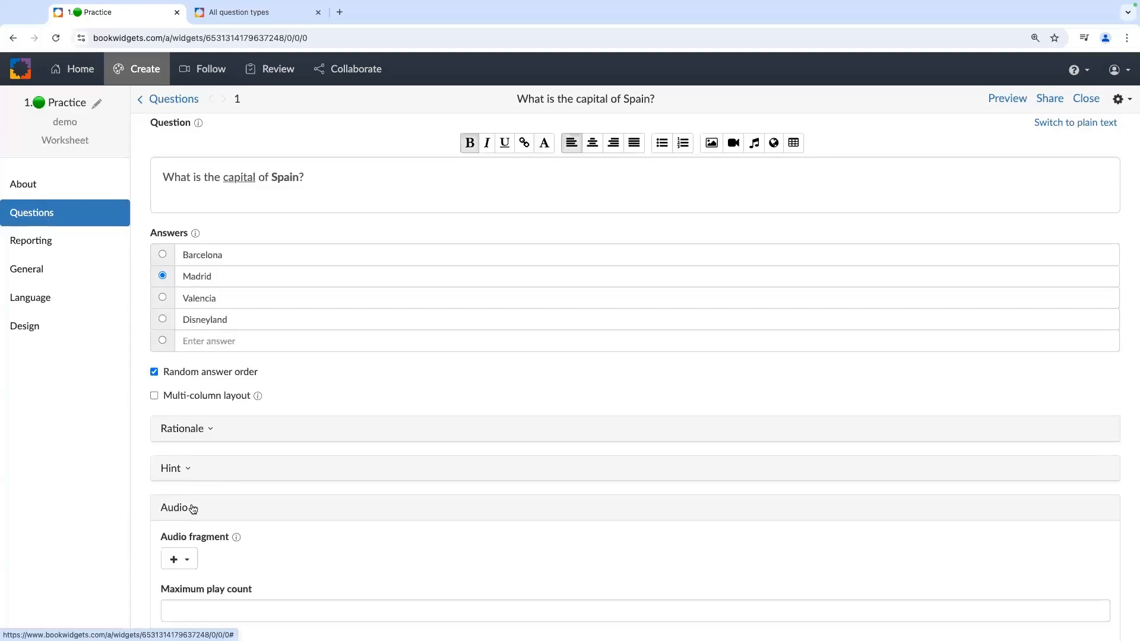
scroll(321, 530, down, 1)
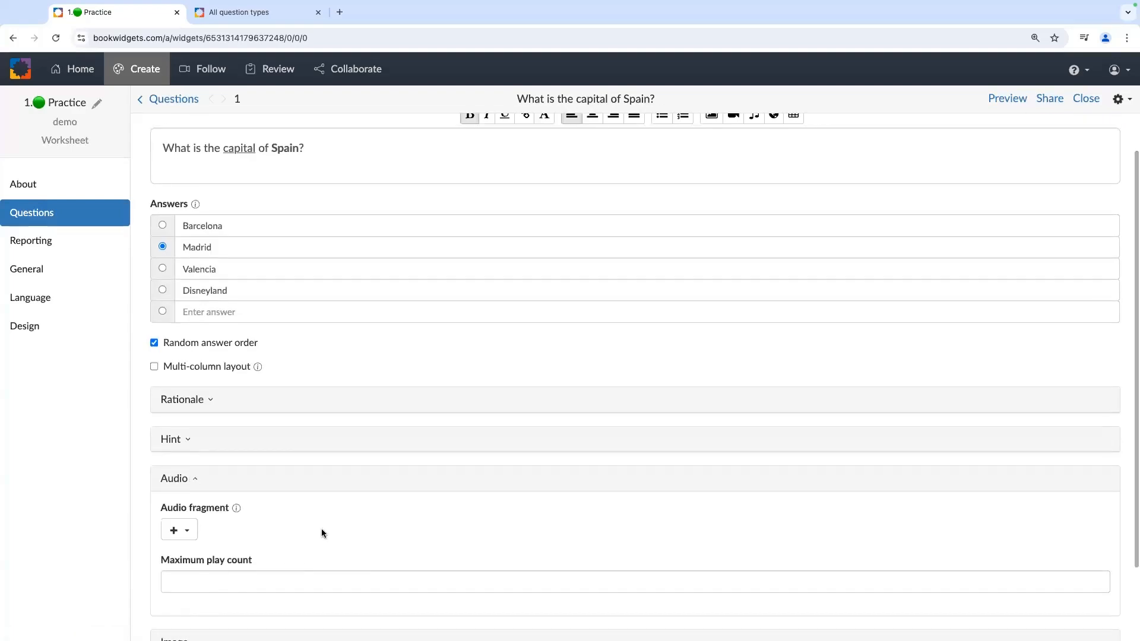
scroll(322, 530, down, 1)
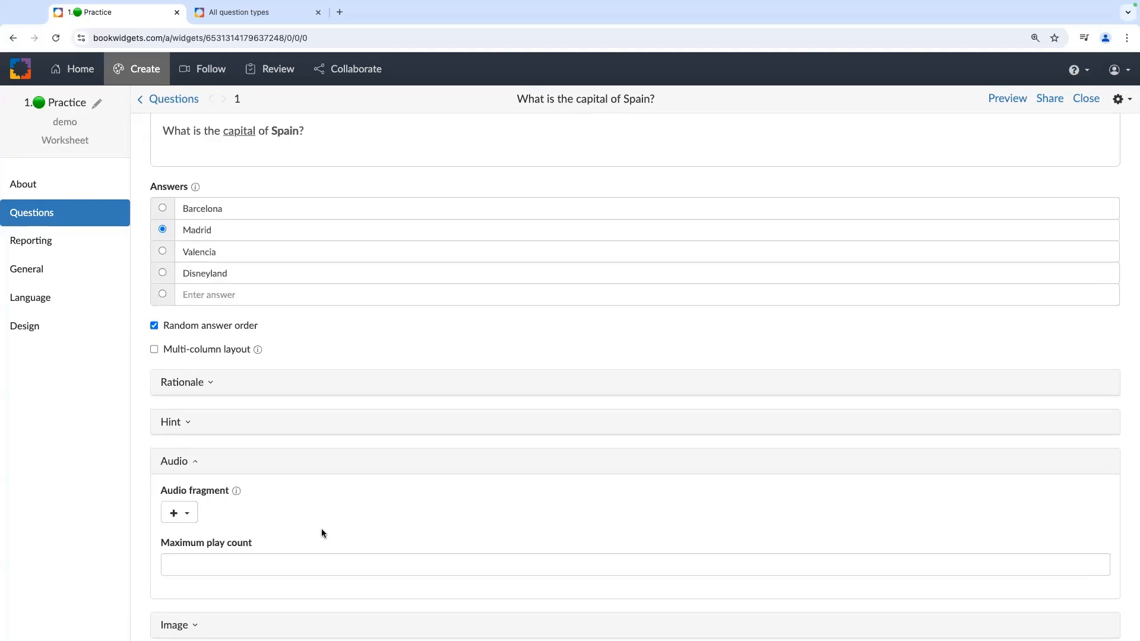
click(176, 514)
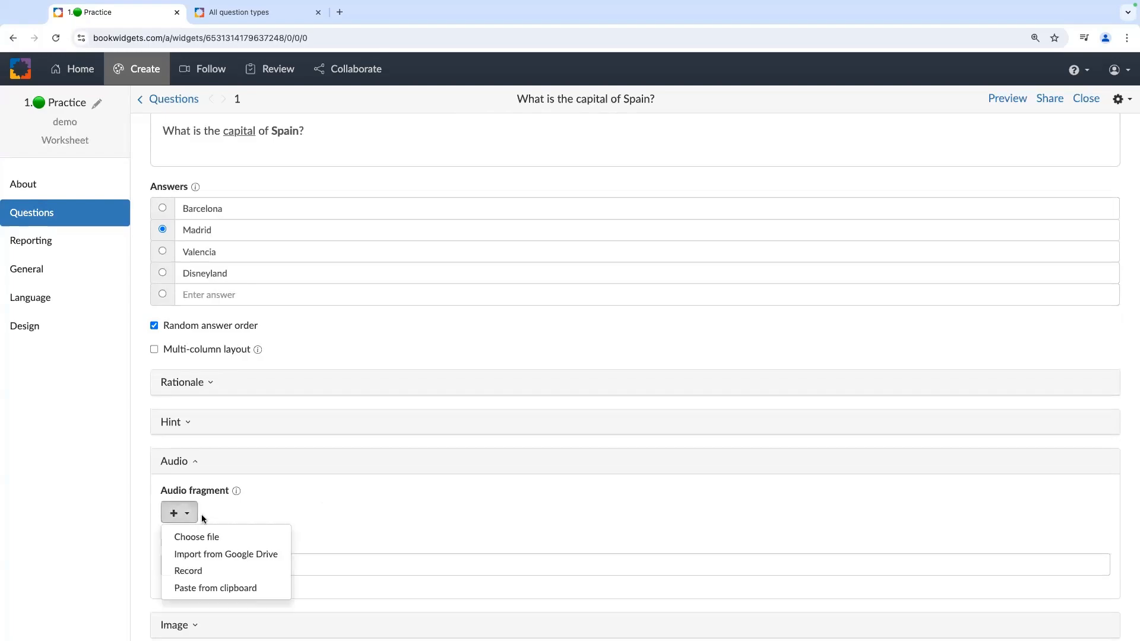
click(193, 572)
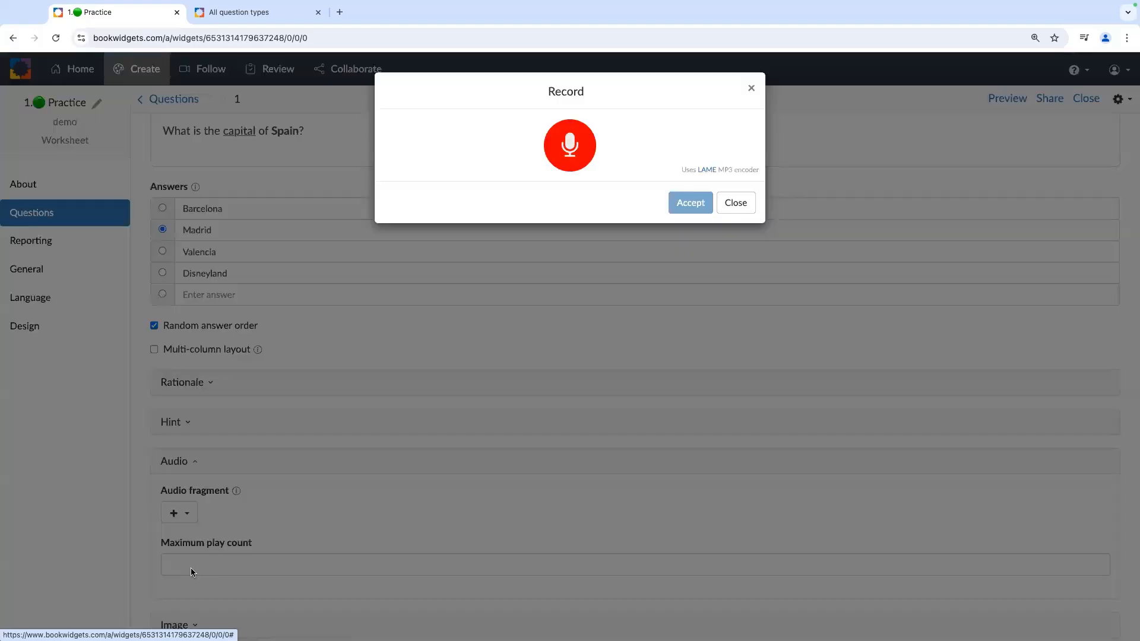
click(569, 156)
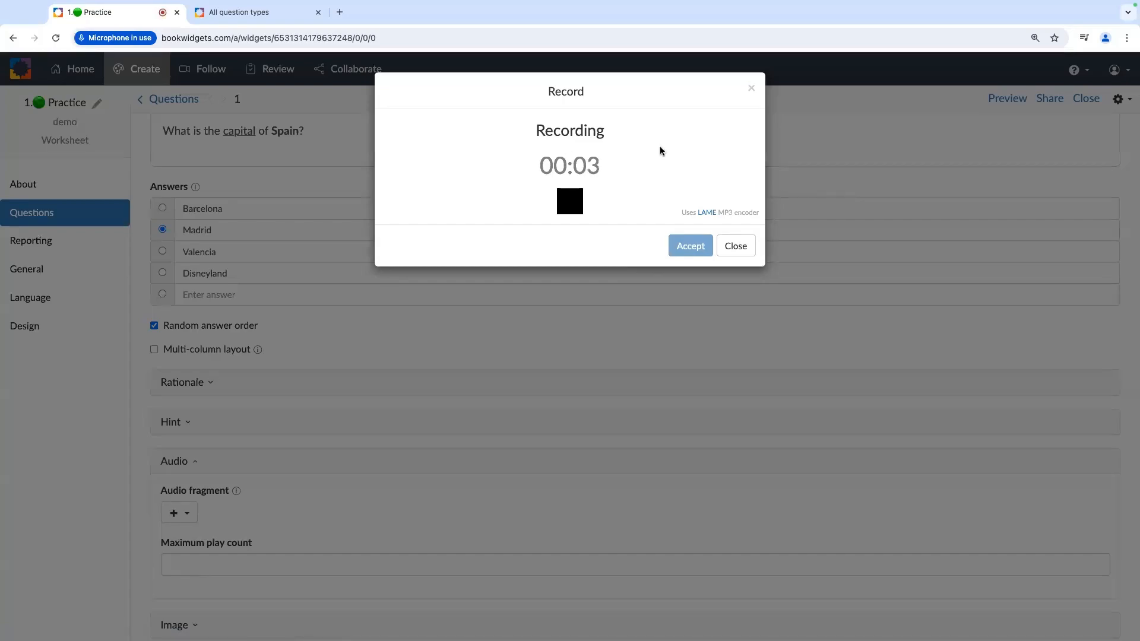
click(567, 202)
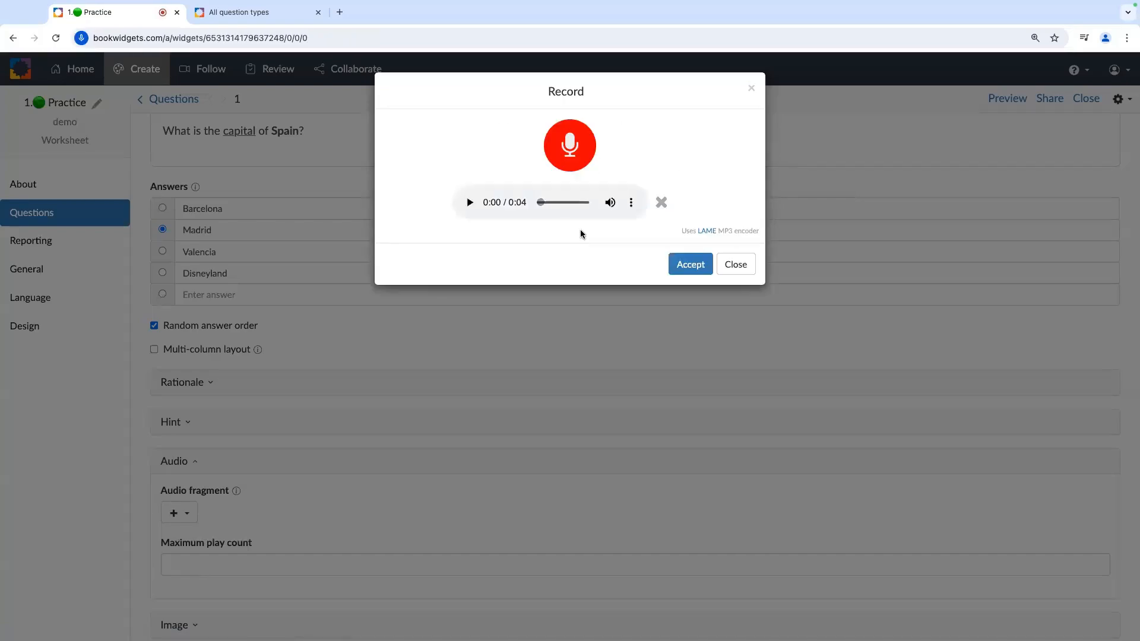
click(466, 205)
click(467, 203)
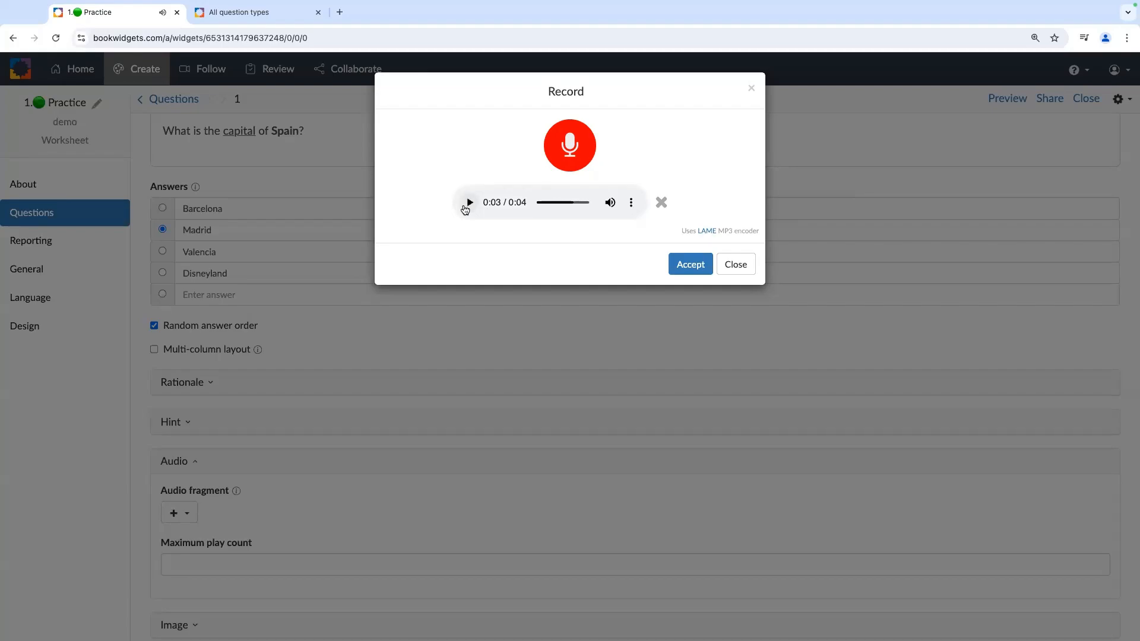
click(690, 265)
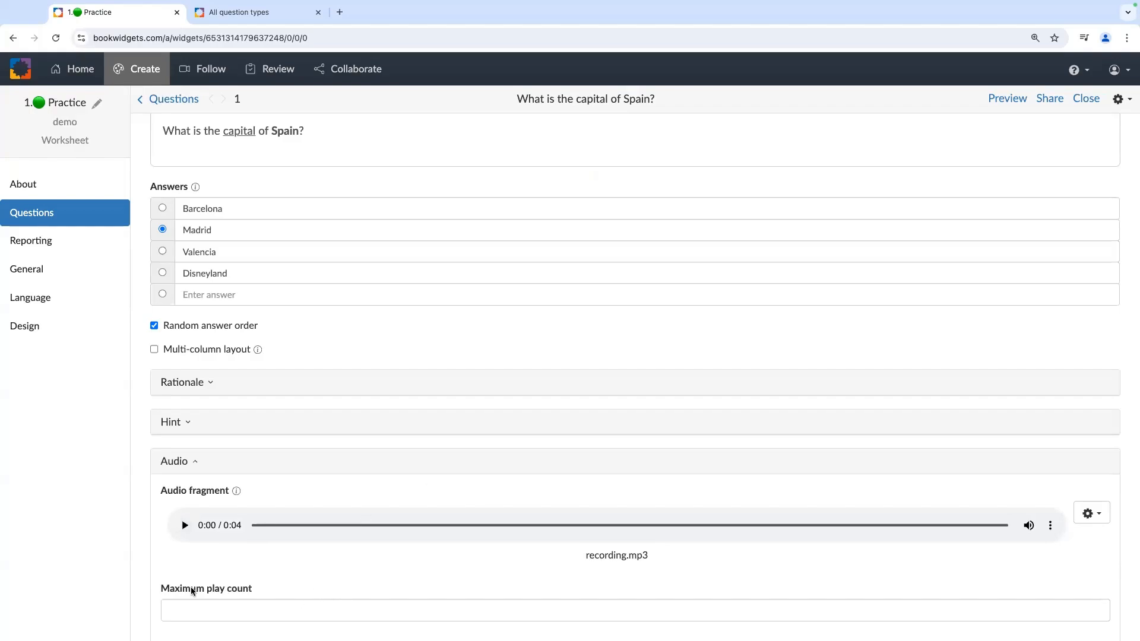
- Set the audio fragment's maximum play count to 2 and collapse the audio settings
click(238, 609)
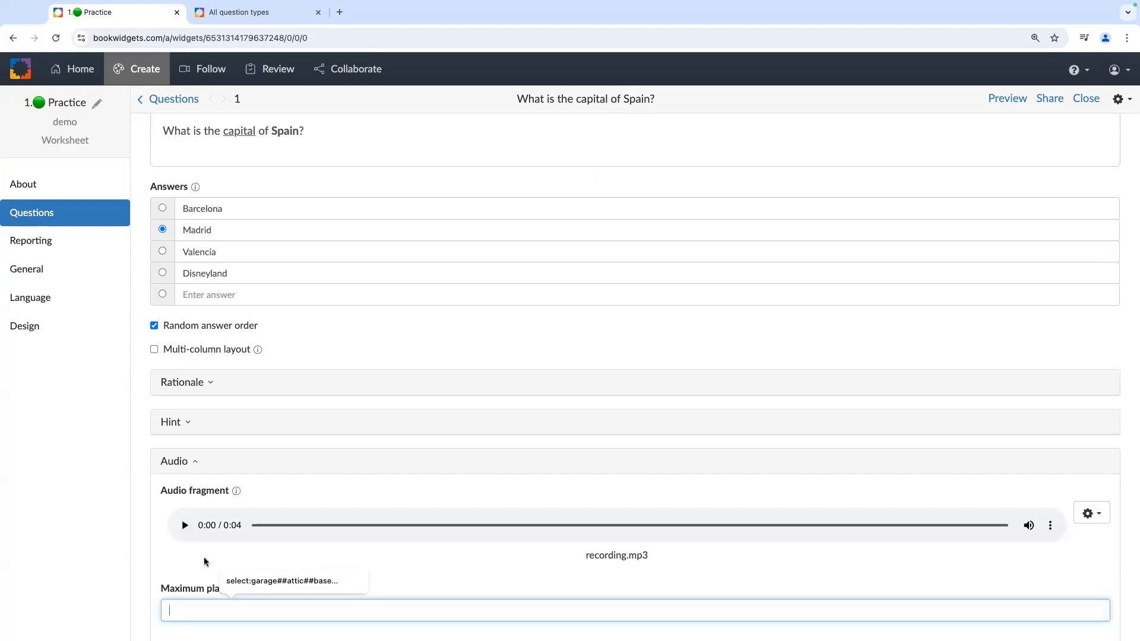
text(2)
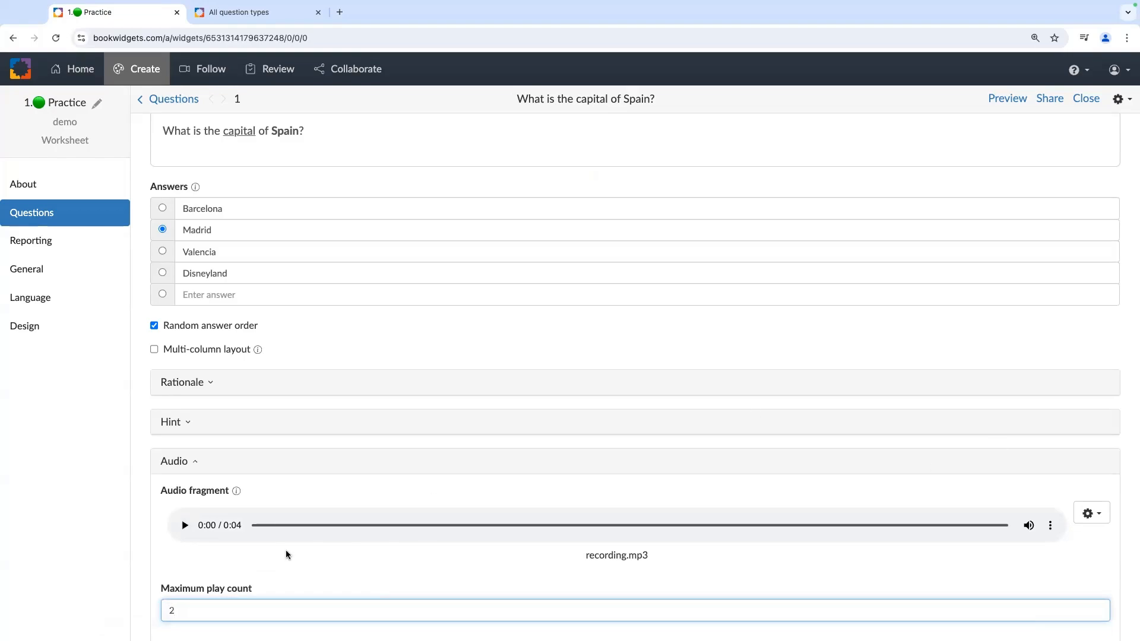
click(193, 462)
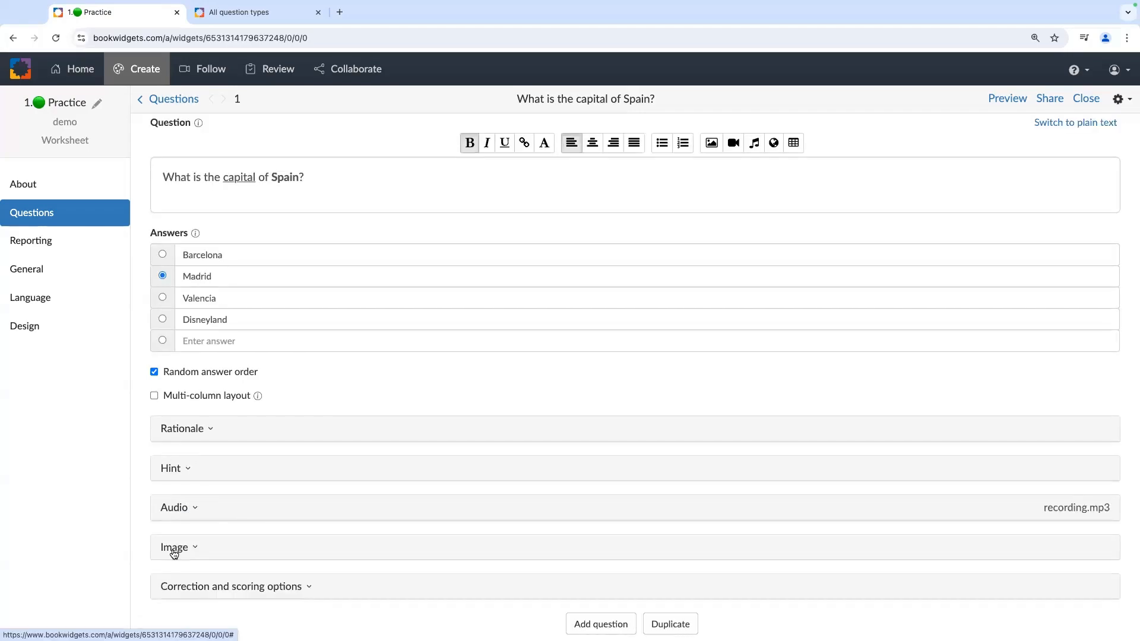
- Set the scoring weight of the Spain question to 2 in its correction and scoring options
click(264, 594)
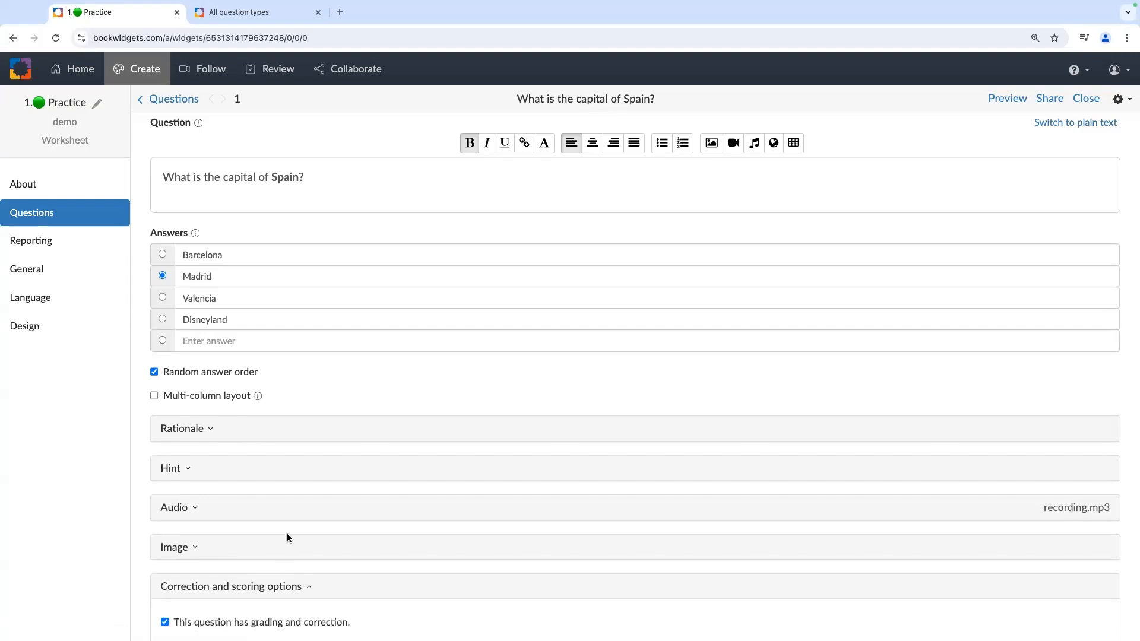
scroll(286, 533, down, 1)
scroll(287, 533, down, 2)
click(184, 567)
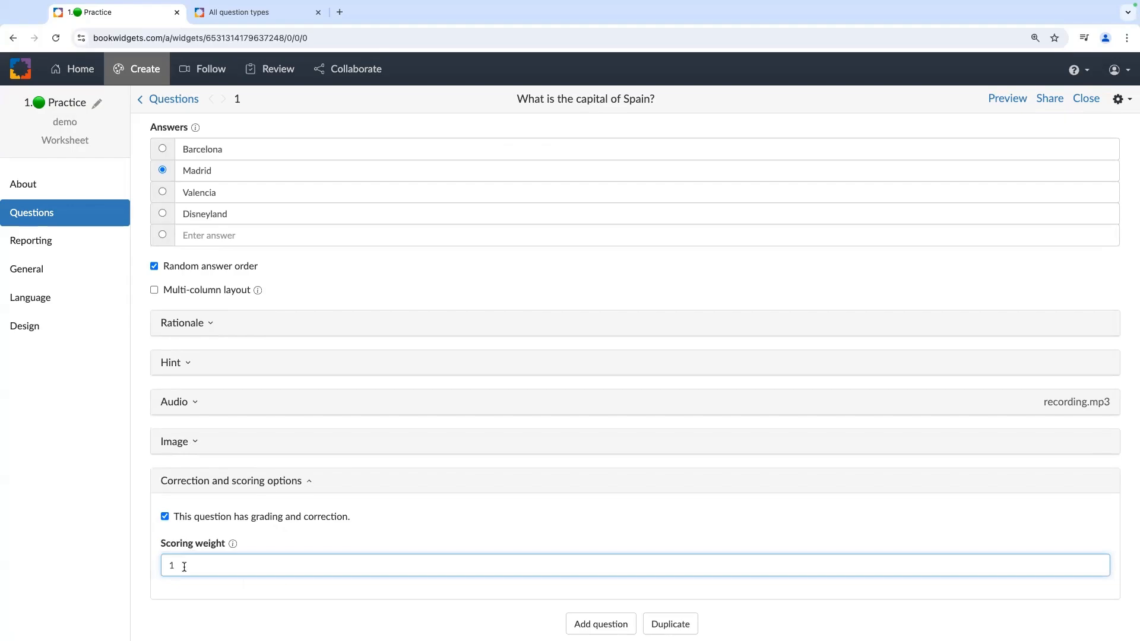
key(BackSpace)
text(2)
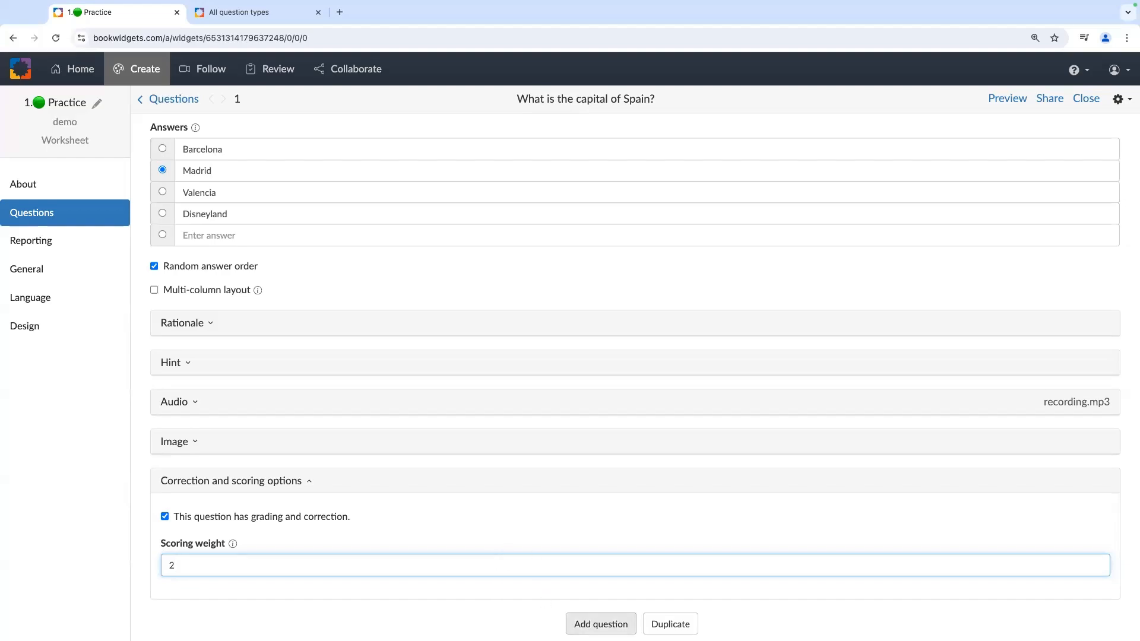
- Add an Annotate picture question with the text "Name the capital cities of the countries on the map."
click(601, 624)
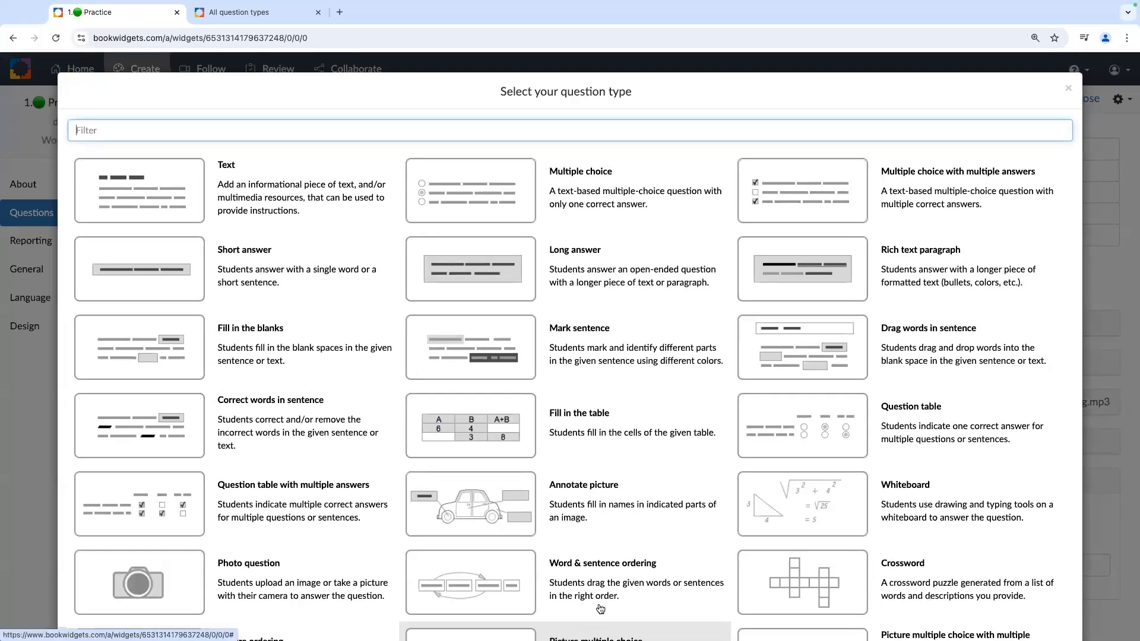
click(498, 498)
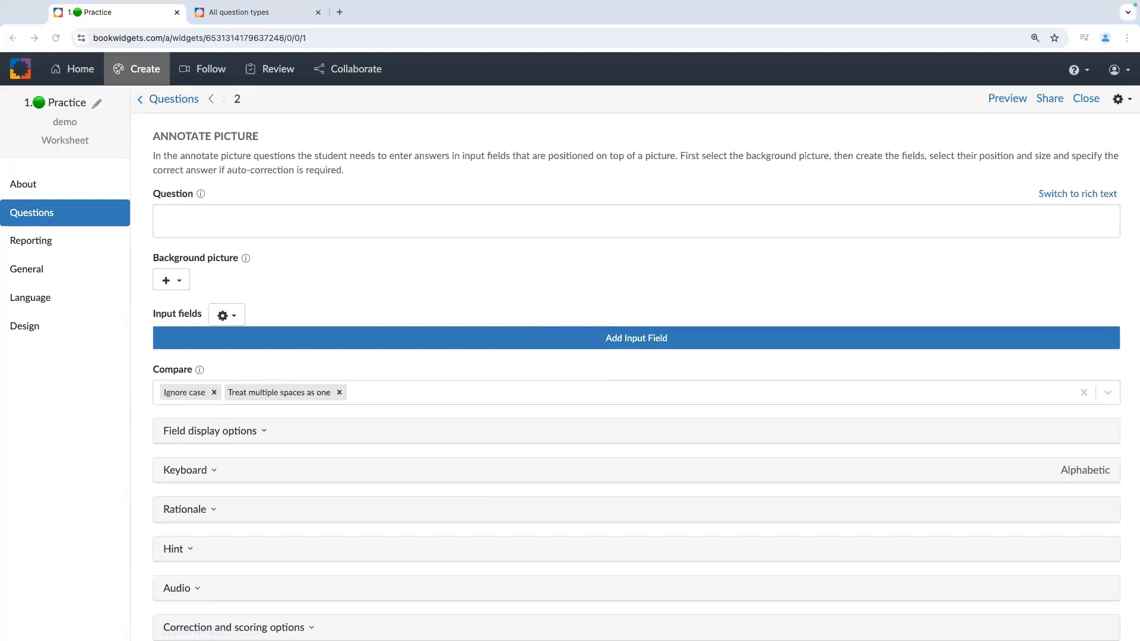
click(344, 221)
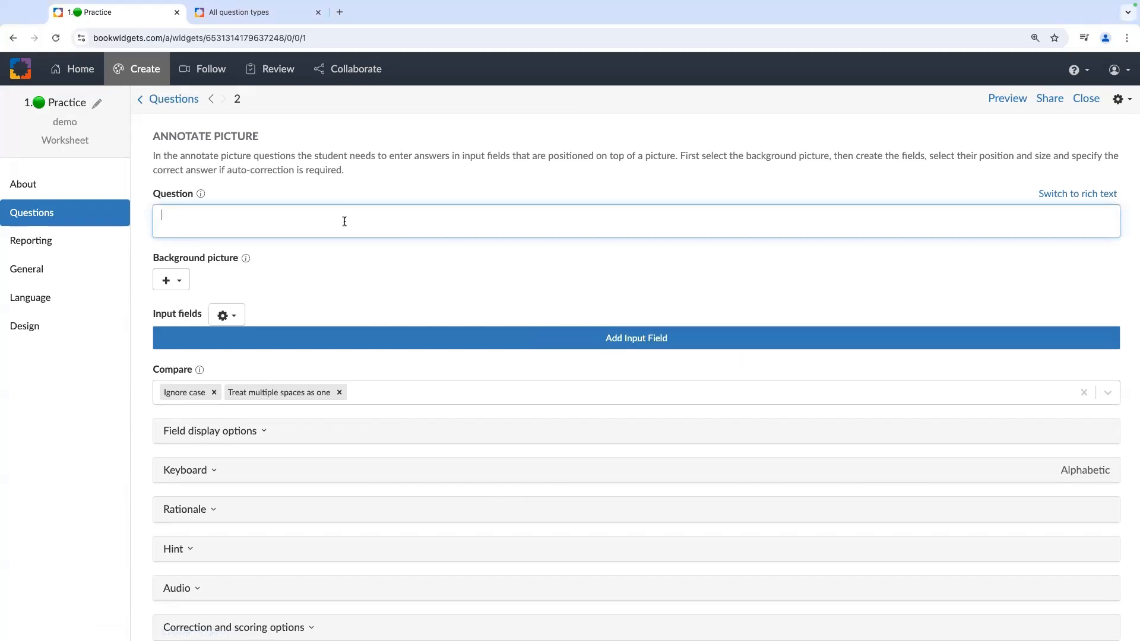
text(Name the capital cities of the countries on the map.)
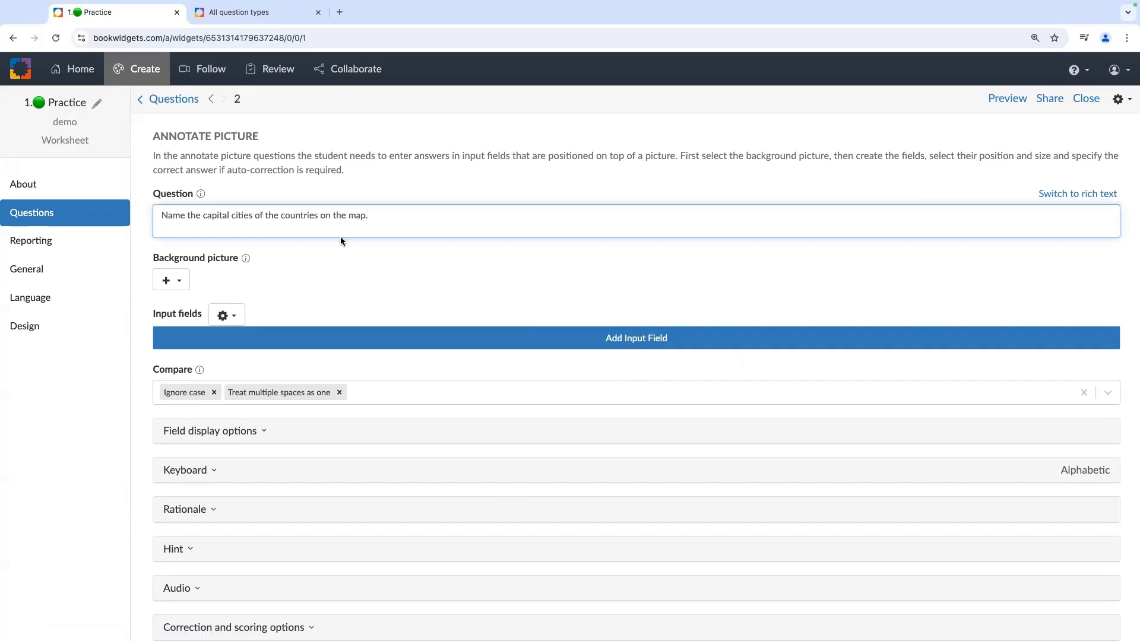
- Switch the question text to rich text and make "capital cities" bold and underlined
click(1068, 197)
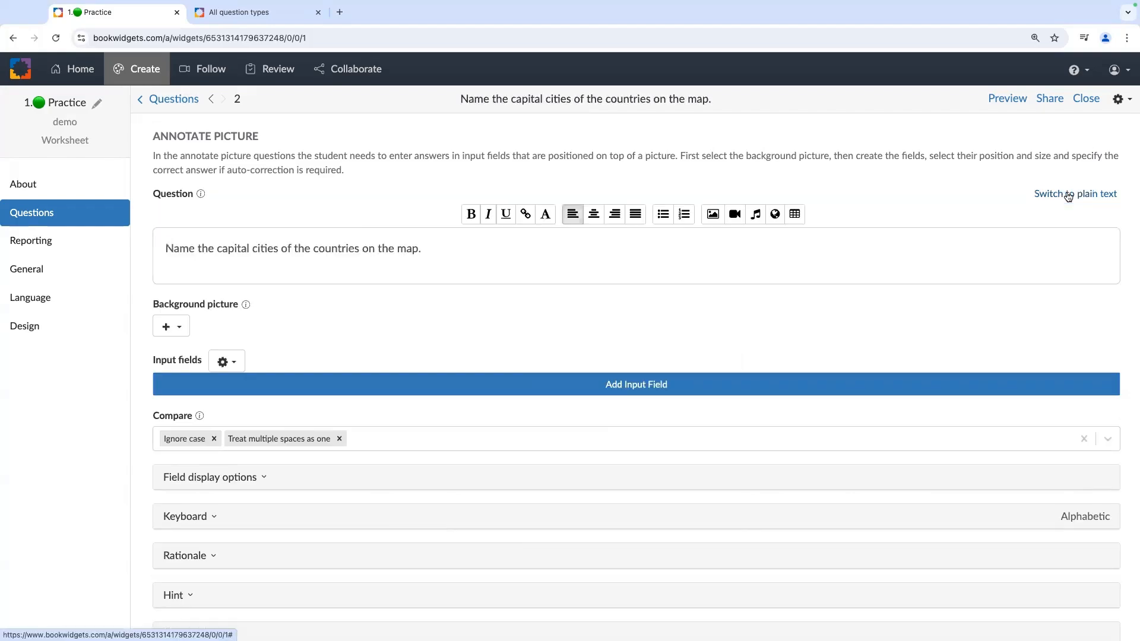
drag(216, 249, 278, 250)
click(472, 214)
click(507, 214)
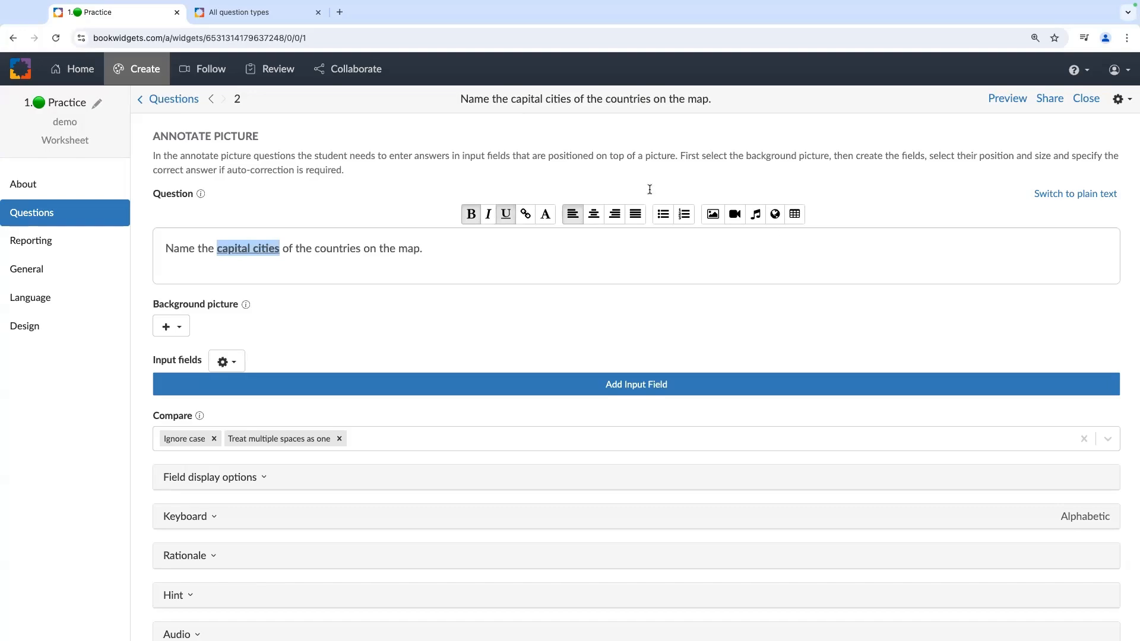
click(310, 331)
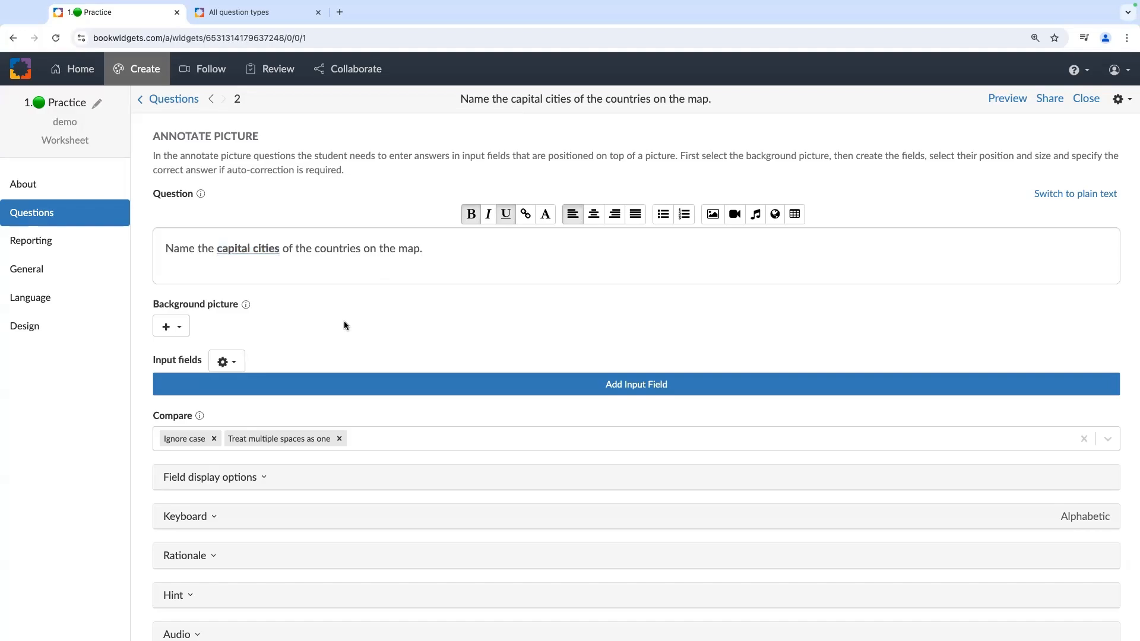
- Search online for a background picture of the annotate question using "europe countries map"
click(184, 326)
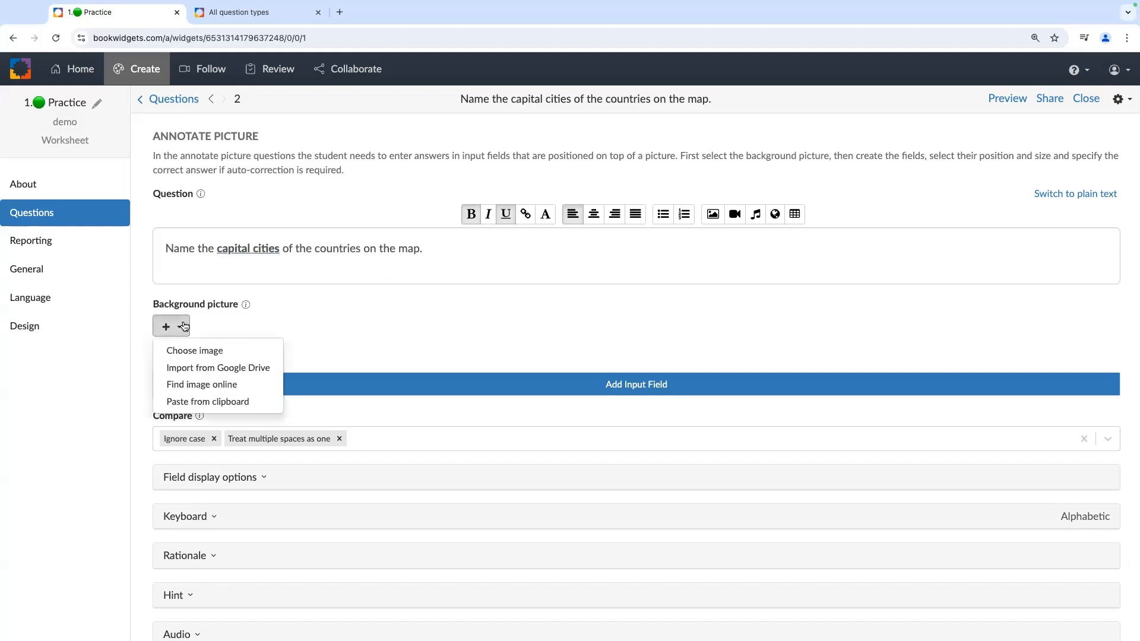
click(181, 386)
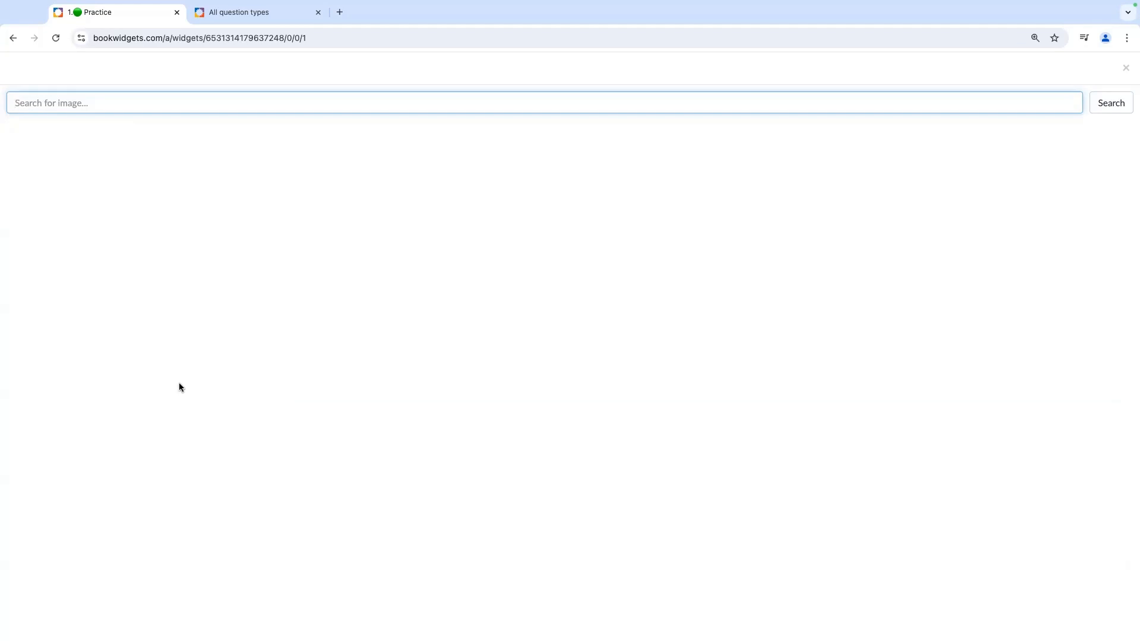
text(europe countr)
text(ies map)
key(Return)
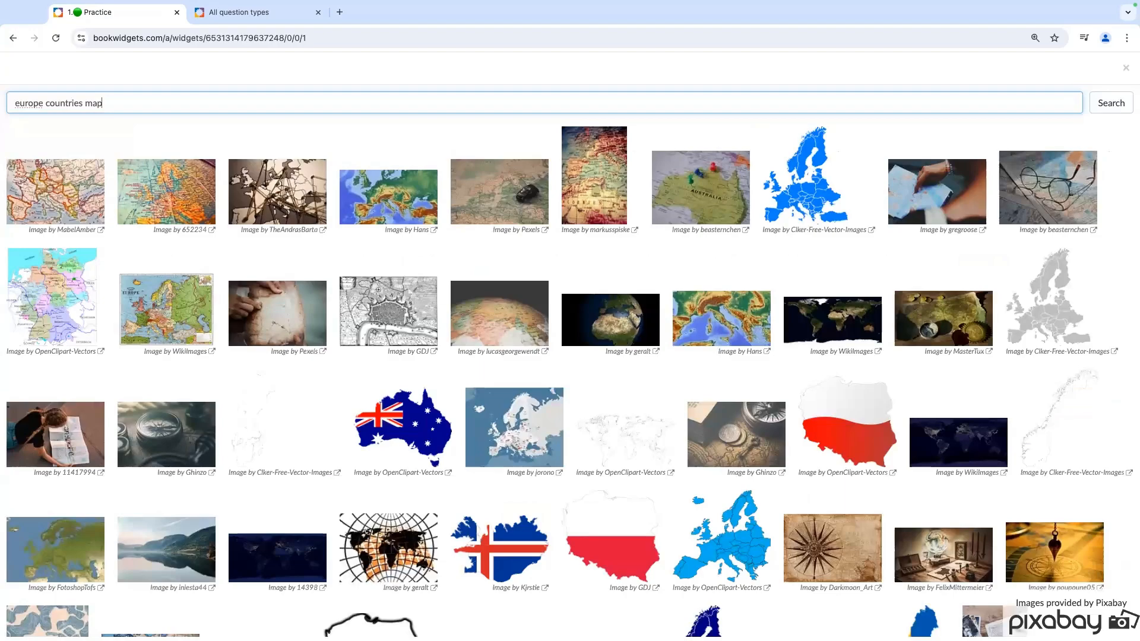
- Browse the image results and choose the light blue vector map of Europe with country borders as the background picture
scroll(563, 384, down, 1)
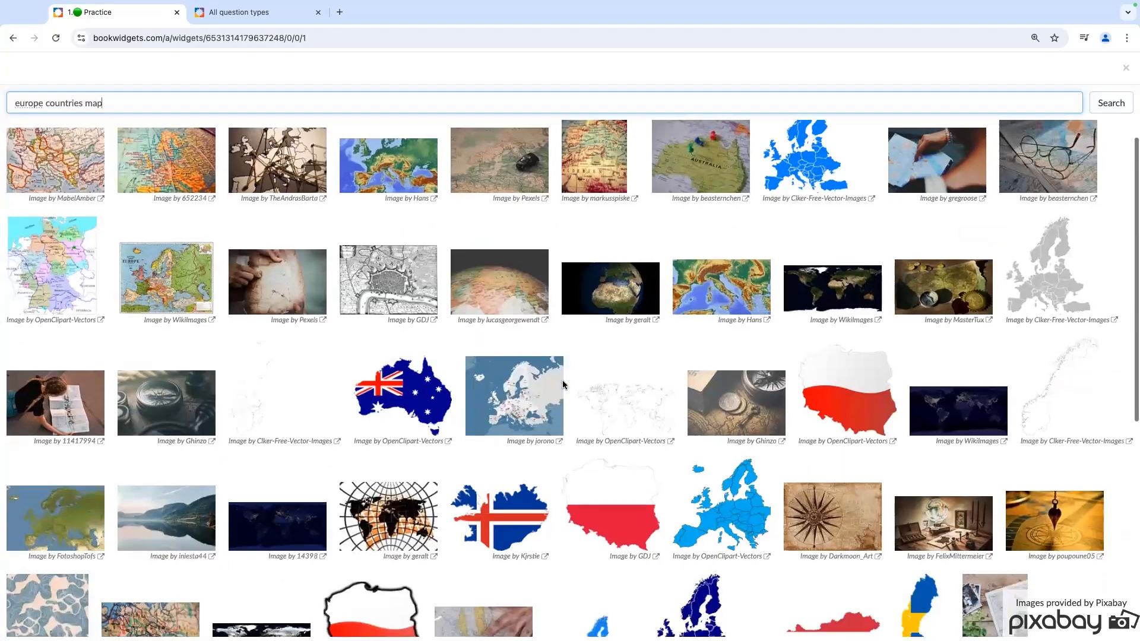
scroll(563, 384, down, 7)
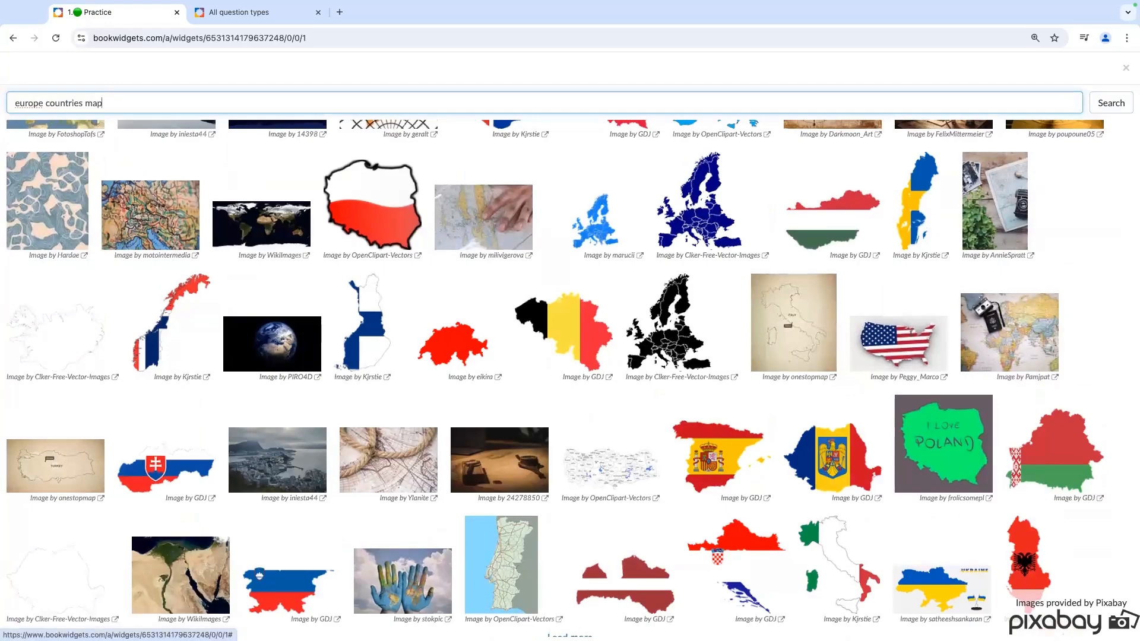
click(569, 634)
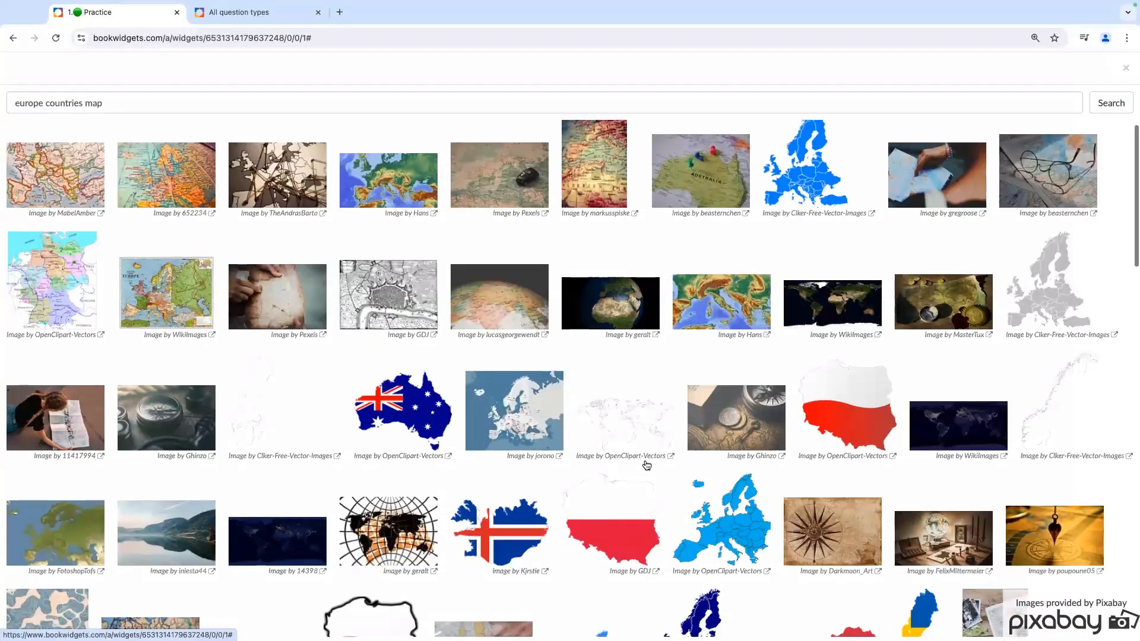
scroll(647, 465, down, 15)
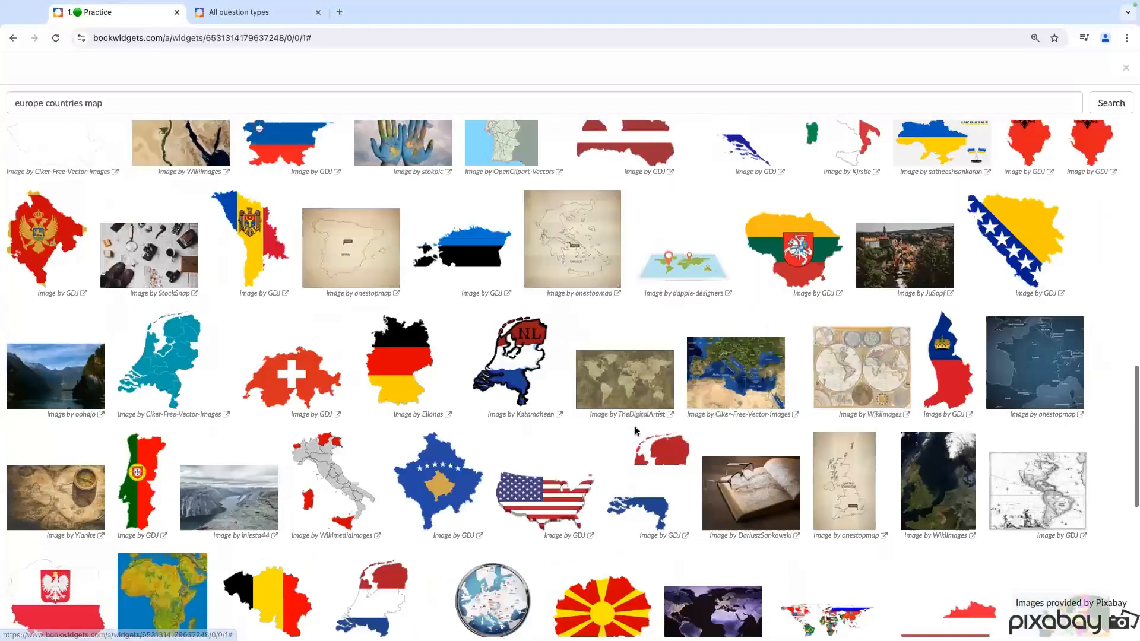
scroll(635, 431, down, 5)
scroll(635, 431, up, 9)
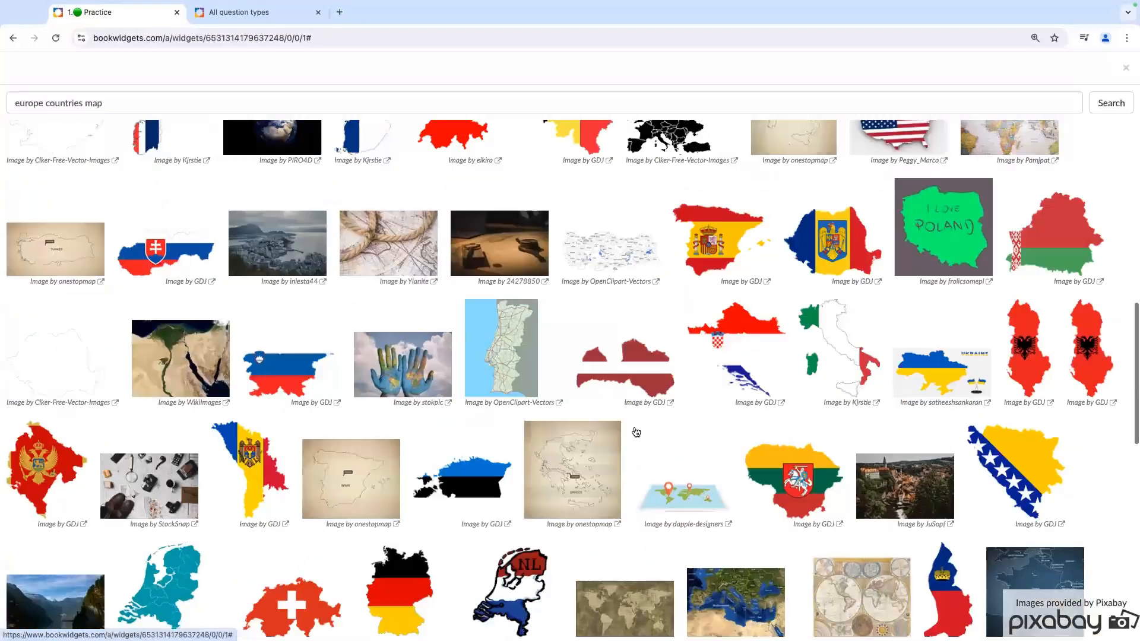
scroll(635, 432, up, 8)
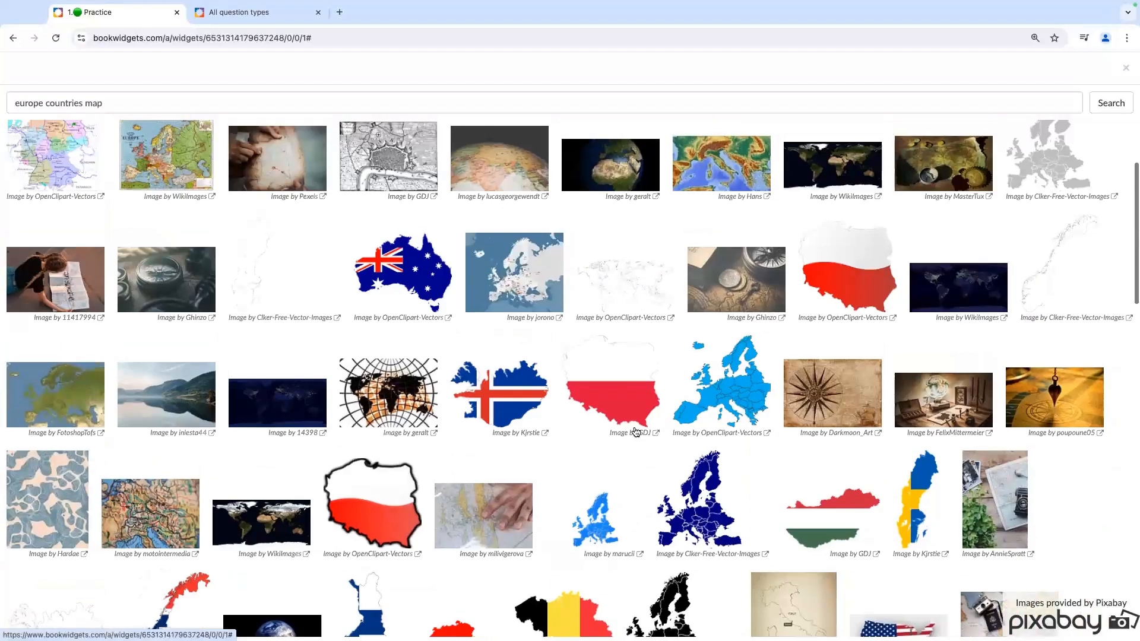
scroll(635, 431, up, 3)
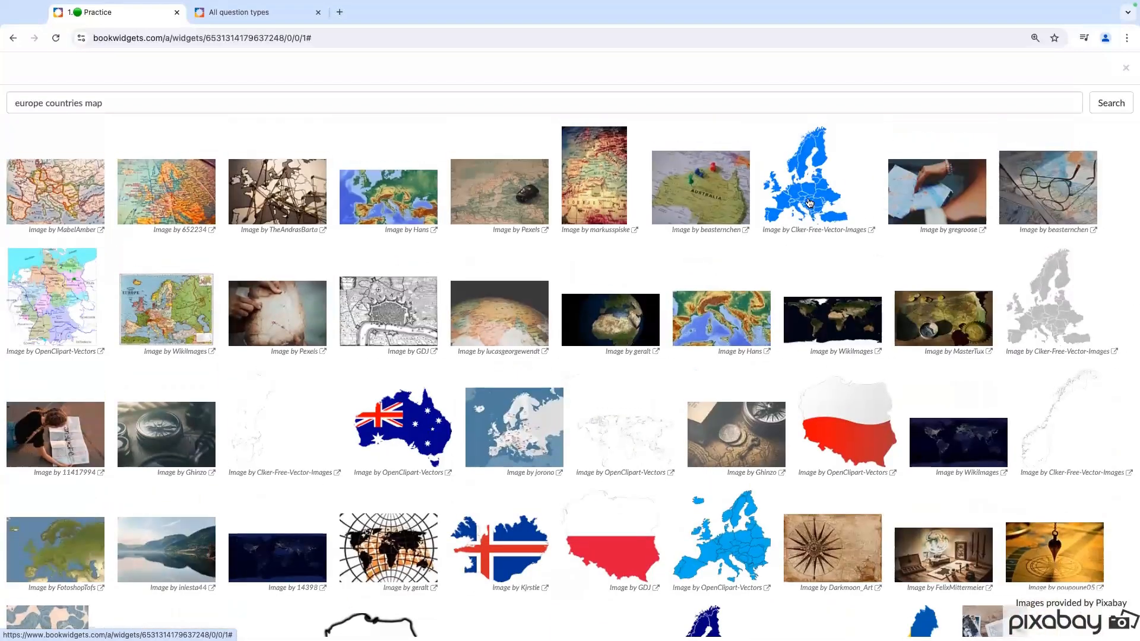
click(808, 203)
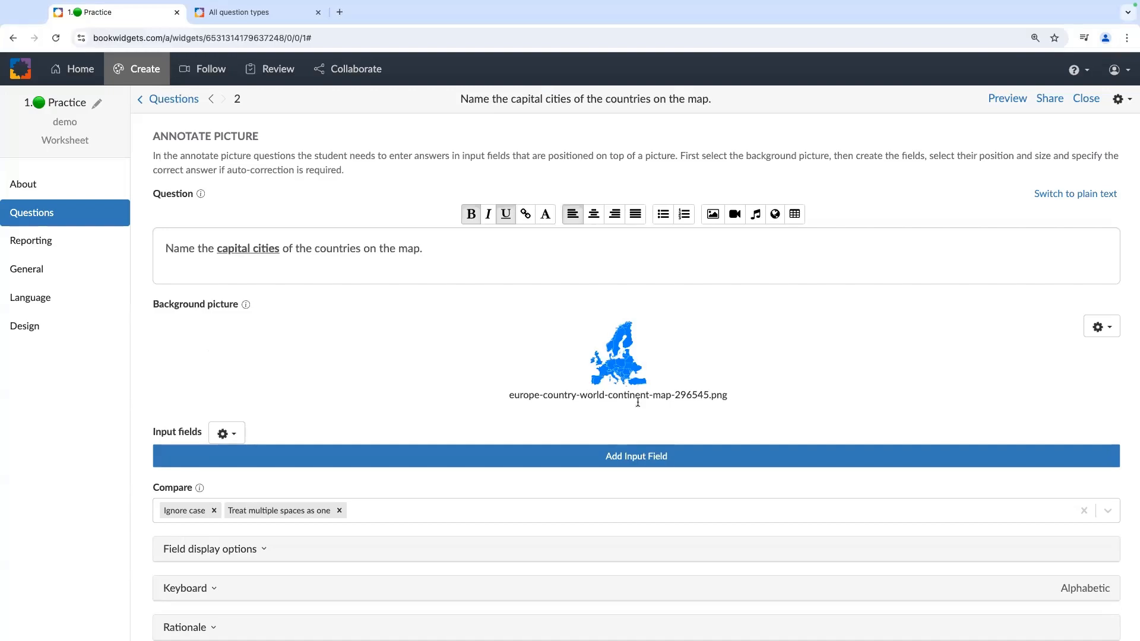
- Add an input field with its marker on Belgium and its answer box in the sea west of Norway
click(562, 459)
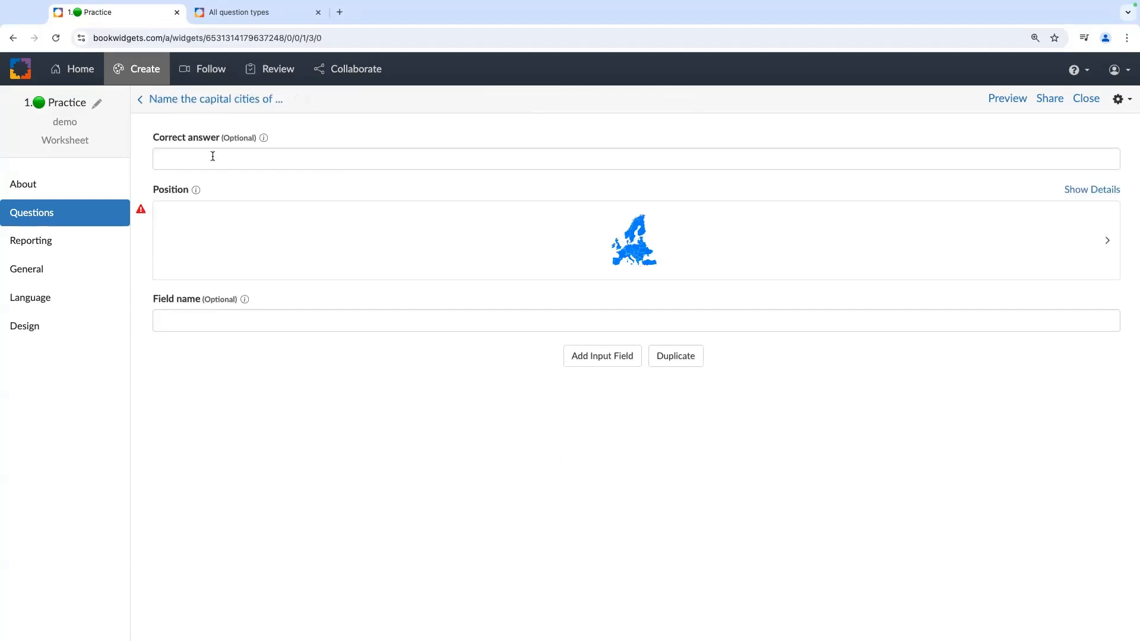
mouse_move(142, 207)
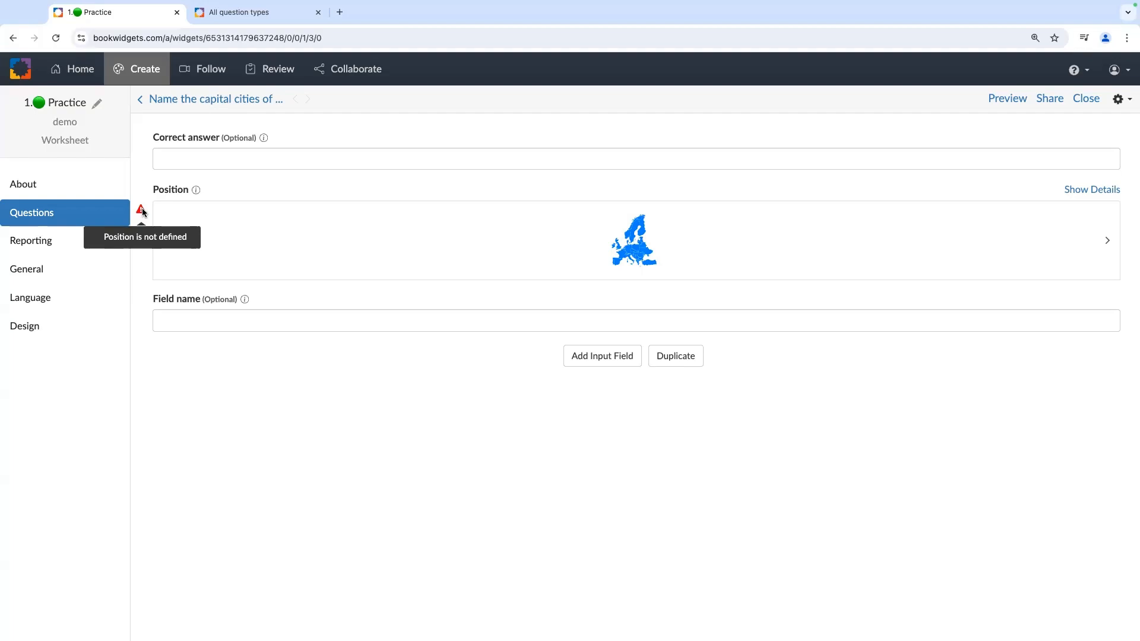
click(646, 246)
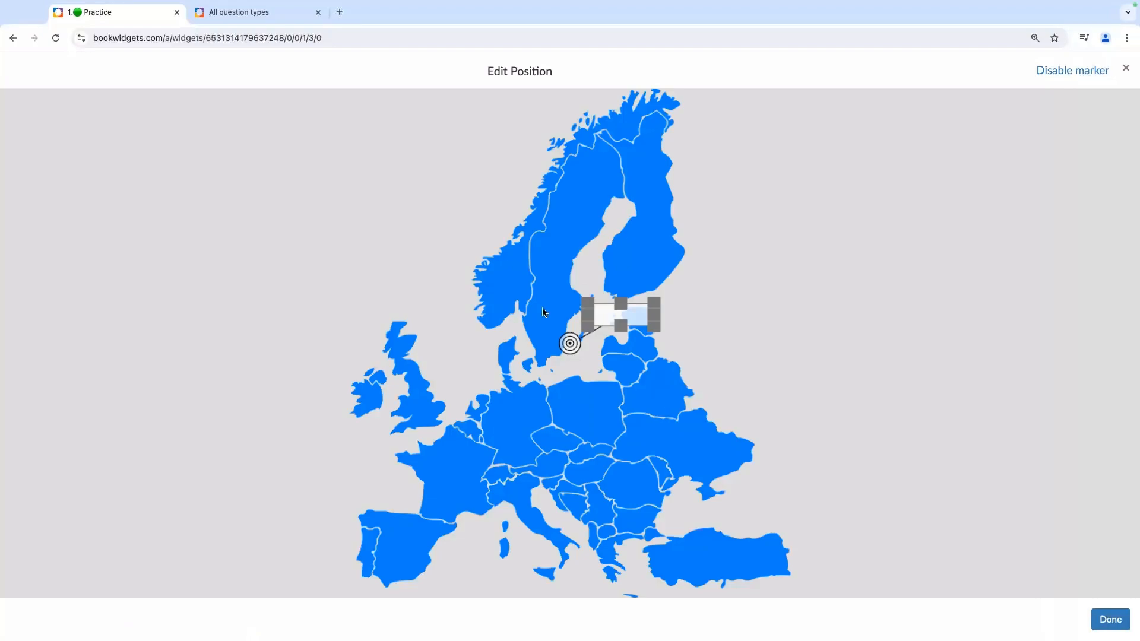
mouse_move(569, 343)
mouse_down()
mouse_move(457, 308)
mouse_move(452, 344)
mouse_move(475, 339)
mouse_move(458, 401)
mouse_move(469, 428)
mouse_up()
mouse_move(636, 317)
mouse_down()
mouse_move(470, 277)
mouse_move(430, 250)
mouse_up()
click(316, 319)
click(426, 113)
click(412, 254)
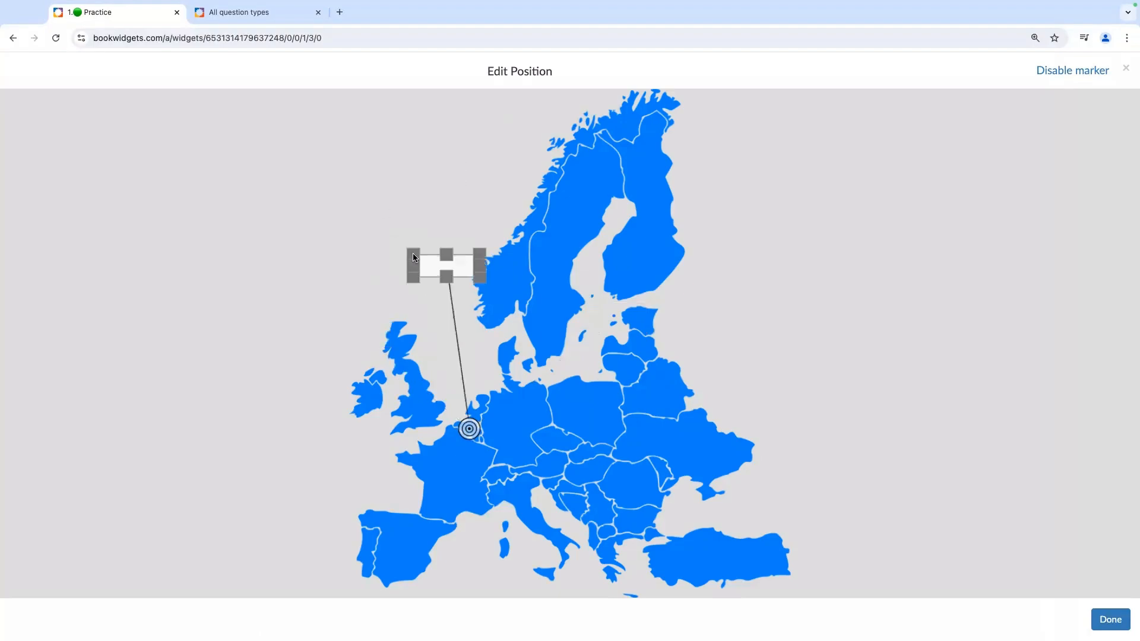
click(385, 238)
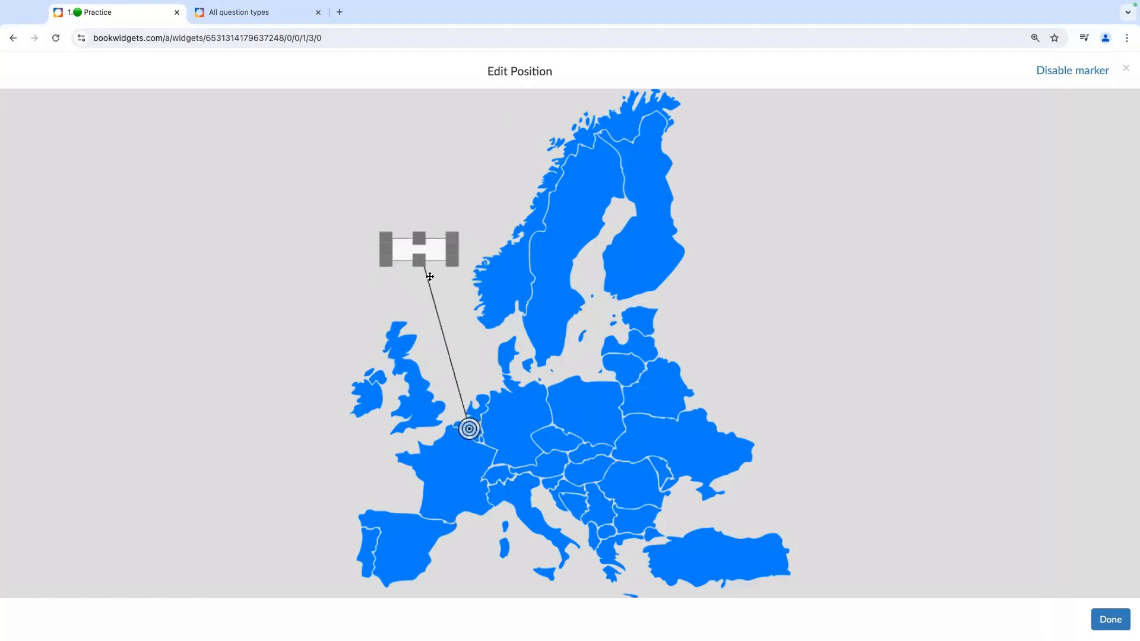
- Slightly enlarge the Belgium answer box, confirm its position and set its correct answer to "Brussels"
mouse_move(382, 233)
mouse_down()
mouse_move(286, 182)
mouse_move(378, 227)
mouse_up()
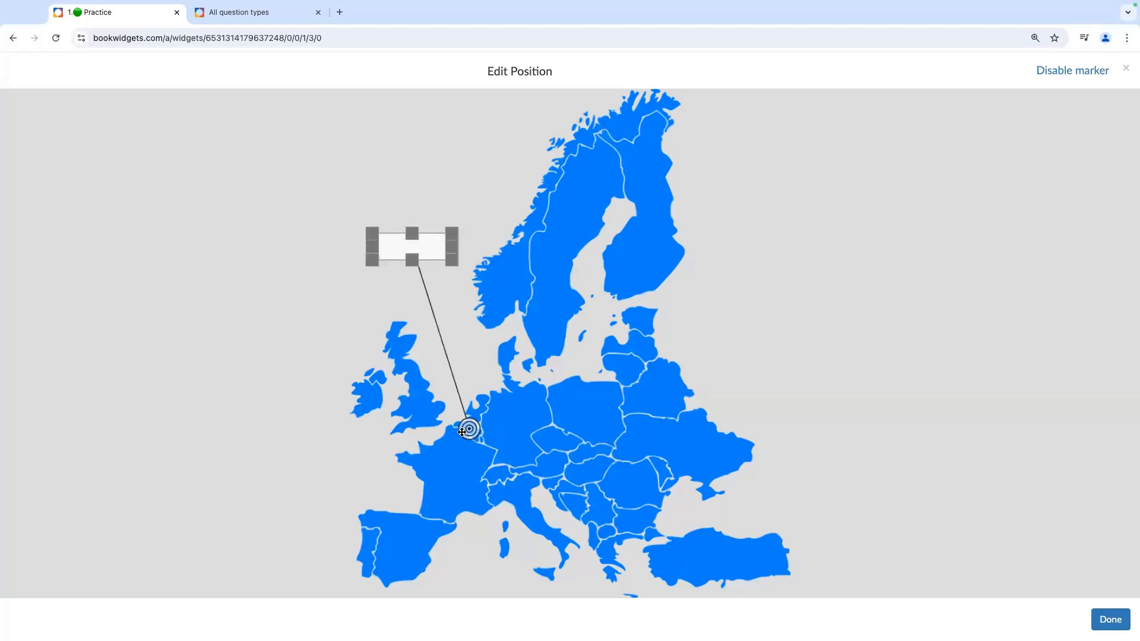
click(1108, 619)
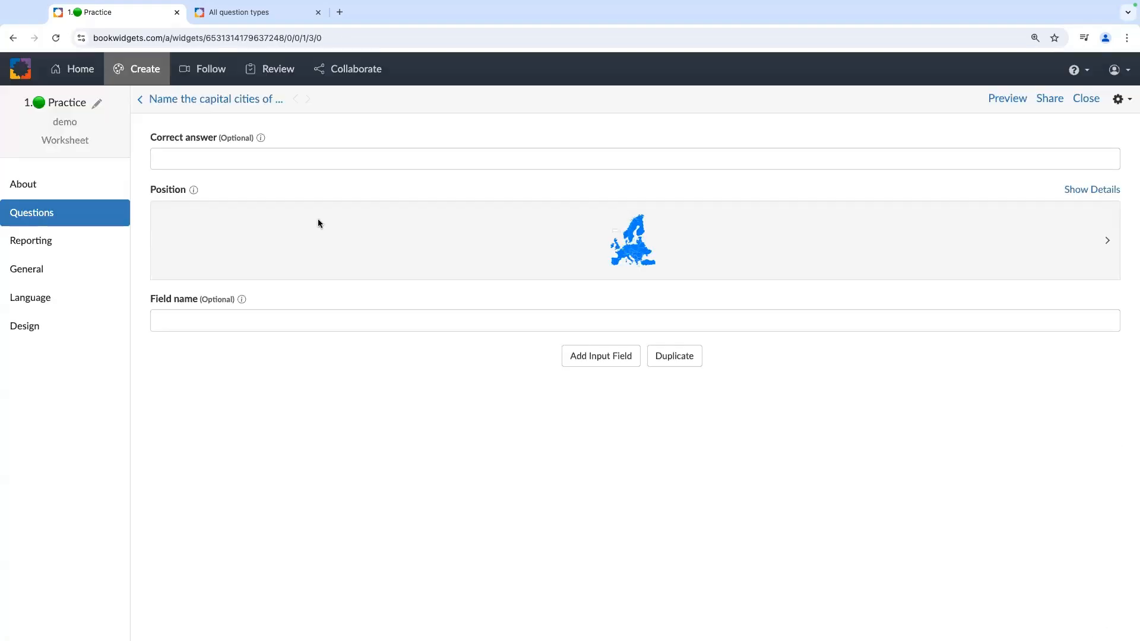
click(287, 153)
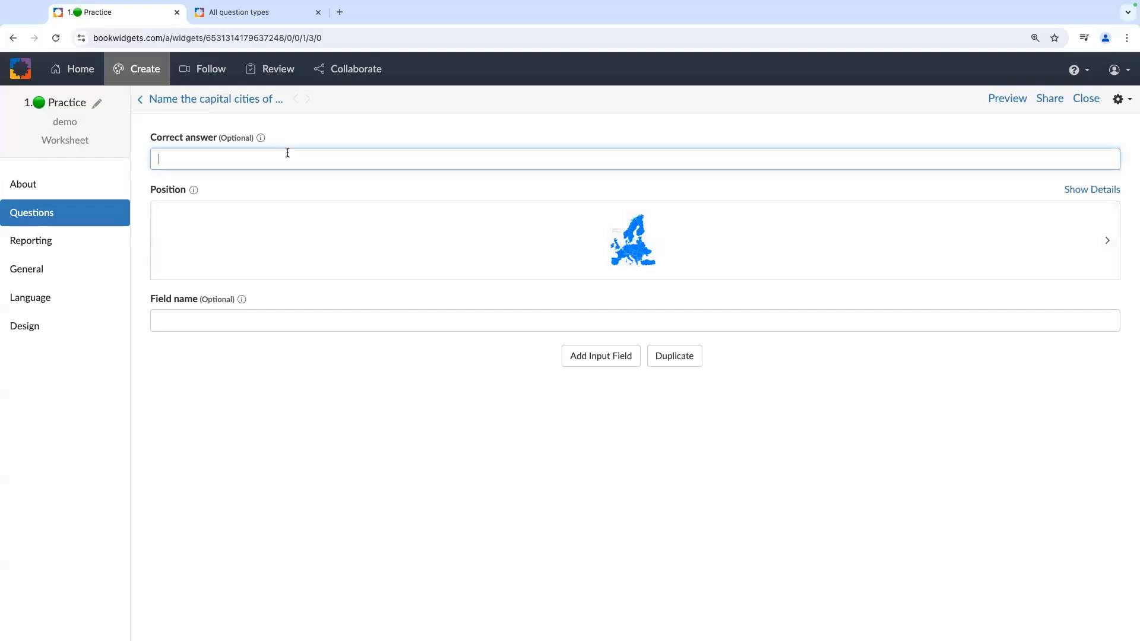
text(Brussels)
- Add an input field with its marker on France, its answer box in the sea west of France, and the correct answer "Paris"
click(609, 362)
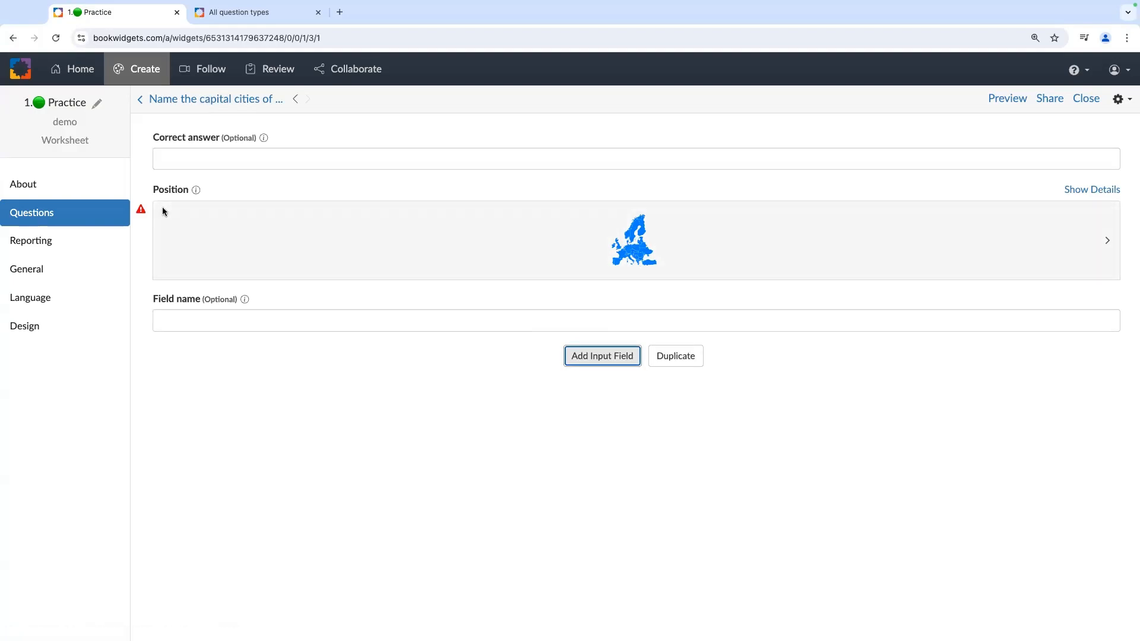
click(616, 260)
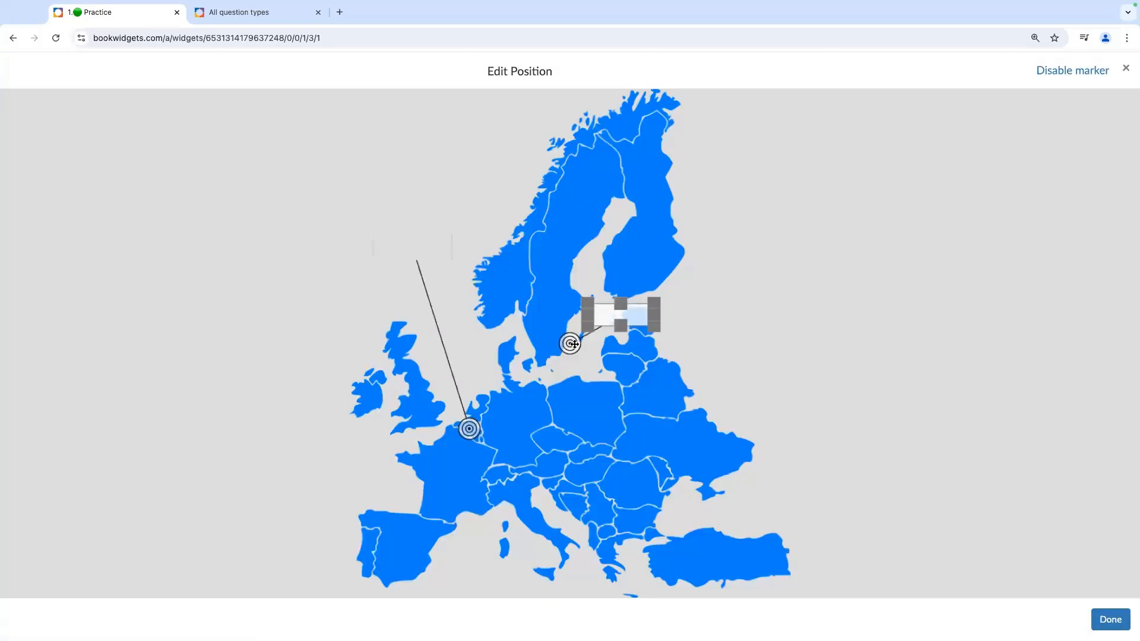
mouse_move(574, 343)
mouse_down()
mouse_move(456, 442)
mouse_move(459, 476)
mouse_up()
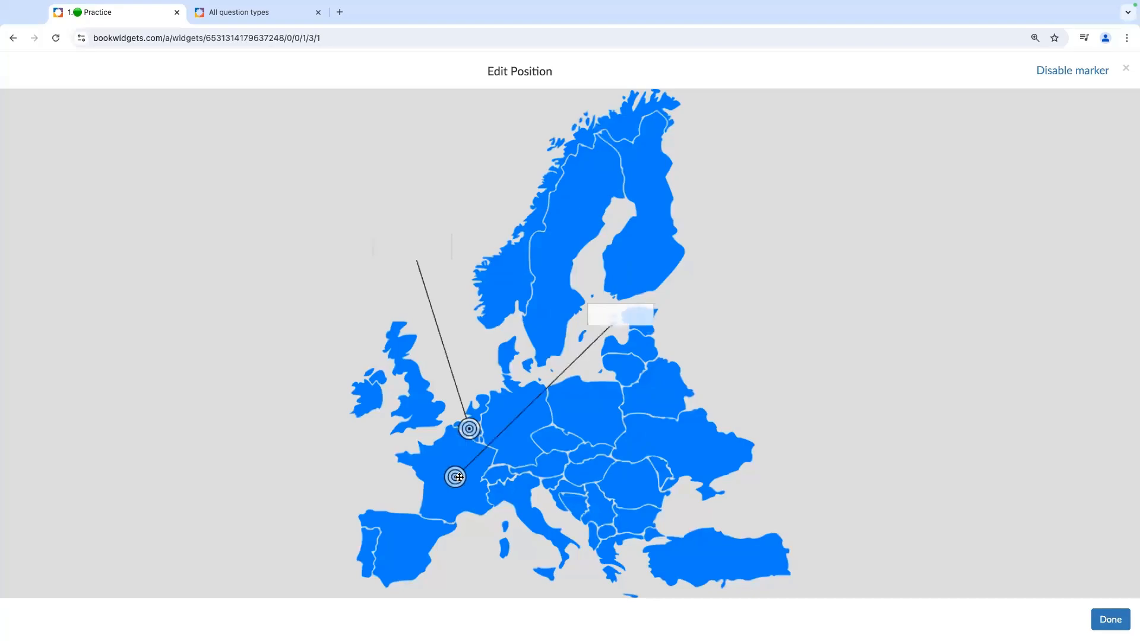
click(331, 466)
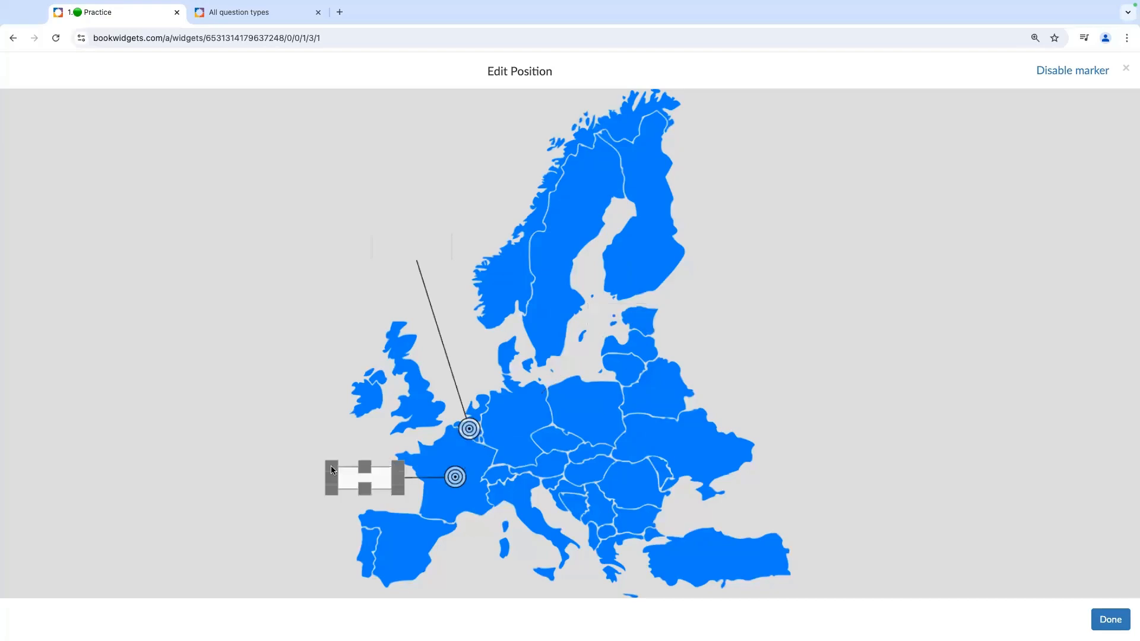
drag(347, 472, 311, 450)
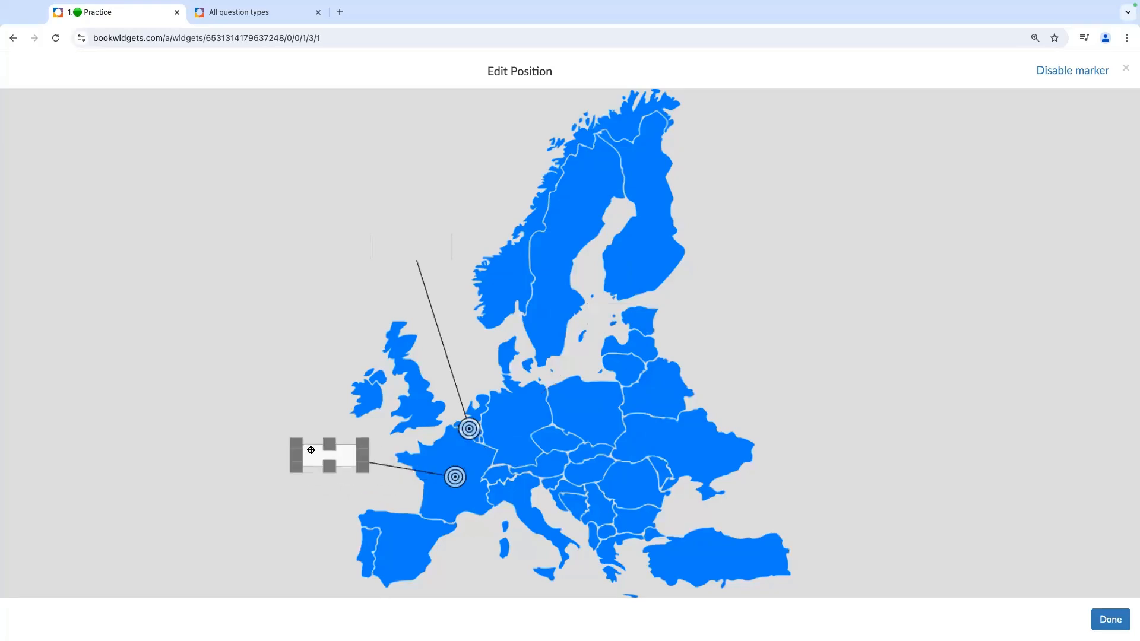
click(1107, 621)
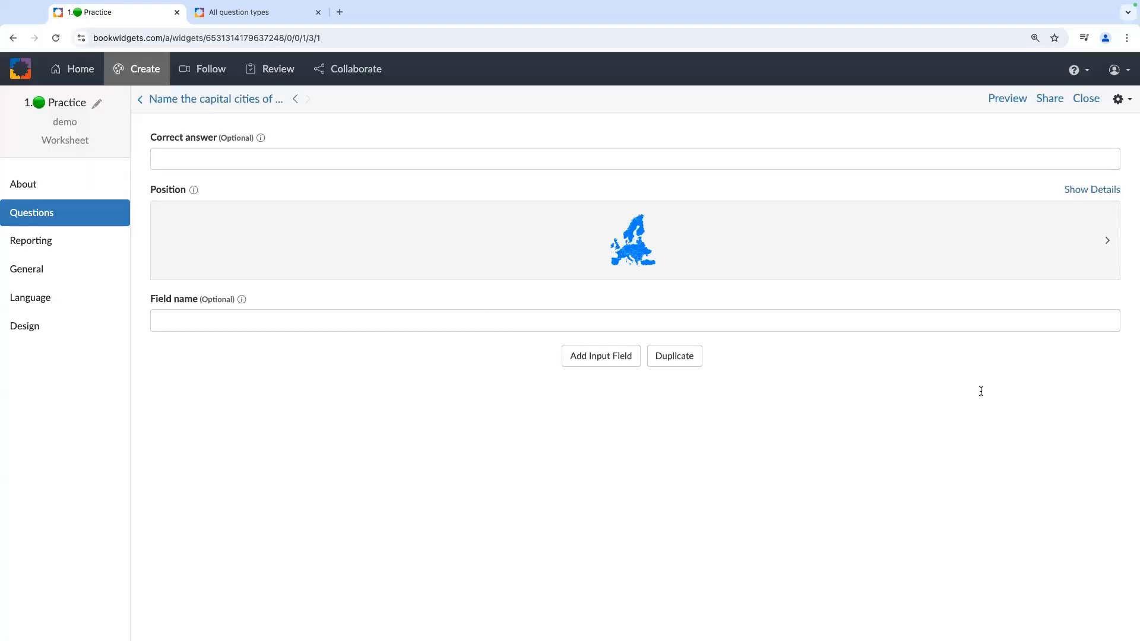
click(217, 153)
text(Paris)
- Add an input field with its marker on Italy and its answer box in the Mediterranean between Spain and Sardinia
click(590, 357)
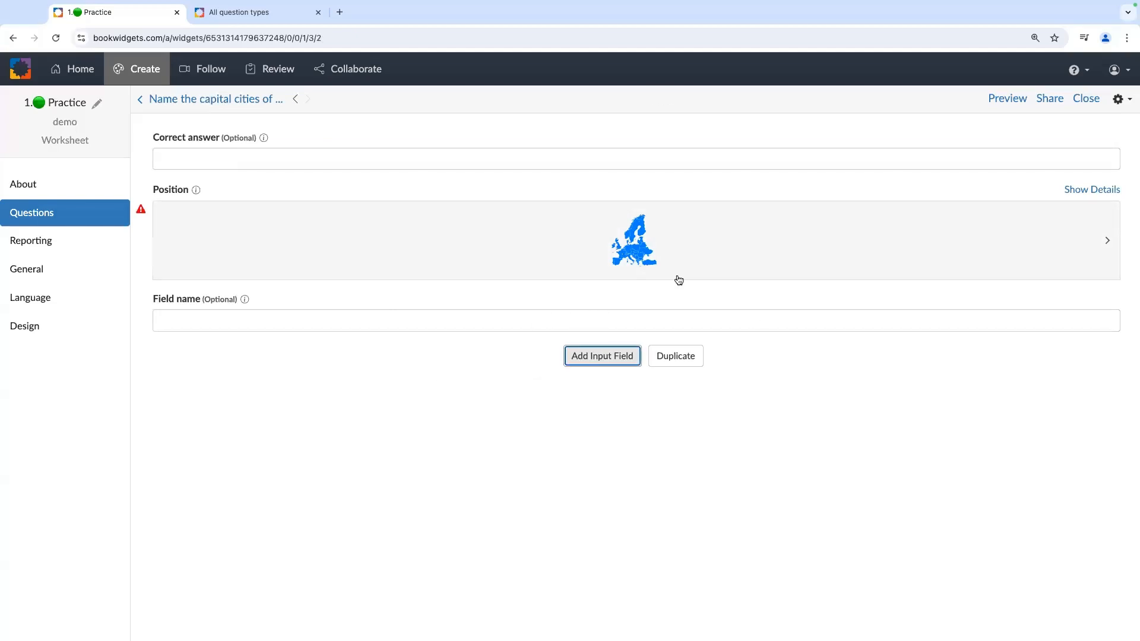
click(678, 279)
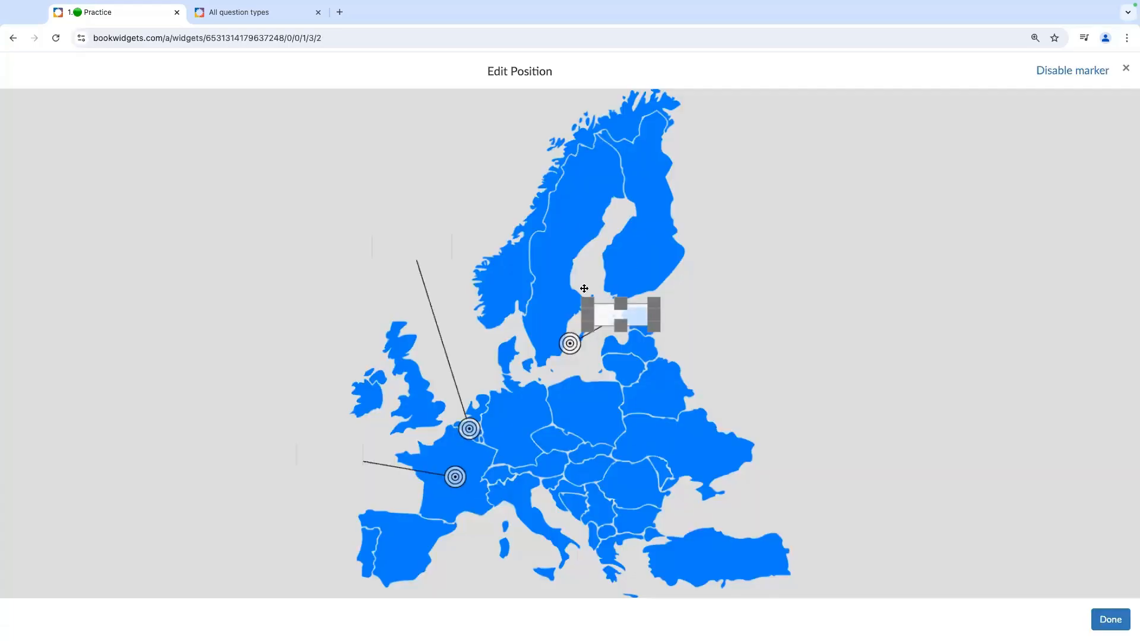
drag(565, 348, 528, 524)
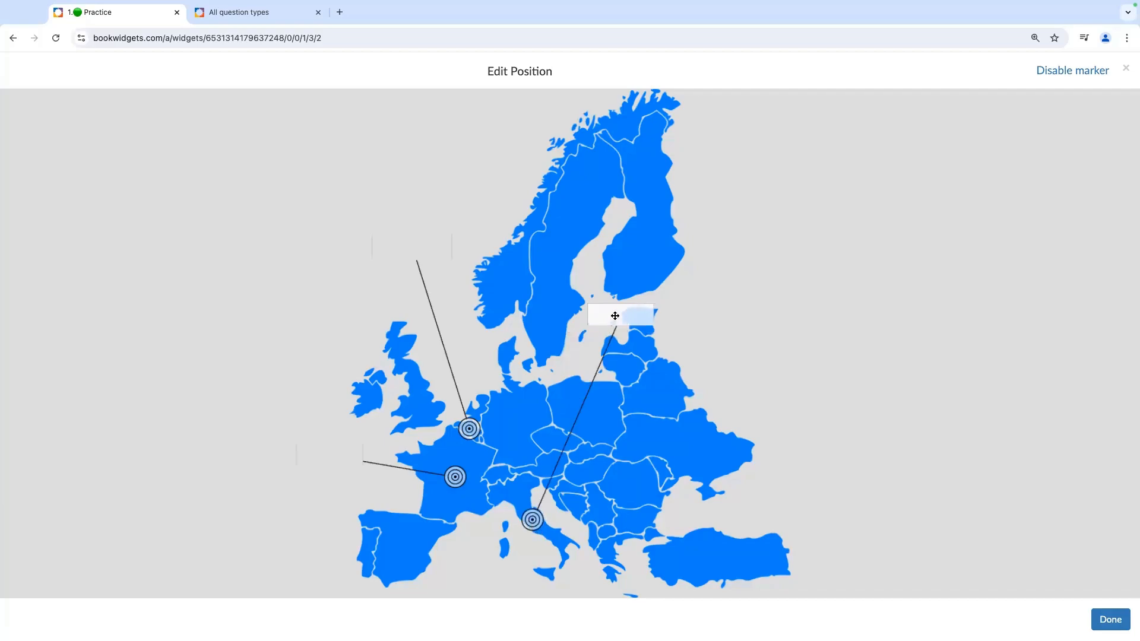
mouse_move(613, 318)
mouse_down()
mouse_move(453, 582)
mouse_move(466, 577)
mouse_up()
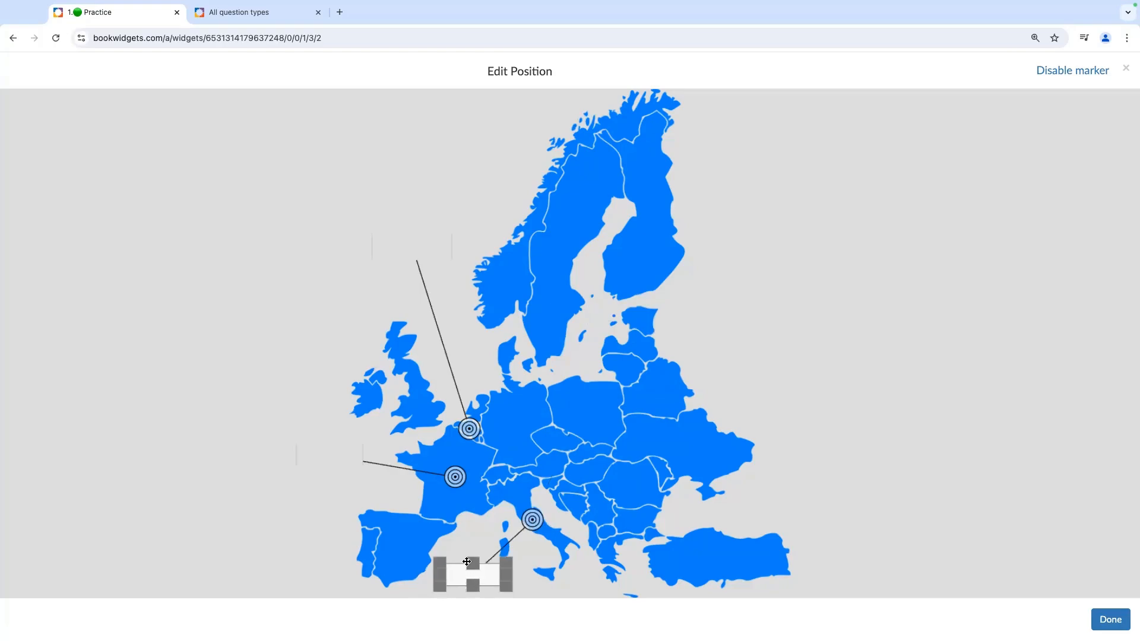
click(1099, 622)
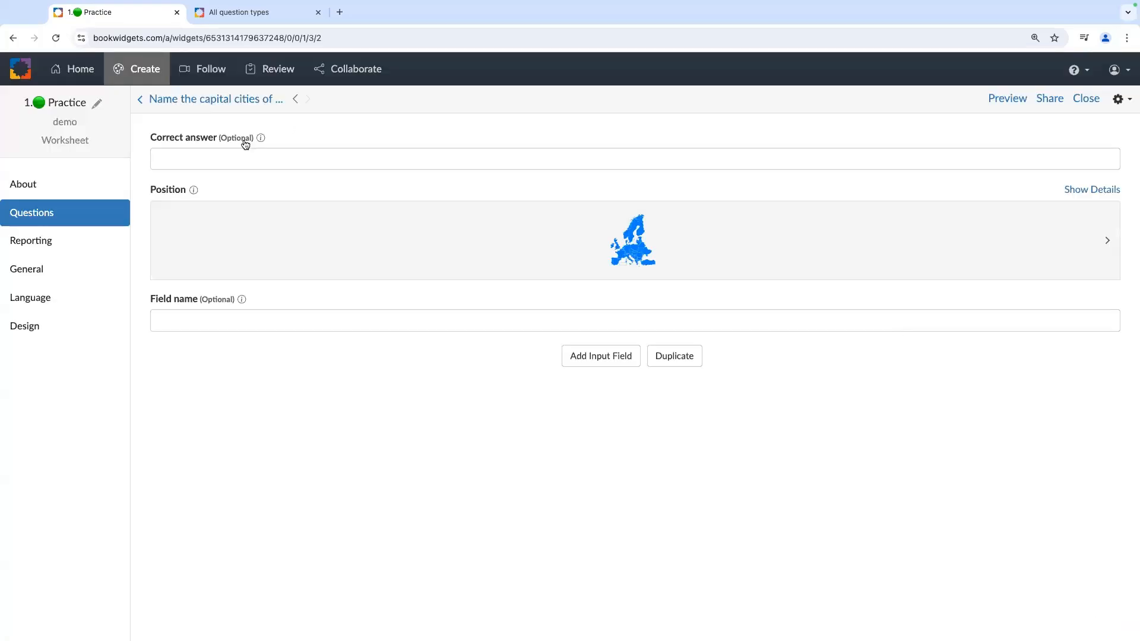
- Set the Italy field's correct answer to the selection list "select:Rome##Brussels##London##Athens", following the answer format help
mouse_move(259, 141)
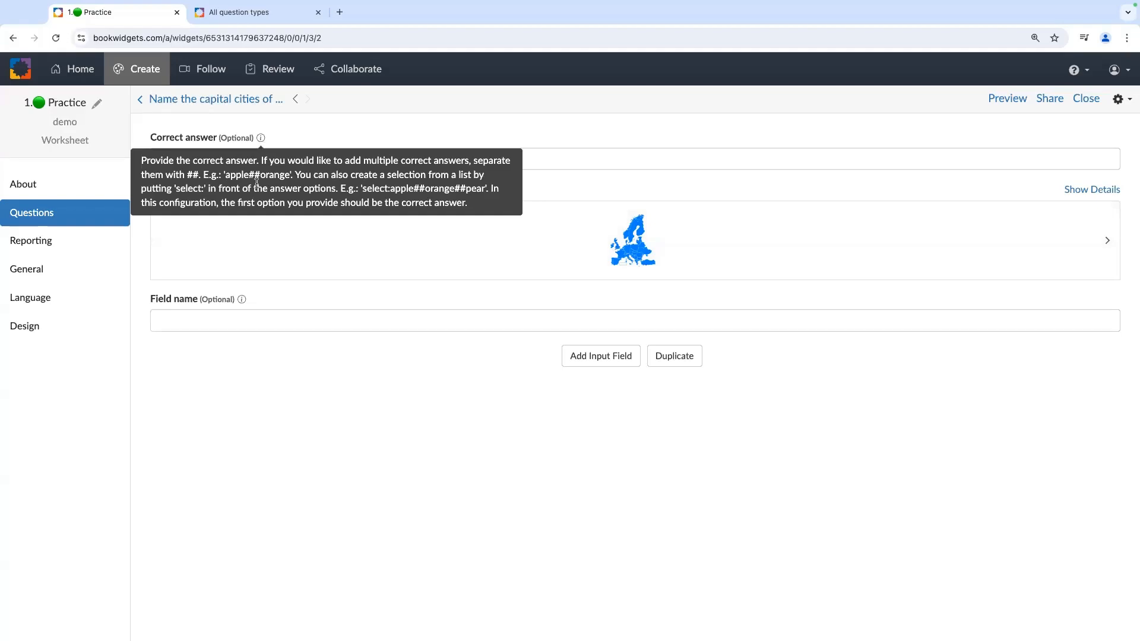
drag(362, 188, 390, 187)
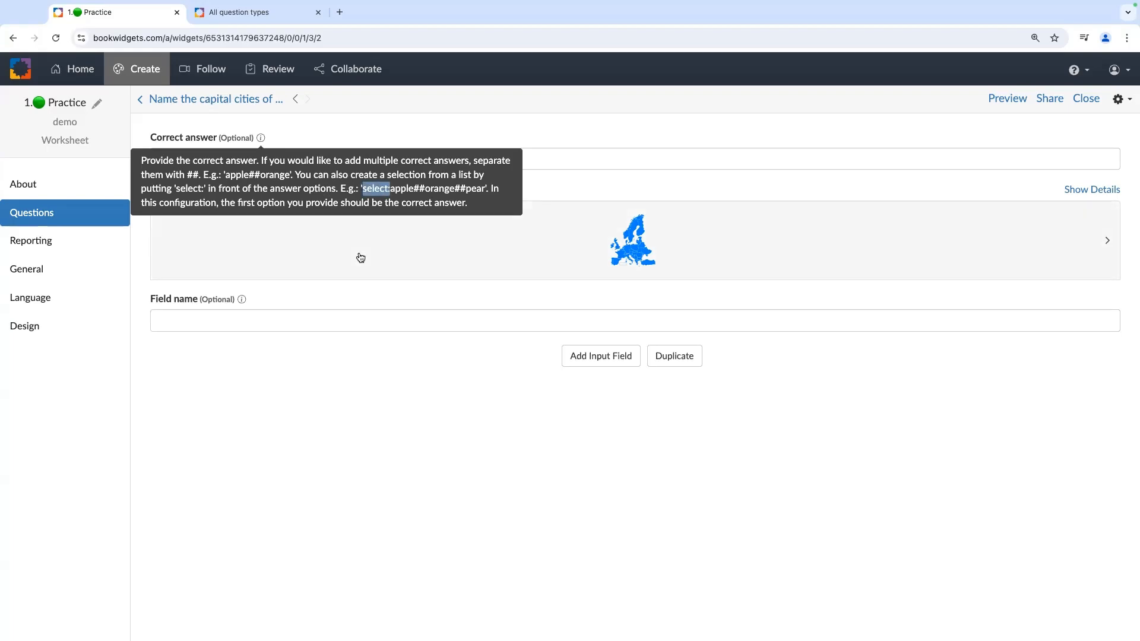
click(362, 256)
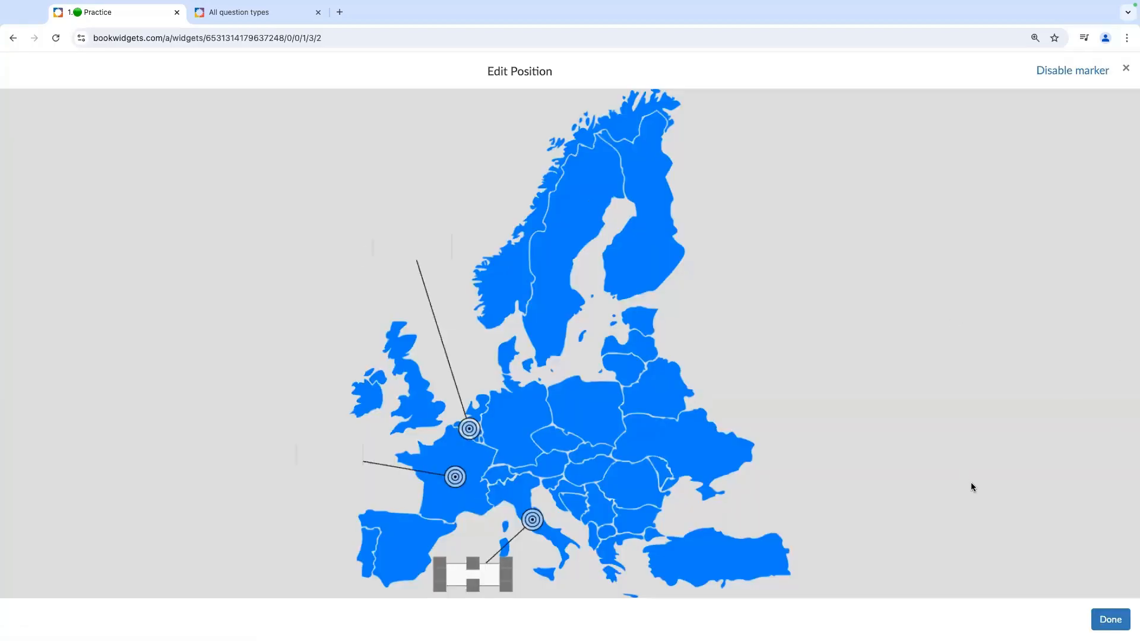
click(1109, 619)
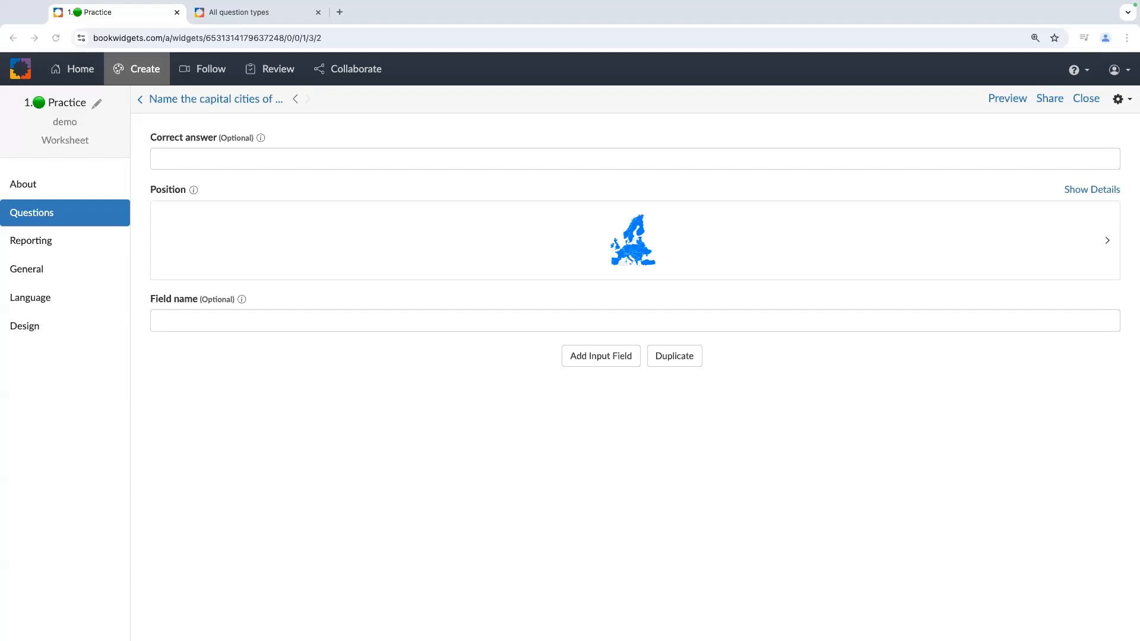
click(172, 157)
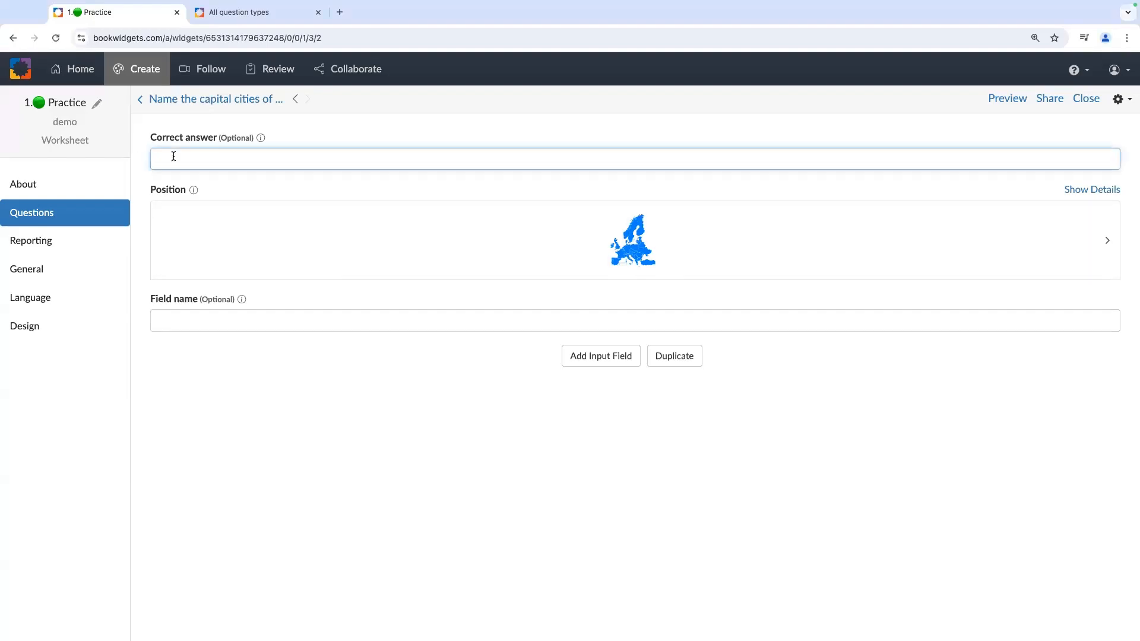
text(select:Rome##Brussels##London##Athens)
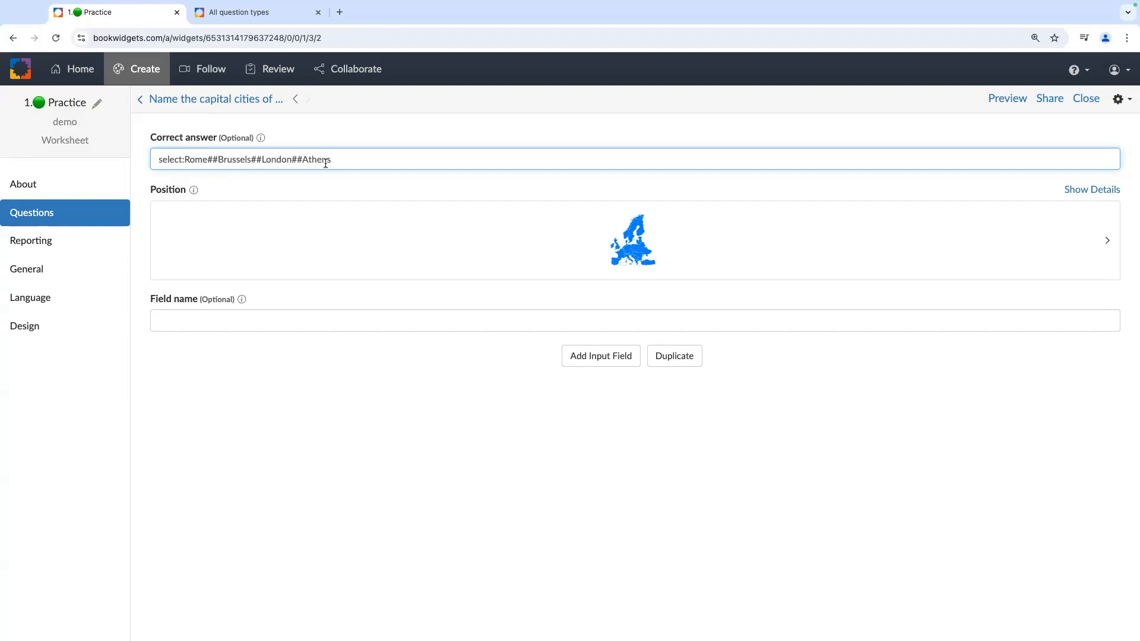
- Preview the worksheet as a student, check the Italy answer list and the France answer box on the map, and close the preview
click(1007, 99)
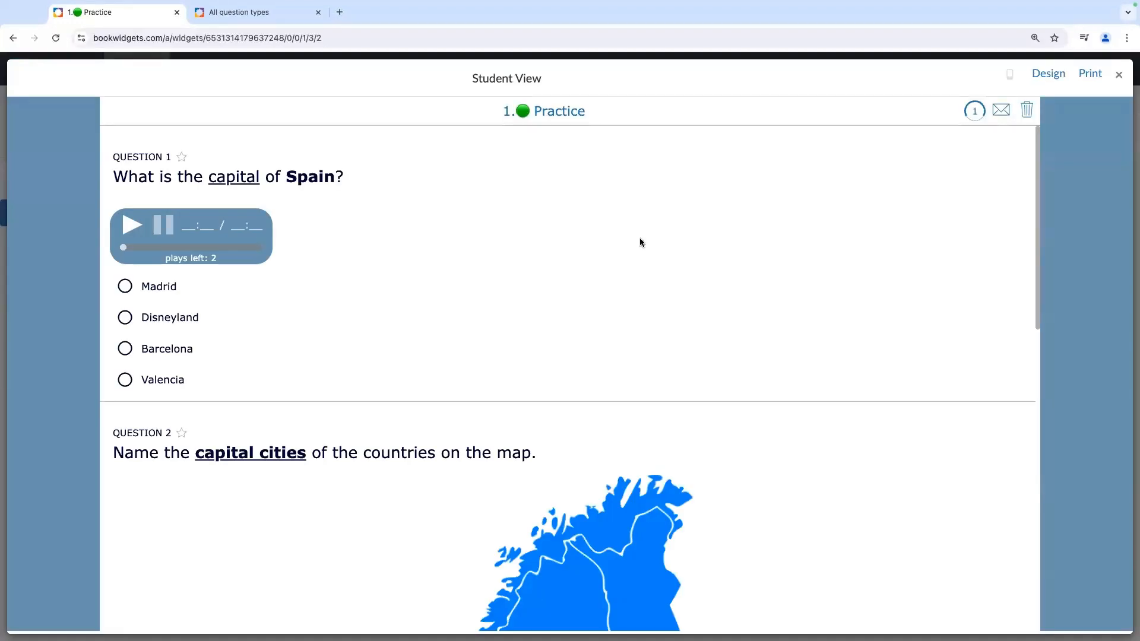
scroll(635, 343, down, 5)
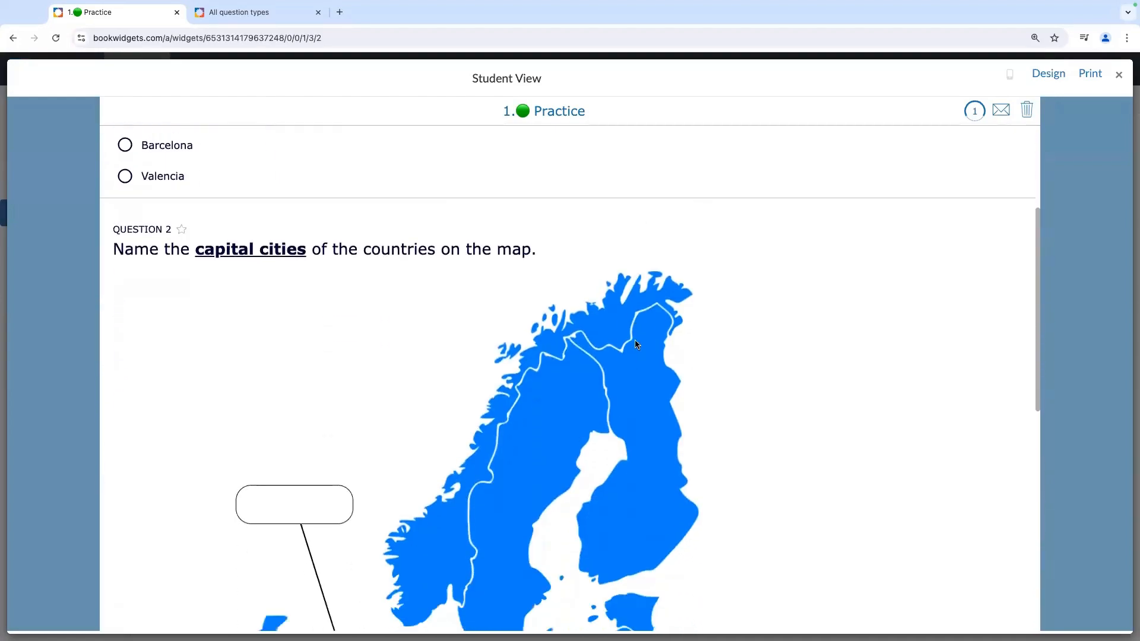
scroll(635, 344, down, 6)
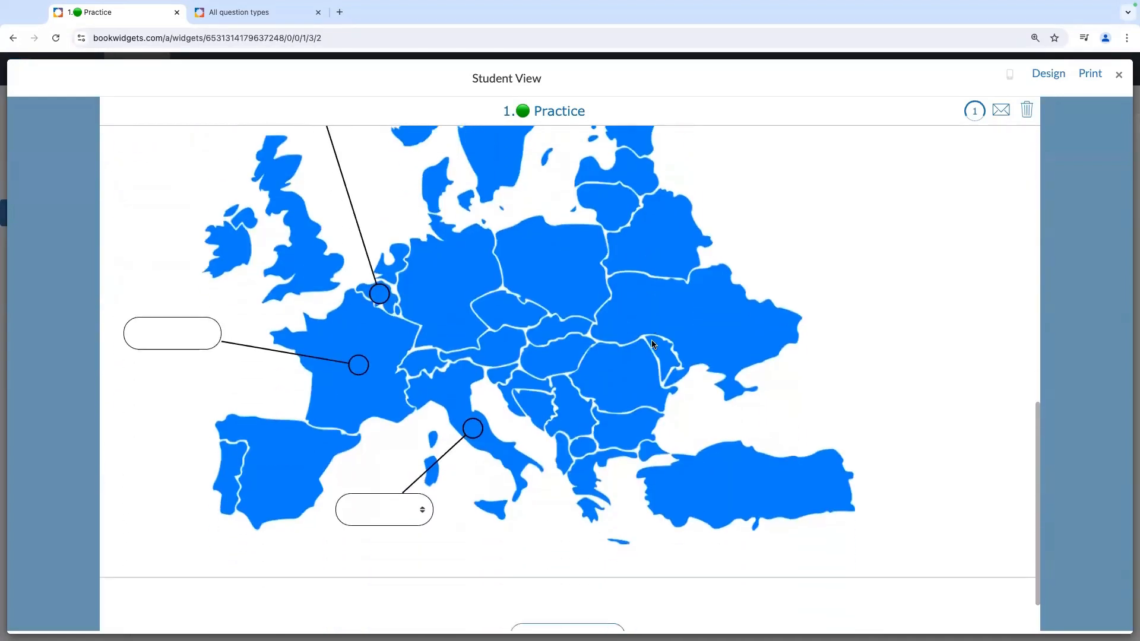
click(396, 450)
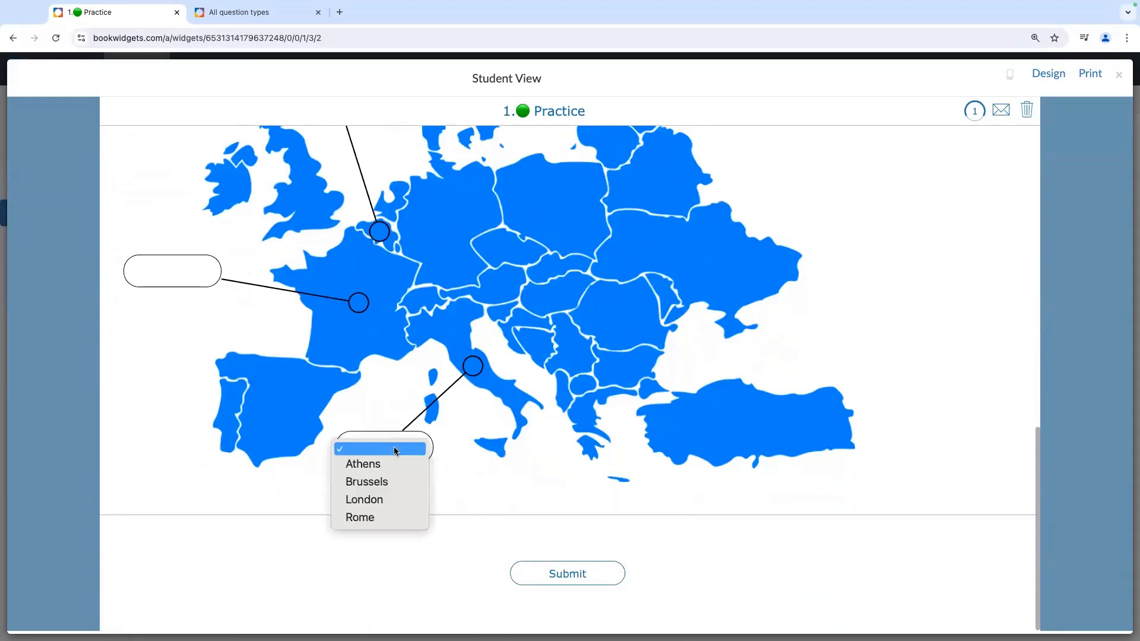
click(396, 450)
click(161, 274)
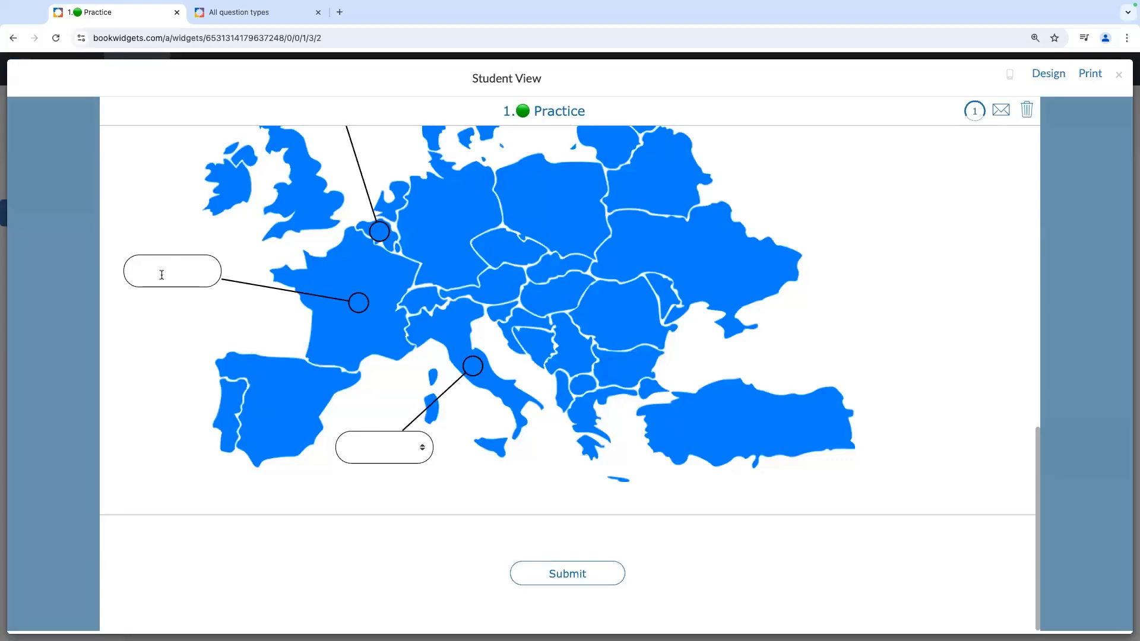
scroll(659, 340, up, 3)
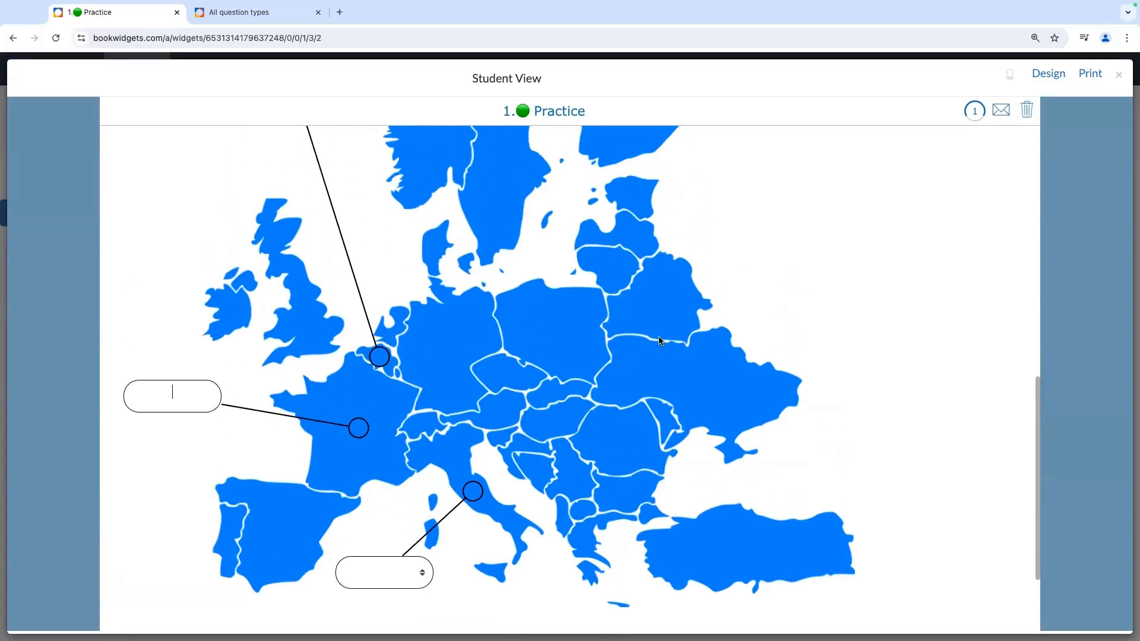
click(1116, 76)
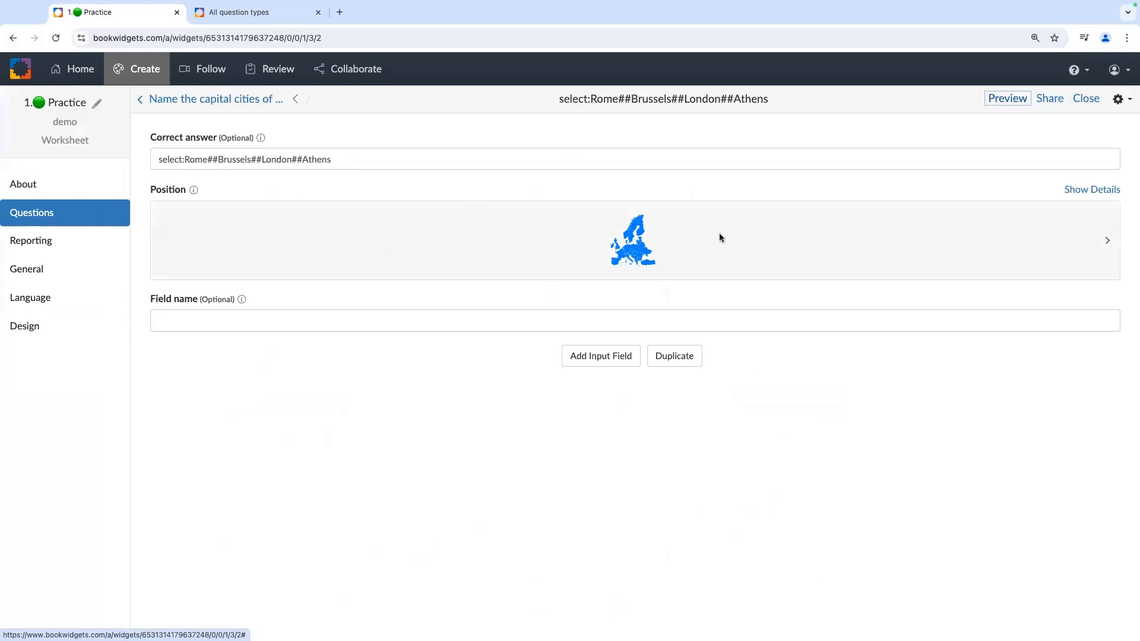
- Return to the worksheet's question list and add an Audio - picture match question
click(230, 102)
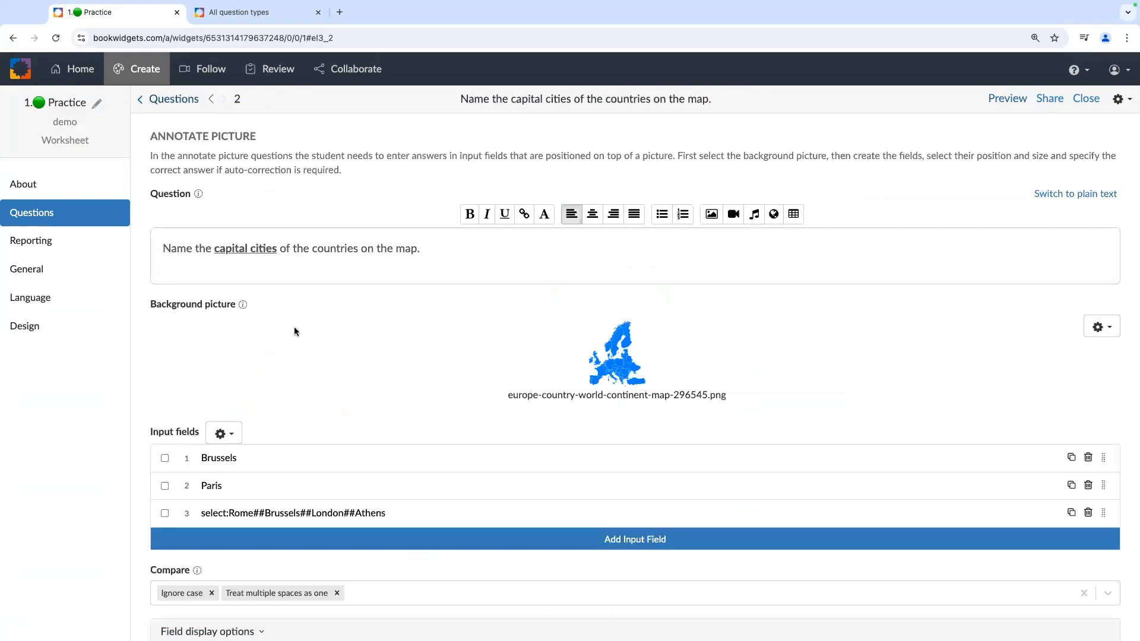
click(185, 98)
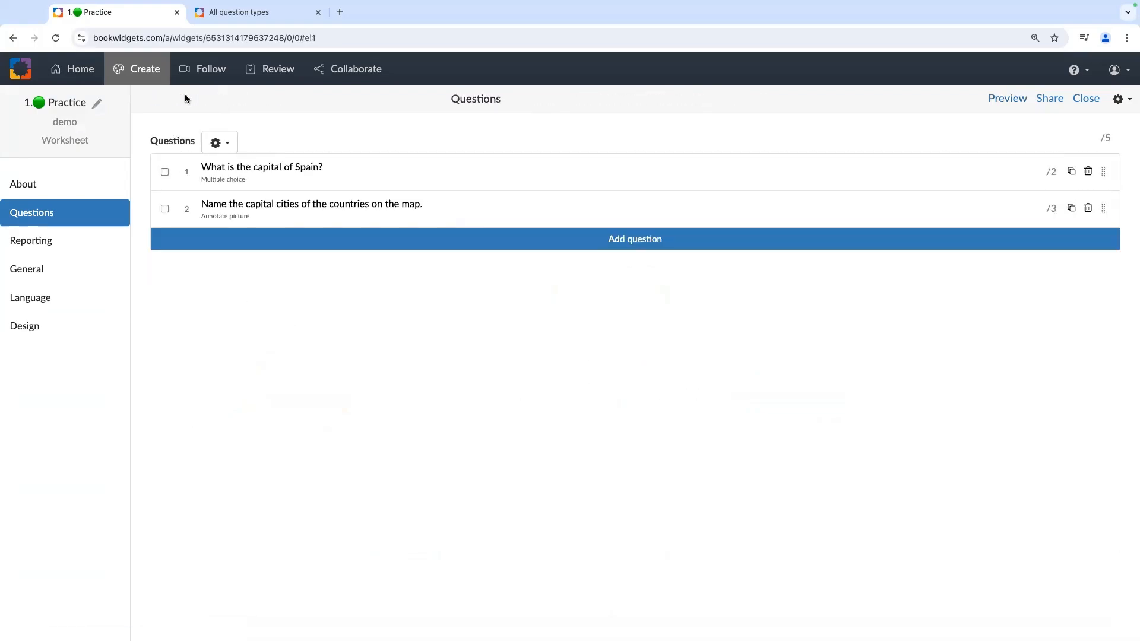
click(531, 245)
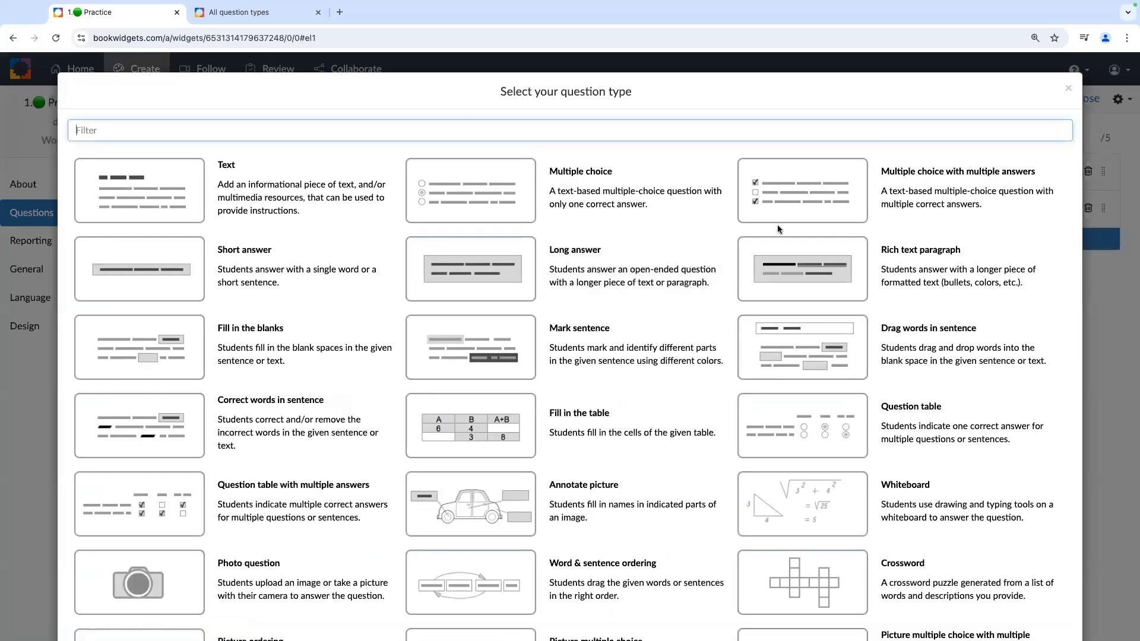
scroll(687, 392, down, 3)
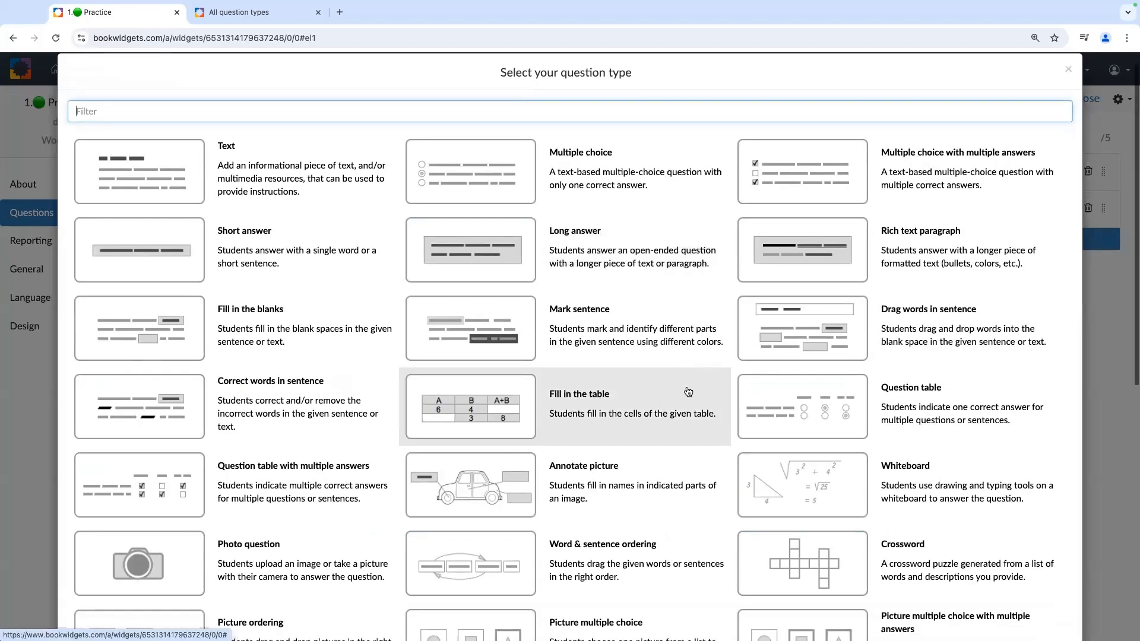
scroll(687, 391, down, 5)
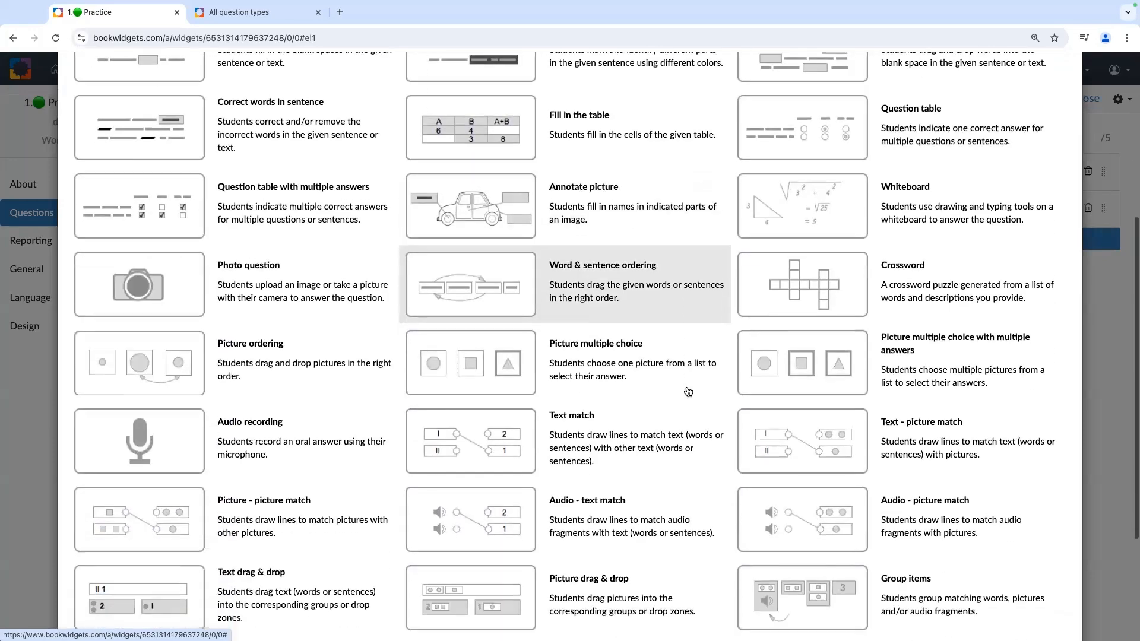
scroll(687, 391, down, 2)
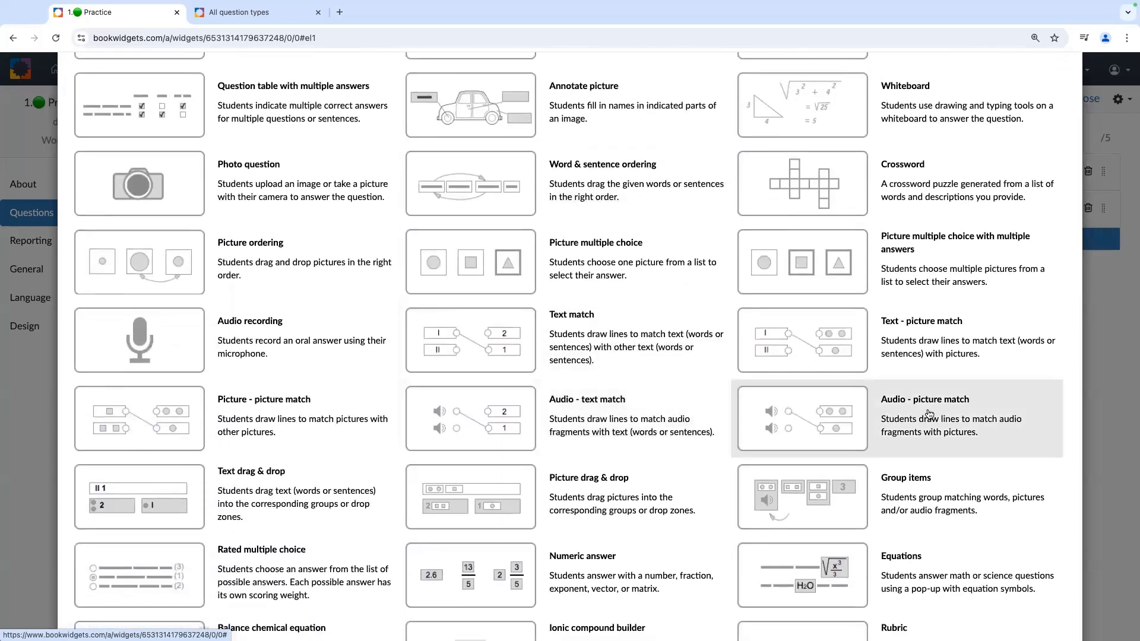
click(931, 415)
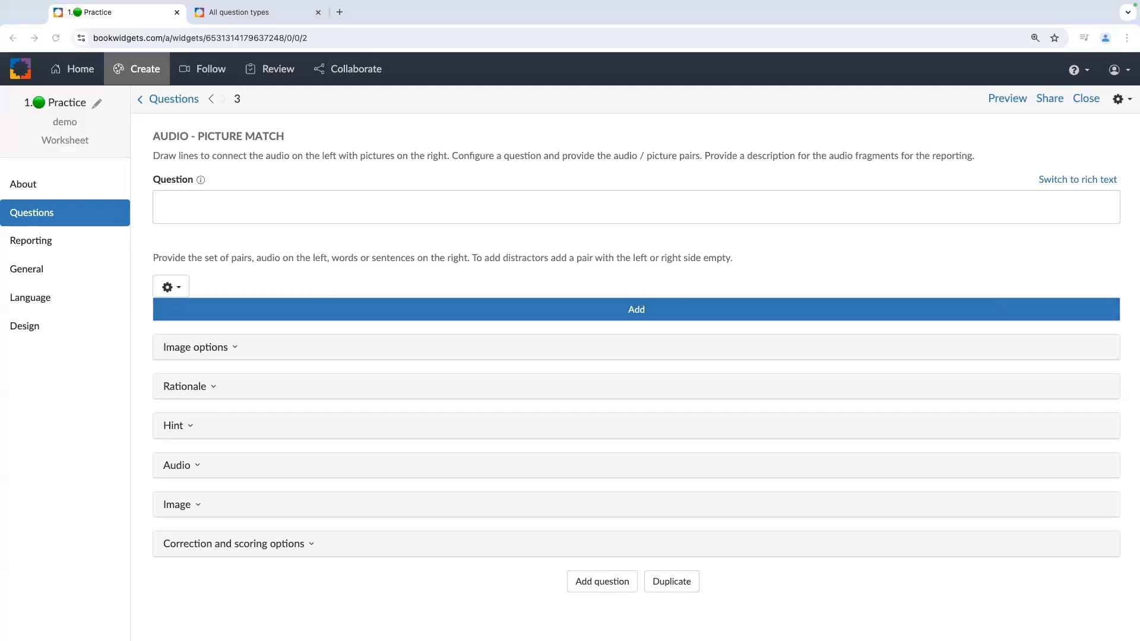
- Enter "Match the landmark with the country." as the question text of the audio-picture match question
click(349, 200)
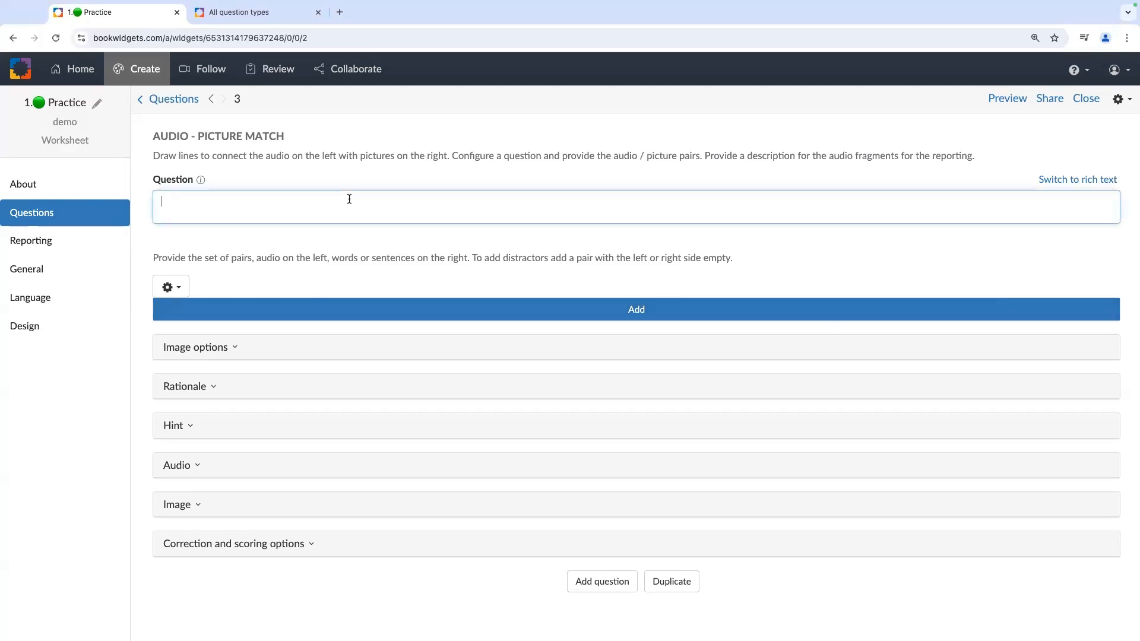
text(Match the landmark with)
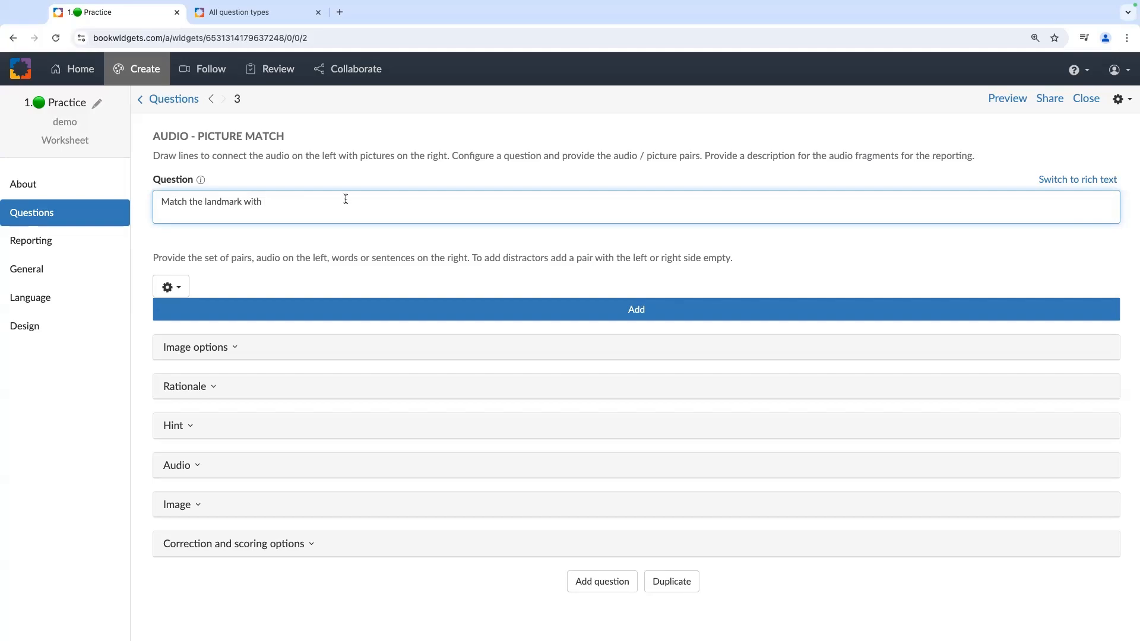
text( the country.)
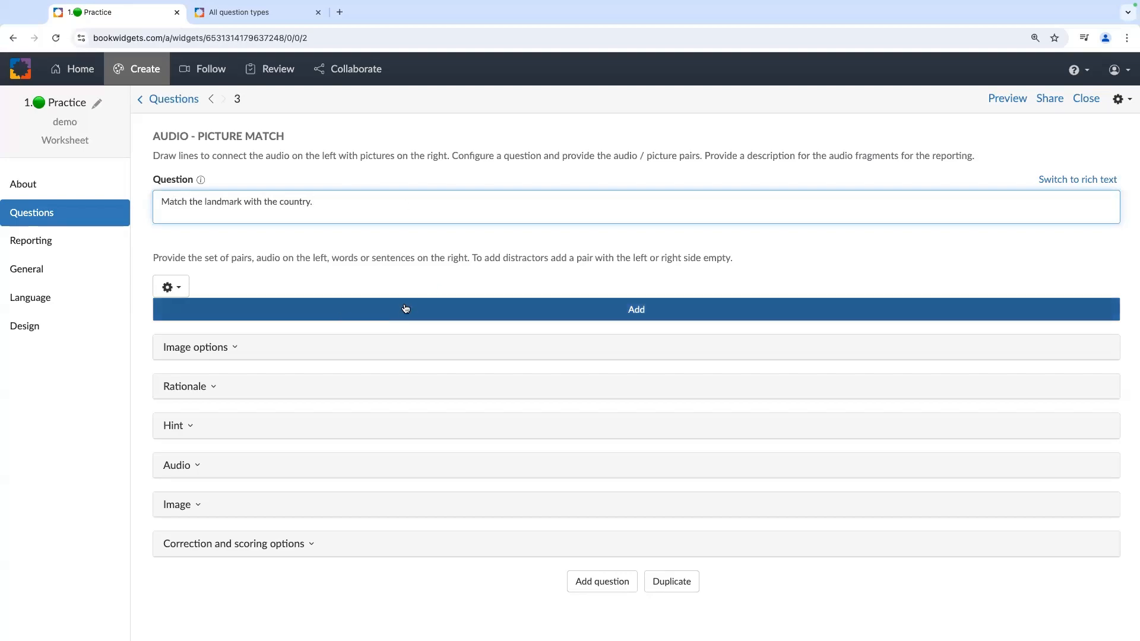
- Add a first audio-picture pair with the audio description "France"
click(405, 308)
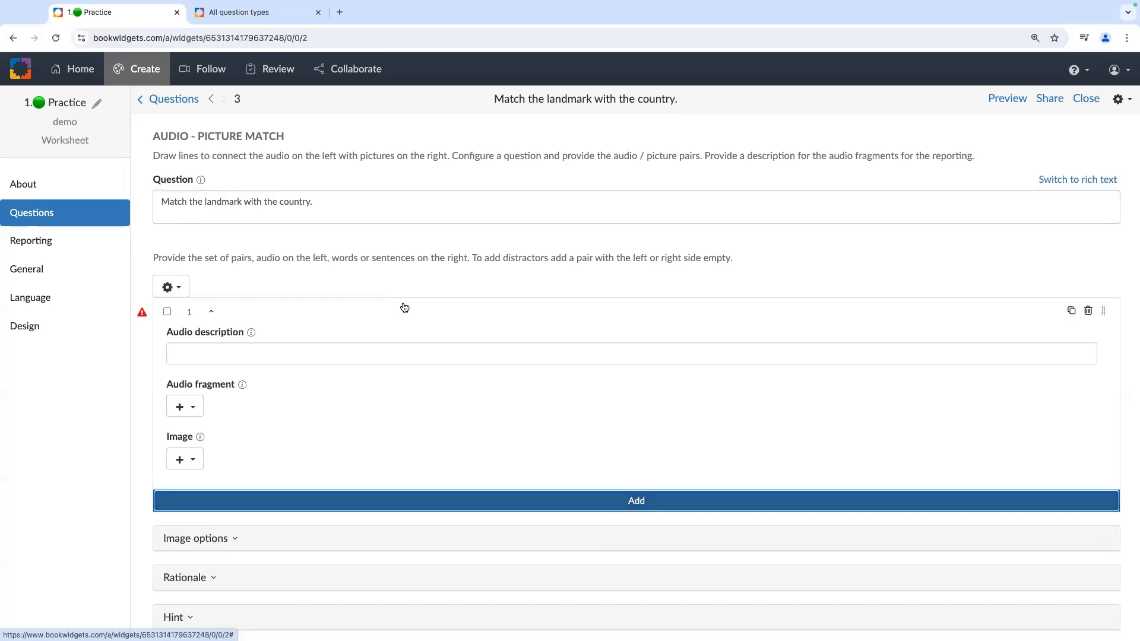
click(229, 351)
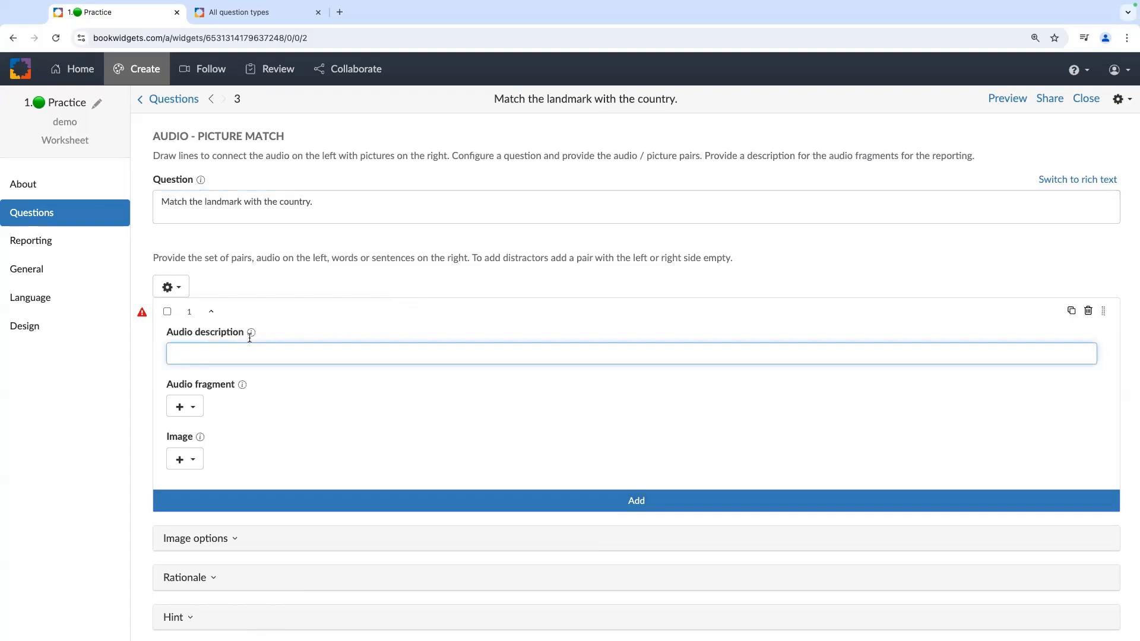
text(France)
- Record an audio fragment about 2 seconds long for the France pair, accepting it after playing it back
click(187, 408)
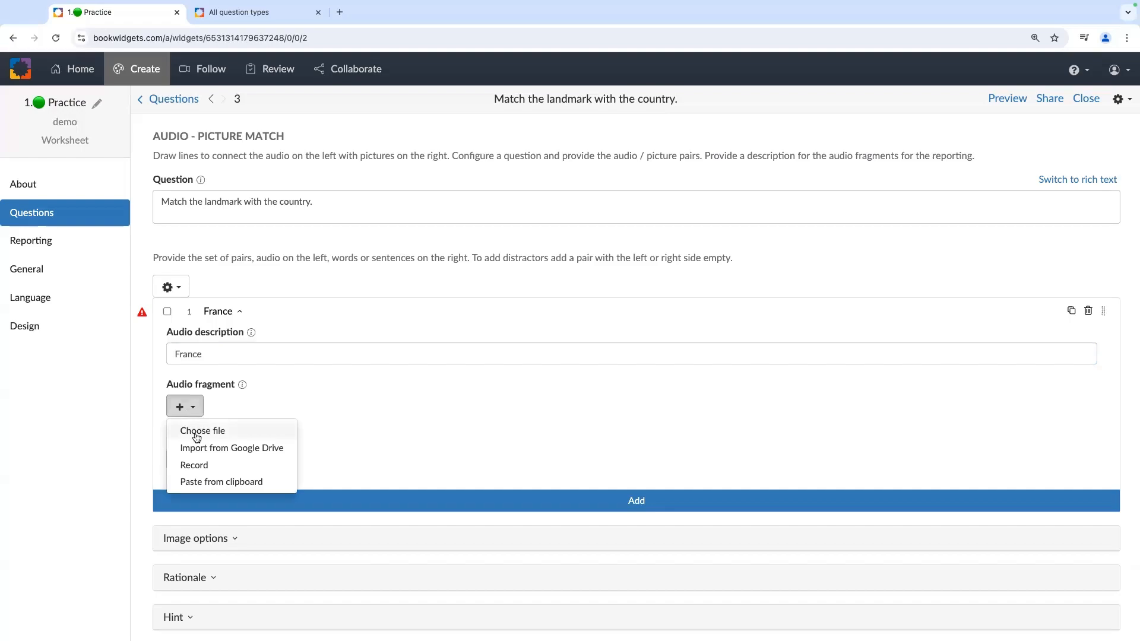
click(195, 464)
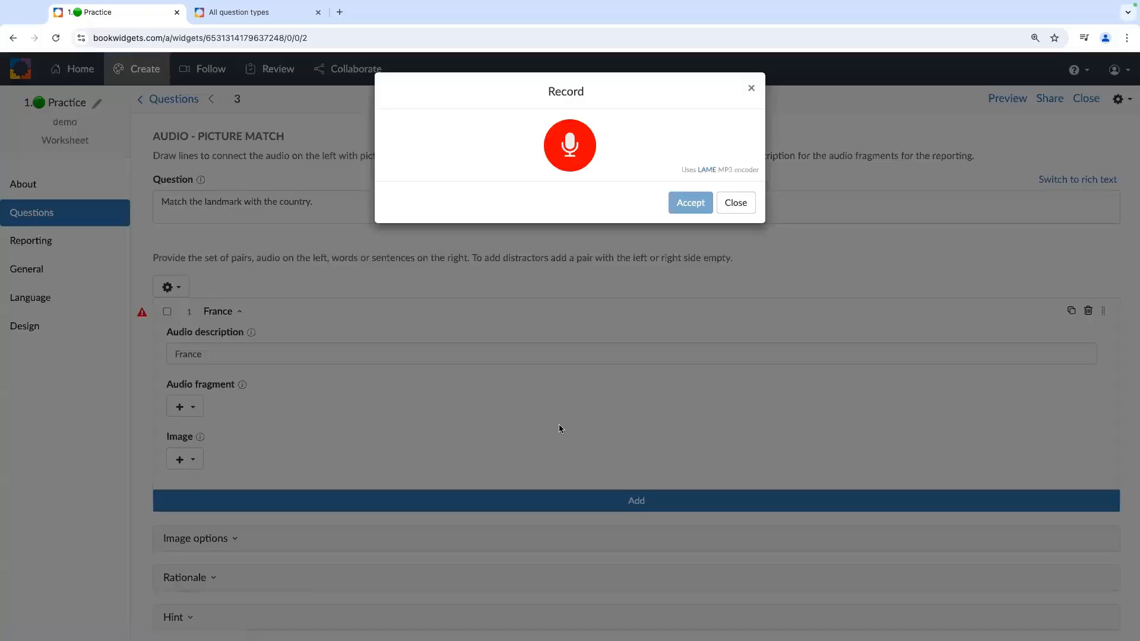
click(583, 158)
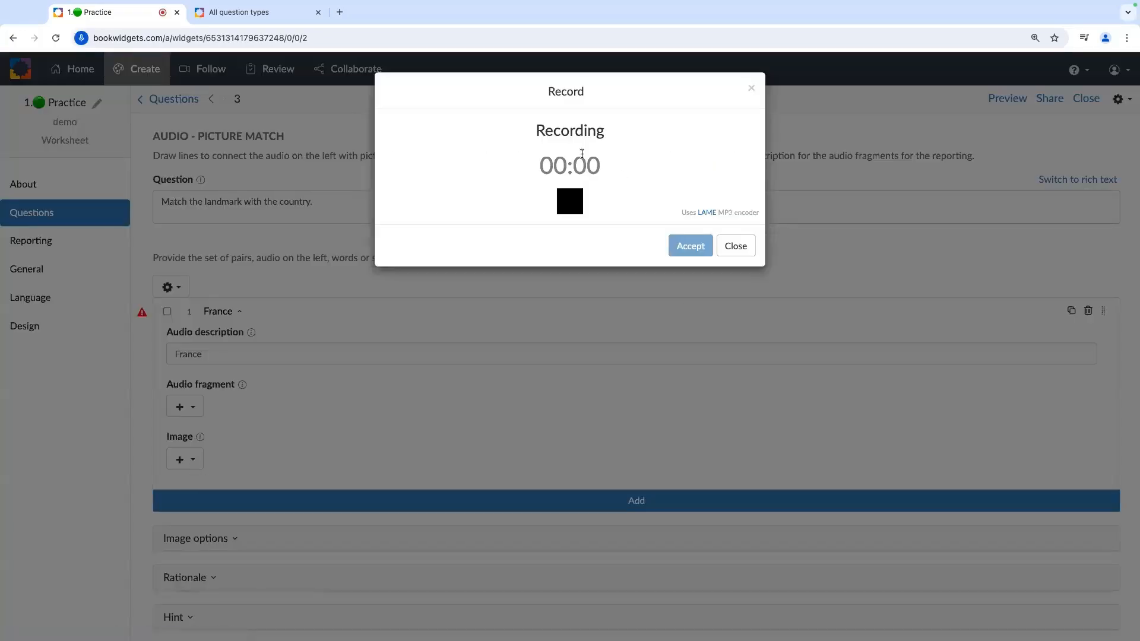
click(569, 205)
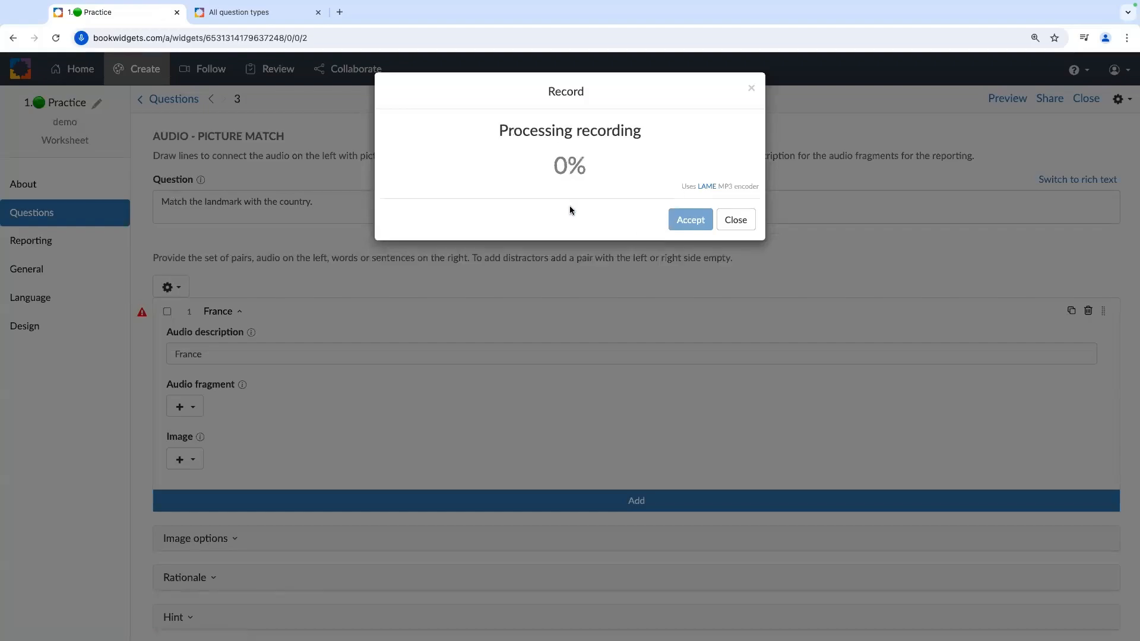
click(471, 203)
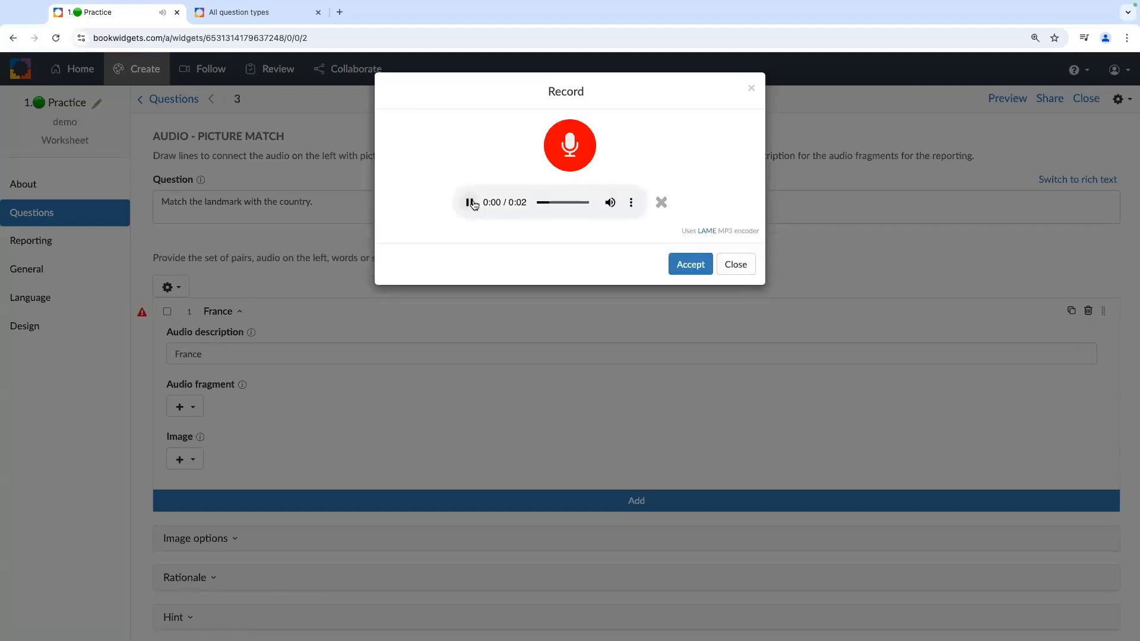
click(690, 264)
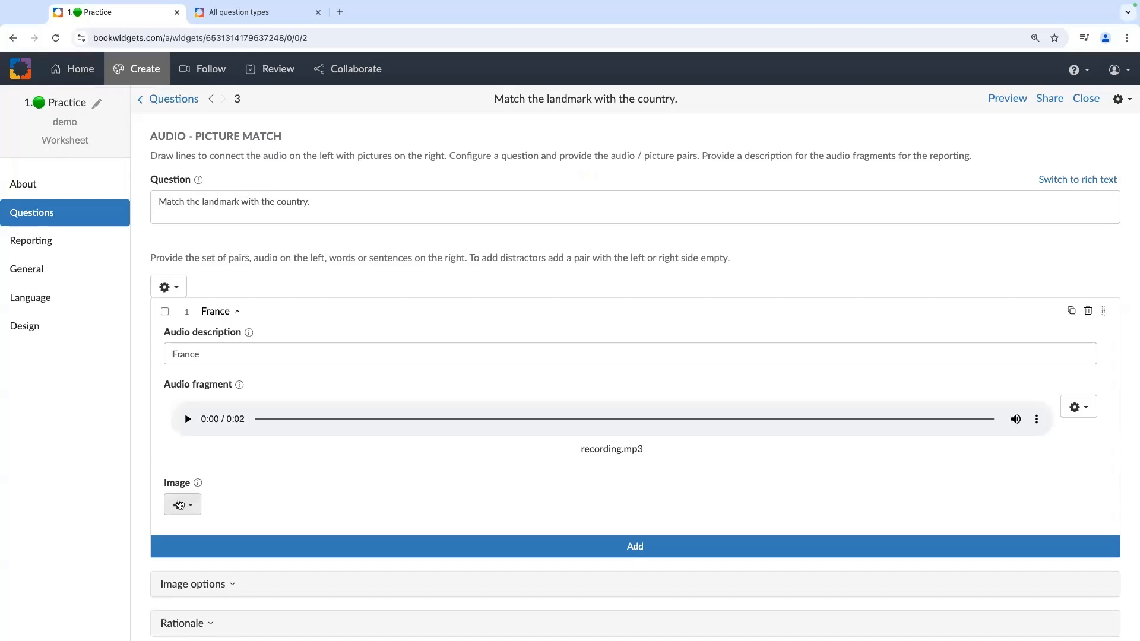
- Search online for "Louvre" and use the picture of the lit pyramid at dusk as the France pair's image
click(179, 505)
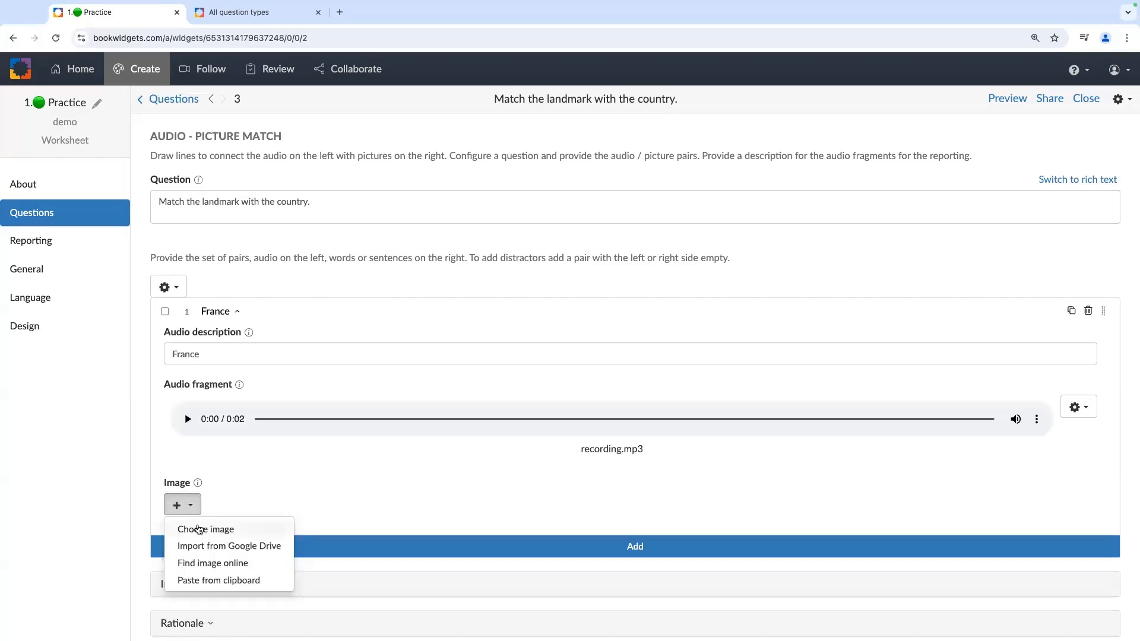
click(194, 562)
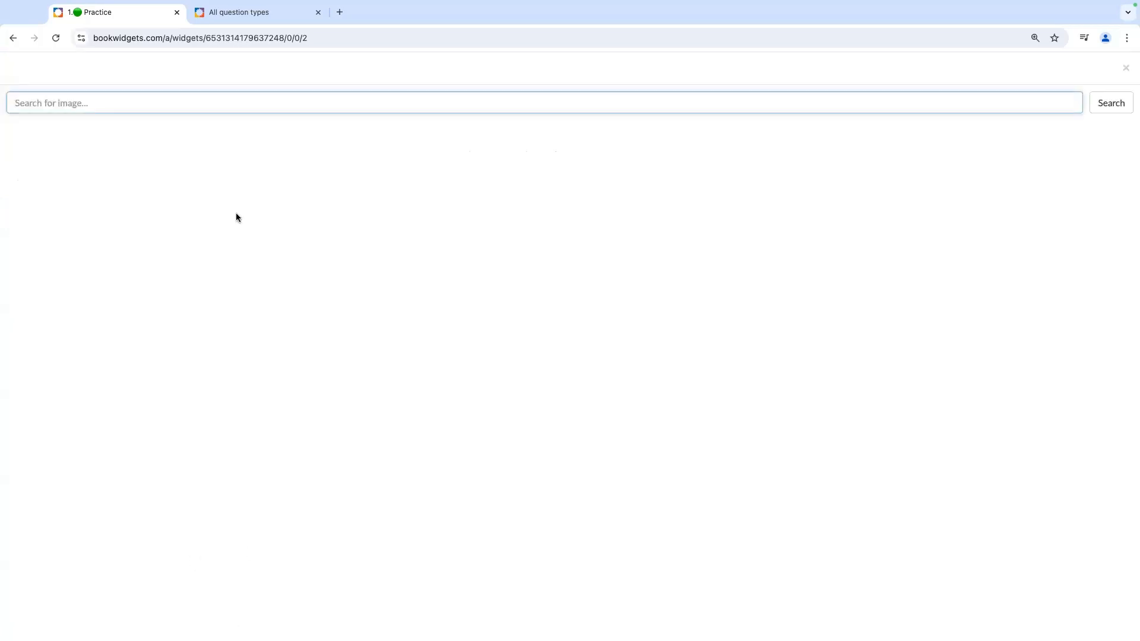
text(Louvre)
key(Return)
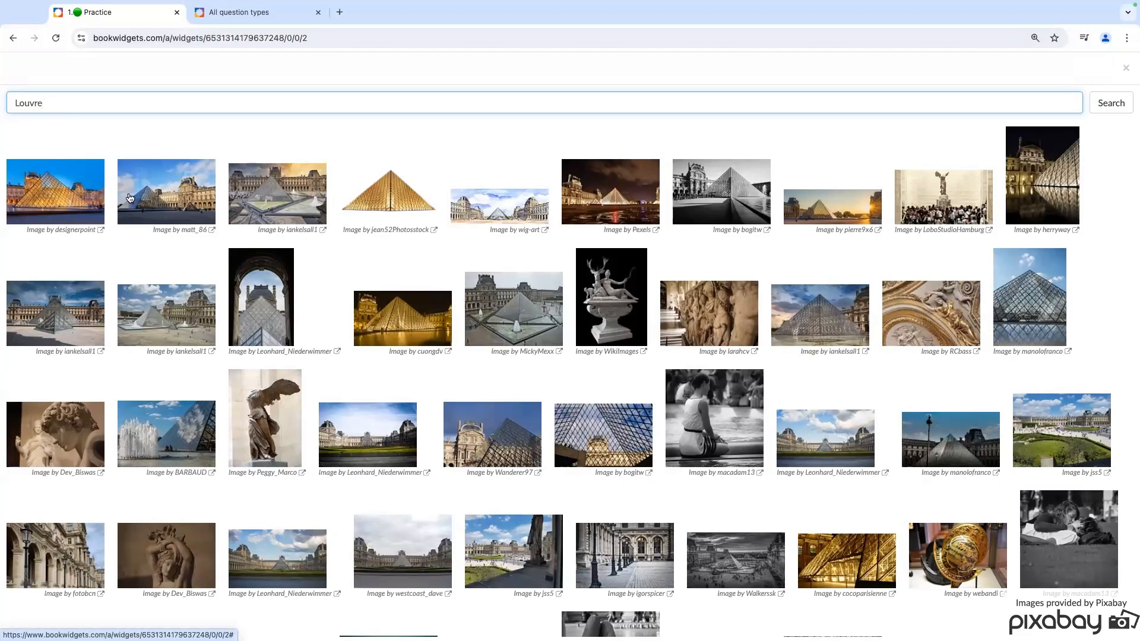
click(50, 198)
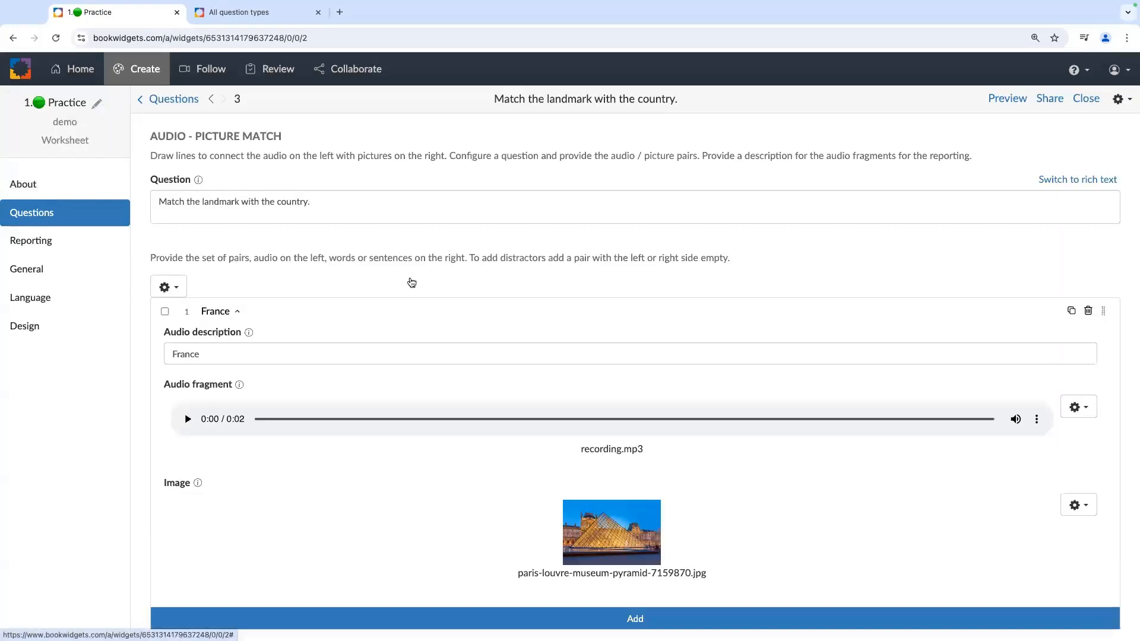
- Add a second audio-picture pair with the audio description "Italy"
scroll(384, 469, down, 1)
scroll(385, 469, down, 5)
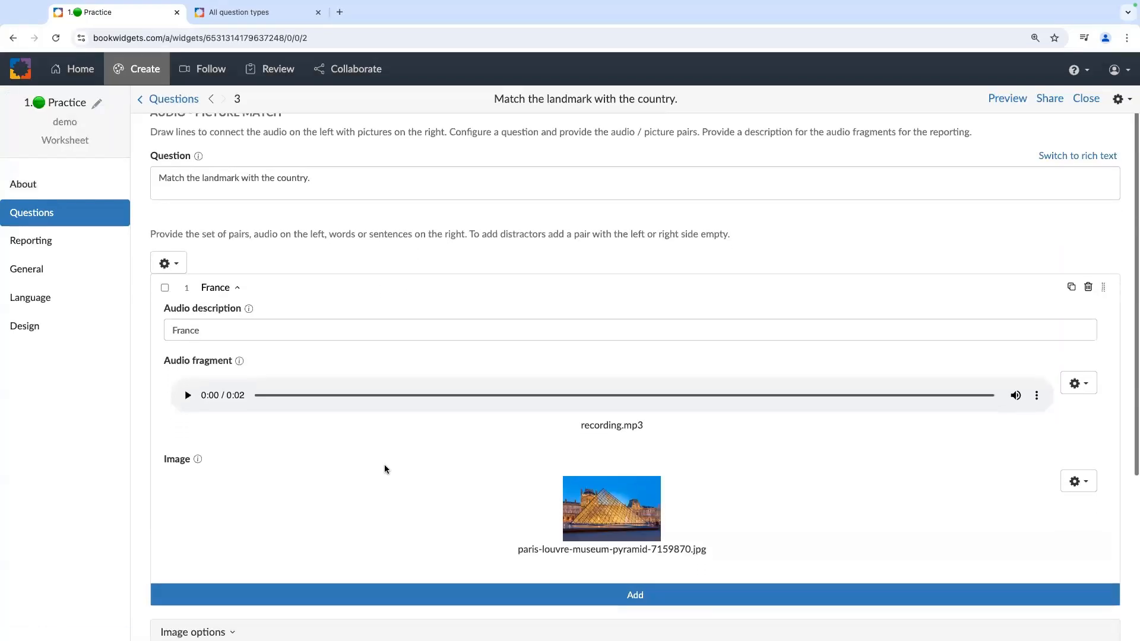
click(456, 428)
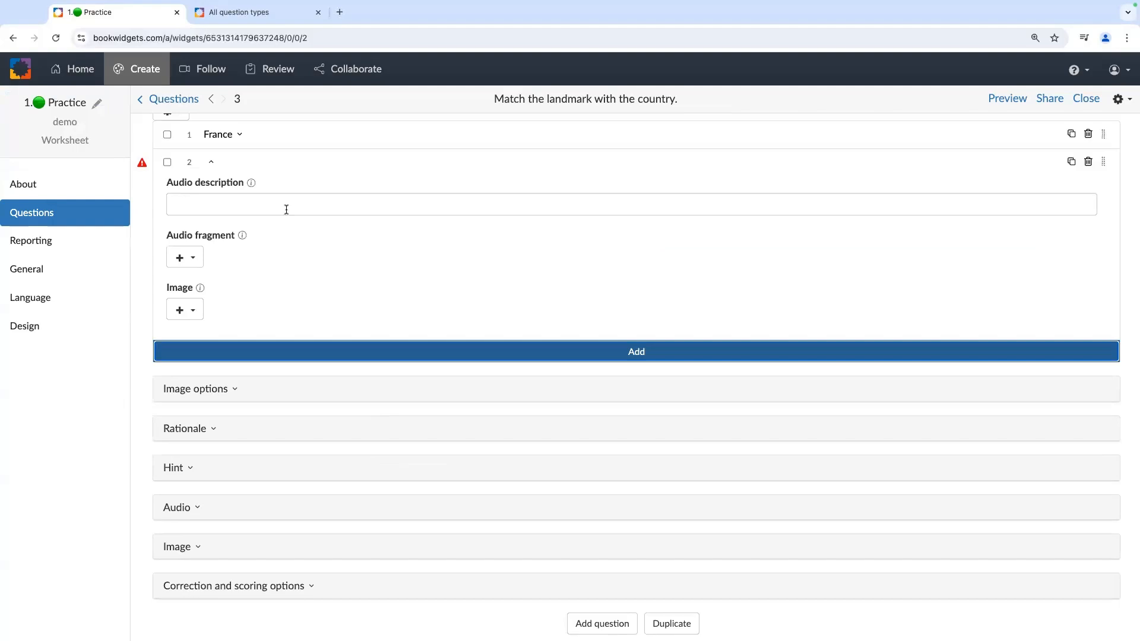
click(286, 208)
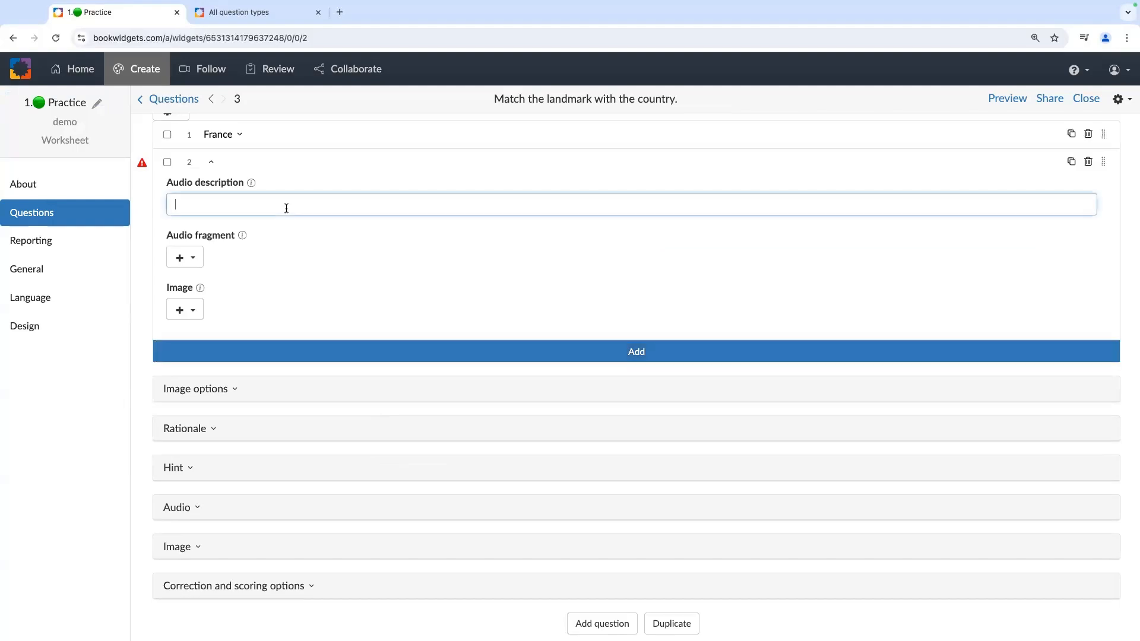
text(Italy)
- Record an audio fragment about 2 seconds long for the Italy pair, play it back and accept it
click(196, 259)
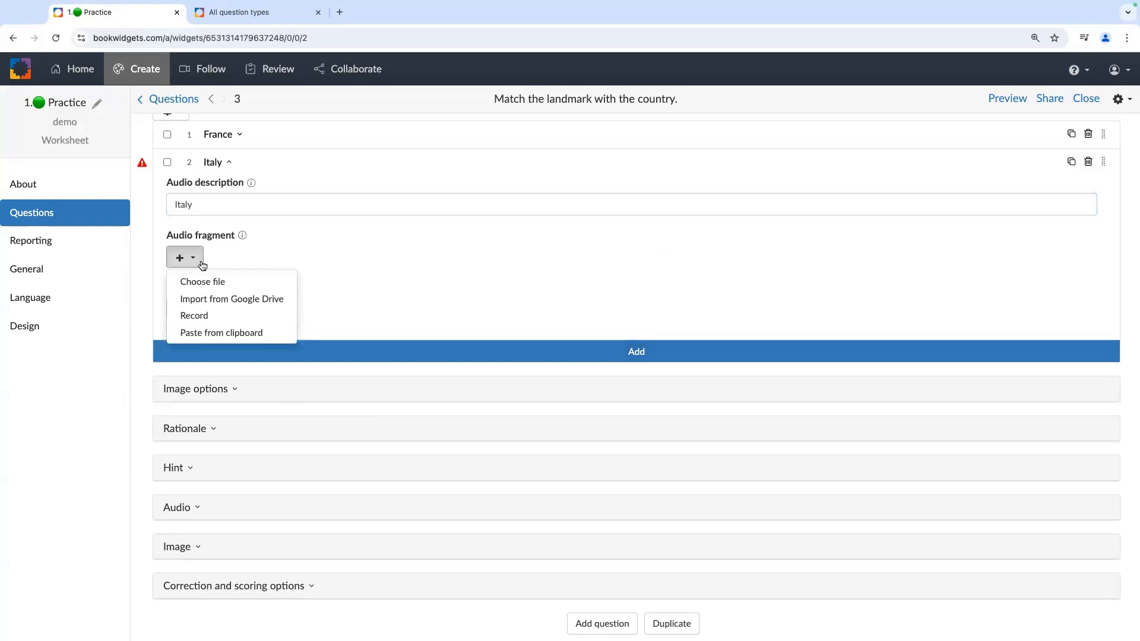
click(206, 311)
click(569, 146)
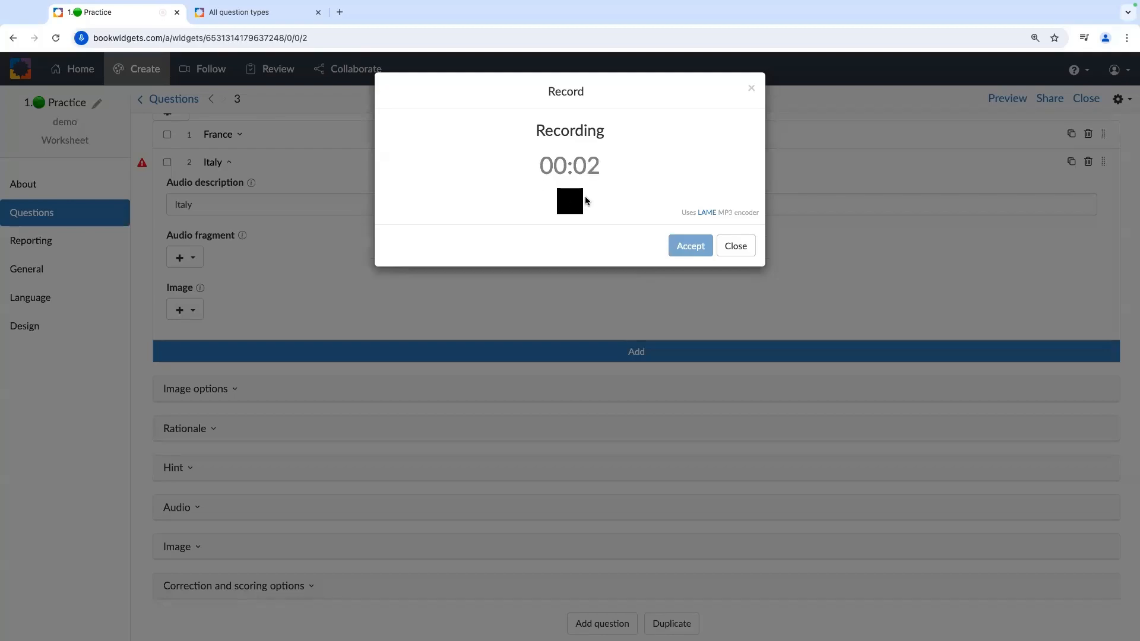
click(574, 203)
click(469, 202)
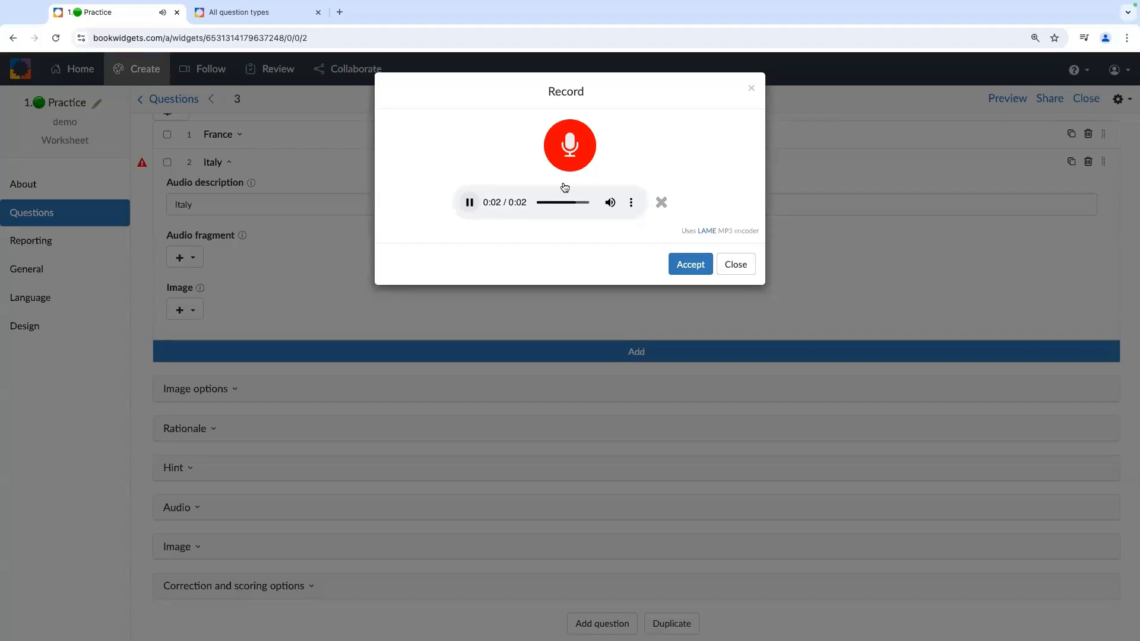
click(688, 261)
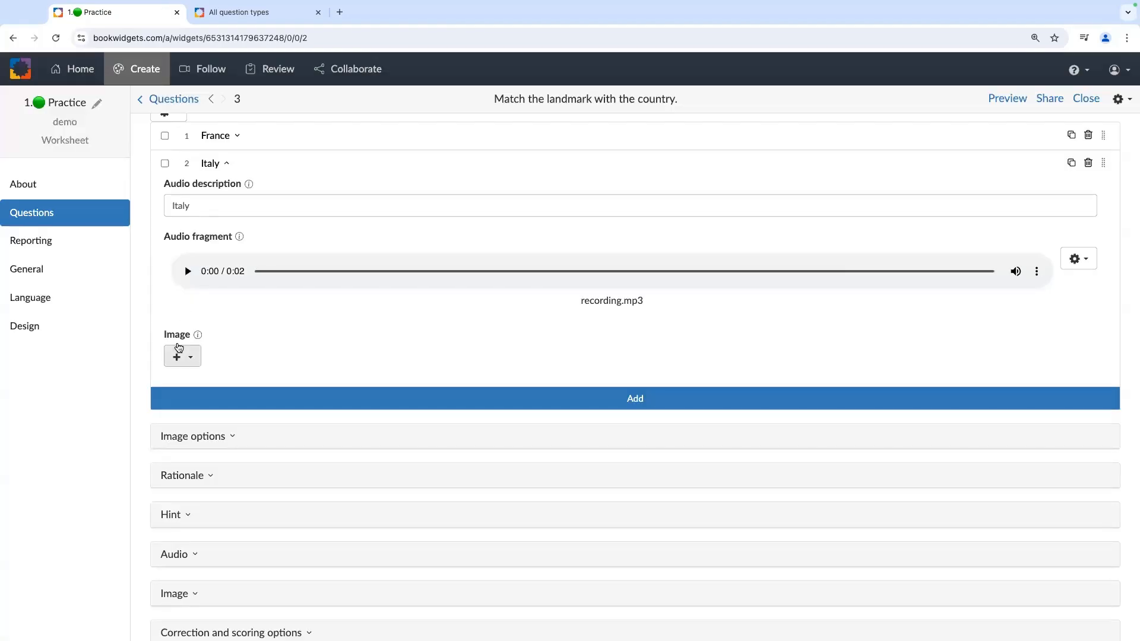
- Search online for "Venice" and use the picture of the domed church above the blue canal as the Italy pair's image
click(179, 350)
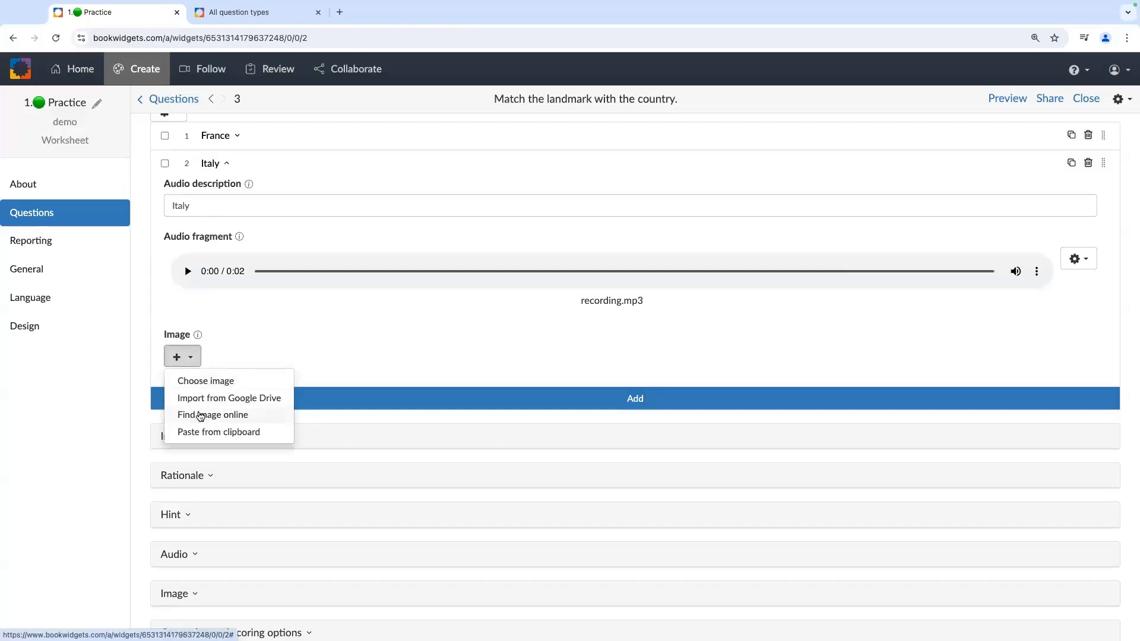
click(200, 415)
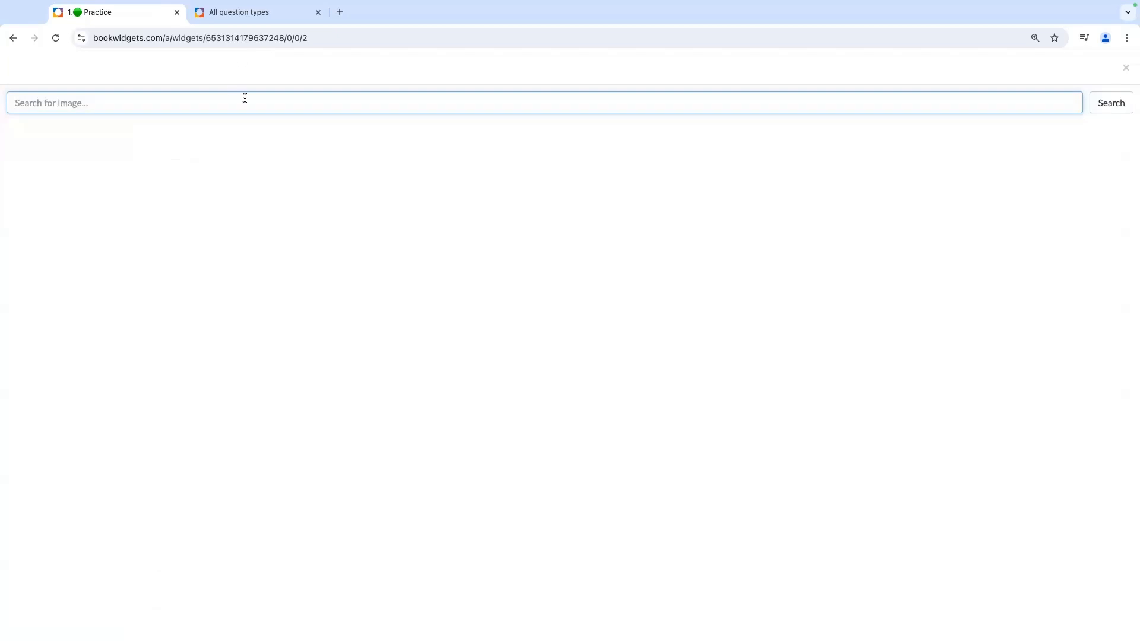
text(Venice)
key(Return)
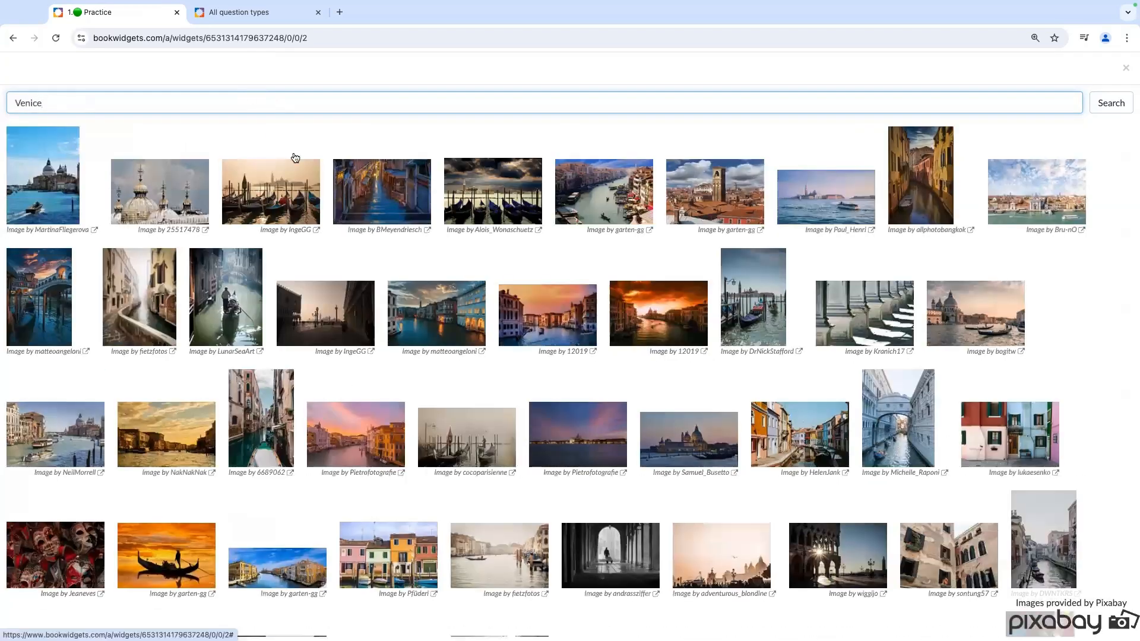
click(43, 190)
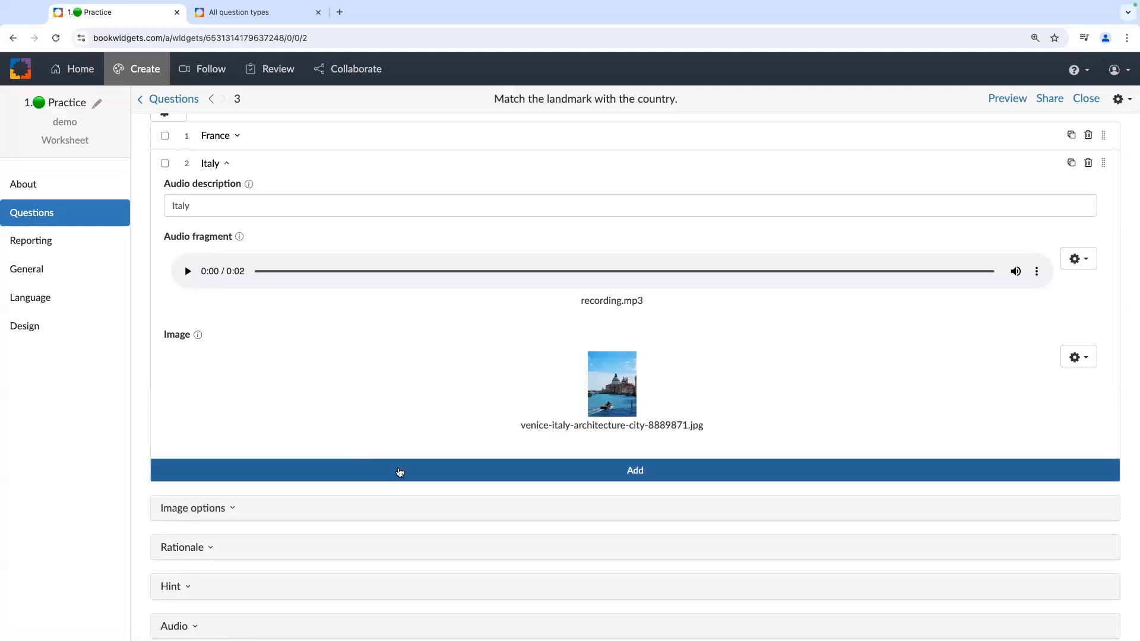
- Add a third audio-picture pair with the audio description "Greece"
click(399, 473)
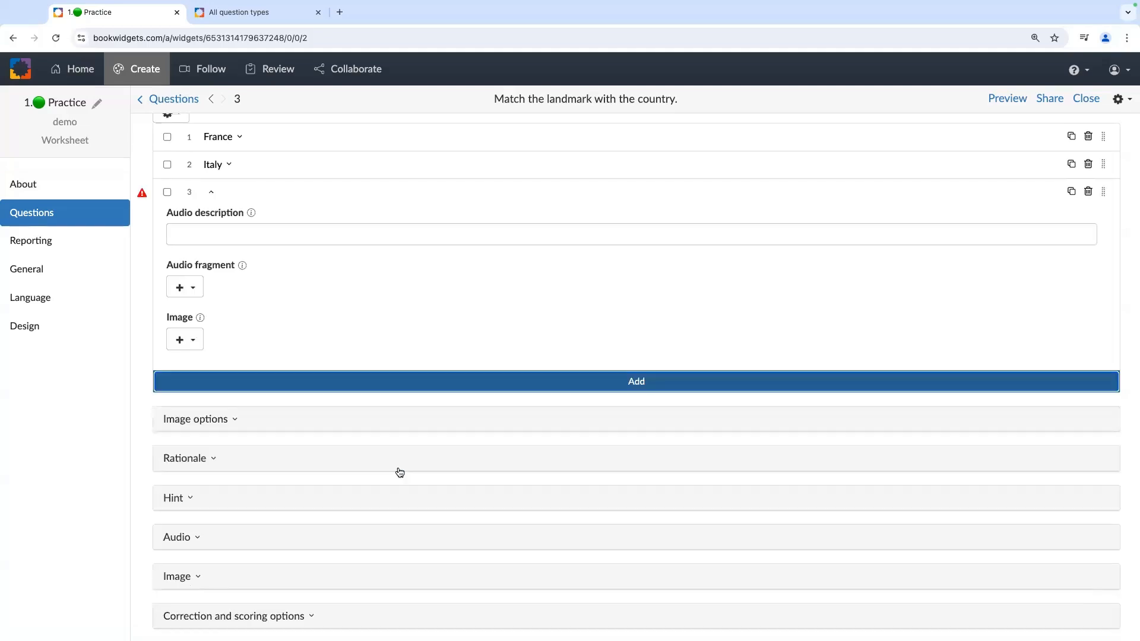
click(207, 237)
text(Greece)
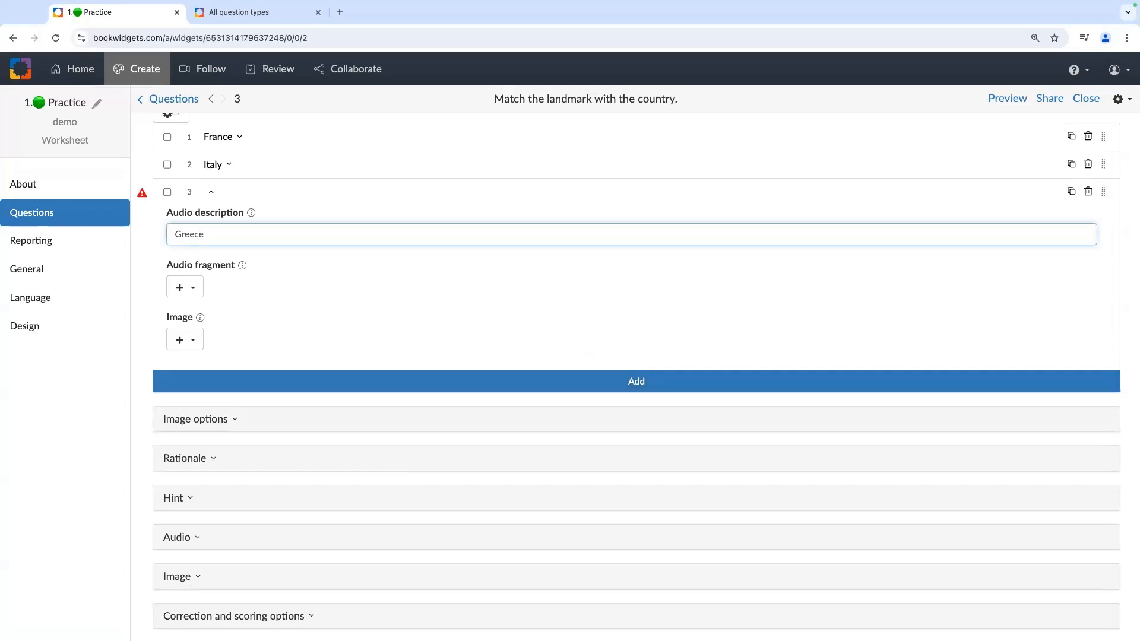
- Record an audio fragment about 2 seconds long for the Greece pair
click(184, 287)
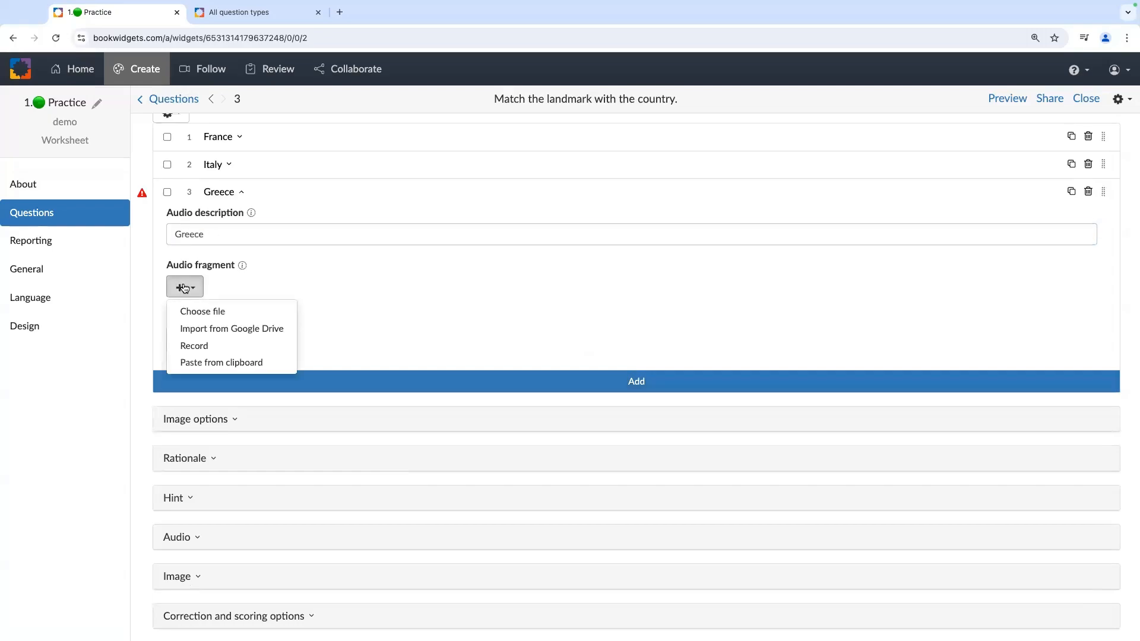
click(206, 345)
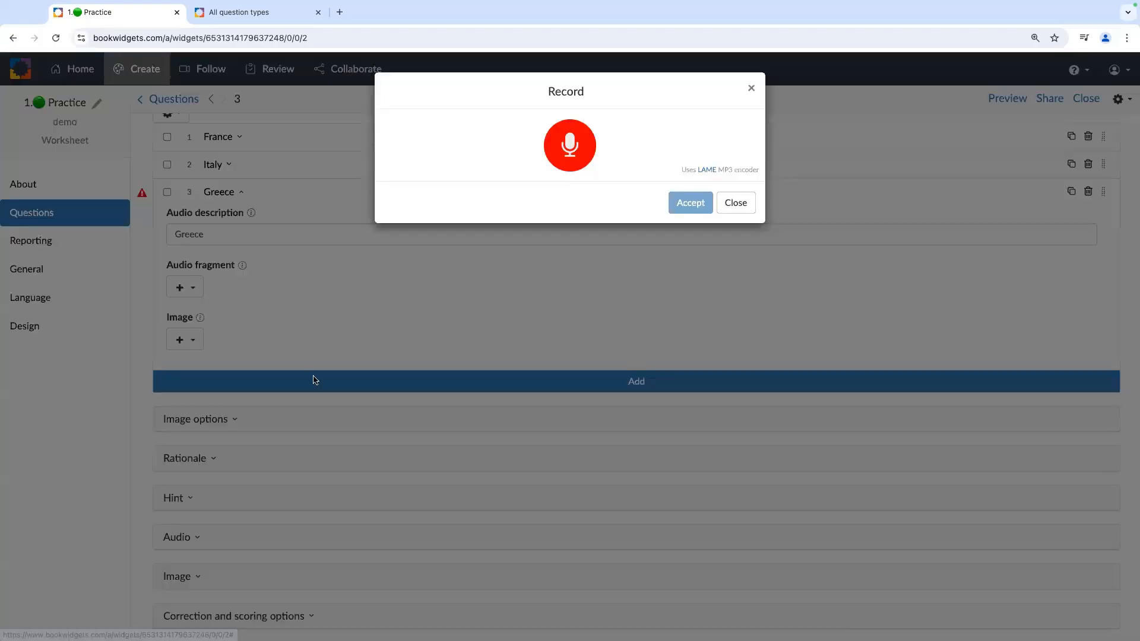
click(566, 150)
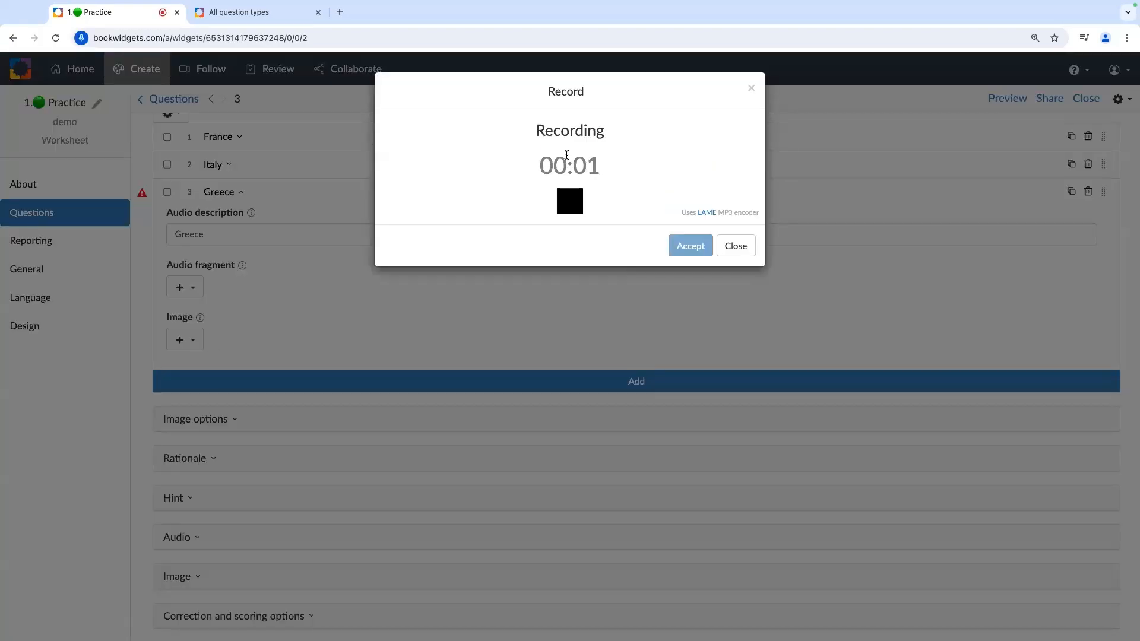
click(578, 207)
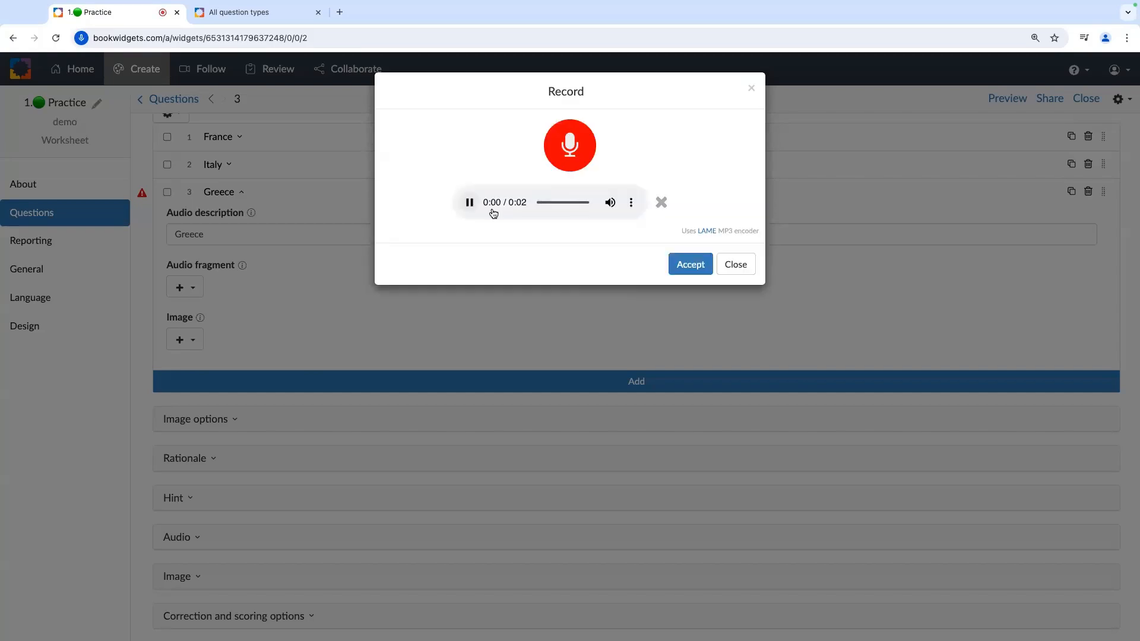
- Accept the Greece audio recording and add the night-time Acropolis picture to the pair from an online image search for "Parthenon"
click(689, 265)
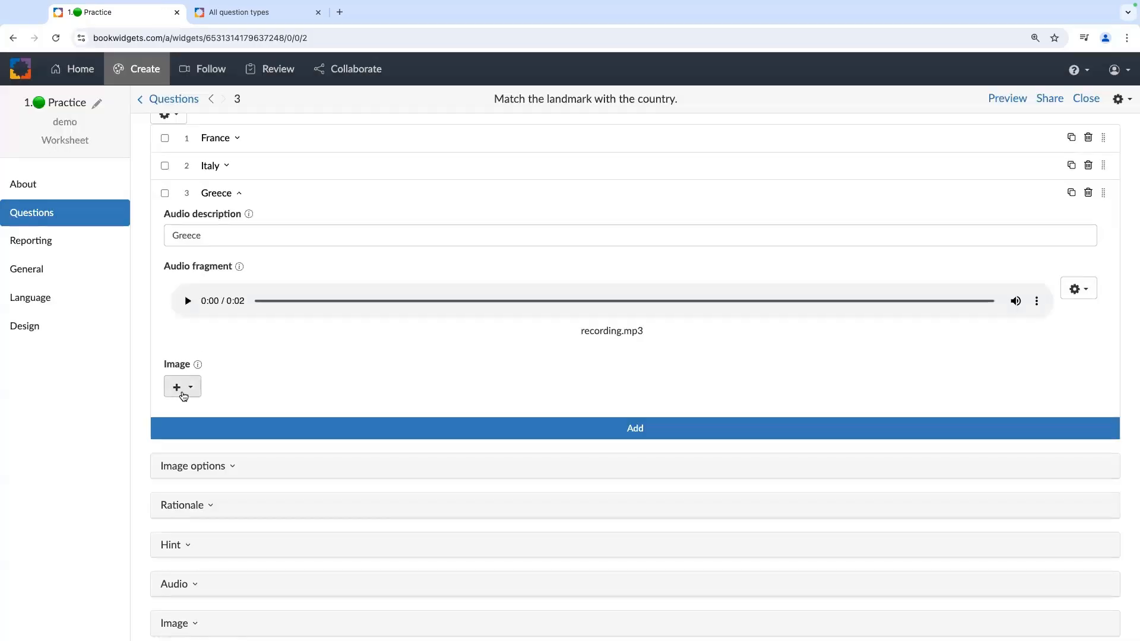
click(184, 397)
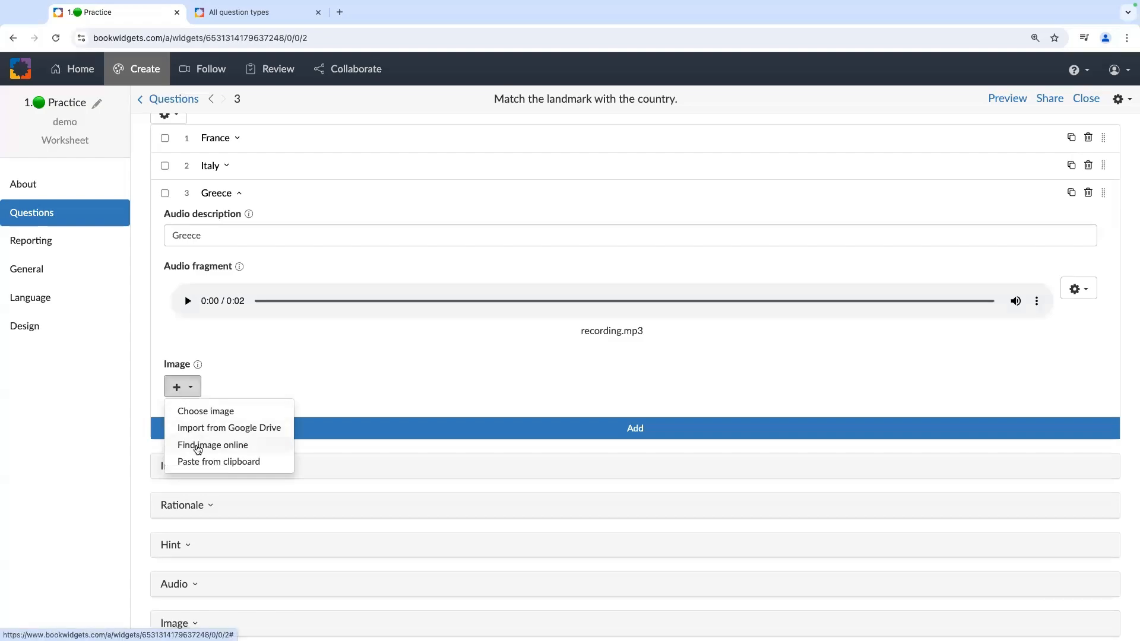
click(199, 445)
text(Parthenon)
key(Return)
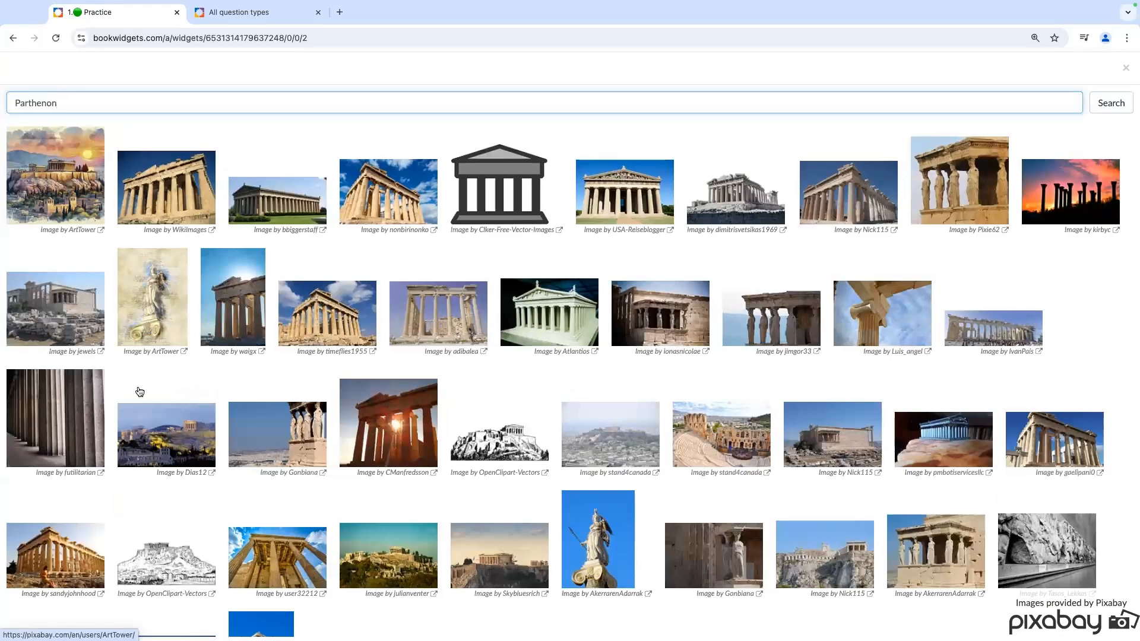
click(182, 431)
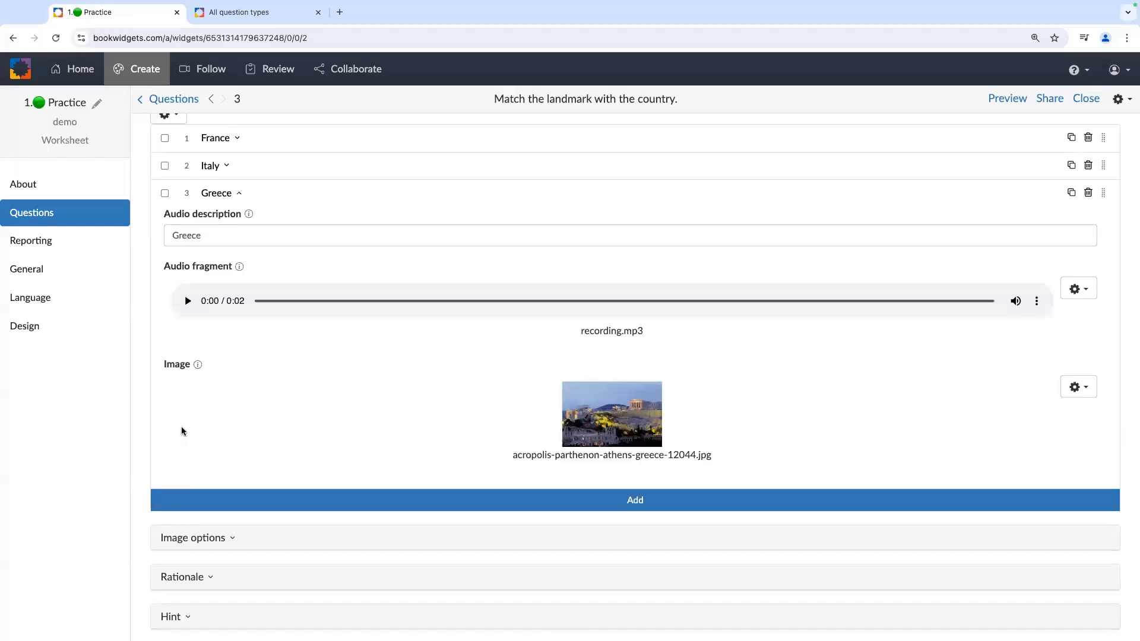
- Set the landmark-matching question's scoring weight to 2 in its correction and scoring options
scroll(362, 409, down, 1)
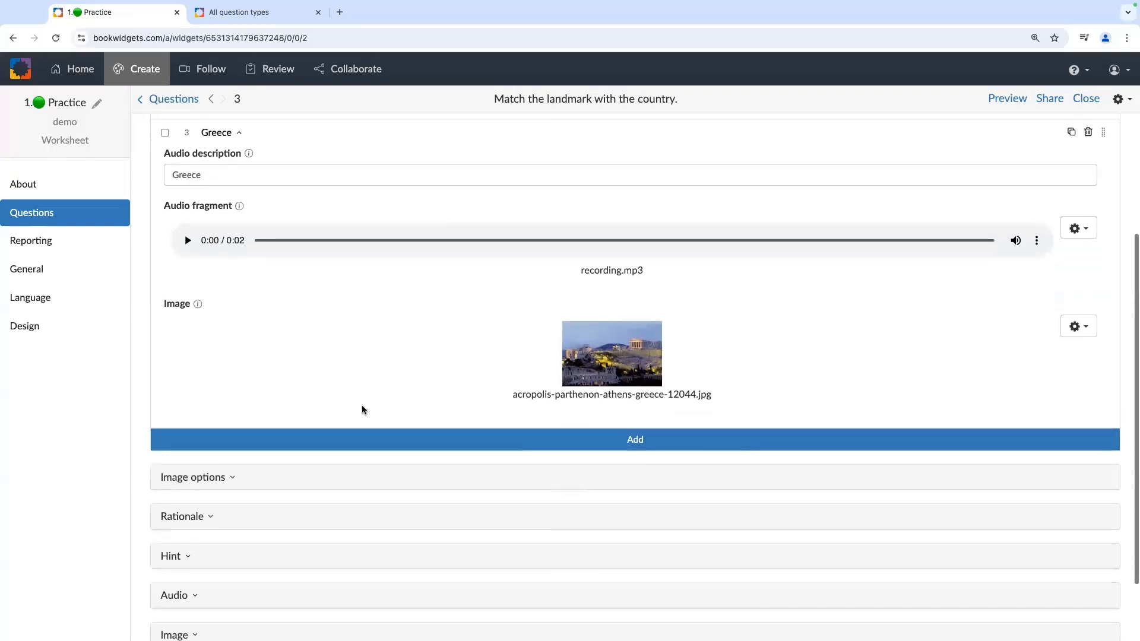
scroll(362, 410, down, 1)
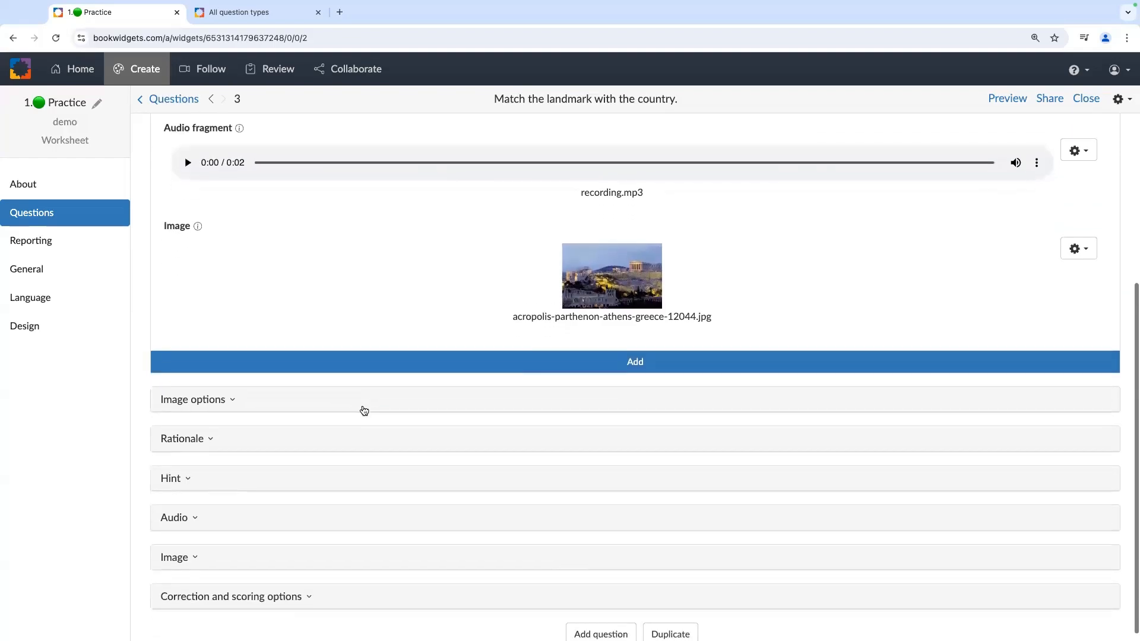
scroll(364, 410, down, 1)
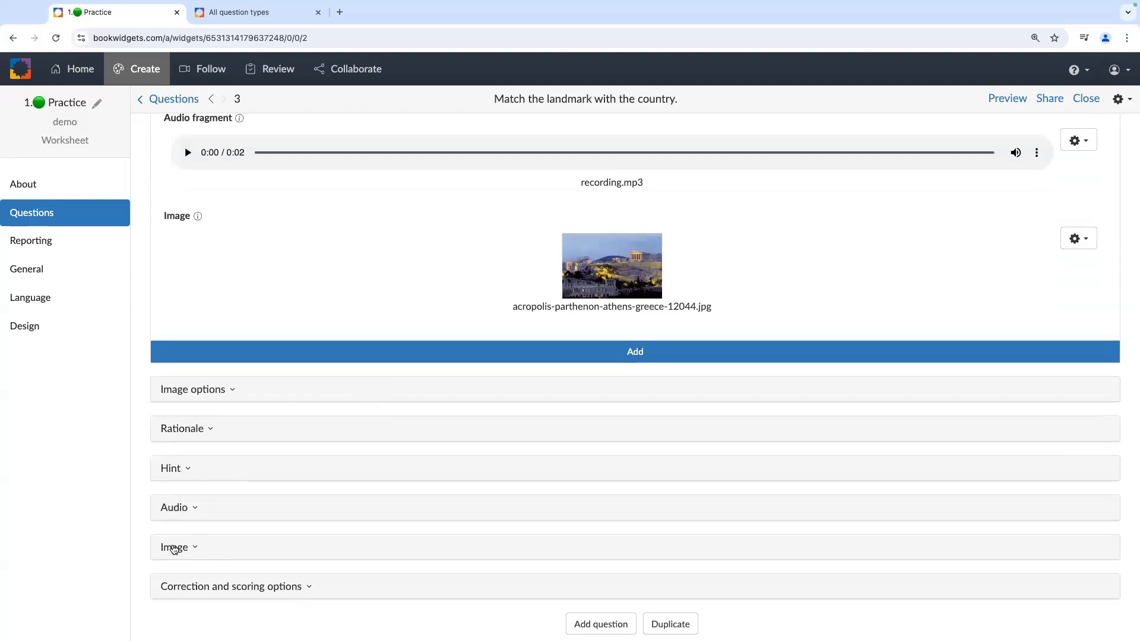
click(205, 588)
scroll(220, 588, down, 1)
click(191, 566)
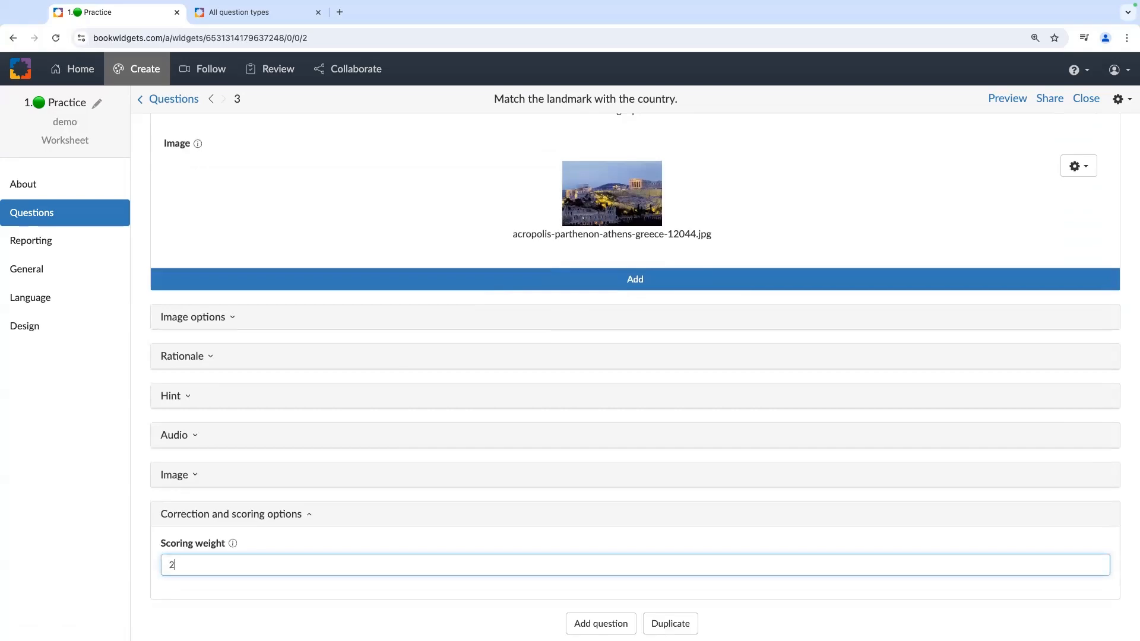
click(272, 547)
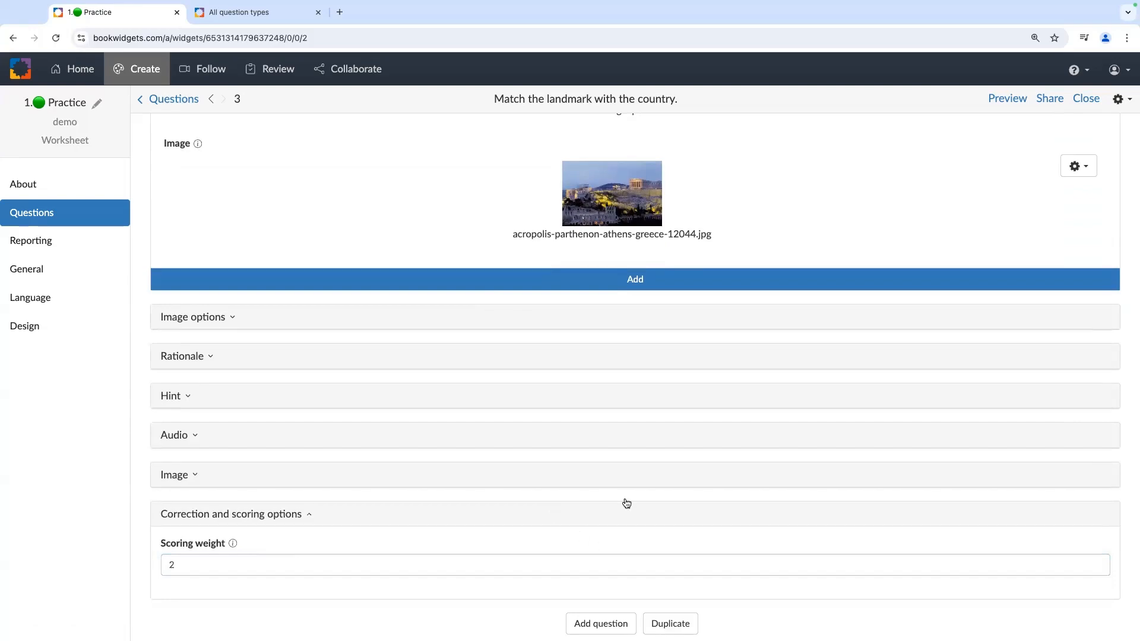
- Import the question "What capital city would you like to visit? Why?" from the Capitals quiz into the worksheet
scroll(618, 477, up, 5)
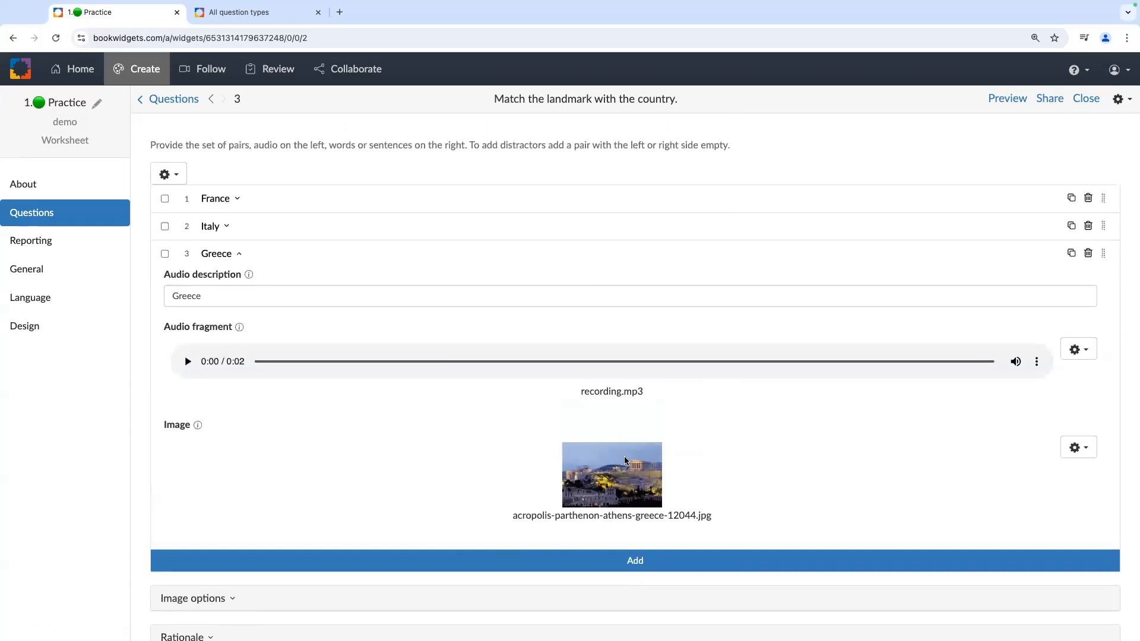
scroll(624, 456, down, 5)
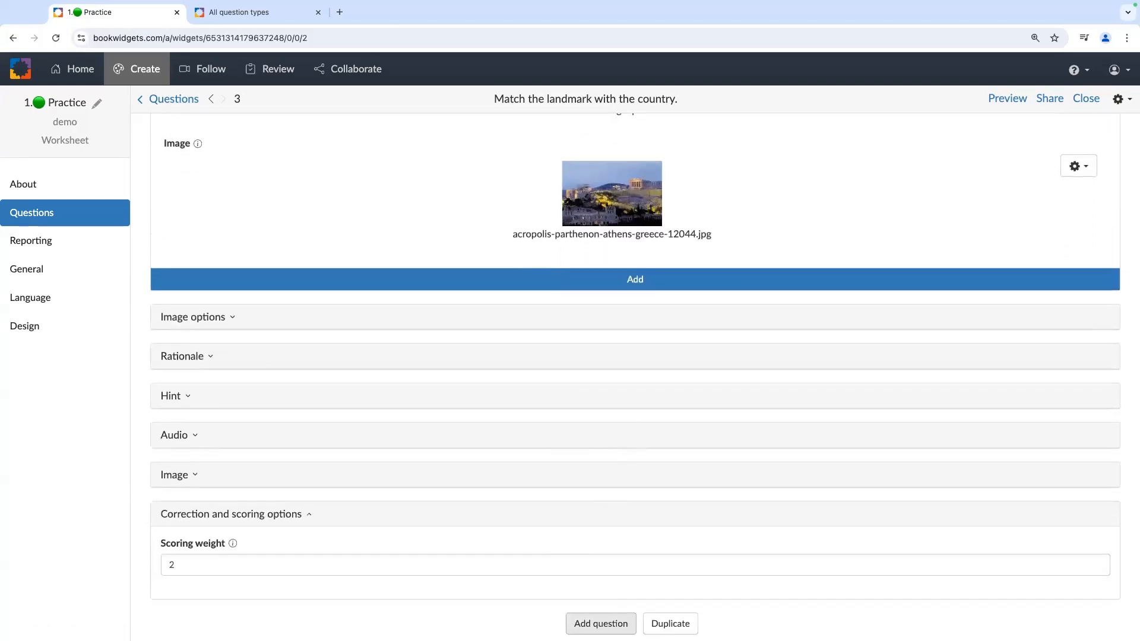
scroll(750, 359, up, 4)
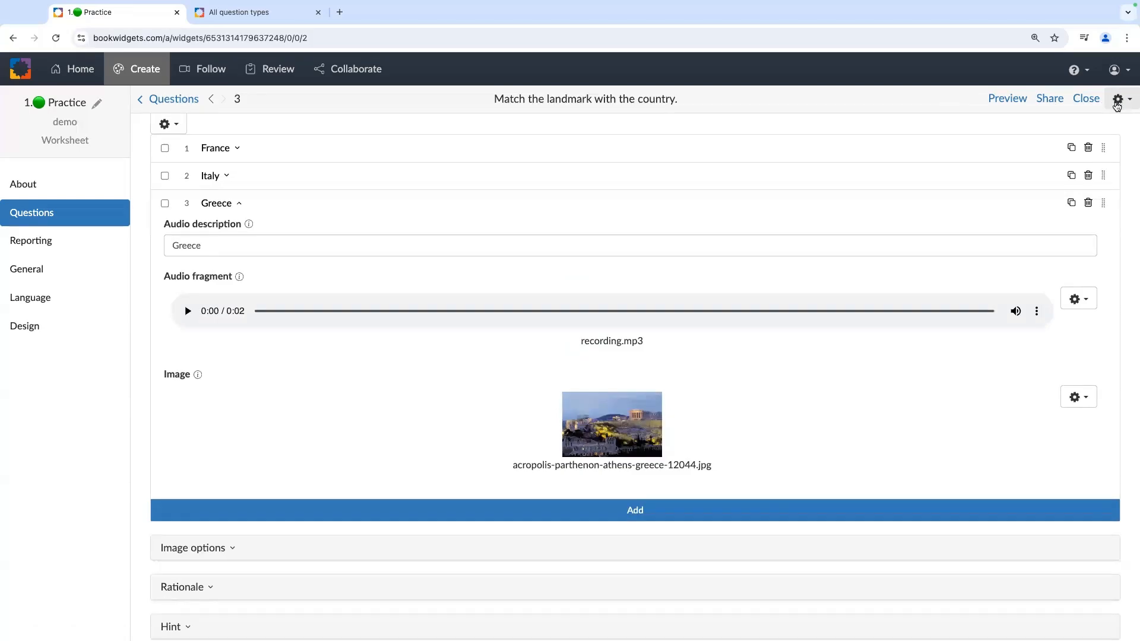
click(1120, 101)
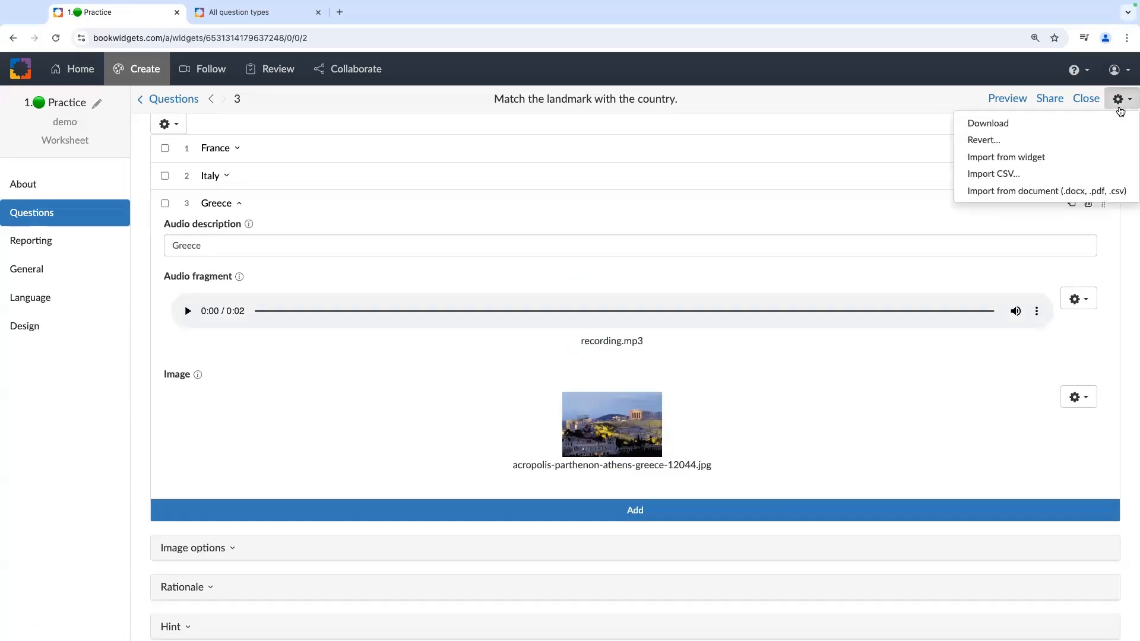
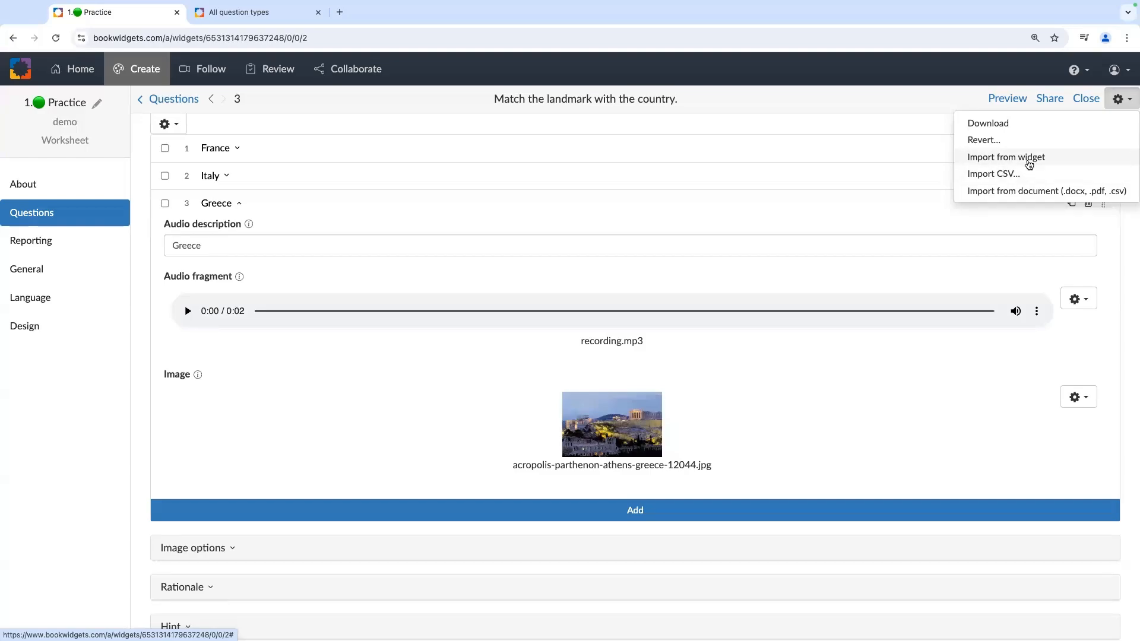
click(1027, 158)
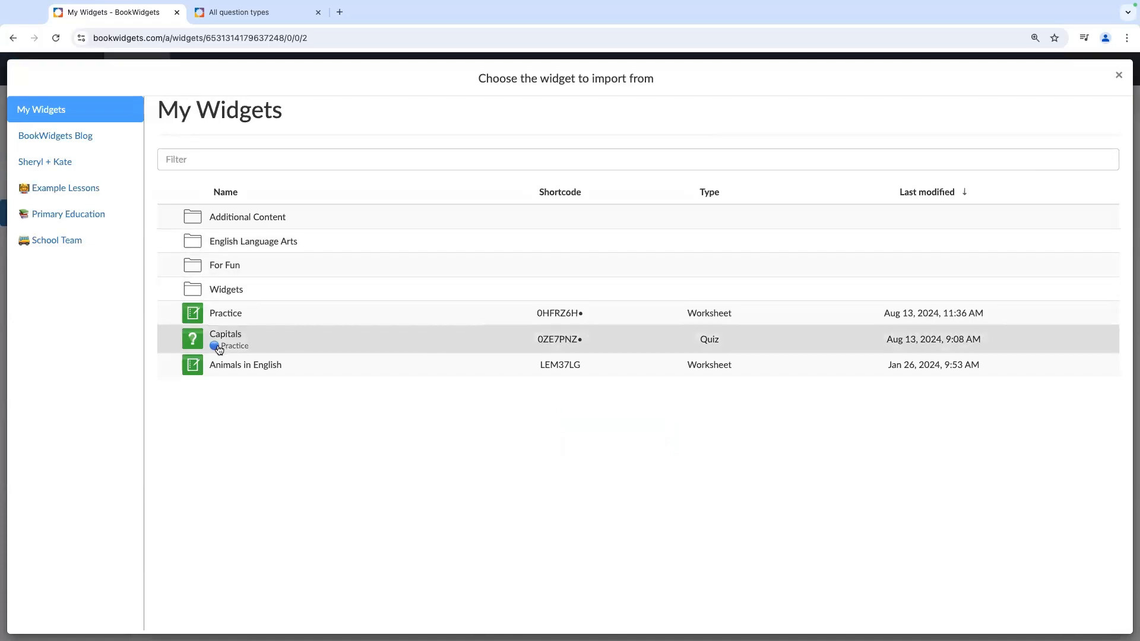
click(345, 348)
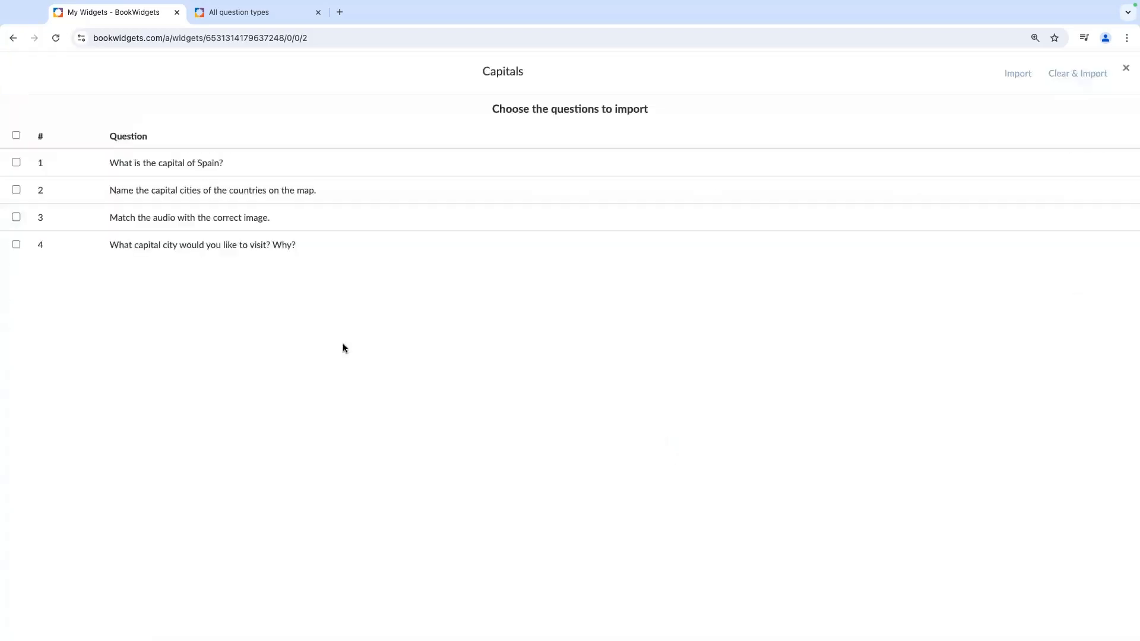
click(16, 245)
key(ctrl+plus)
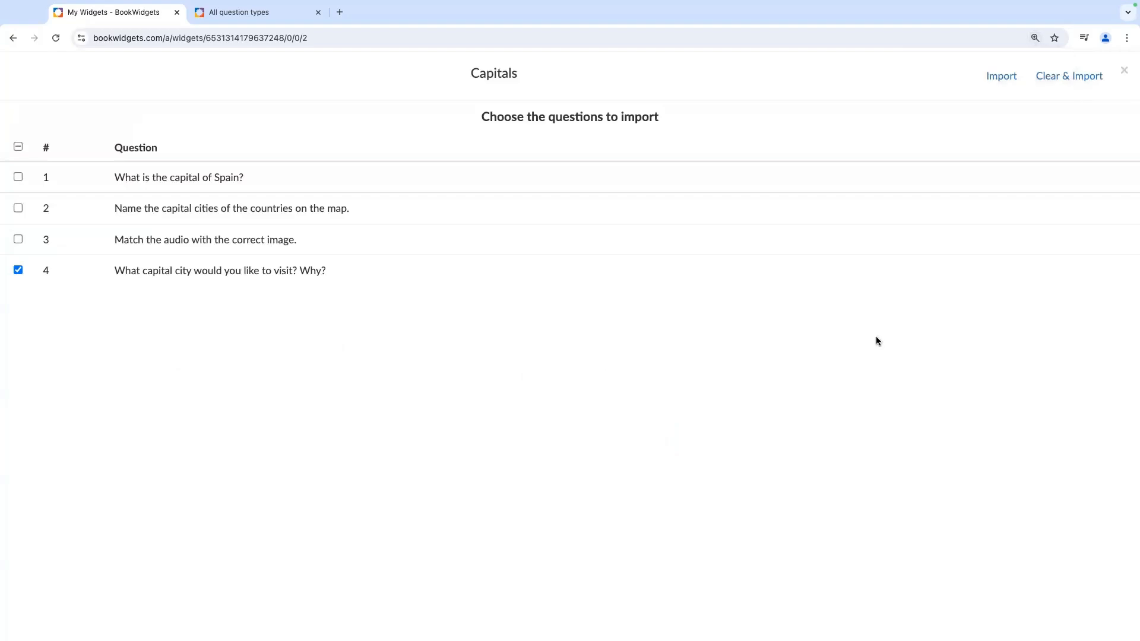
click(1002, 77)
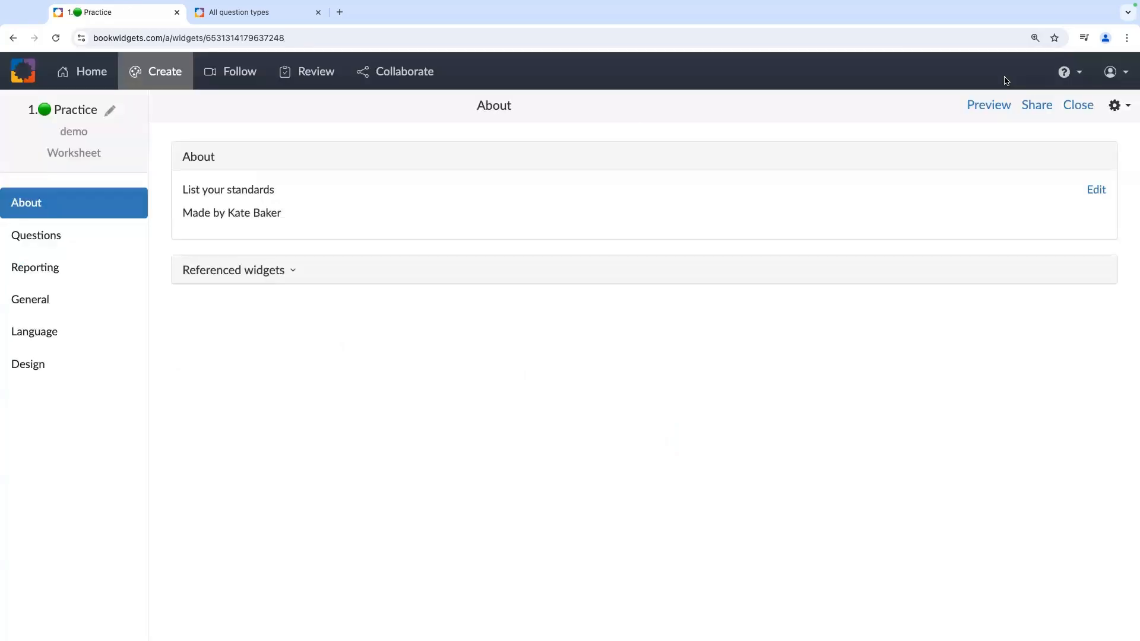
- Open the imported long answer question about visiting a capital city and read the help on its Keywords setting
click(56, 242)
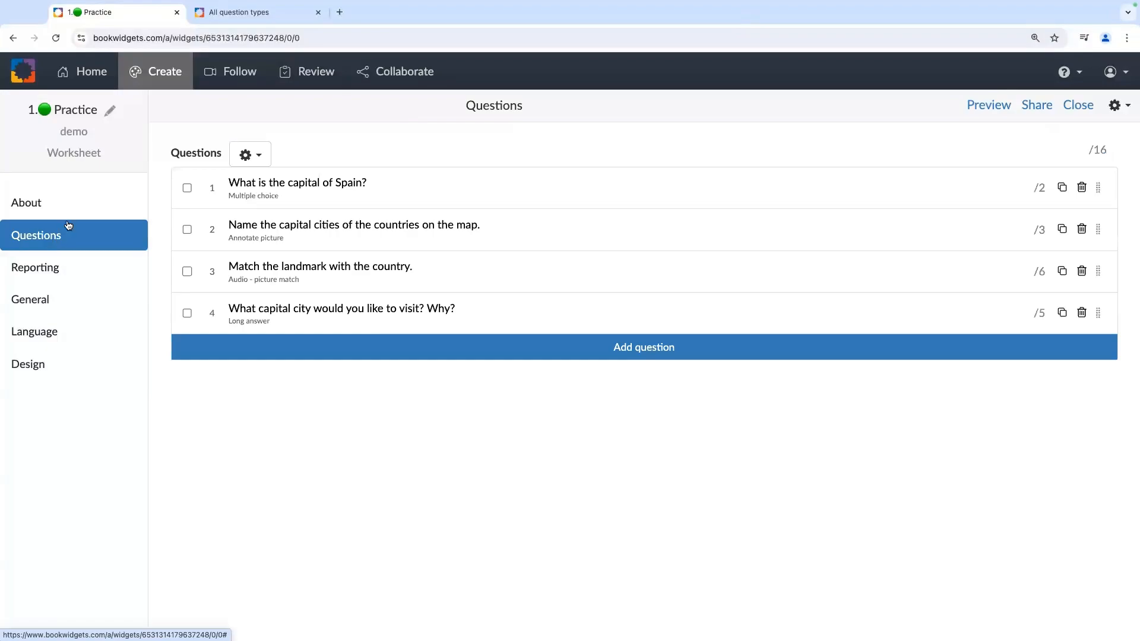
click(320, 322)
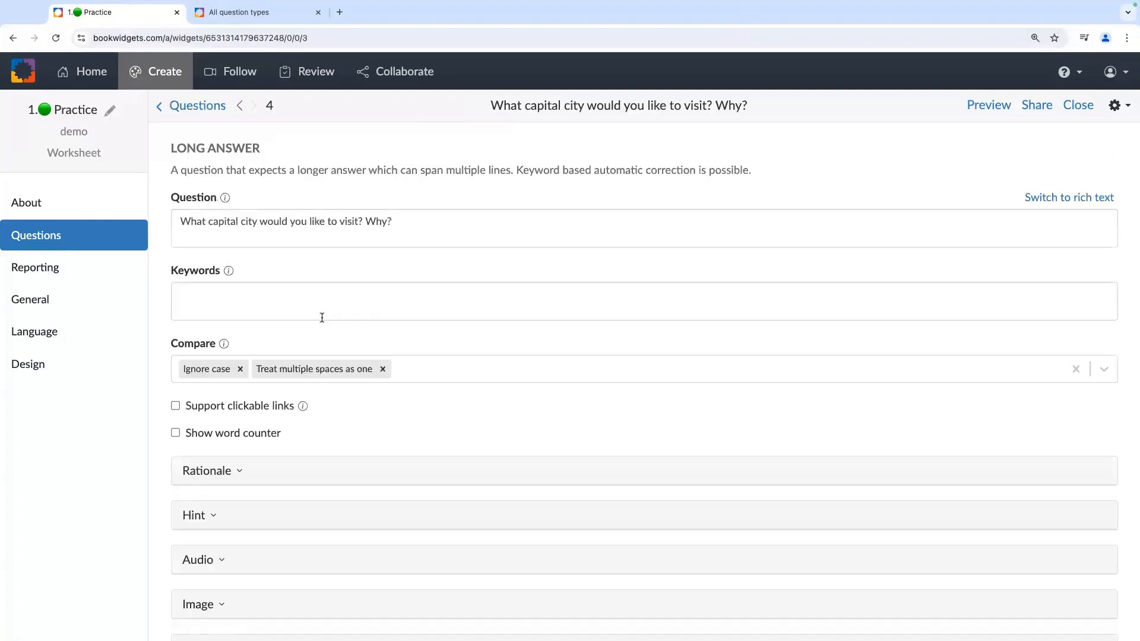
click(321, 316)
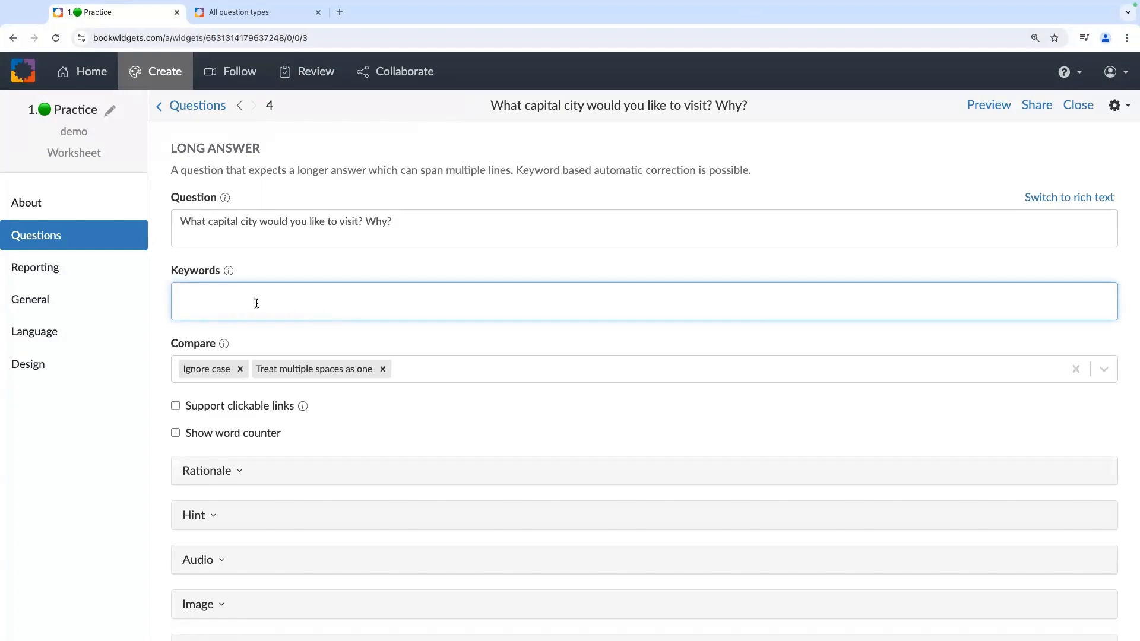
scroll(298, 272, down, 2)
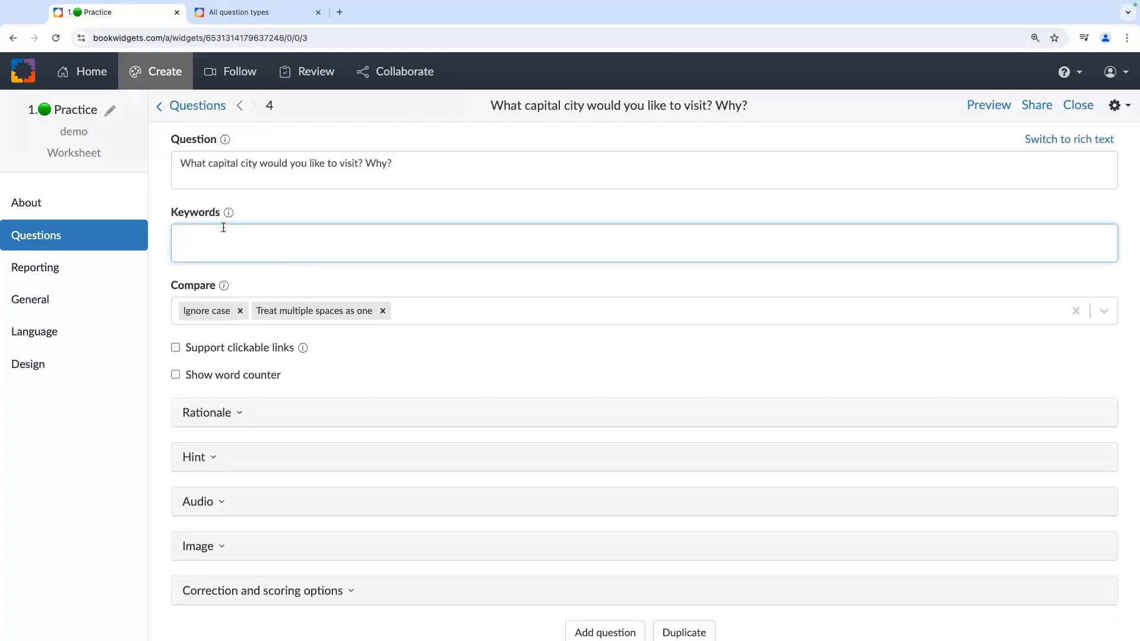
mouse_move(229, 216)
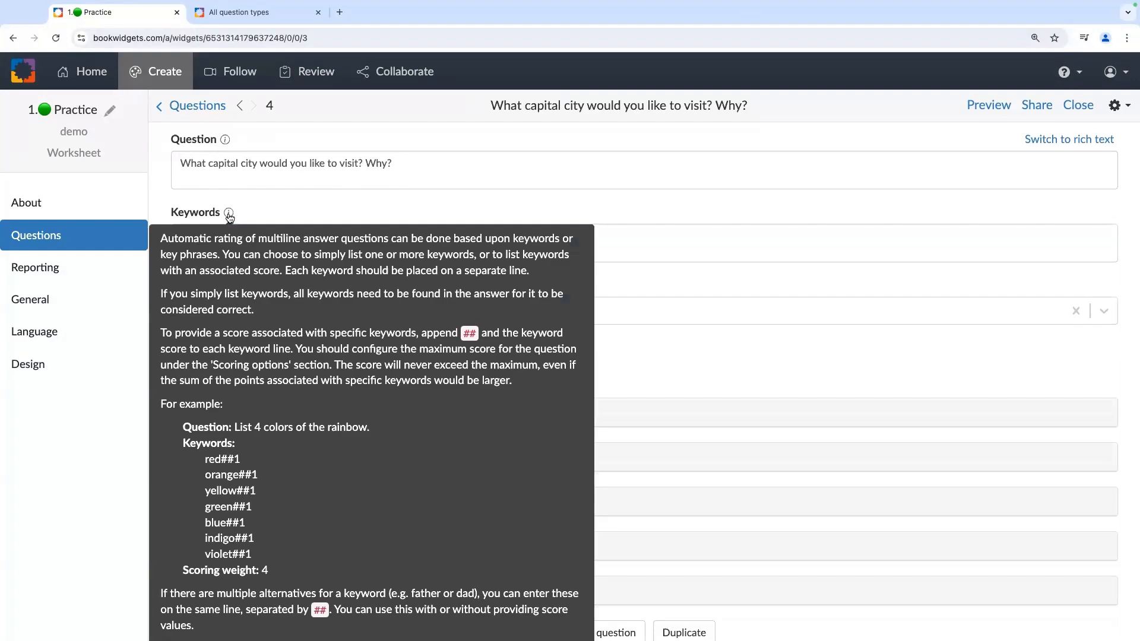
click(230, 217)
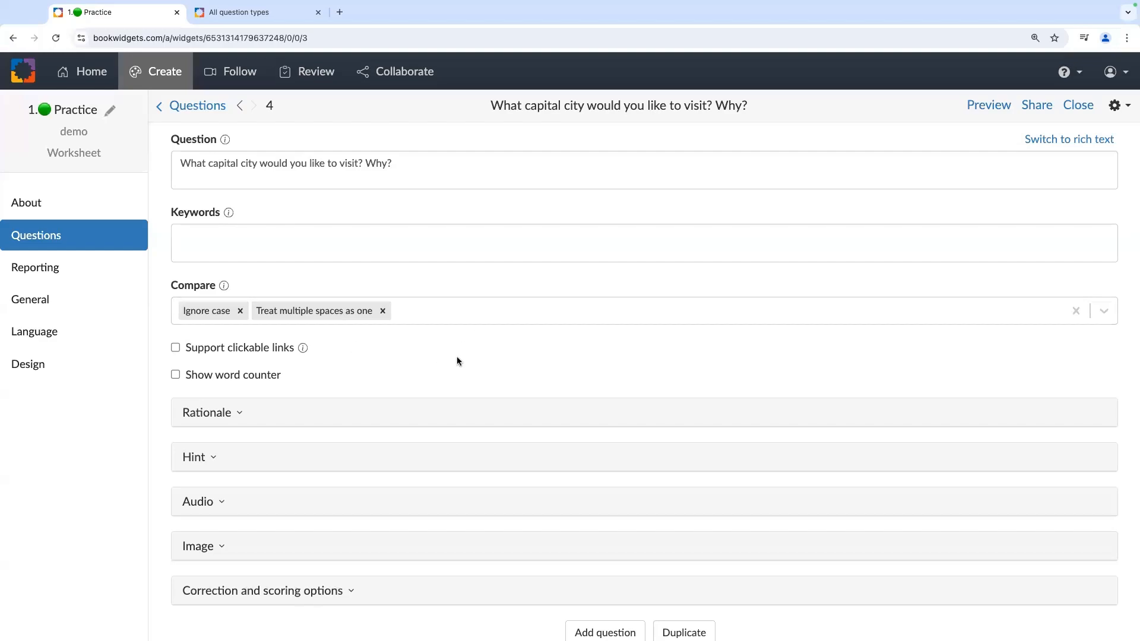
- Review the long answer question's correction and scoring options and enable its word counter
scroll(457, 357, down, 1)
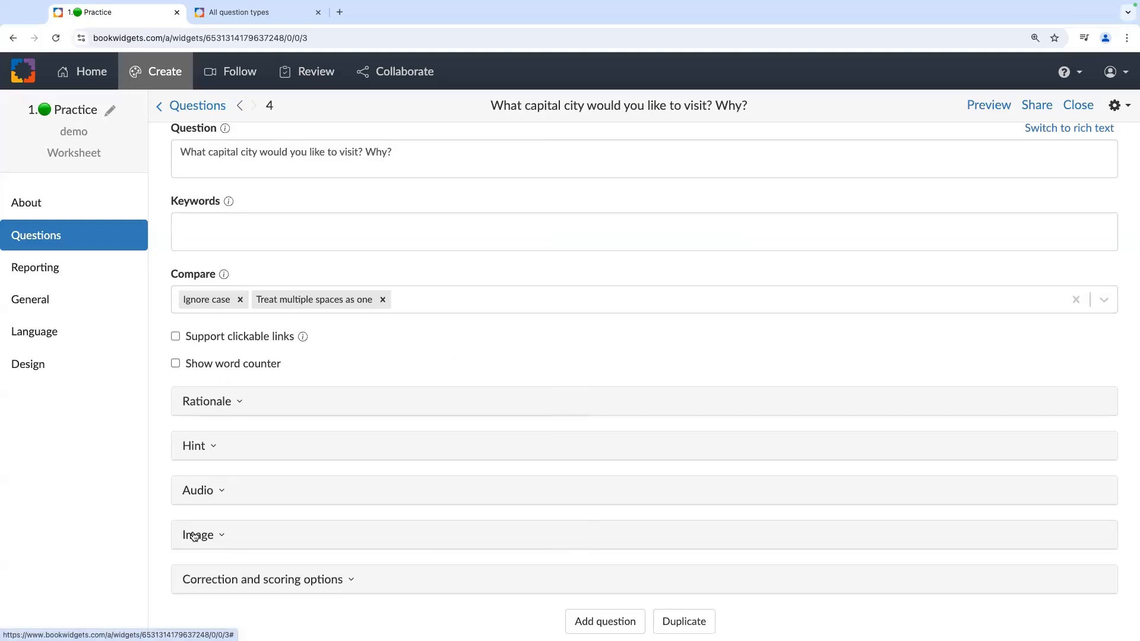
click(214, 587)
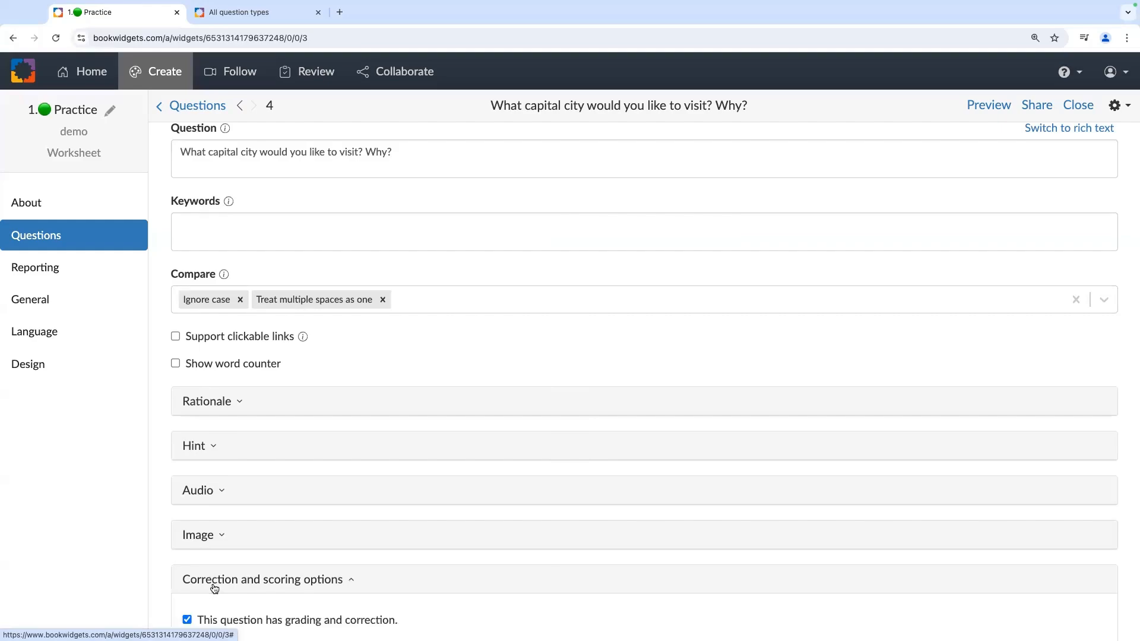
scroll(313, 489, down, 2)
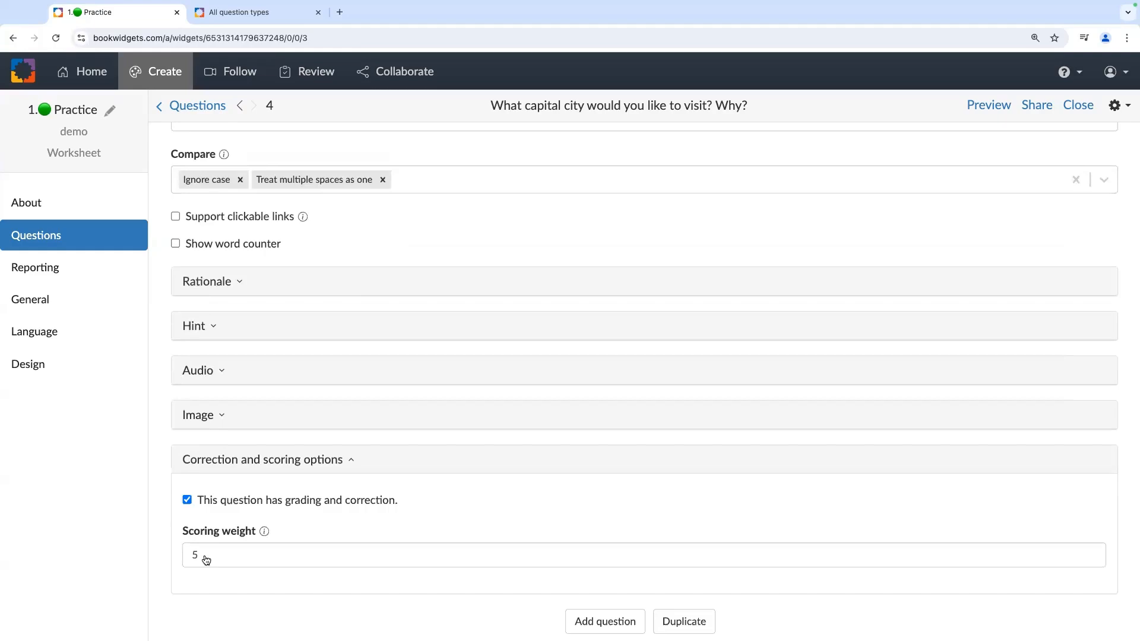
scroll(440, 406, up, 3)
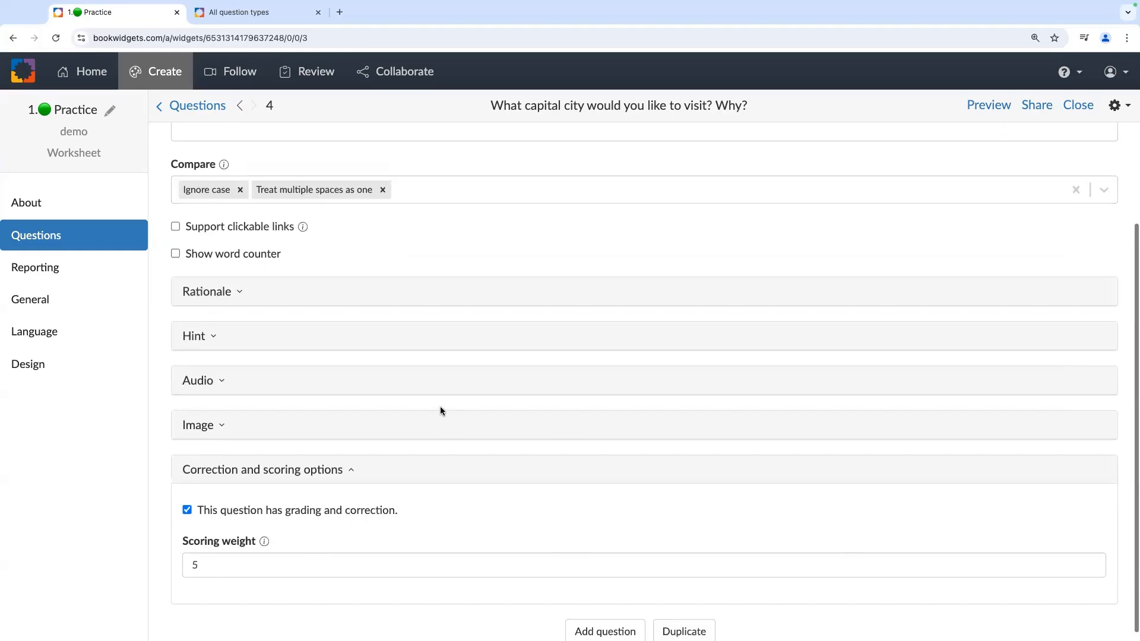
click(175, 335)
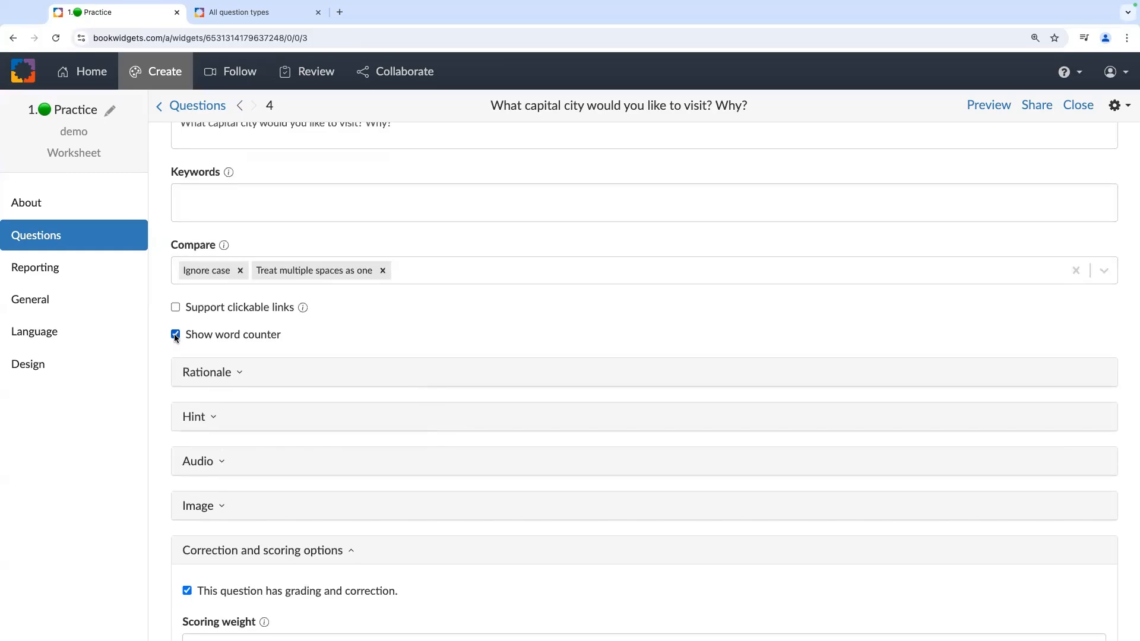
scroll(370, 361, up, 3)
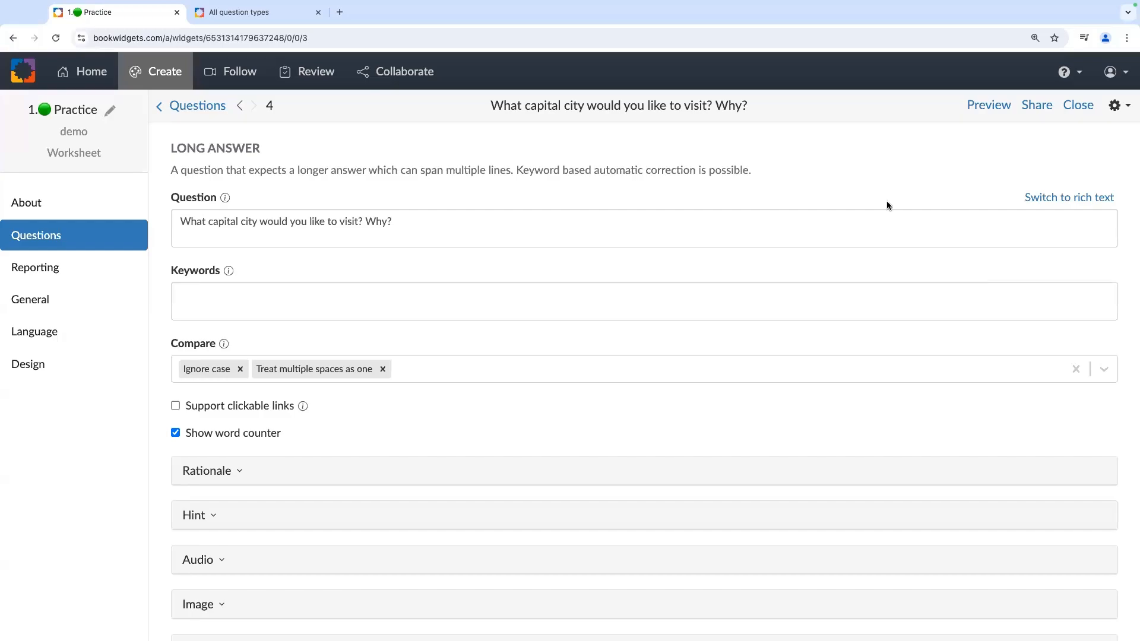
- Preview the worksheet in student view, play question 1's audio and answer the question with Madrid
click(991, 106)
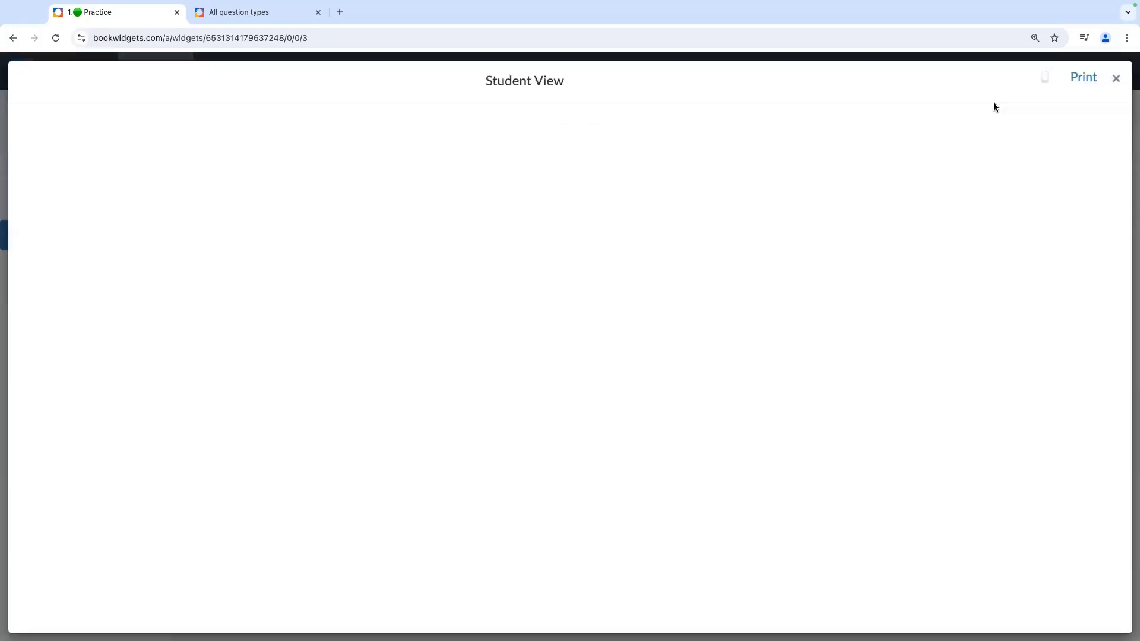
scroll(513, 343, up, 15)
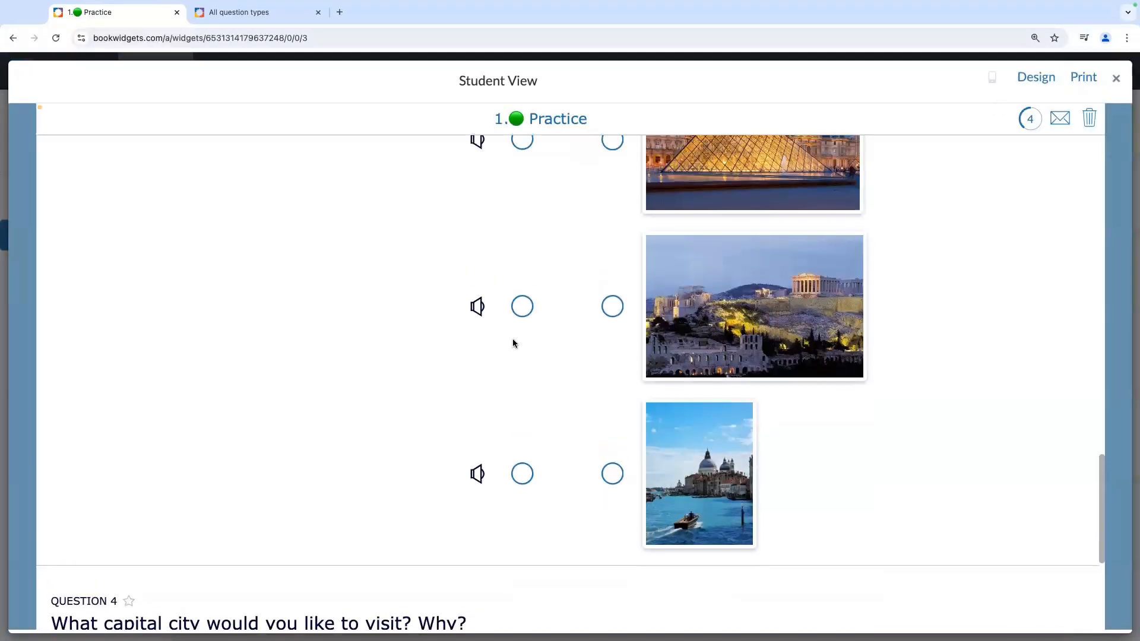
scroll(513, 343, up, 10)
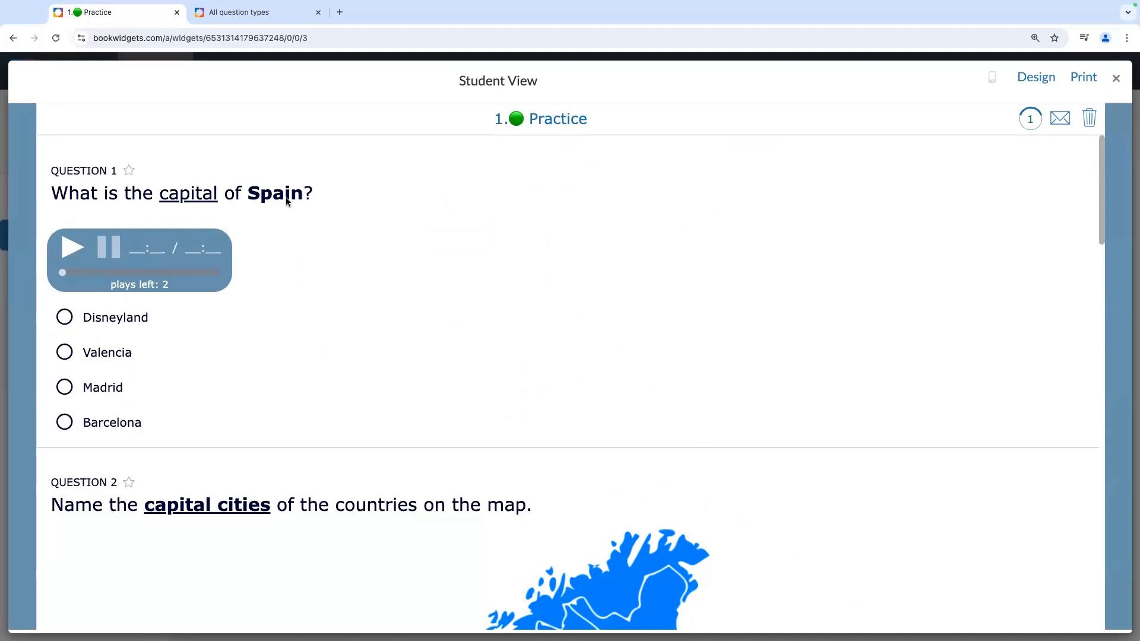
click(72, 252)
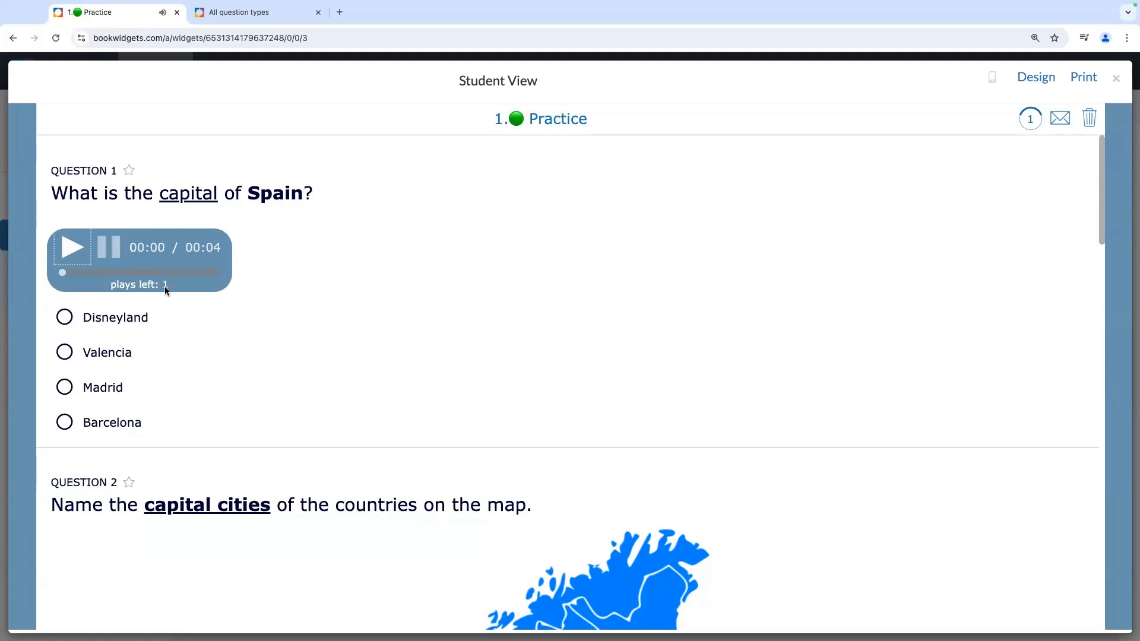
click(64, 352)
click(67, 387)
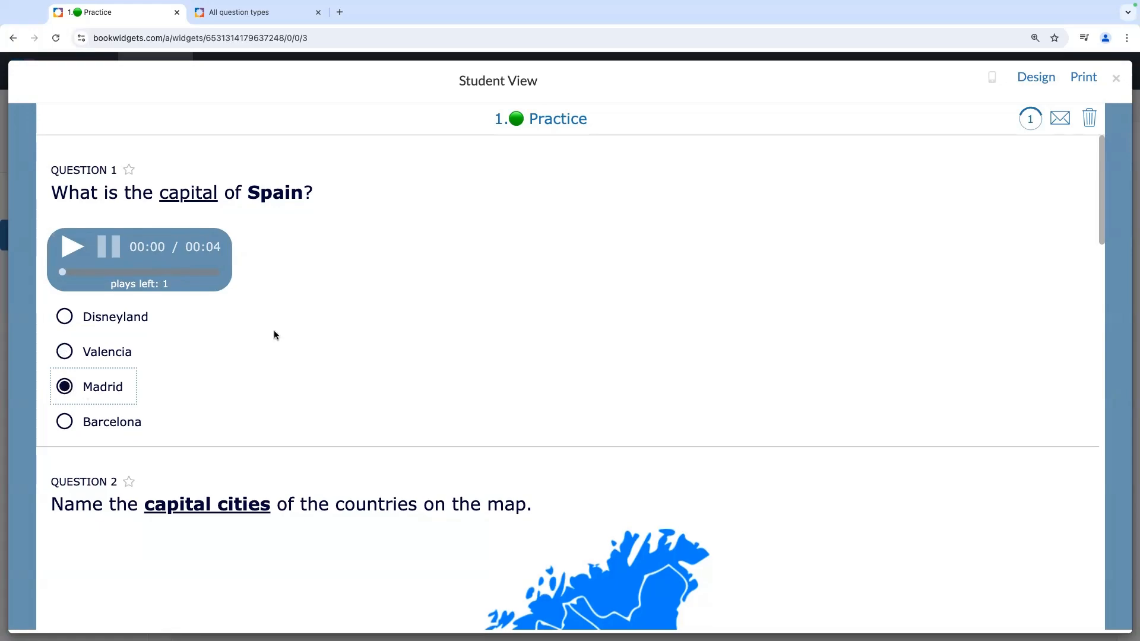
- In question 3, play the first audio clip and match it to the picture of the glass pyramid
scroll(273, 330, down, 5)
scroll(275, 335, down, 5)
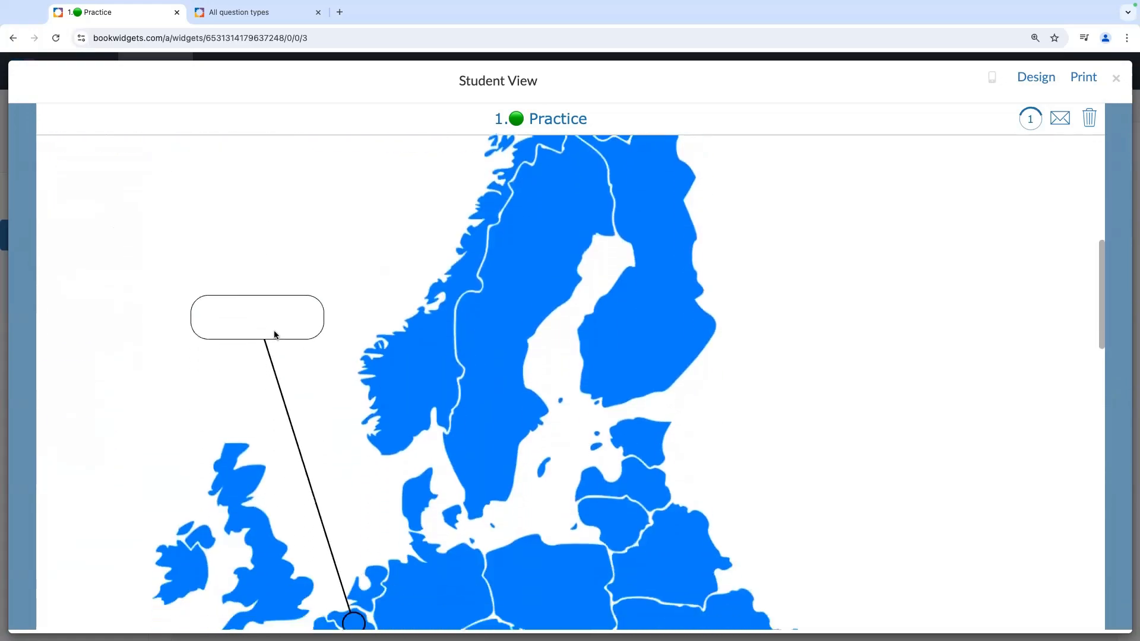
scroll(273, 284, down, 3)
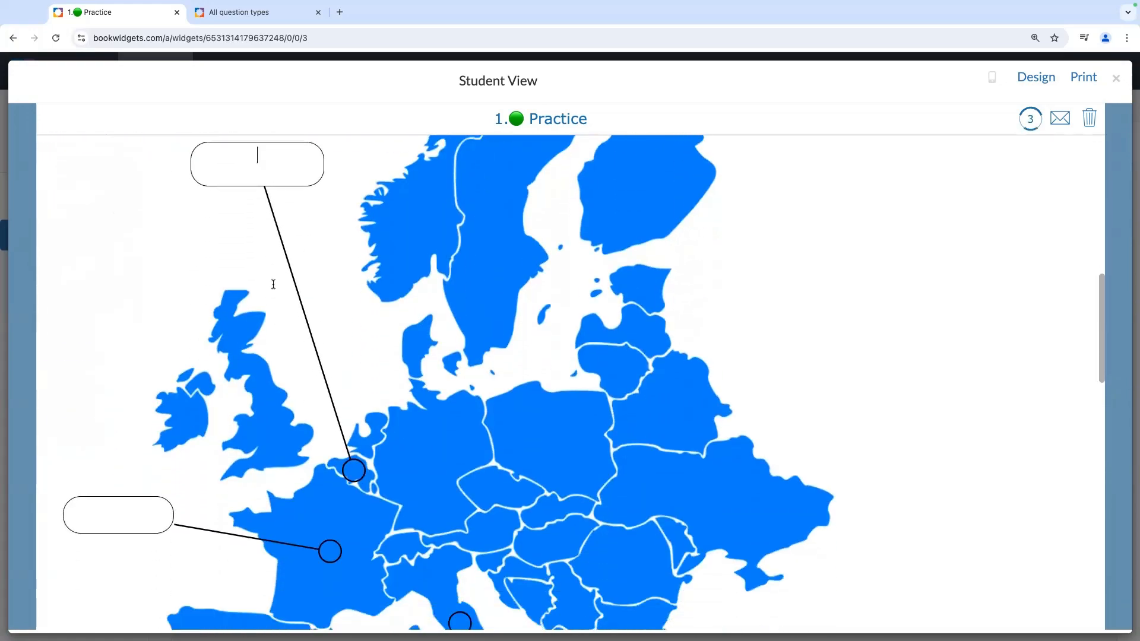
scroll(273, 287, down, 11)
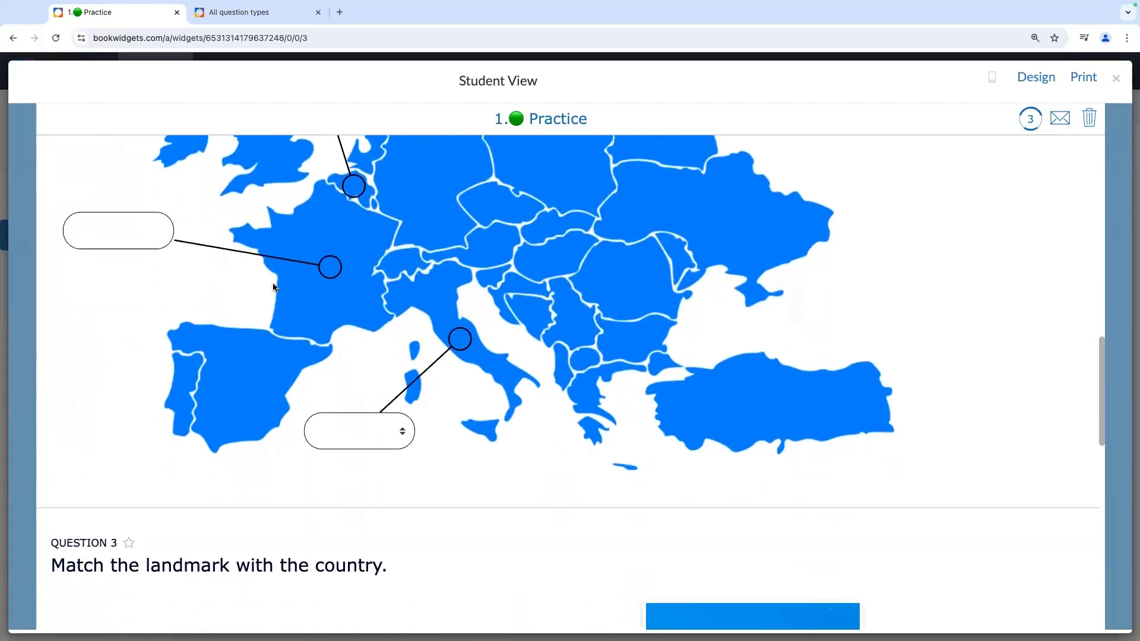
scroll(273, 287, down, 3)
click(477, 263)
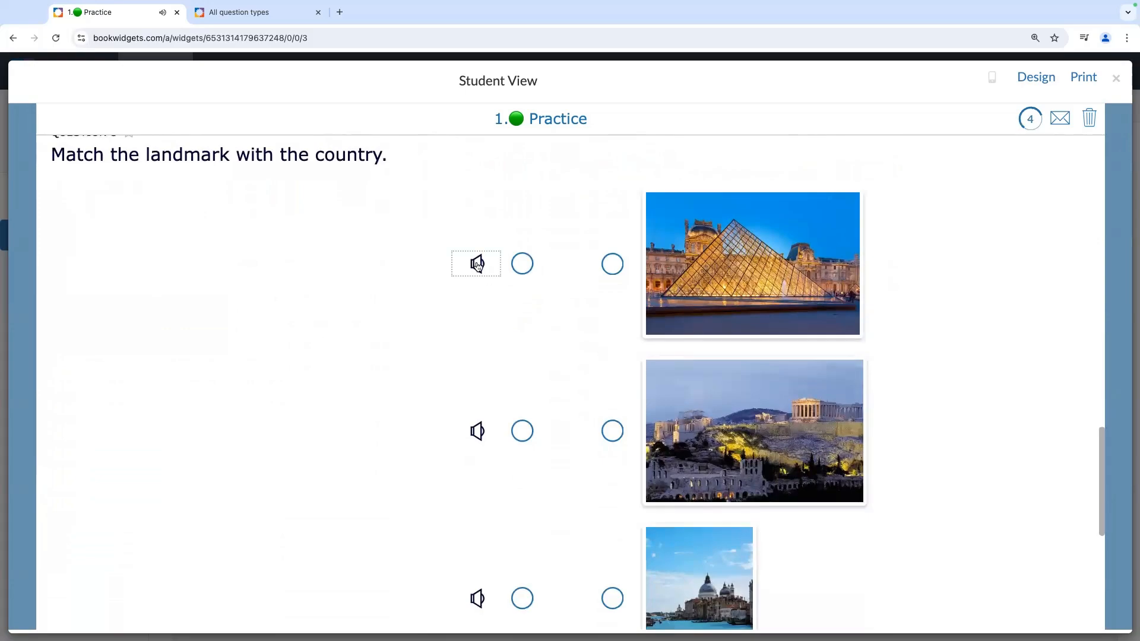
drag(522, 263, 620, 263)
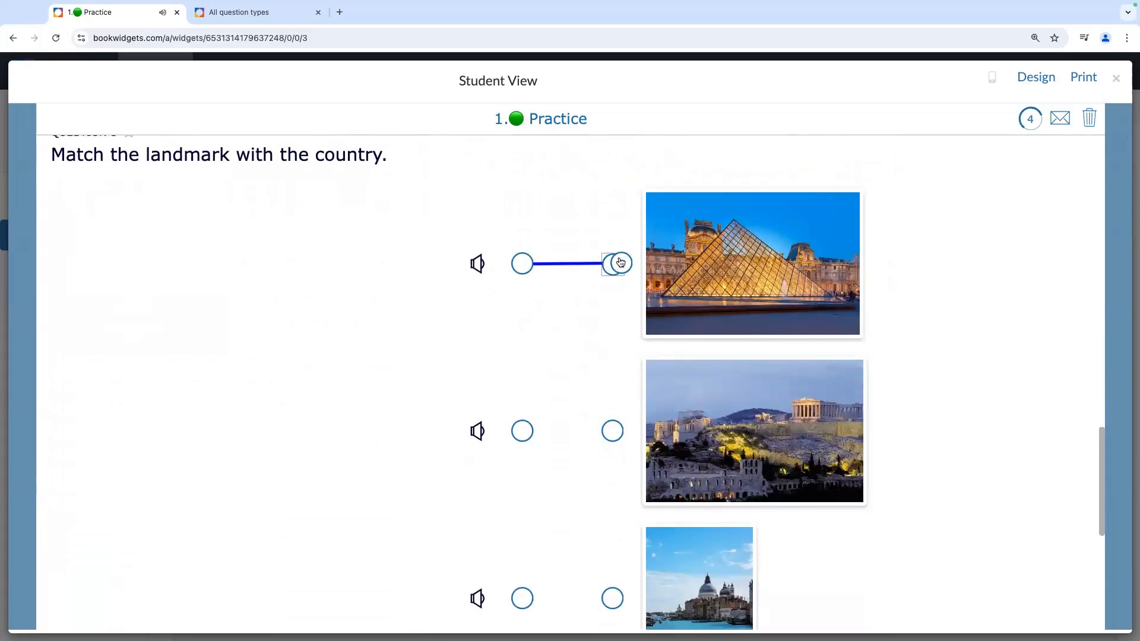
- Answer question 4 about visiting a capital city with "I can type in my responses"
scroll(565, 322, down, 3)
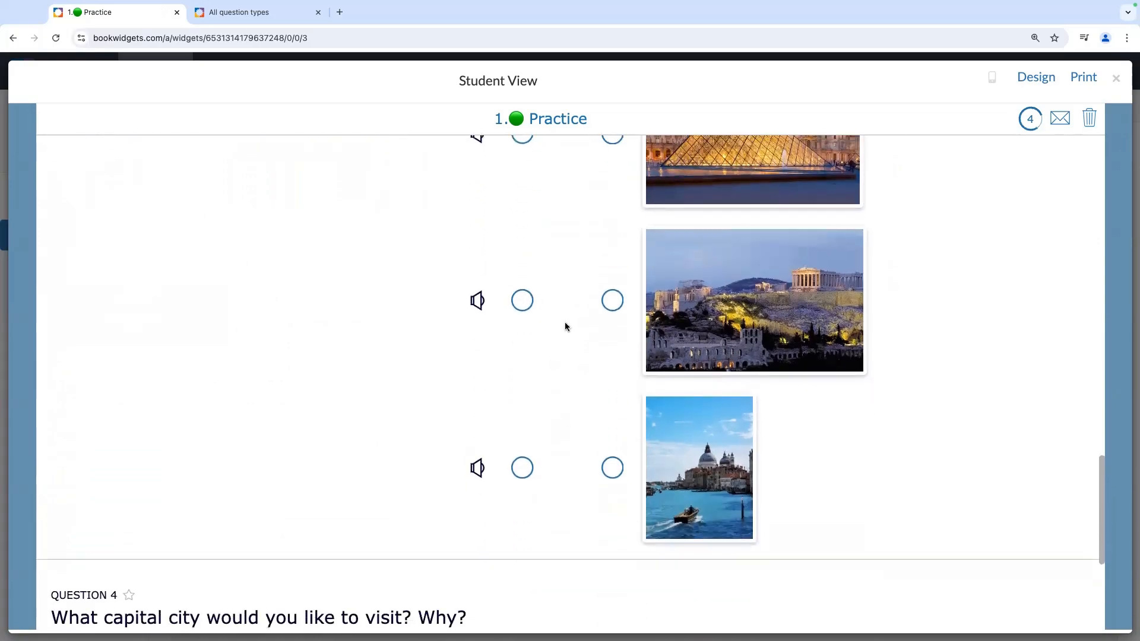
scroll(564, 326, down, 5)
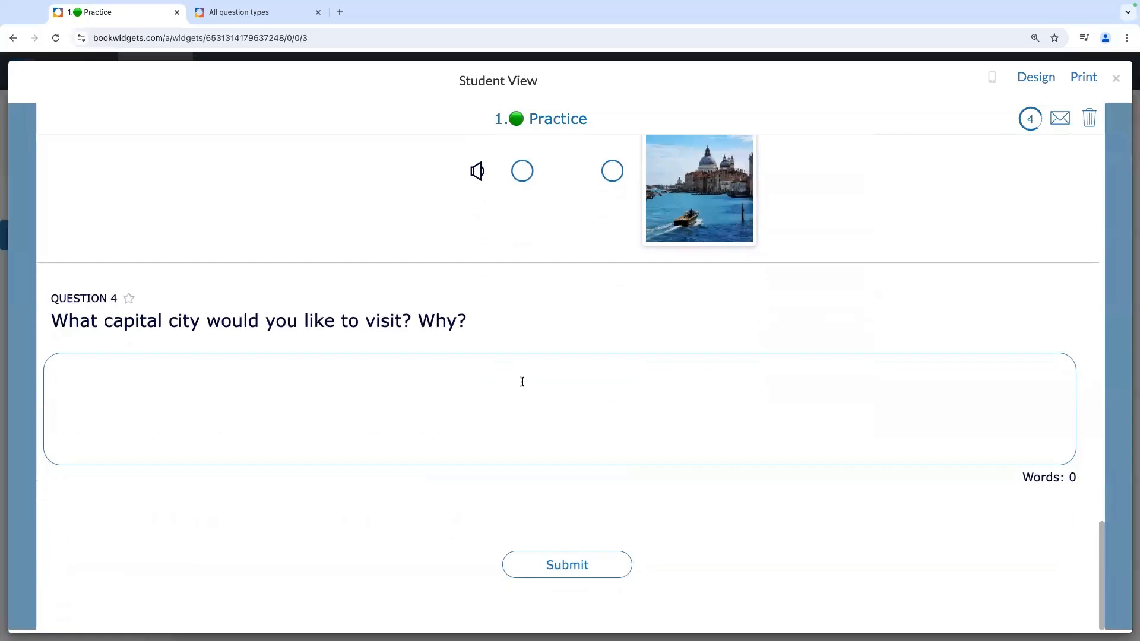
text(I can type in my responses)
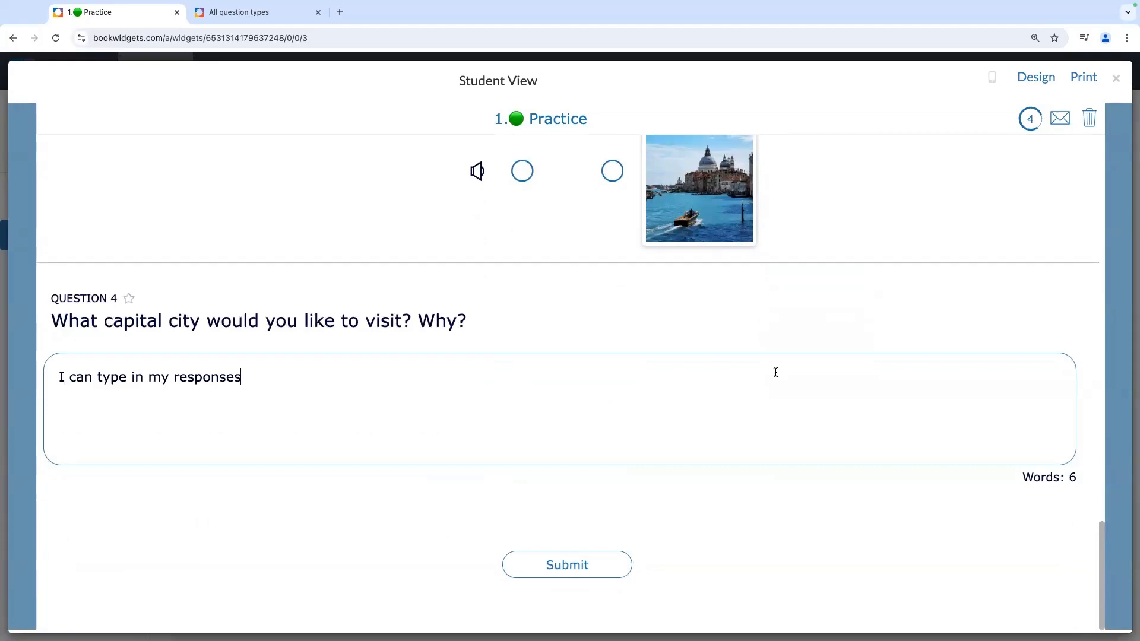
- Preview the worksheet in the Small screen · Portrait layout and look over its first questions
scroll(776, 372, up, 10)
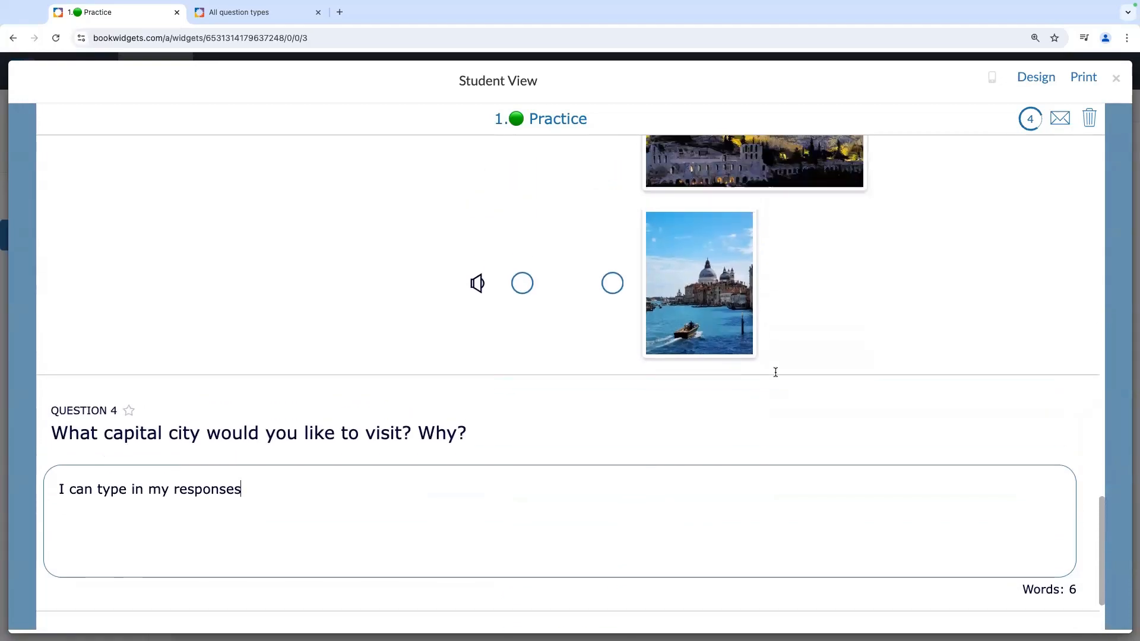
scroll(775, 374, up, 6)
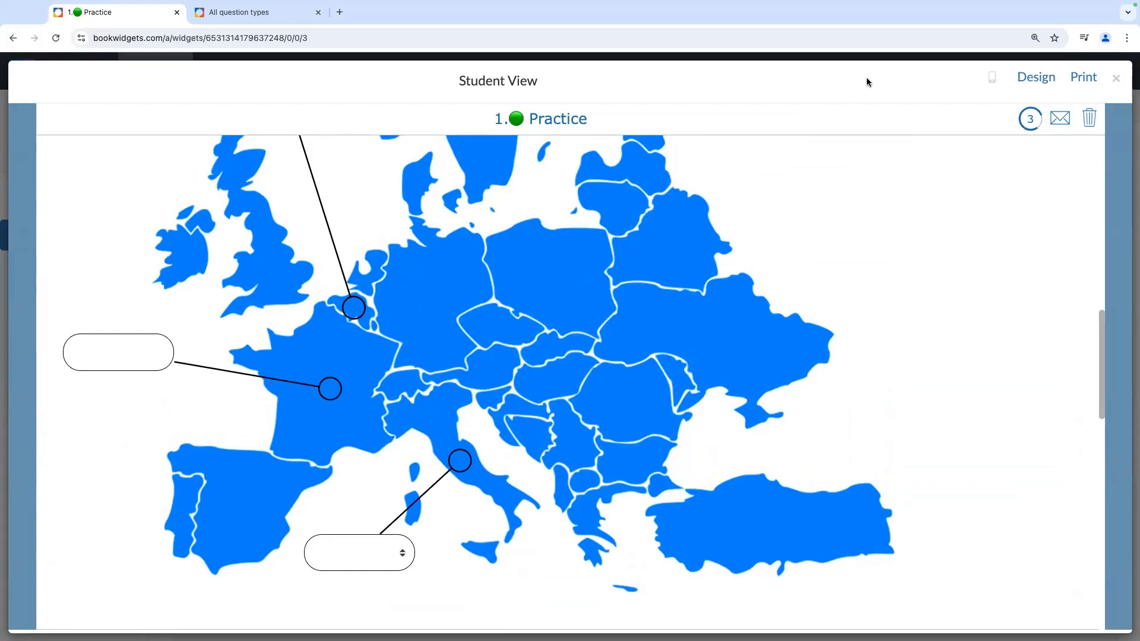
click(990, 80)
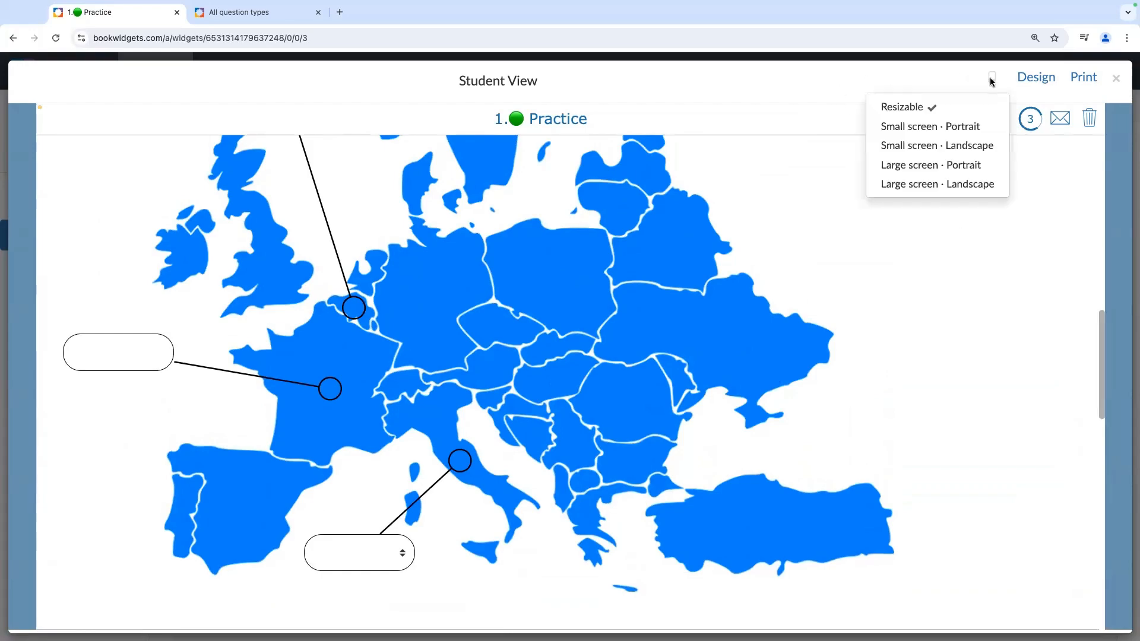
click(960, 132)
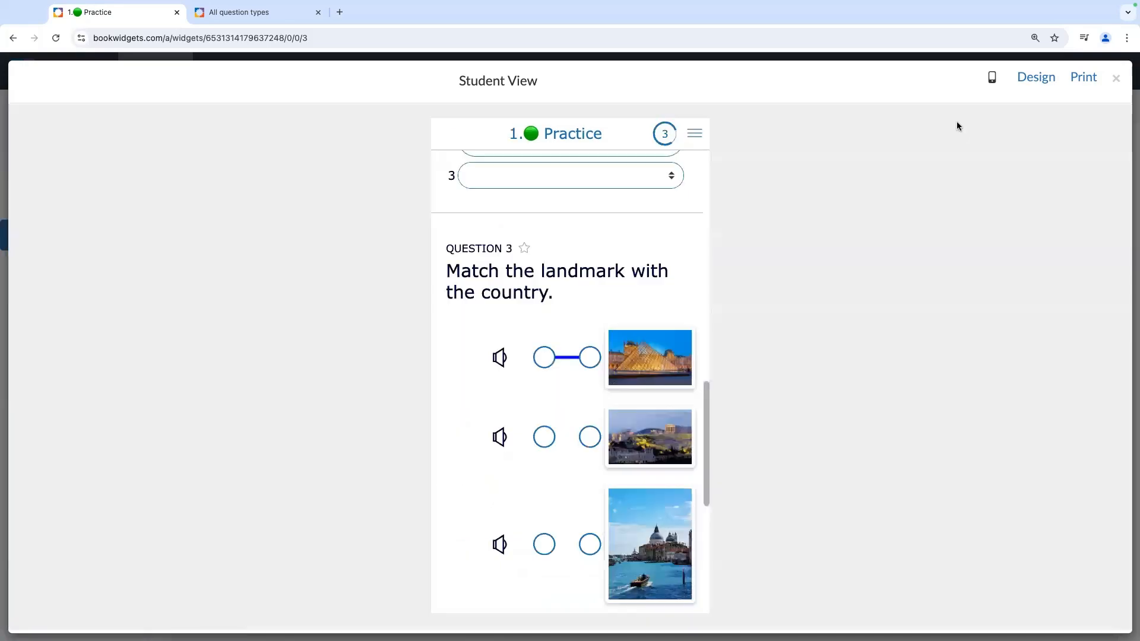
scroll(608, 341, up, 10)
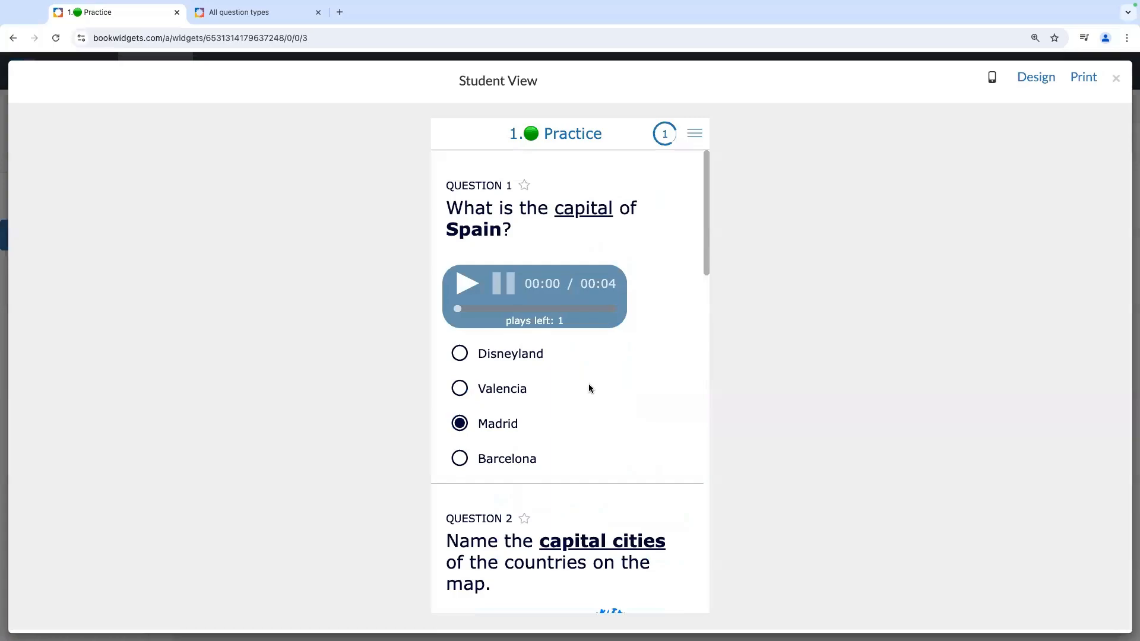
scroll(589, 386, down, 5)
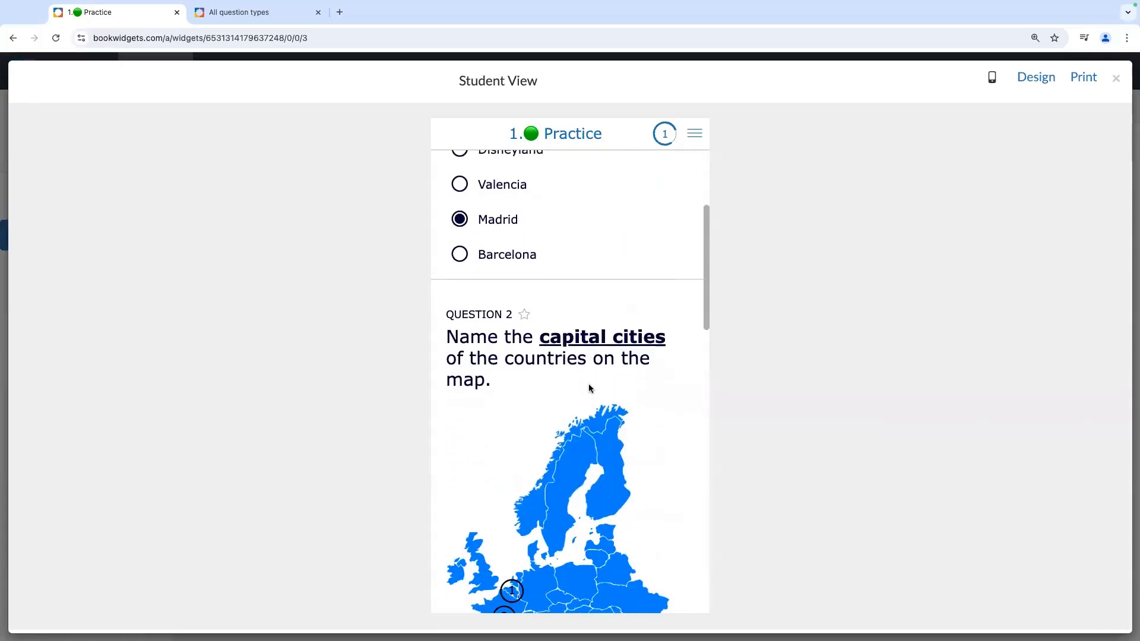
scroll(589, 383, up, 5)
- Check questions 1 and 2 in the Small screen · Landscape layout, and return the preview to Resizable
click(991, 77)
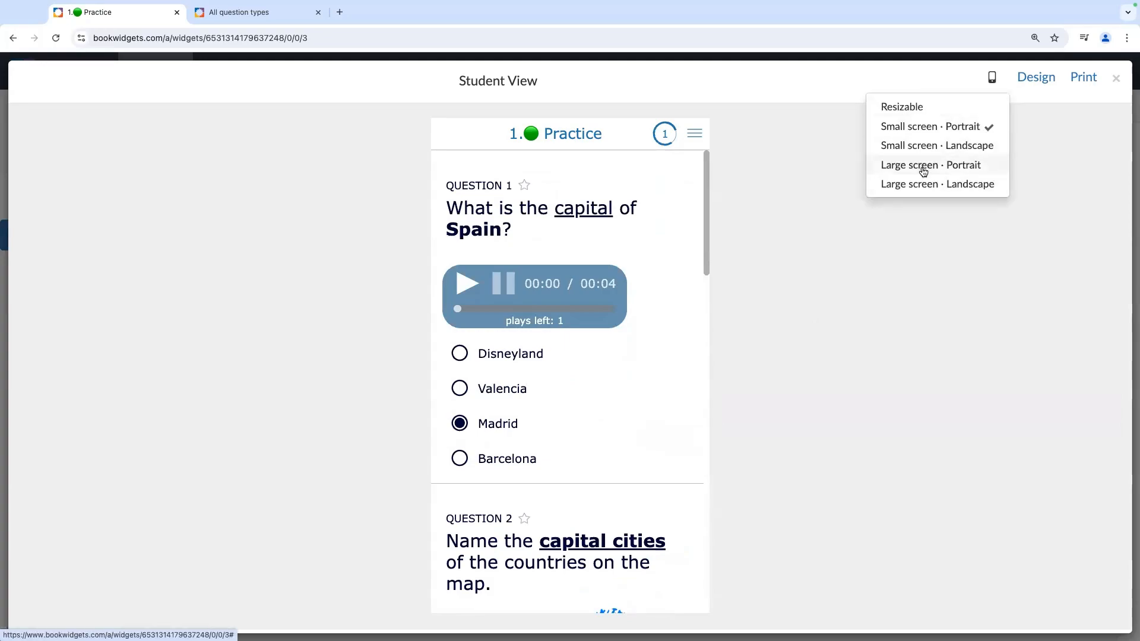
click(917, 146)
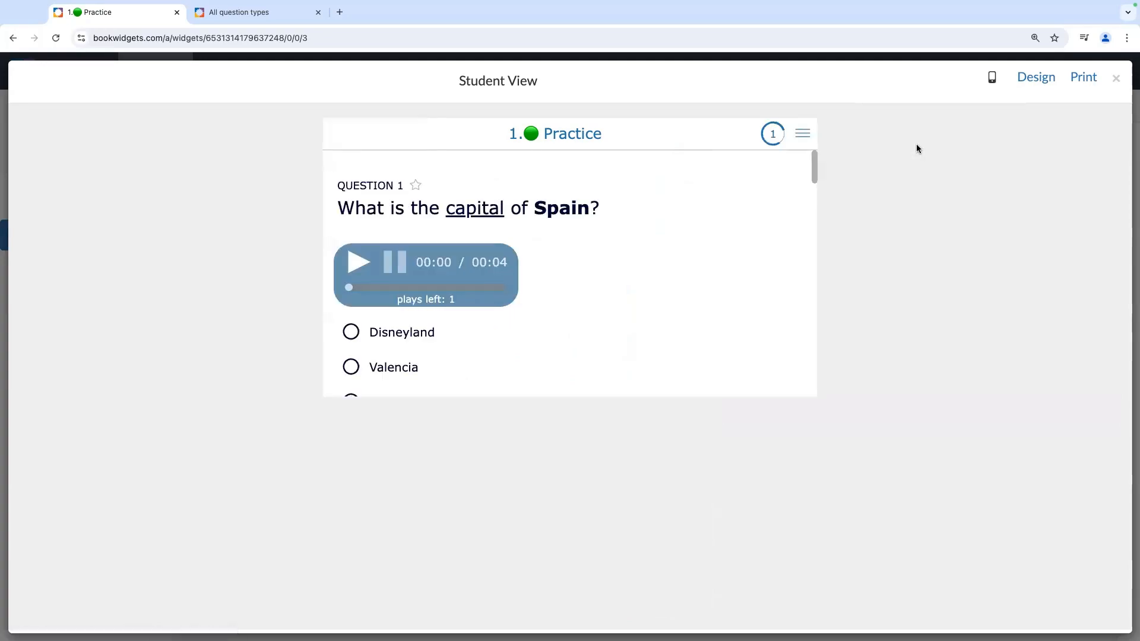
scroll(650, 249, down, 5)
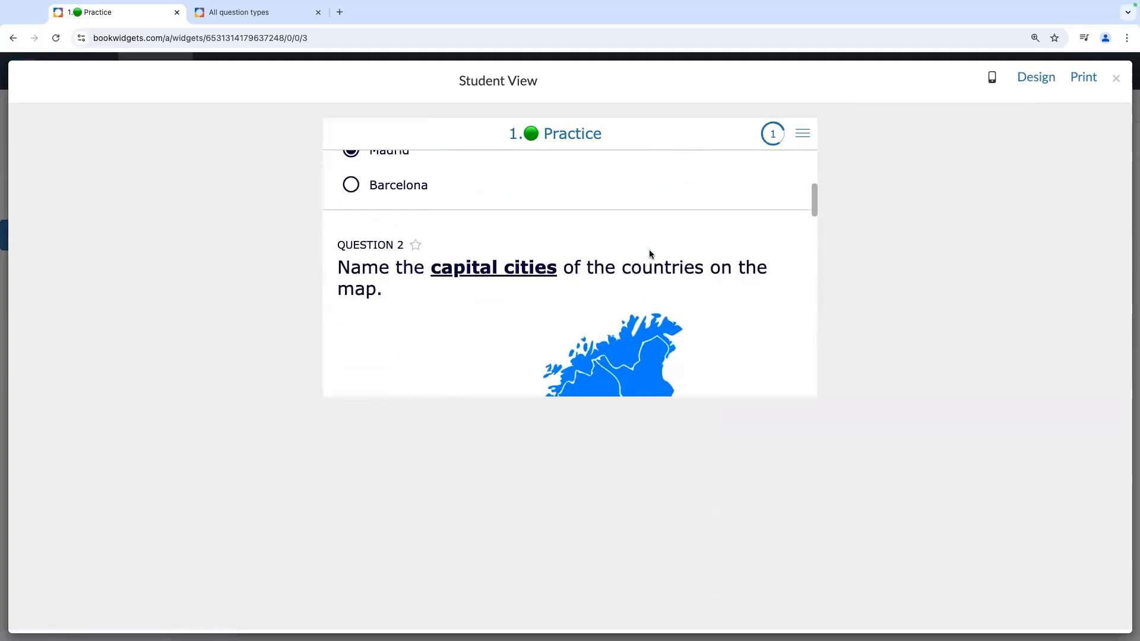
scroll(650, 253, down, 5)
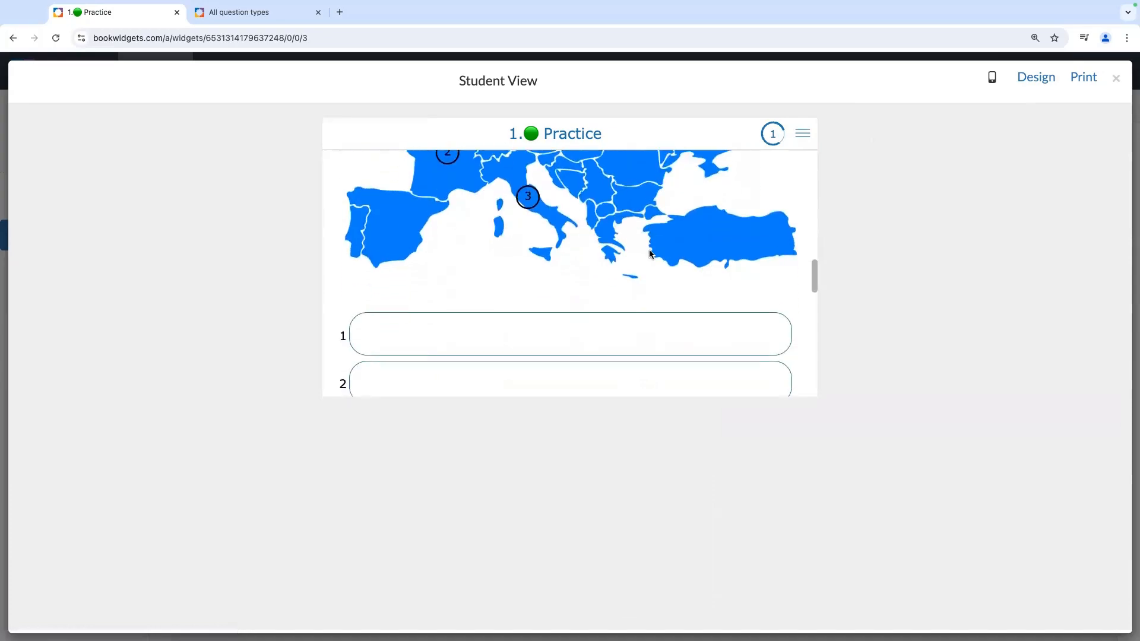
scroll(650, 254, up, 8)
scroll(650, 254, up, 4)
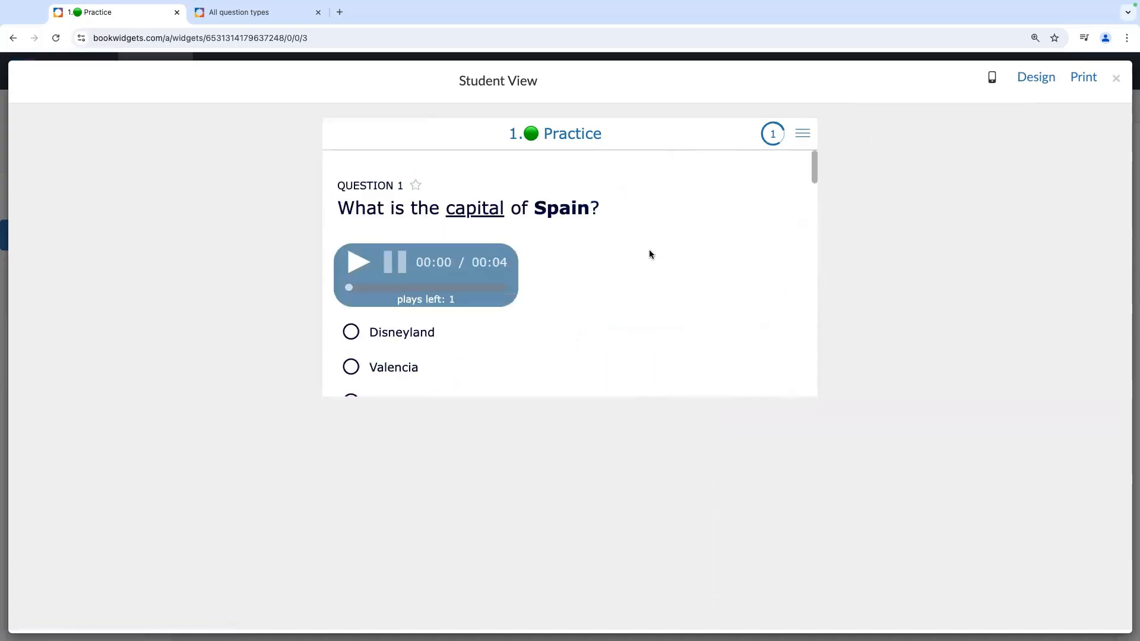
click(992, 82)
click(933, 108)
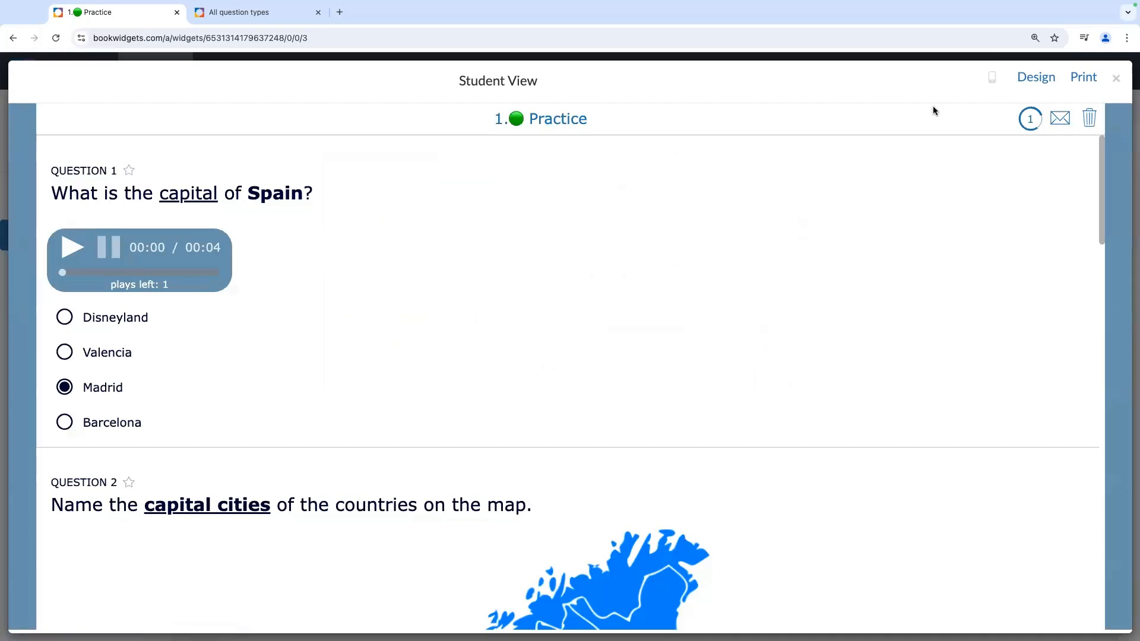
- Open the worksheet's design settings, set the color to green 118c44 and check it across the questions
click(1035, 78)
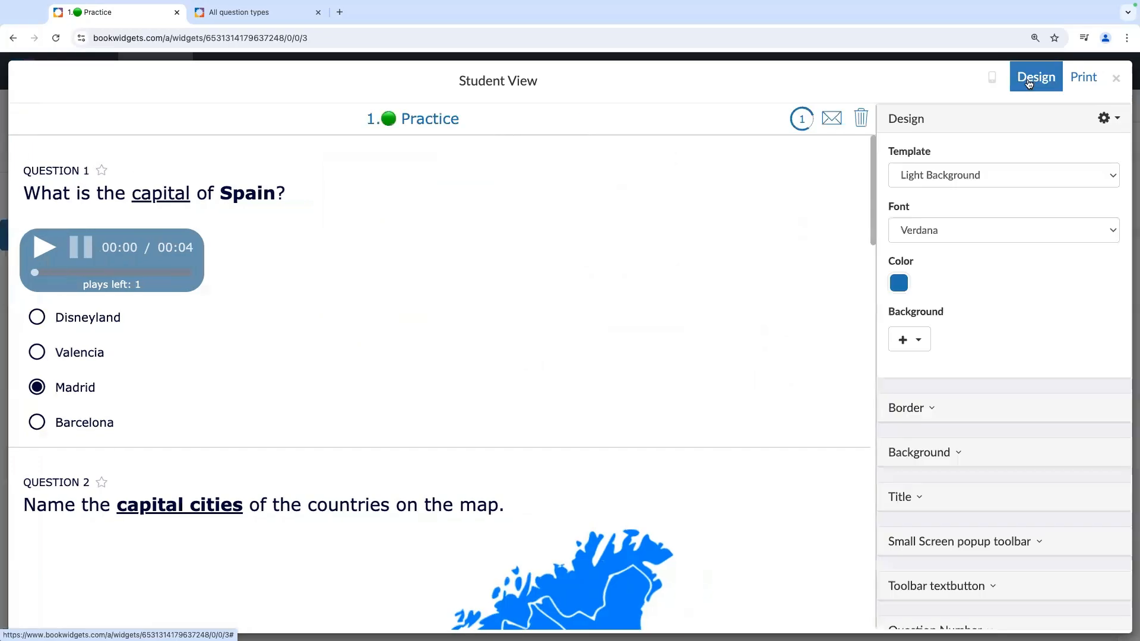
click(899, 283)
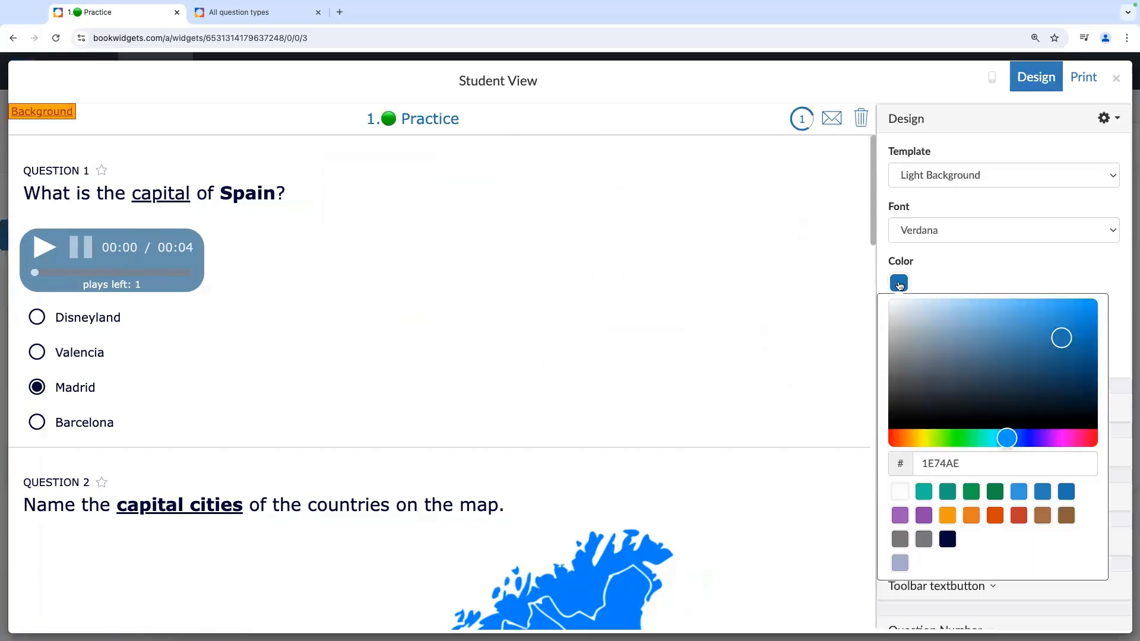
click(995, 493)
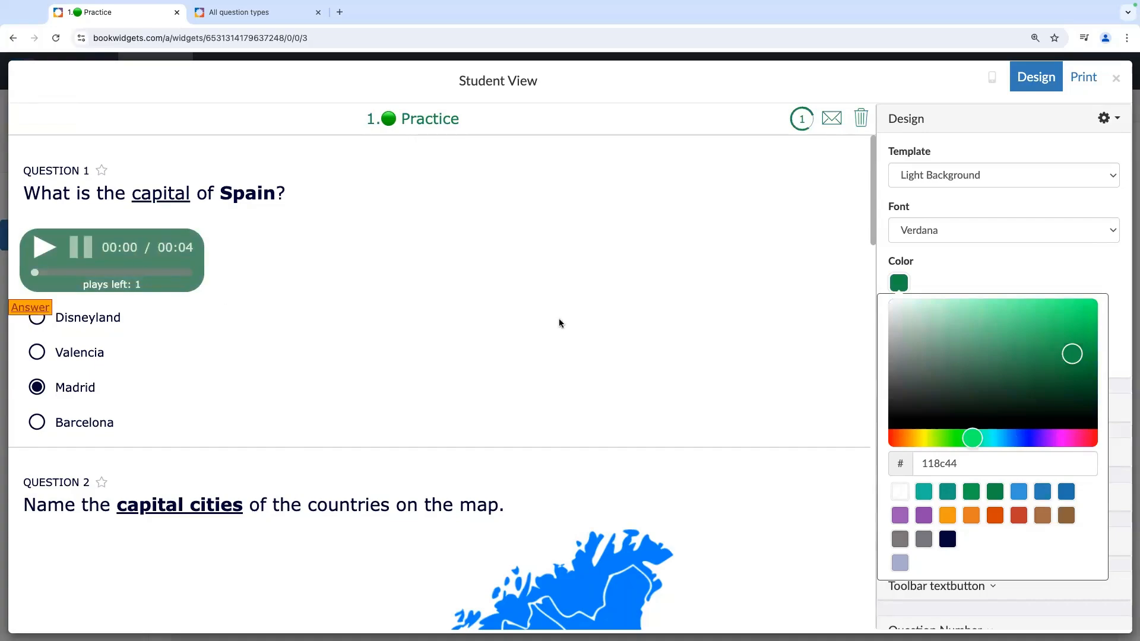
scroll(559, 322, down, 3)
scroll(559, 322, down, 8)
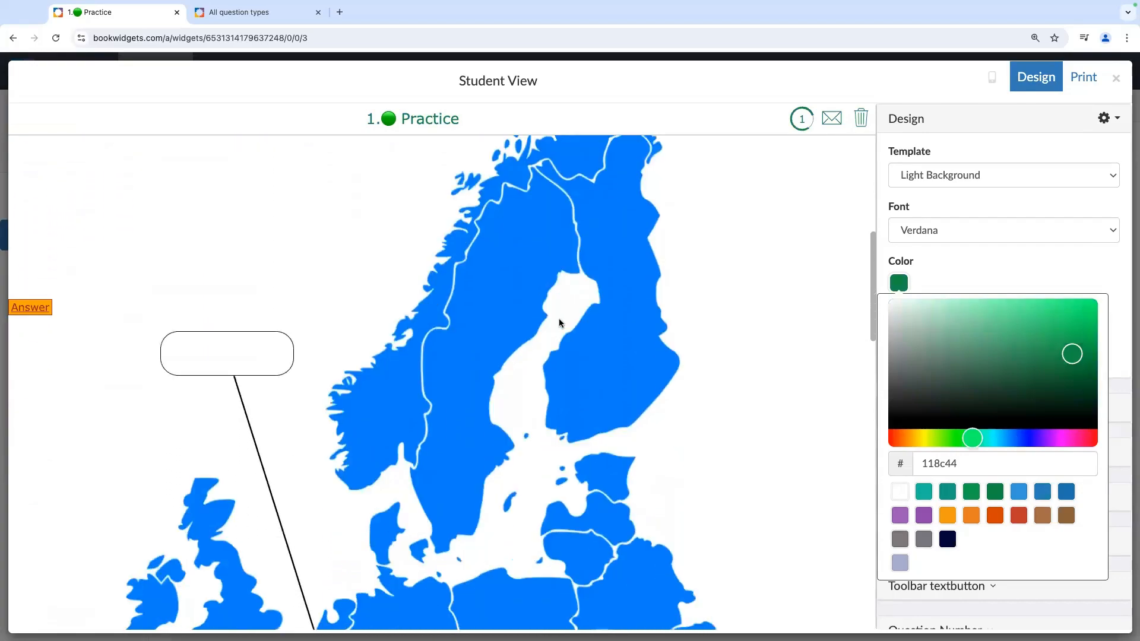
scroll(559, 322, down, 5)
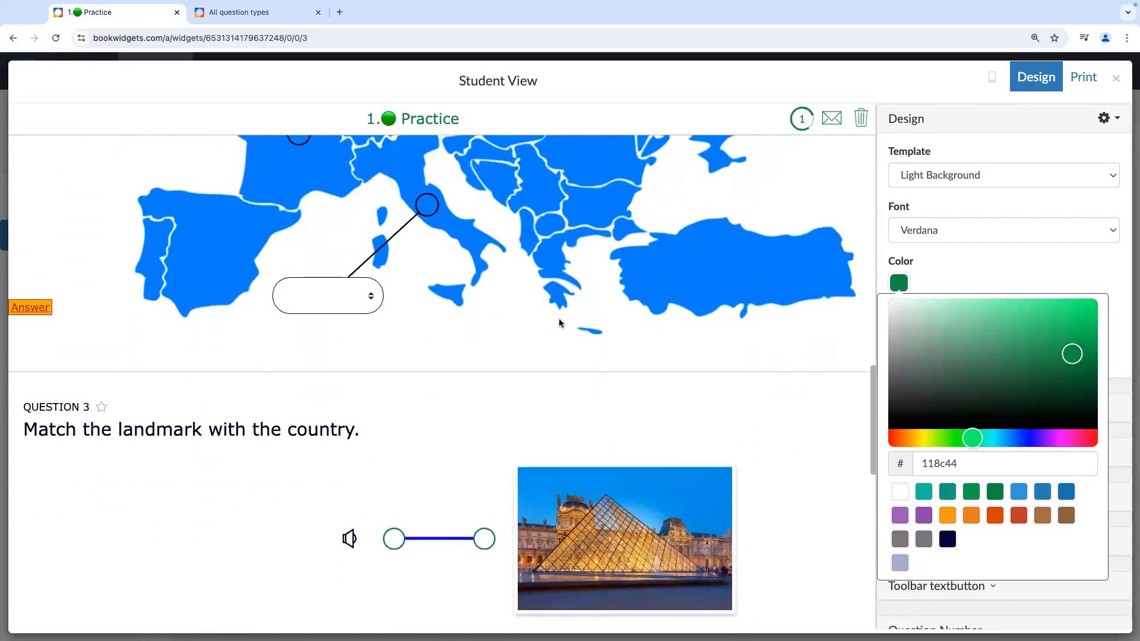
scroll(478, 325, down, 6)
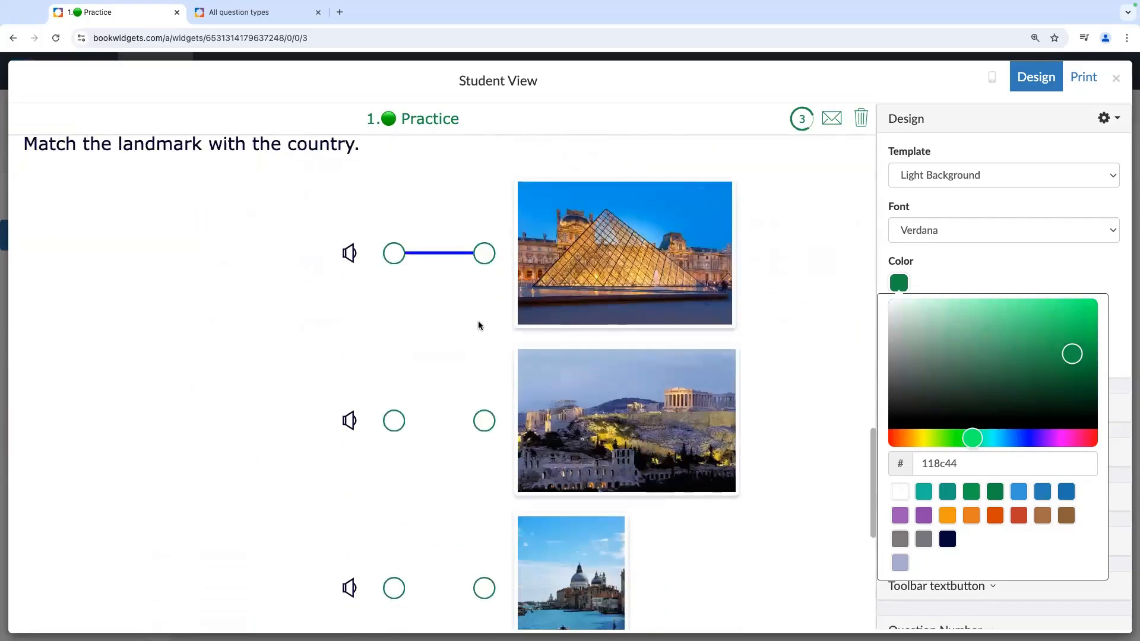
scroll(479, 325, up, 6)
scroll(479, 325, up, 15)
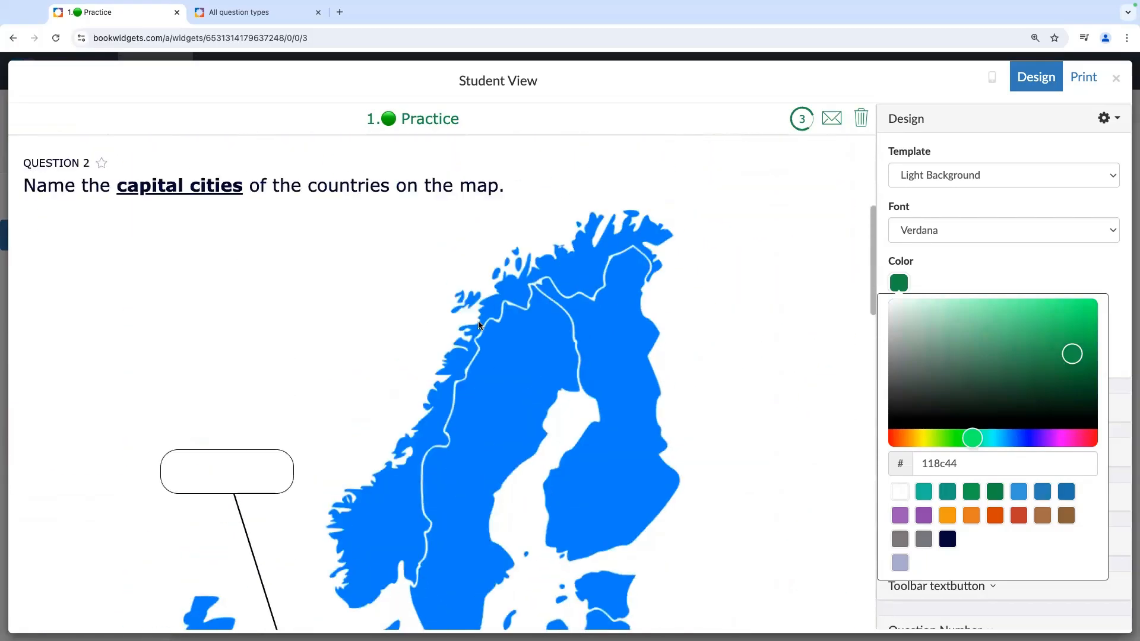
- Switch the design template to Dark Background and view the available sources for a background image
click(1014, 180)
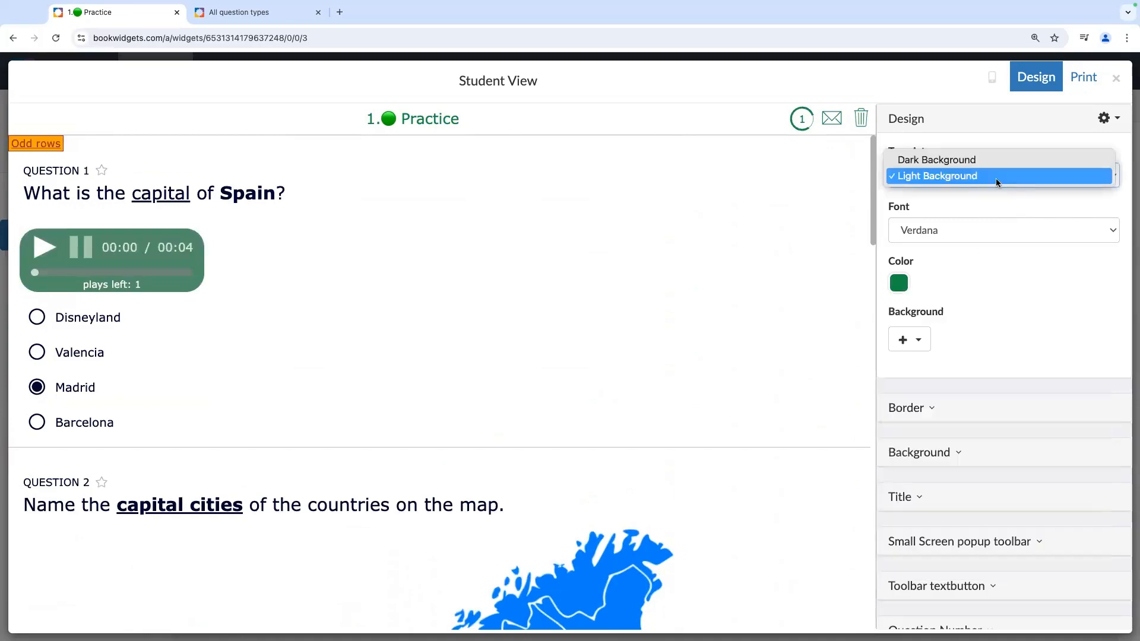
click(970, 159)
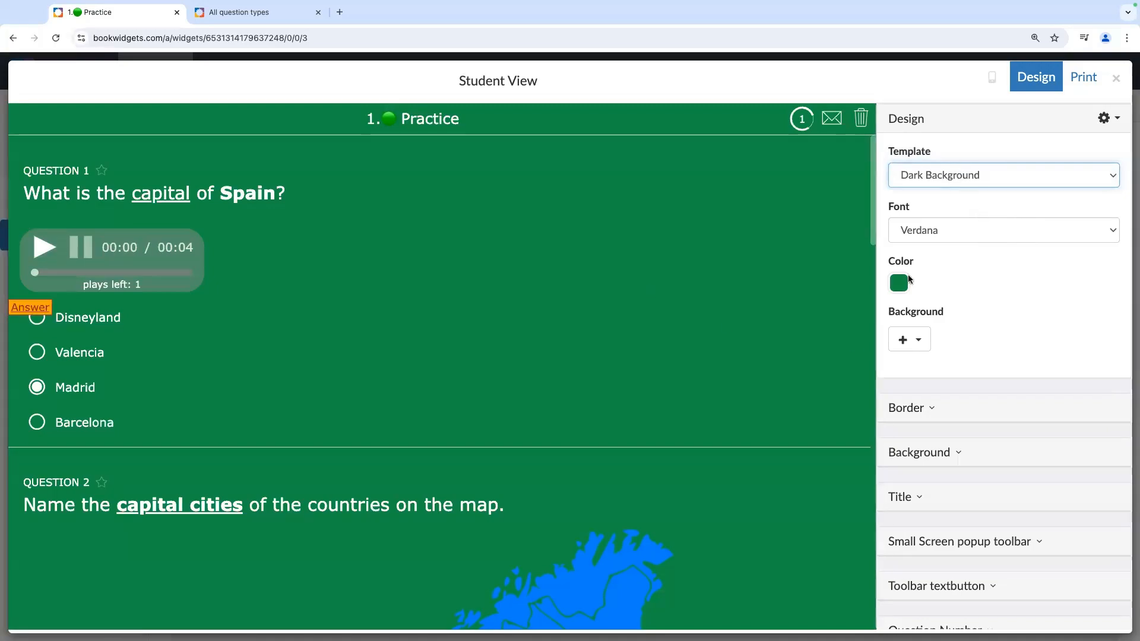
click(909, 339)
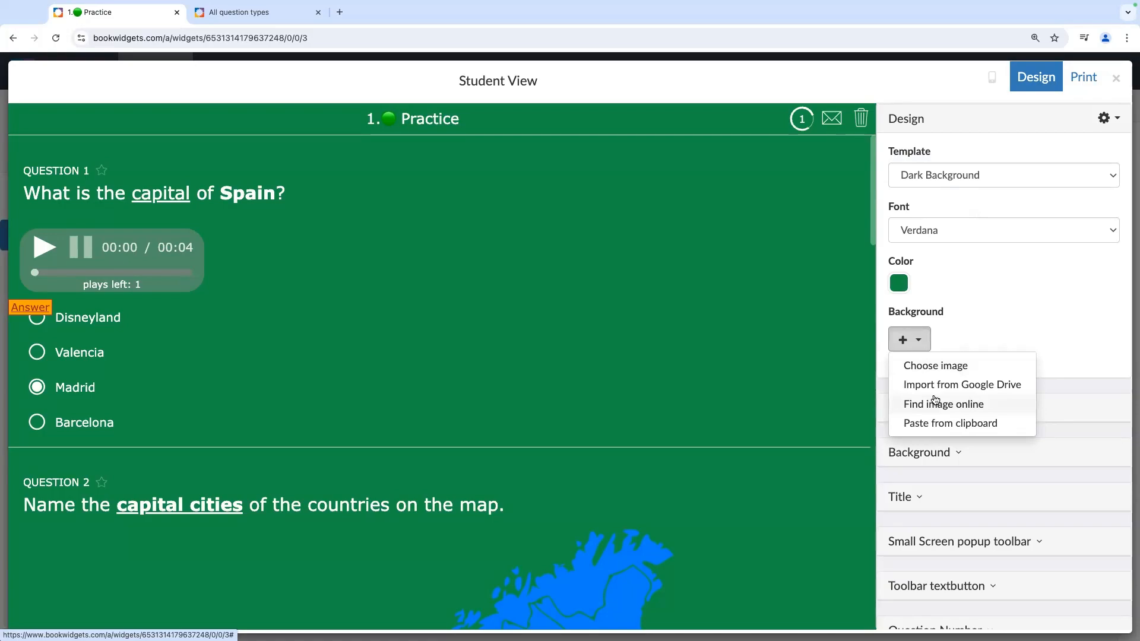
click(1059, 334)
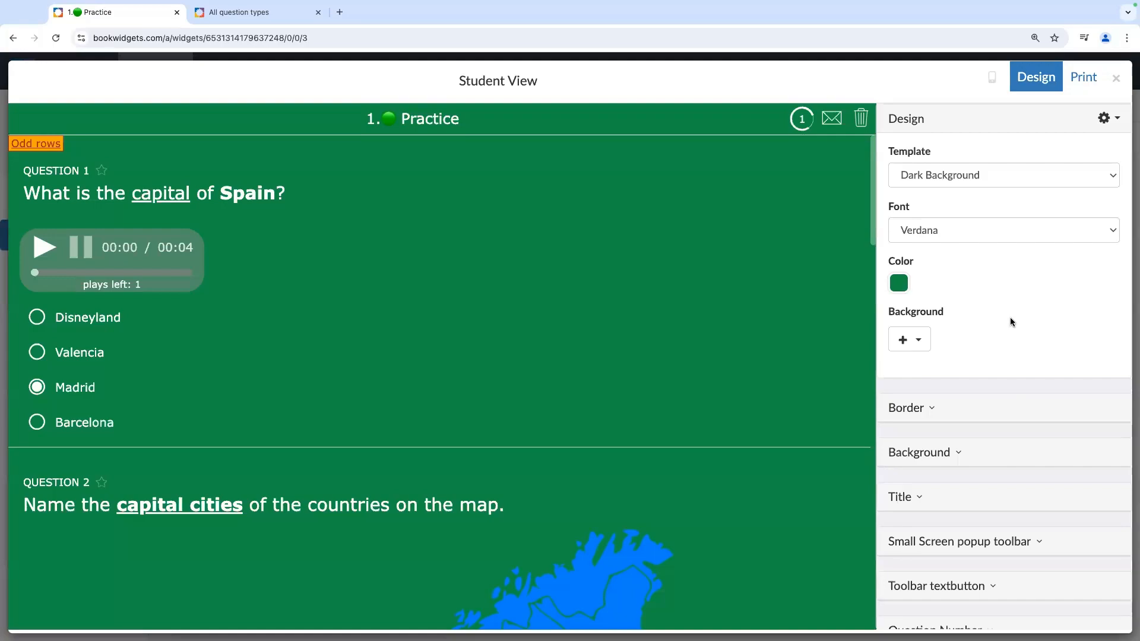
- Look through the design options available for the worksheet's individual elements, such as titles, questions, answers and input boxes
scroll(1010, 317, down, 5)
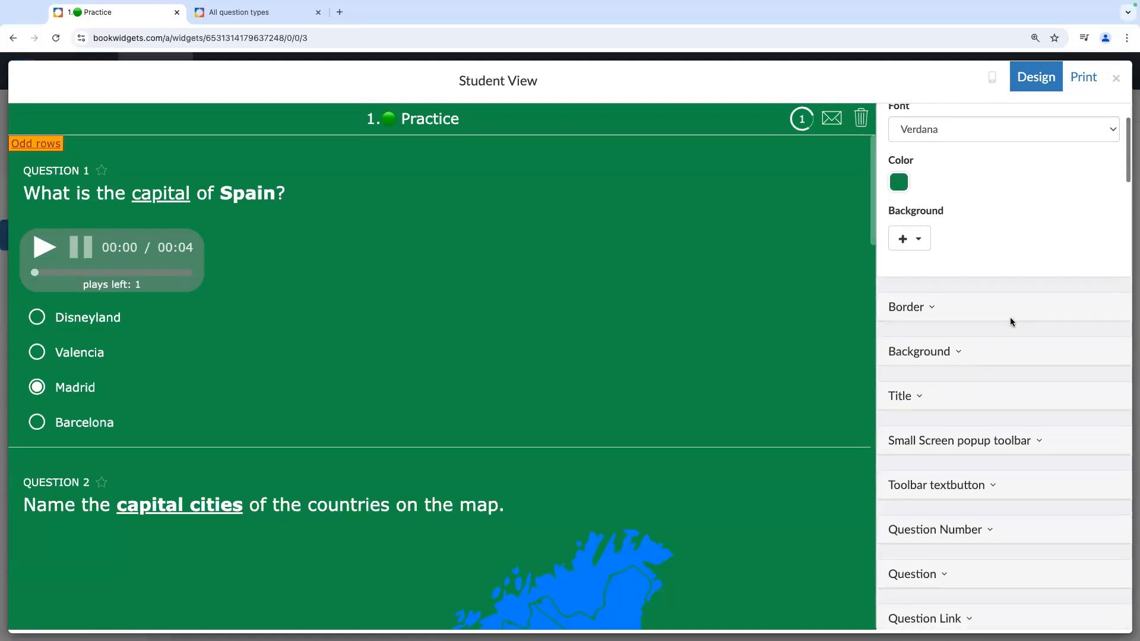
scroll(1012, 322, down, 10)
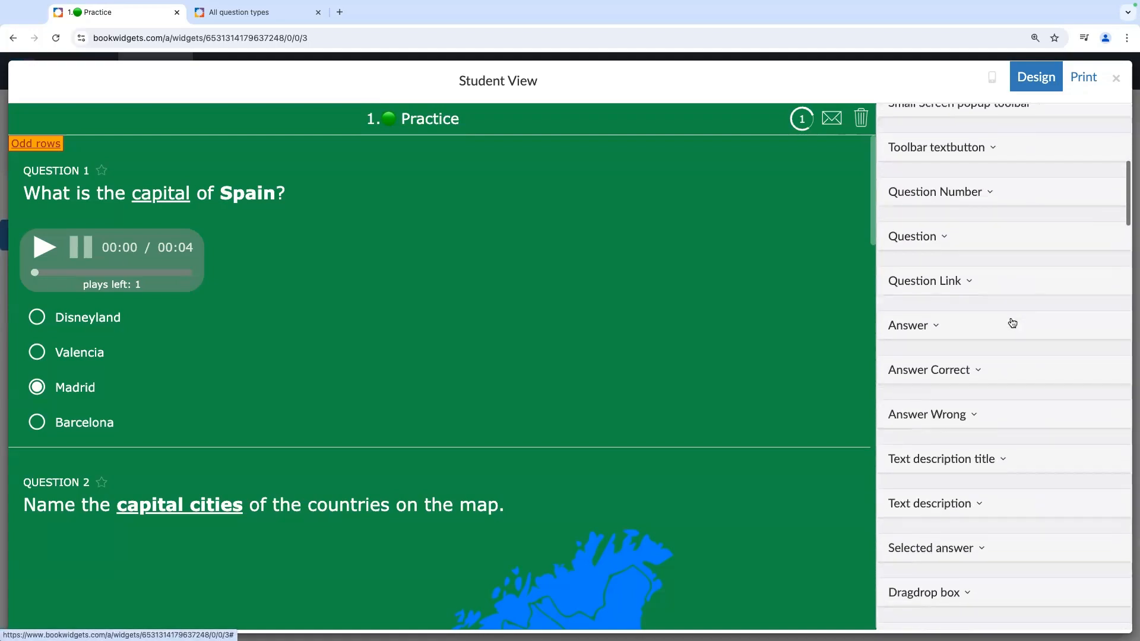
scroll(1012, 322, down, 14)
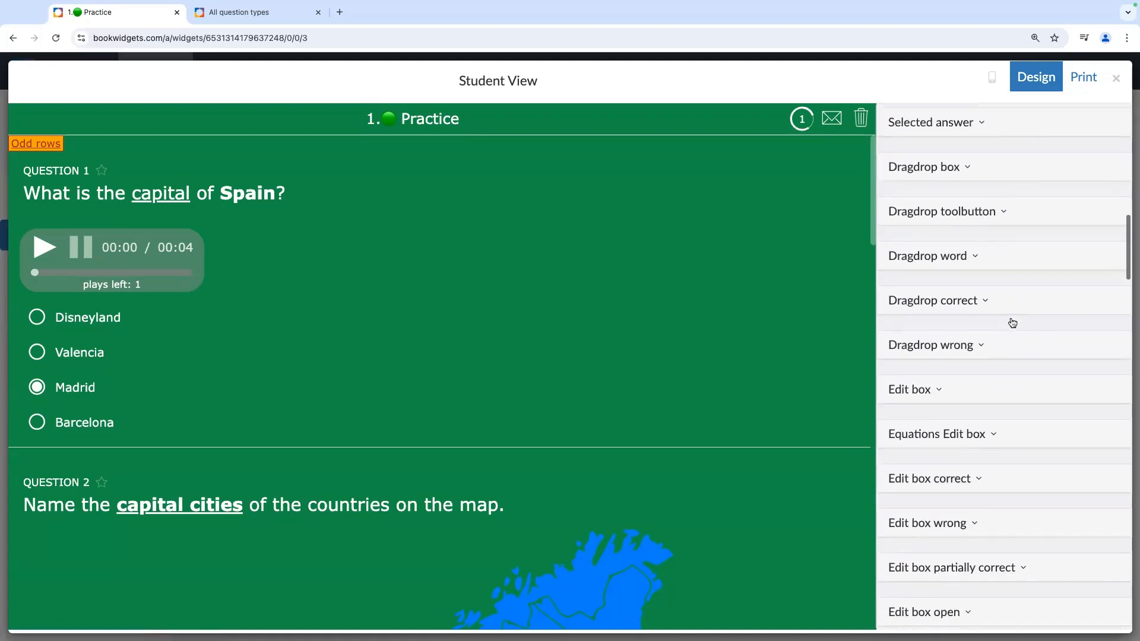
scroll(1011, 322, down, 10)
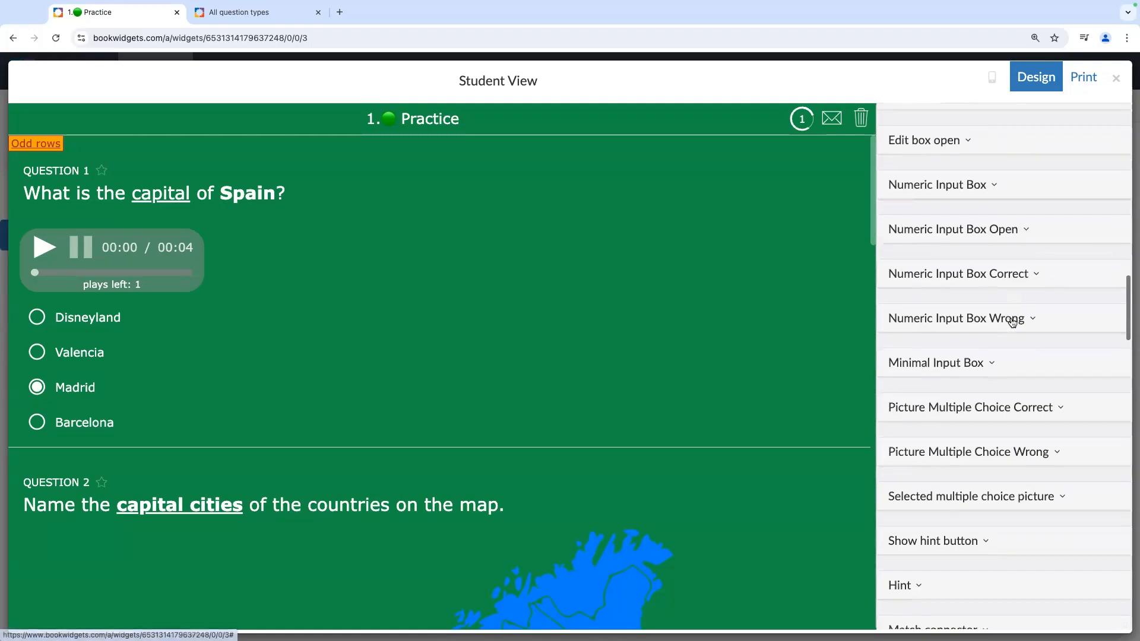
scroll(1012, 323, up, 20)
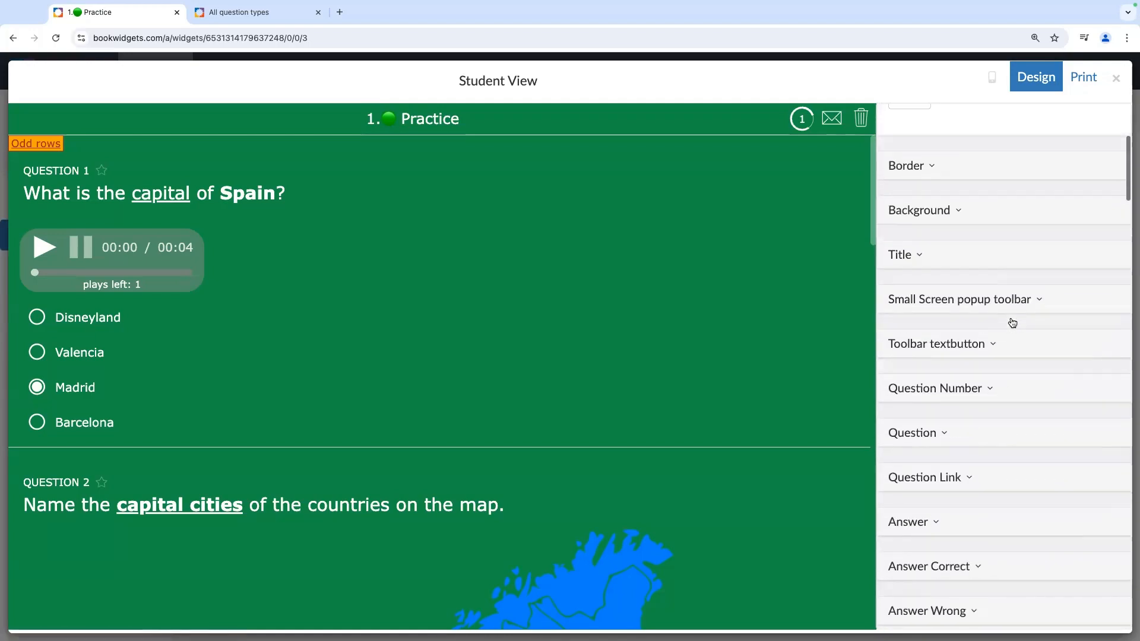
- Switch the design template to Light Background and close the student preview
click(976, 176)
click(953, 191)
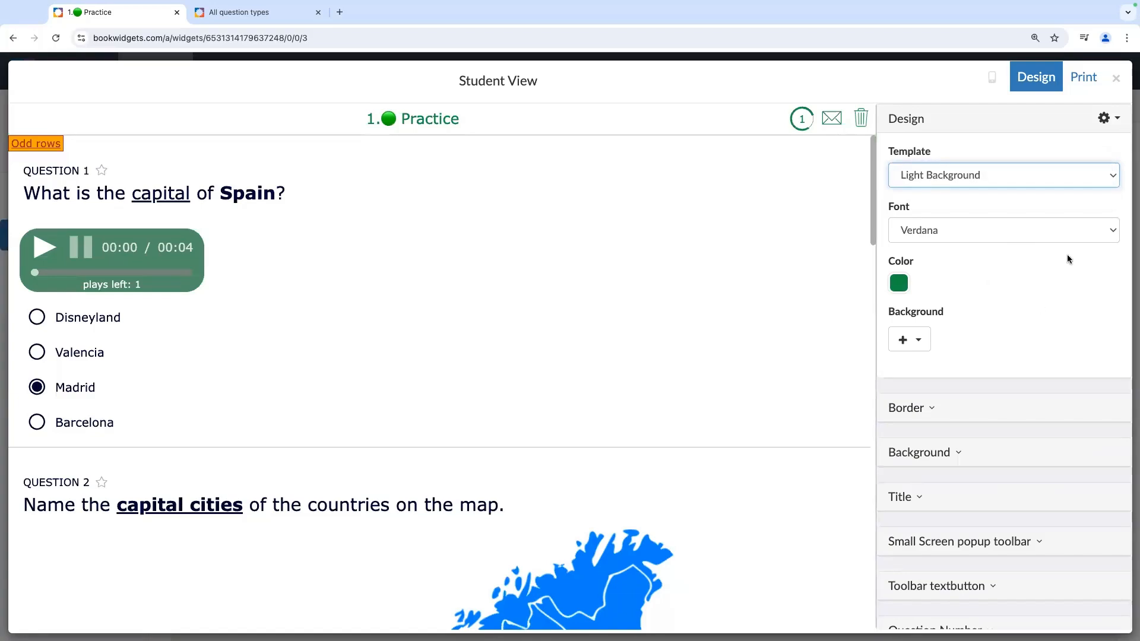
click(1115, 82)
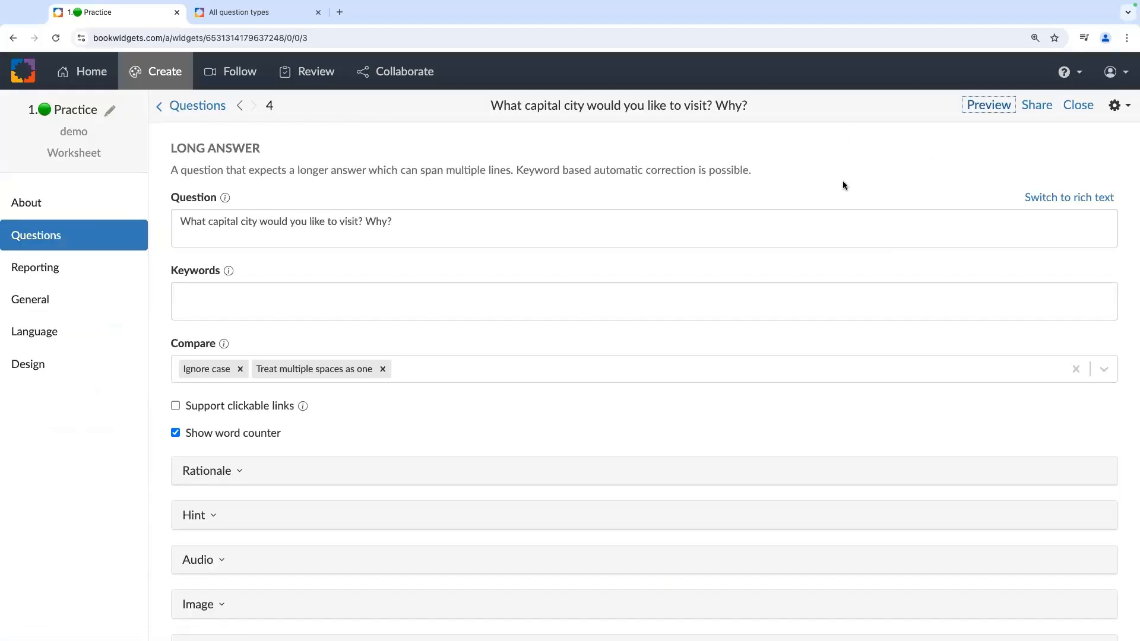
- Open the worksheet's reporting settings and examine which data students must provide in the submission form
click(23, 268)
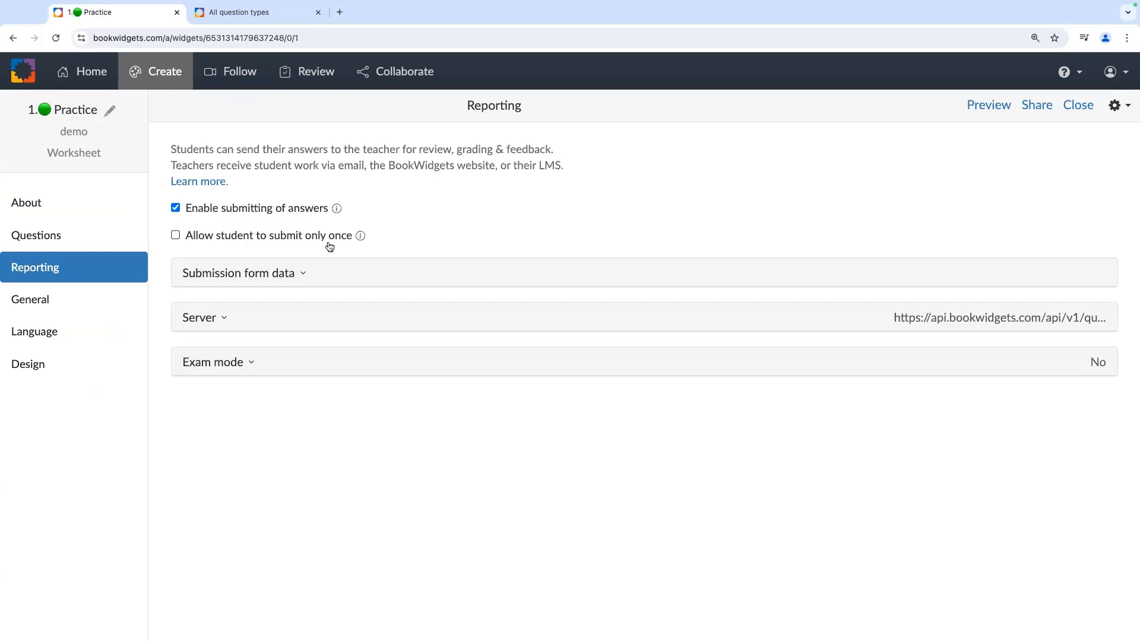
click(275, 284)
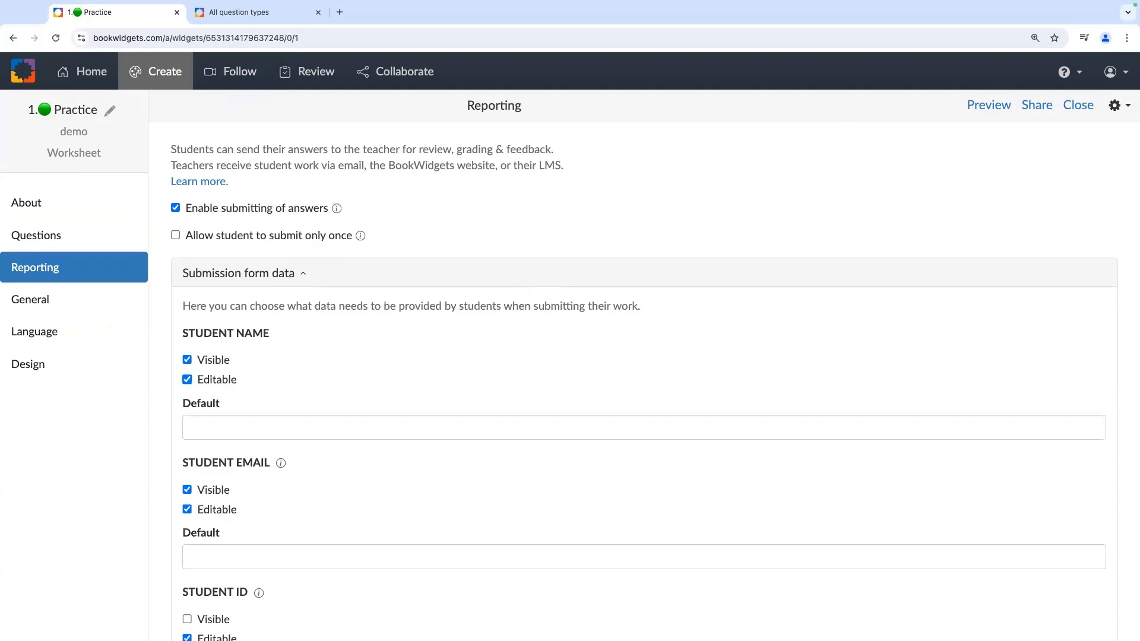
scroll(893, 307, down, 5)
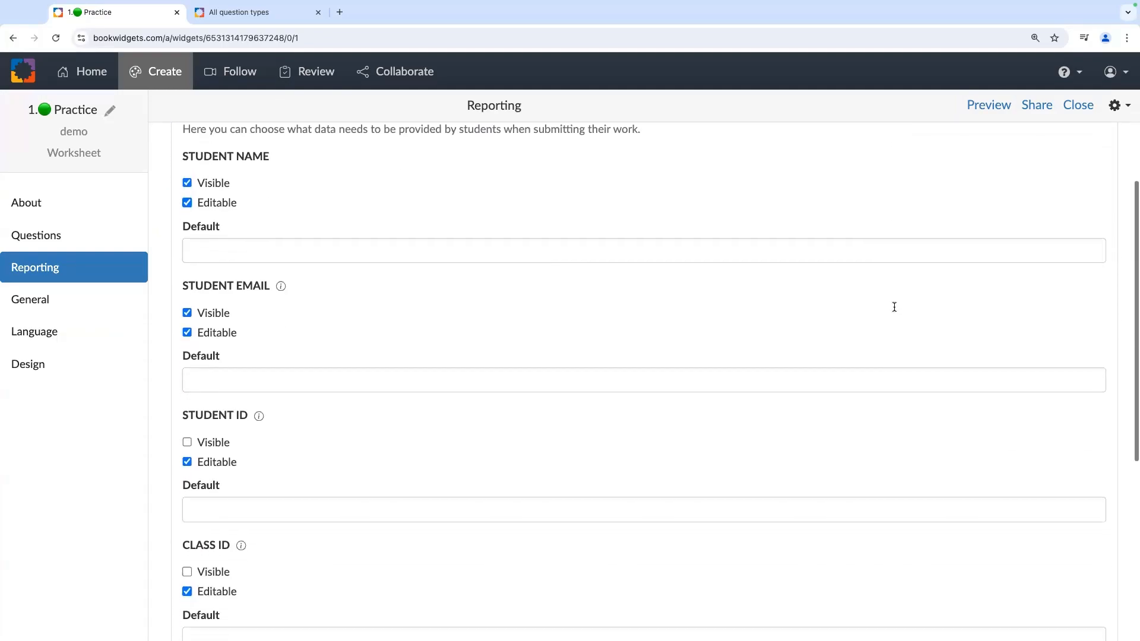
click(287, 493)
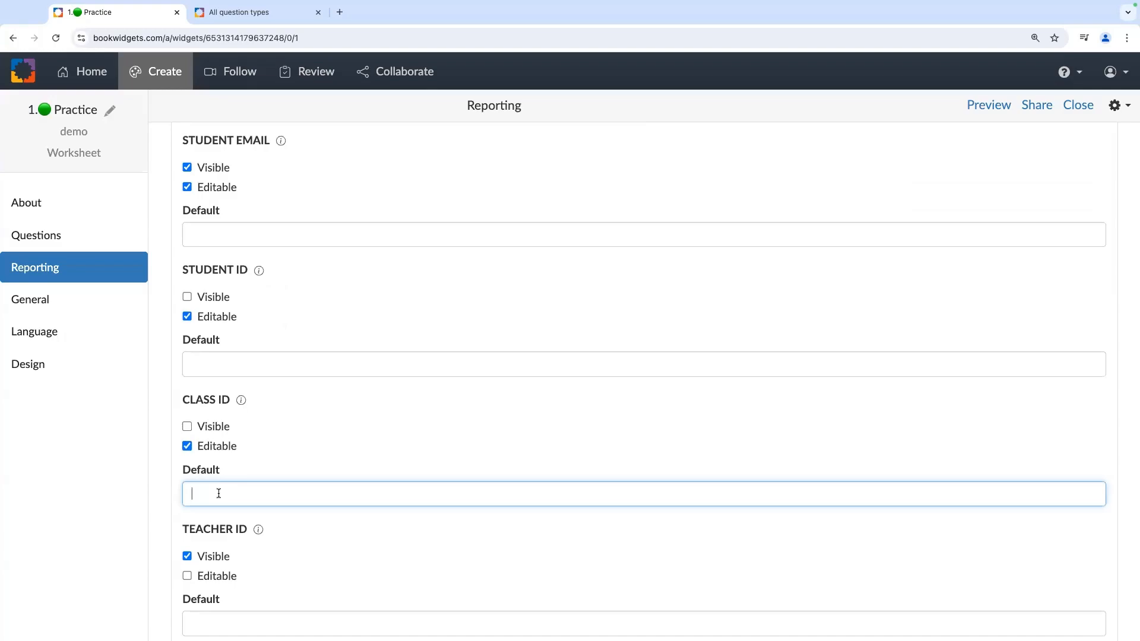
scroll(218, 493, up, 5)
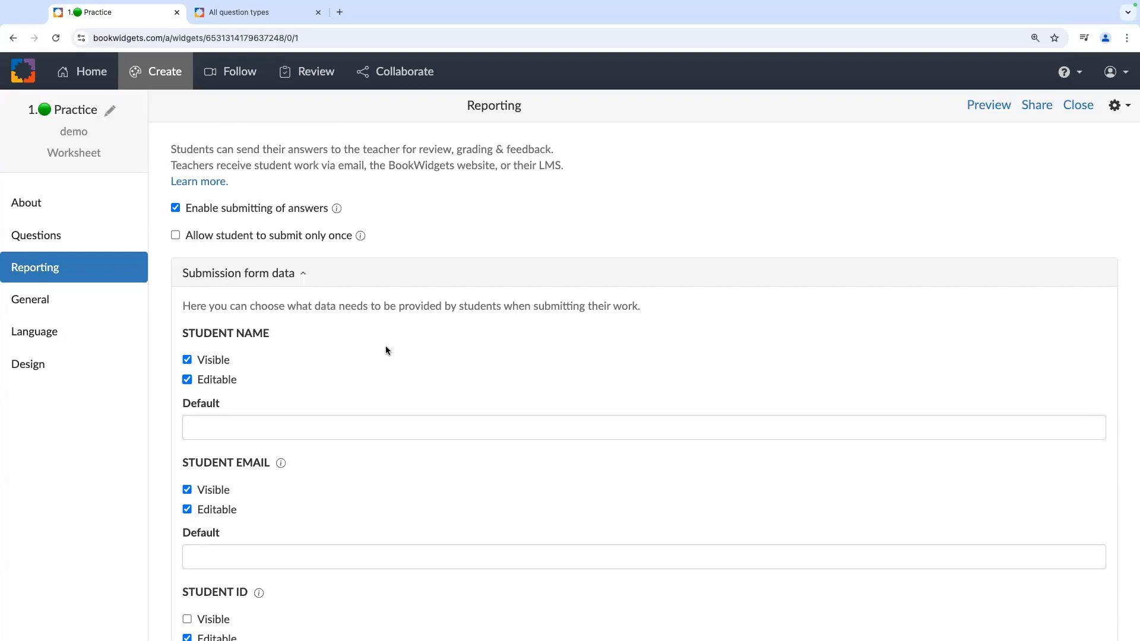
scroll(386, 350, down, 3)
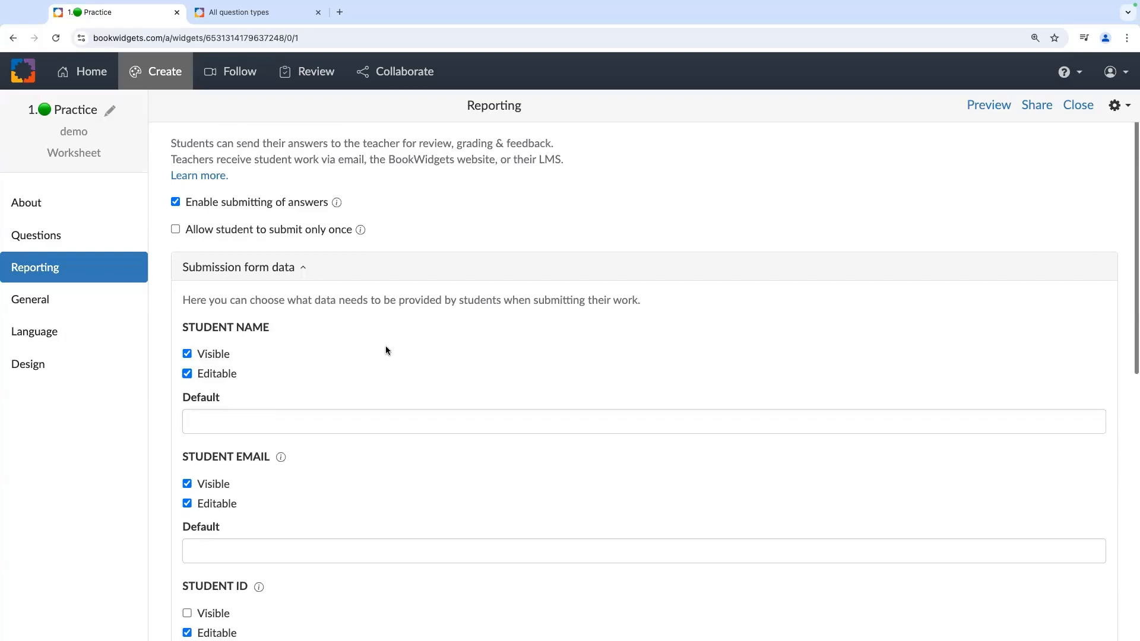
scroll(386, 350, up, 2)
click(292, 244)
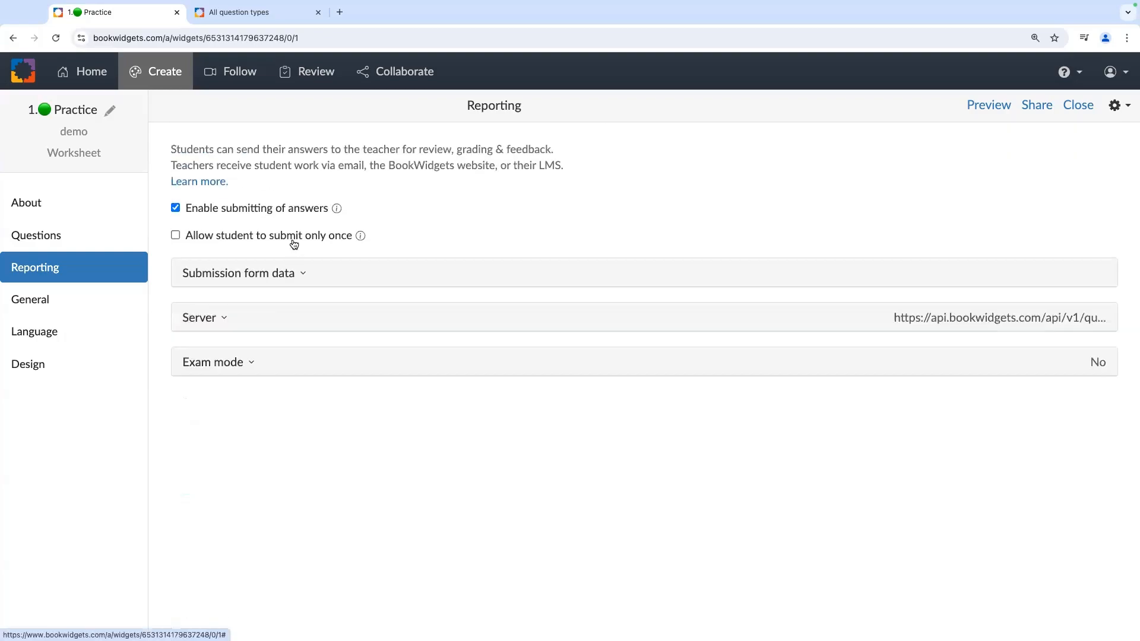
- Enable exam mode for the worksheet and set its time to 10
click(219, 363)
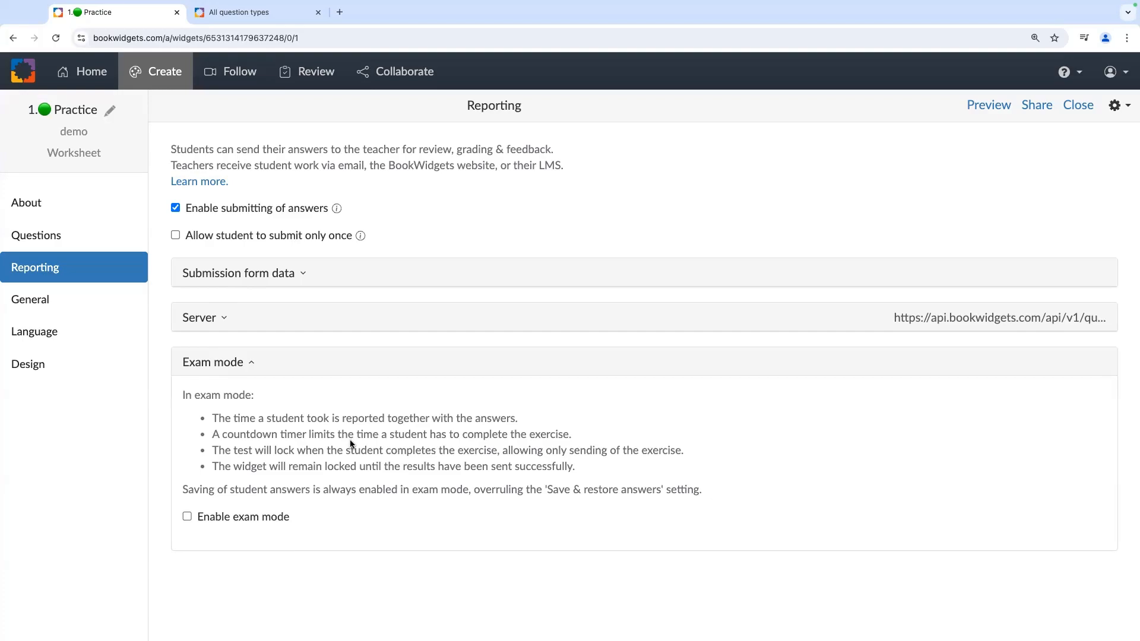
click(187, 516)
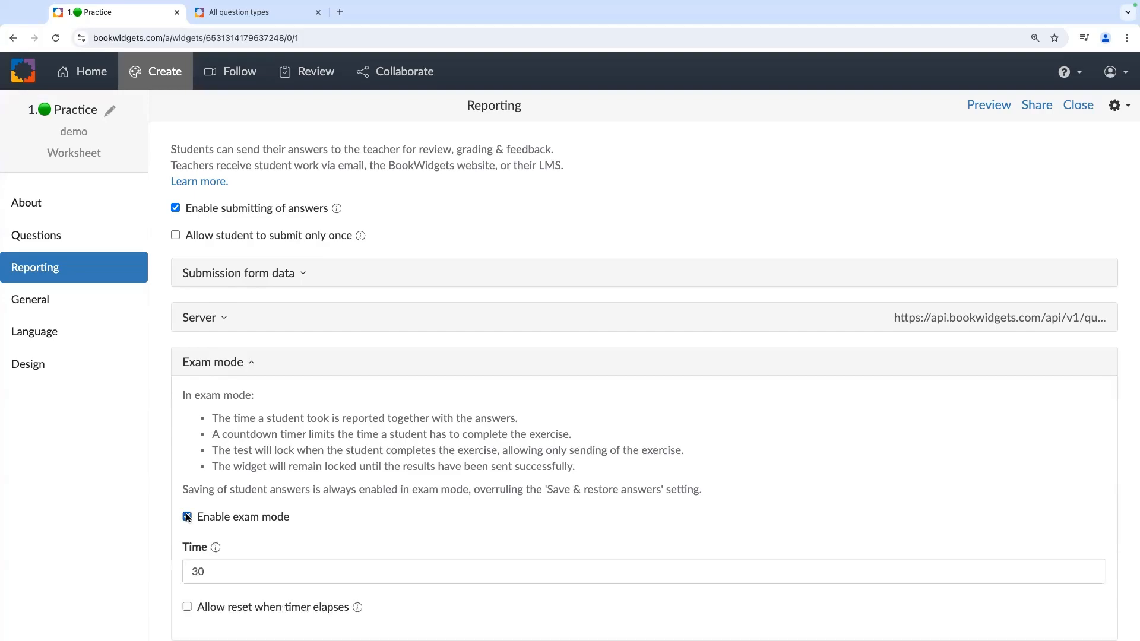
scroll(266, 484, down, 1)
drag(216, 551, 162, 555)
text(10)
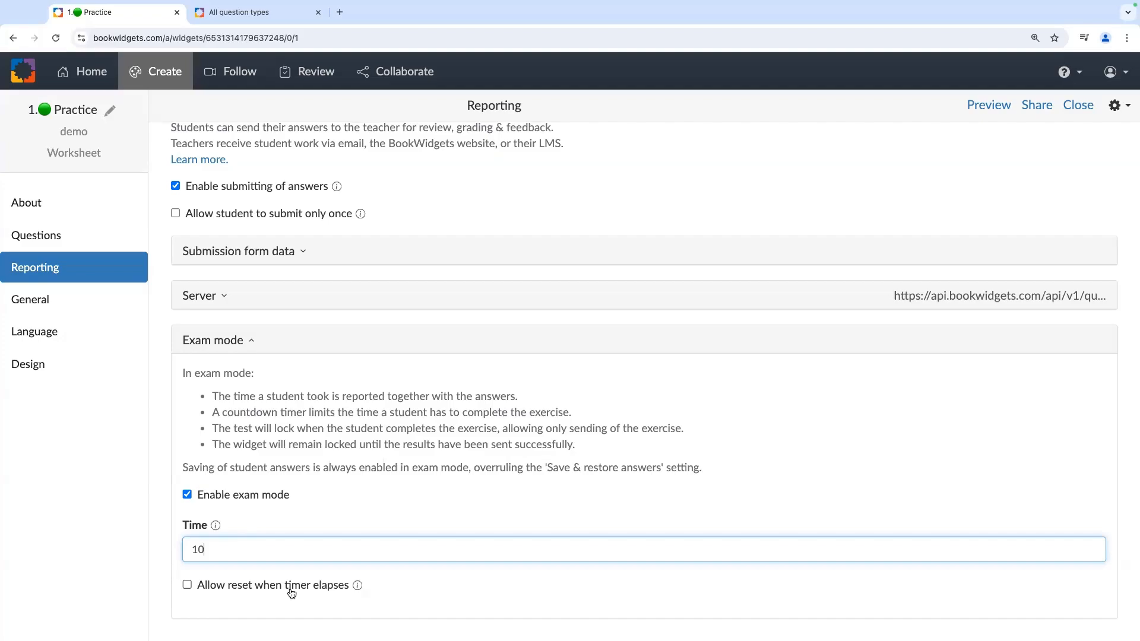
click(234, 342)
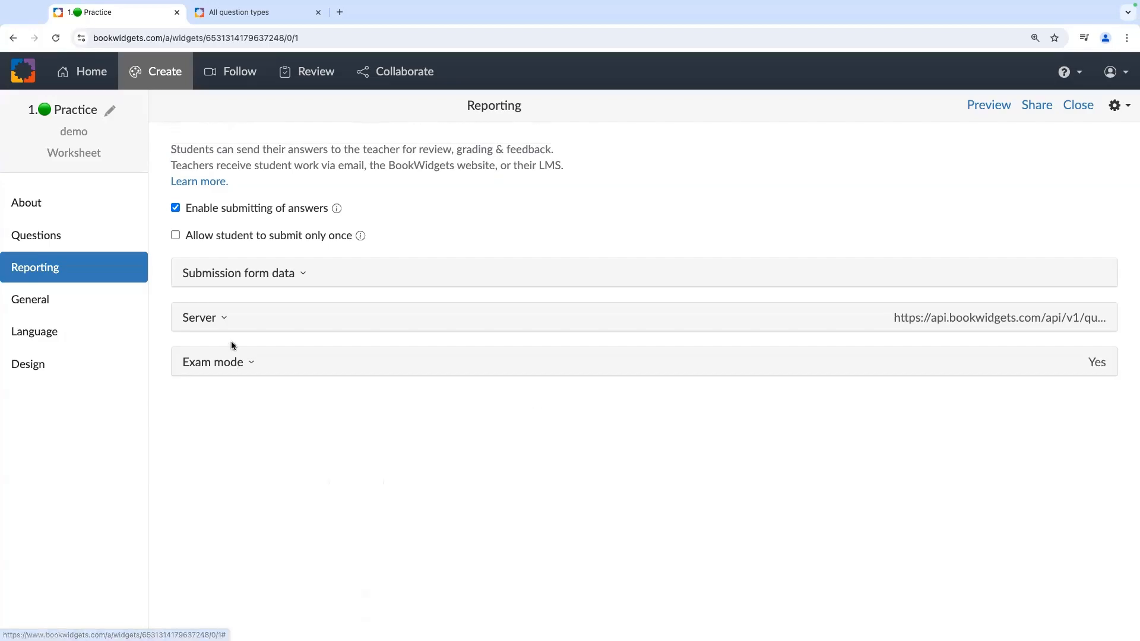
- Open the general correction and scoring options and examine the settings for correct answers, the submit password and immediate answer coloring
click(42, 303)
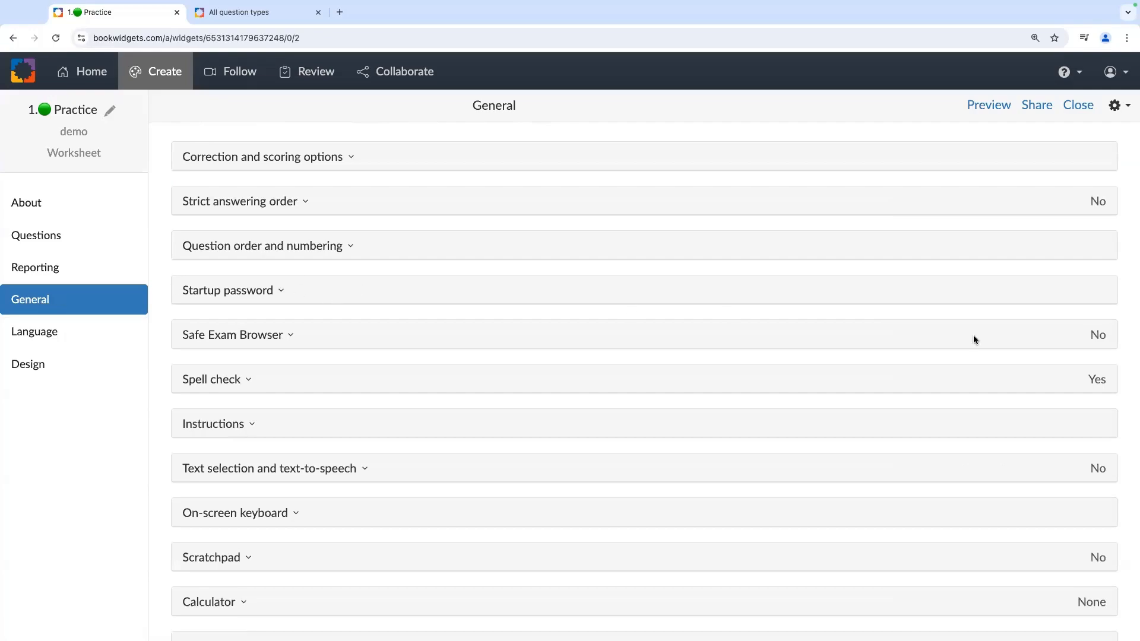
click(282, 167)
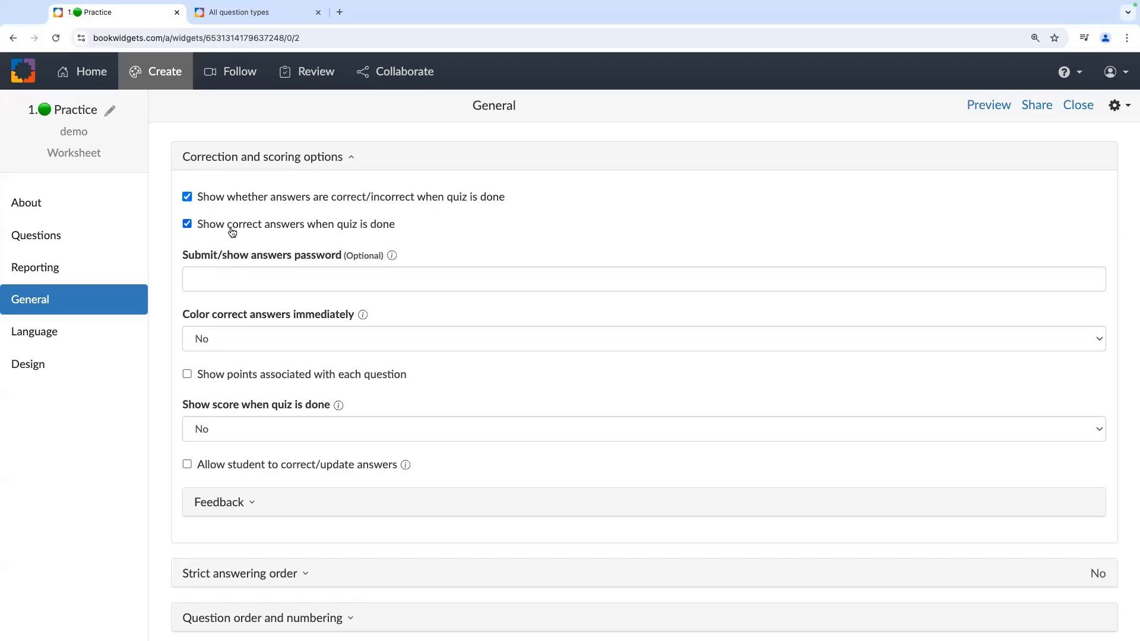
click(191, 228)
click(206, 285)
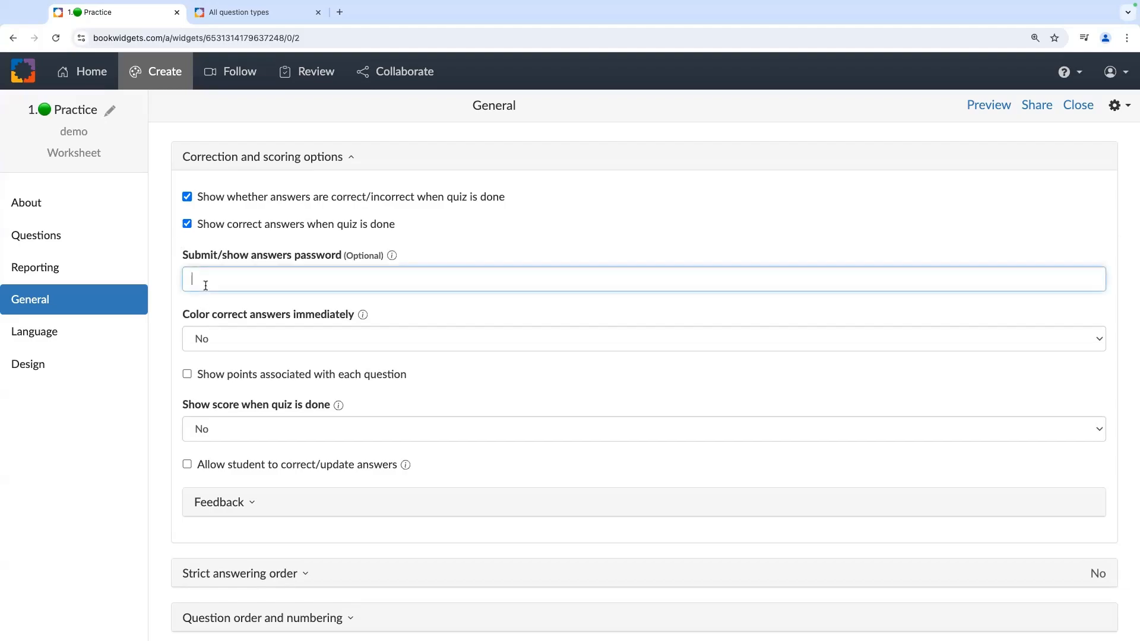
scroll(205, 286, down, 1)
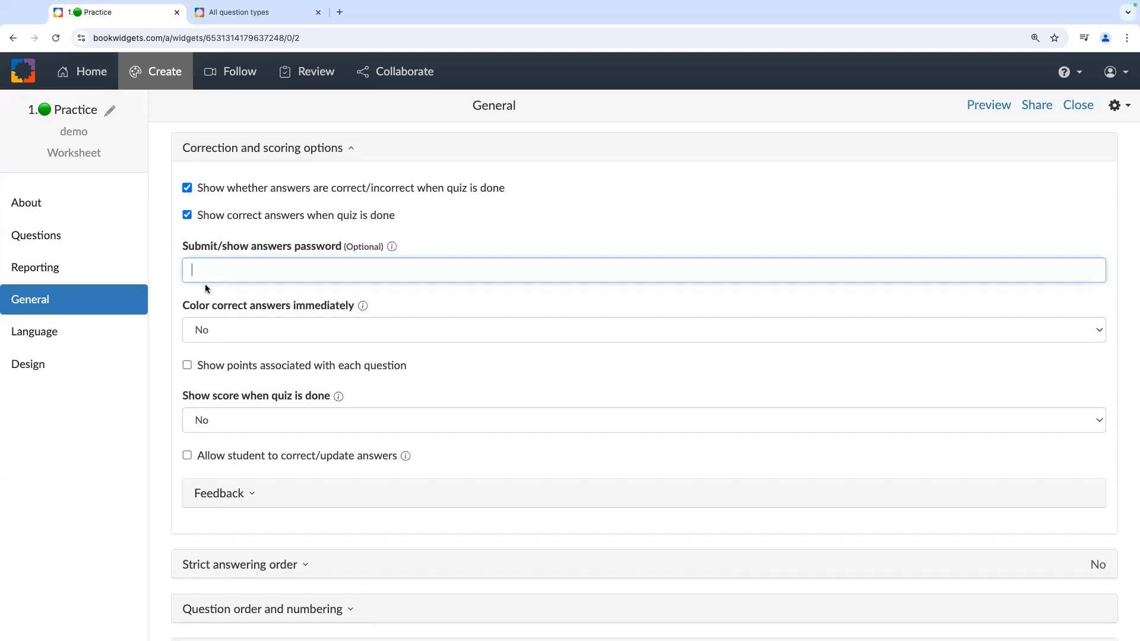
scroll(205, 283, down, 3)
click(226, 247)
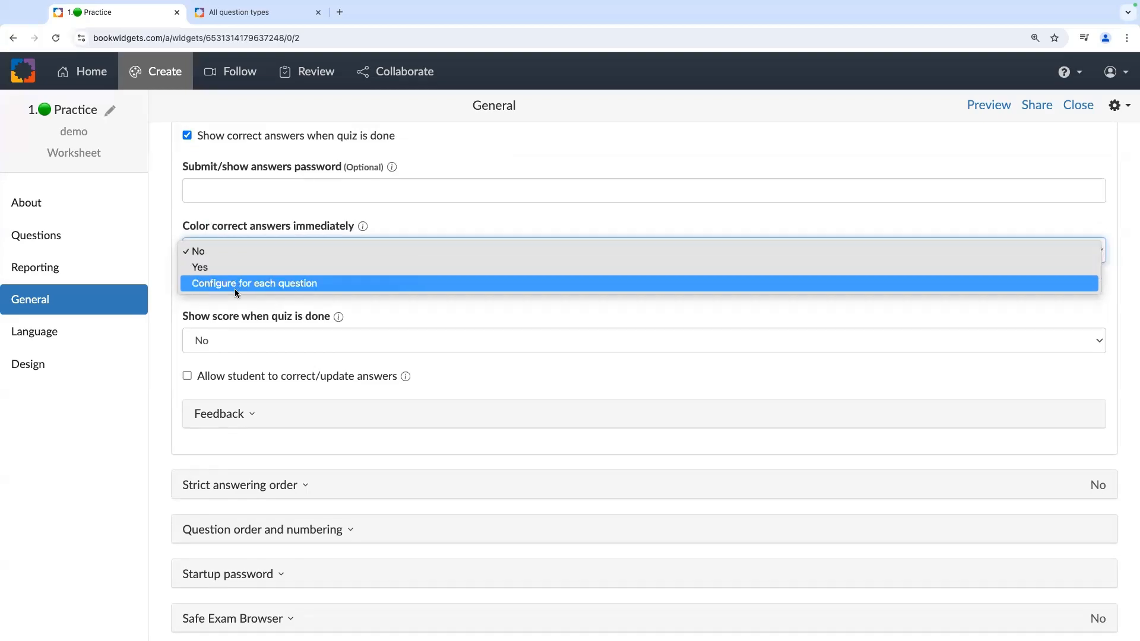
click(233, 250)
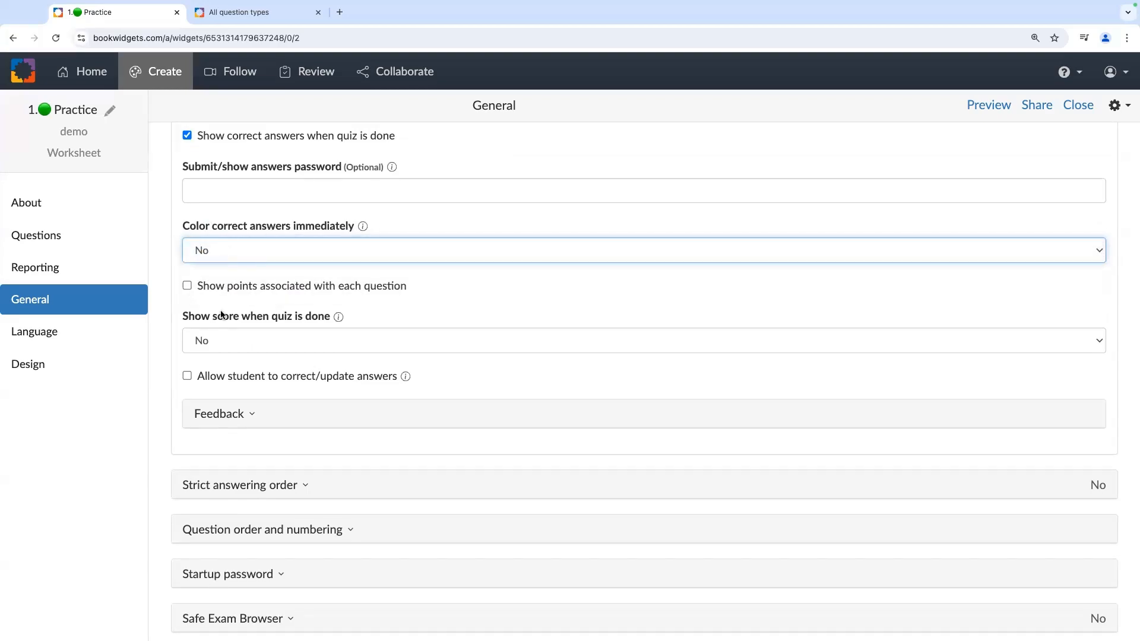
- Set the score shown when the quiz is done to Score vs maximum
scroll(225, 292, up, 1)
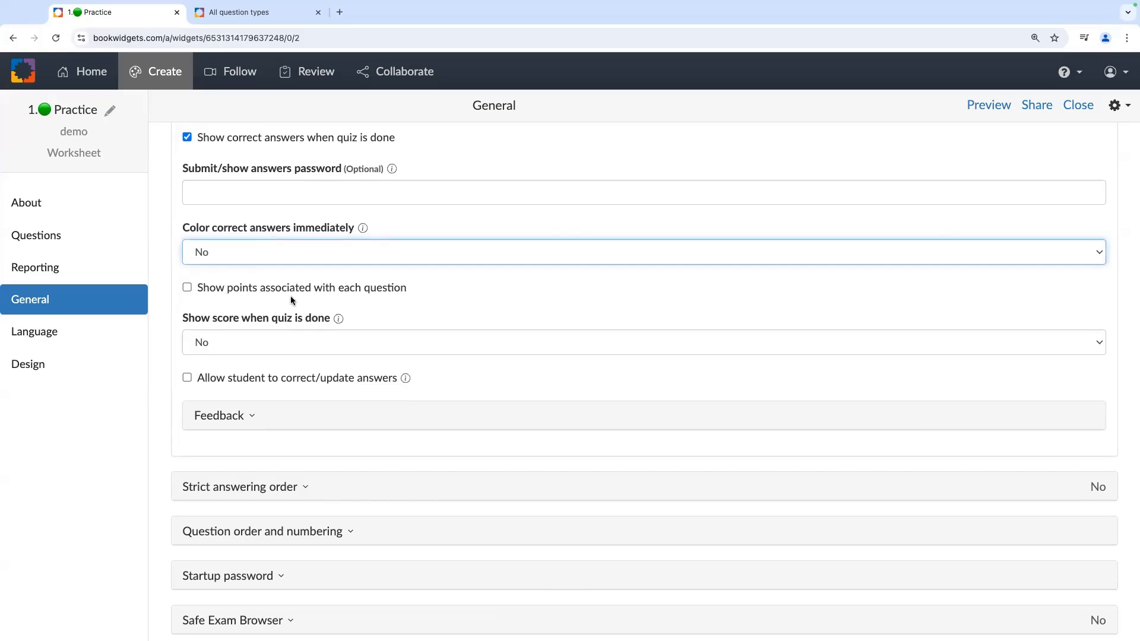
click(255, 342)
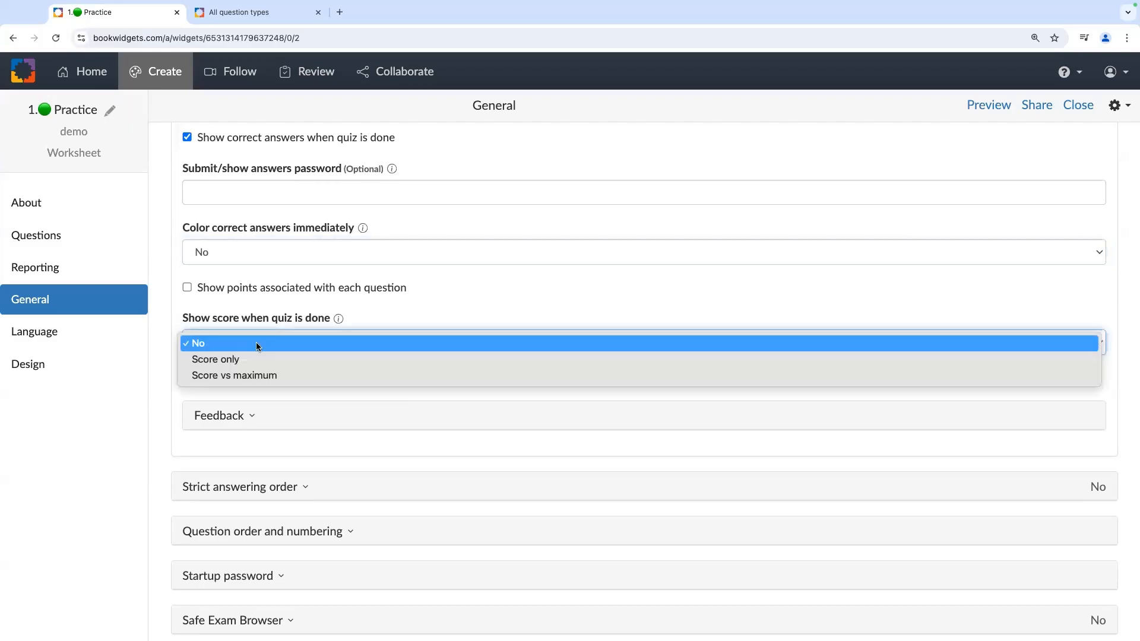
click(253, 375)
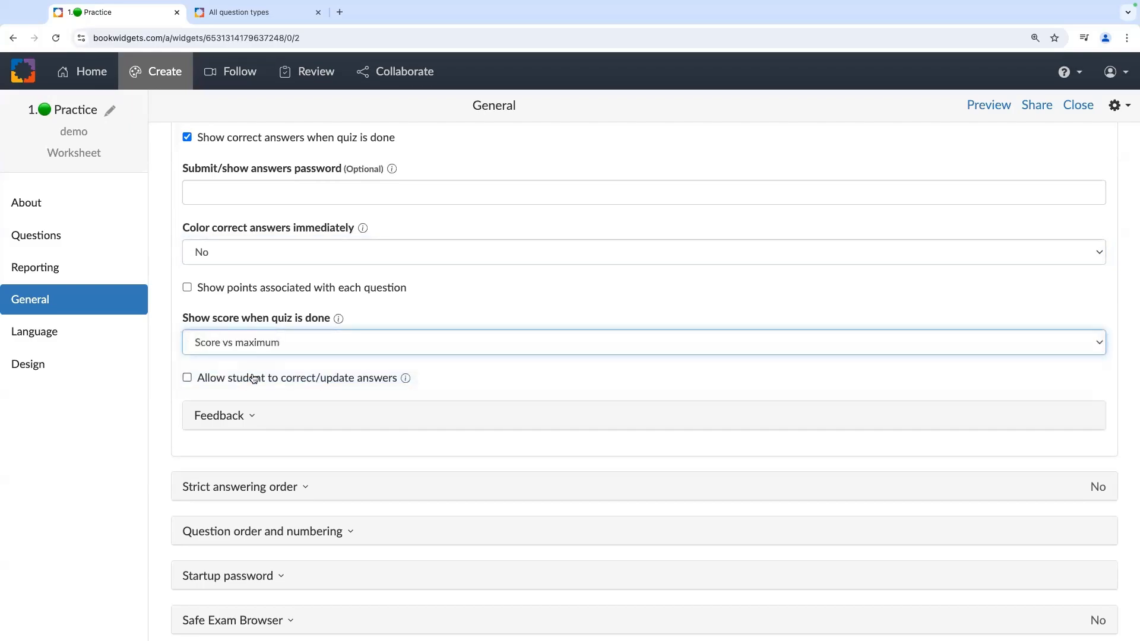
- Add a feedback entry for scores lower than or equal to 100 with the text "Great job!"
scroll(253, 378, down, 2)
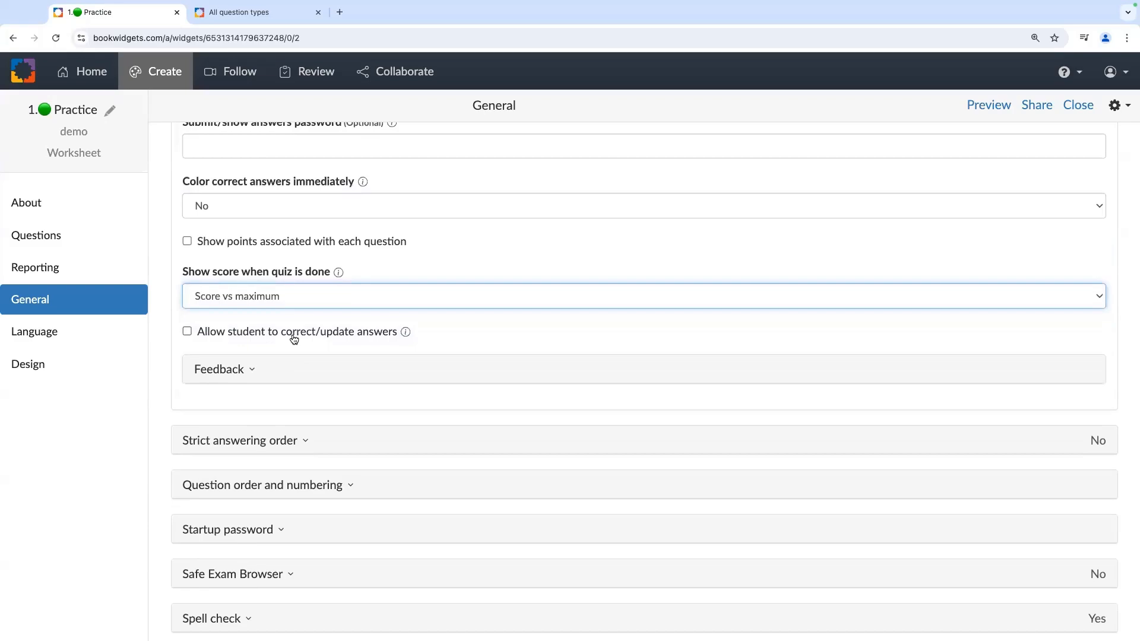
scroll(294, 339, down, 1)
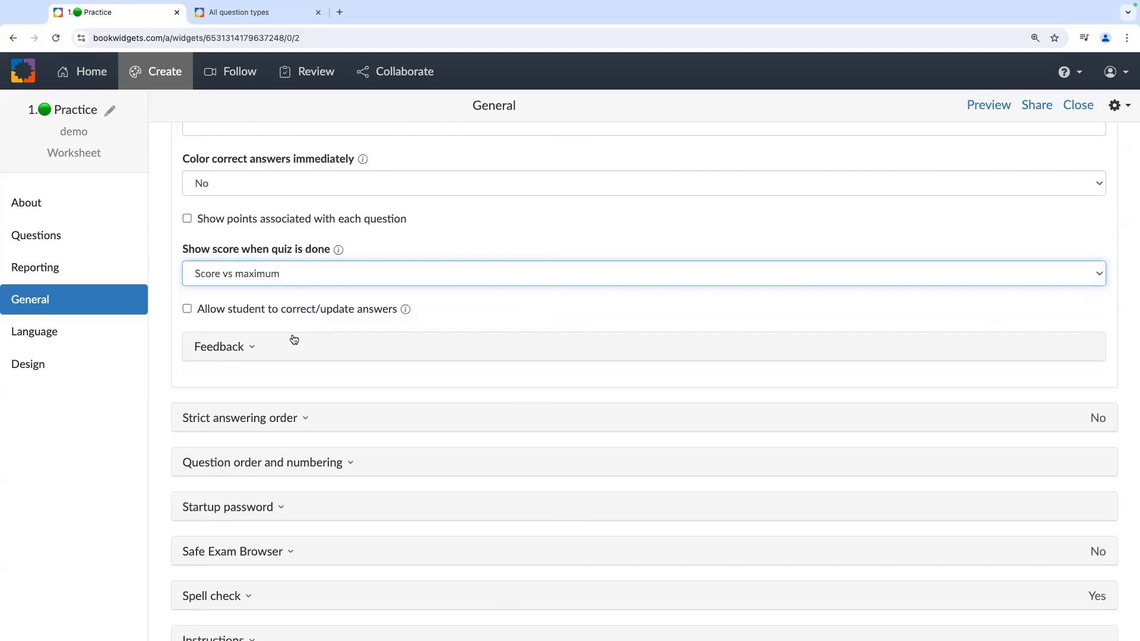
click(225, 353)
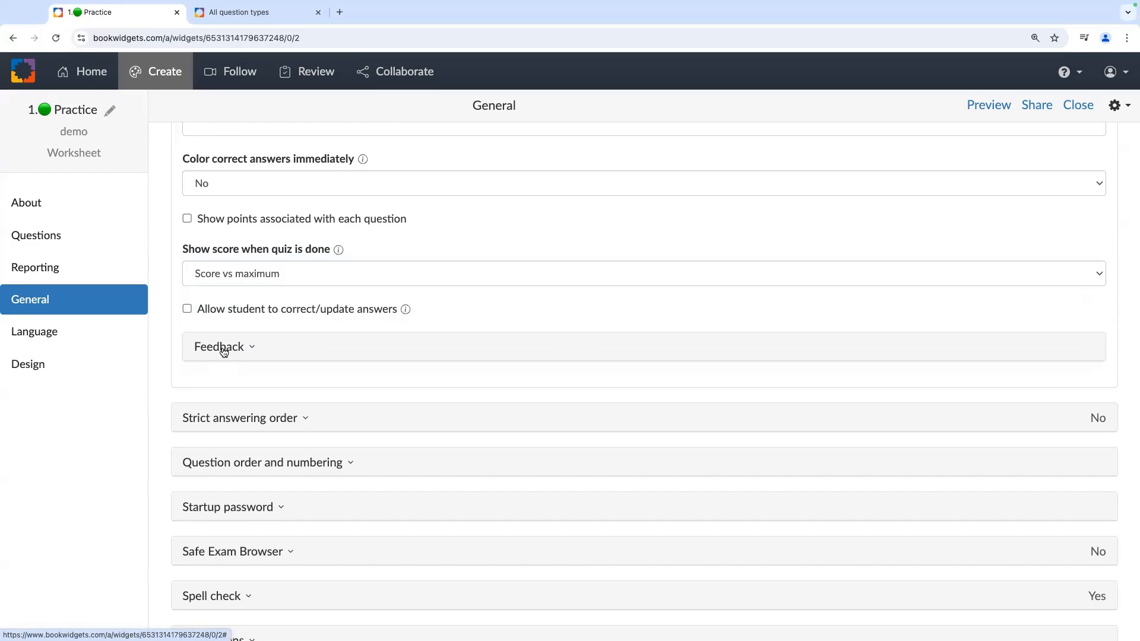
scroll(407, 375, down, 1)
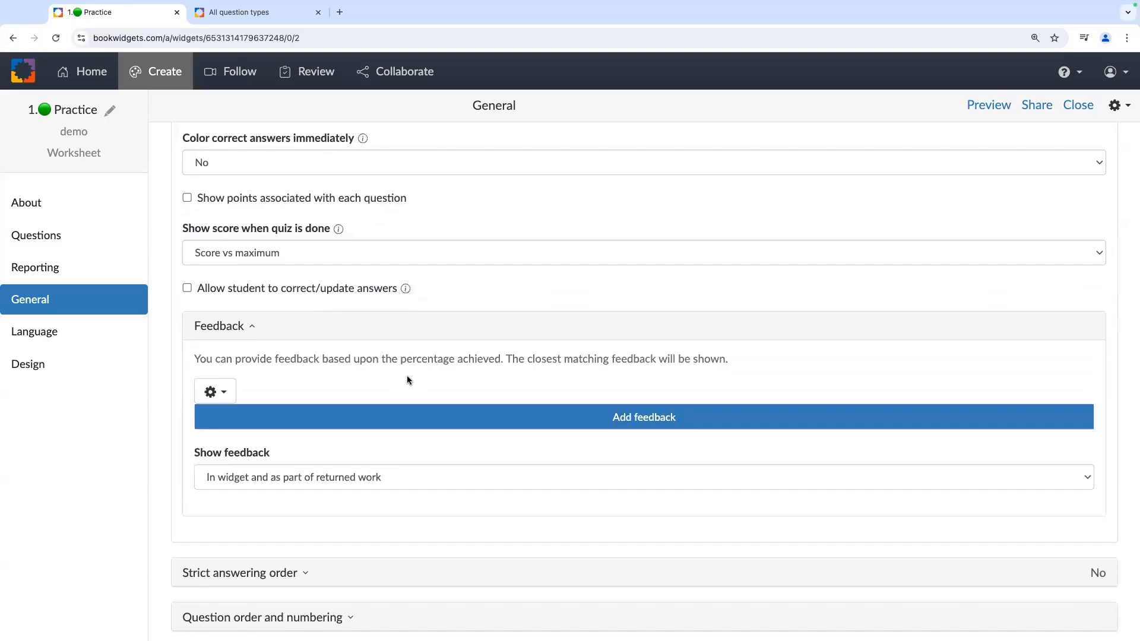
click(393, 422)
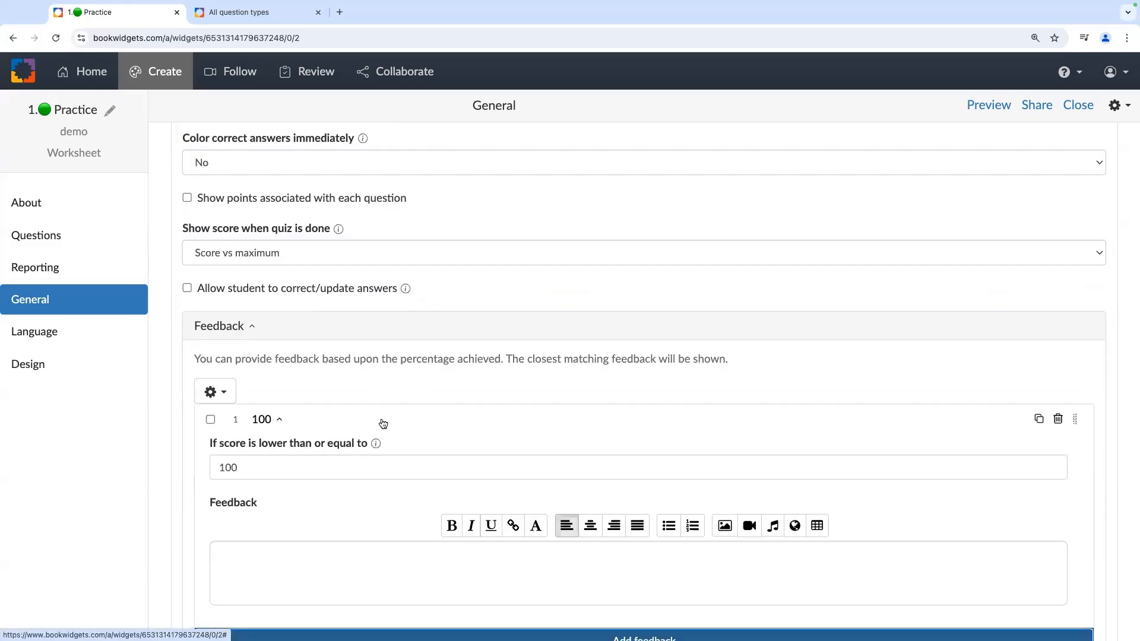
scroll(381, 422, down, 3)
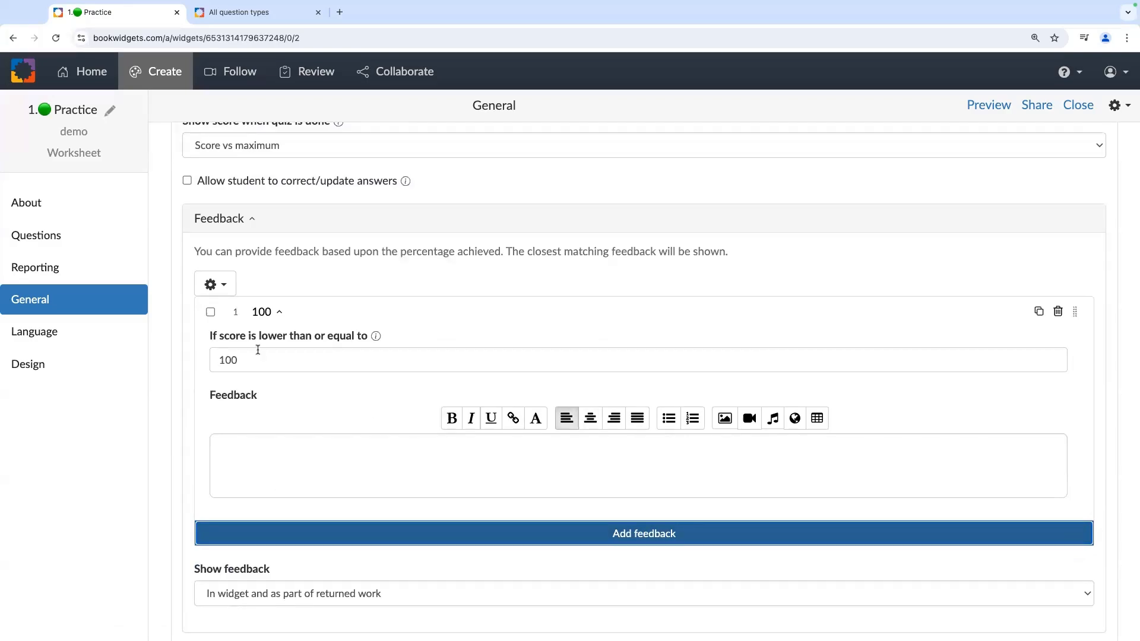
click(252, 449)
text(Great job!)
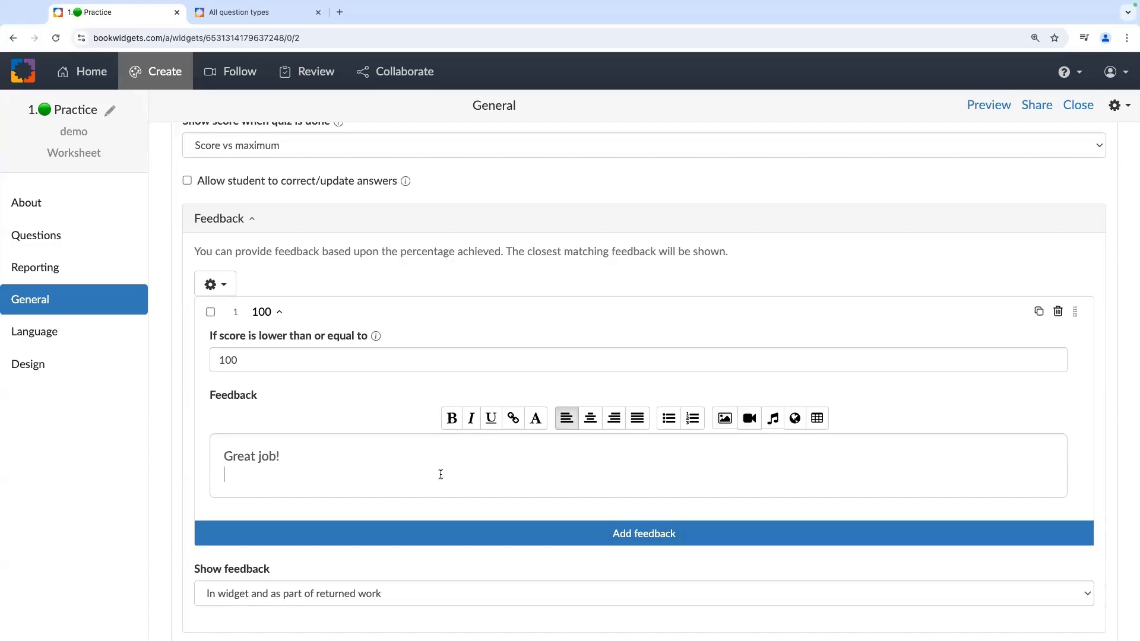
- Add a feedback entry for scores lower than or equal to 70 reading "Keep trying!" and "Here are some resources to check out: [insert URL]"
click(440, 536)
double_click(239, 391)
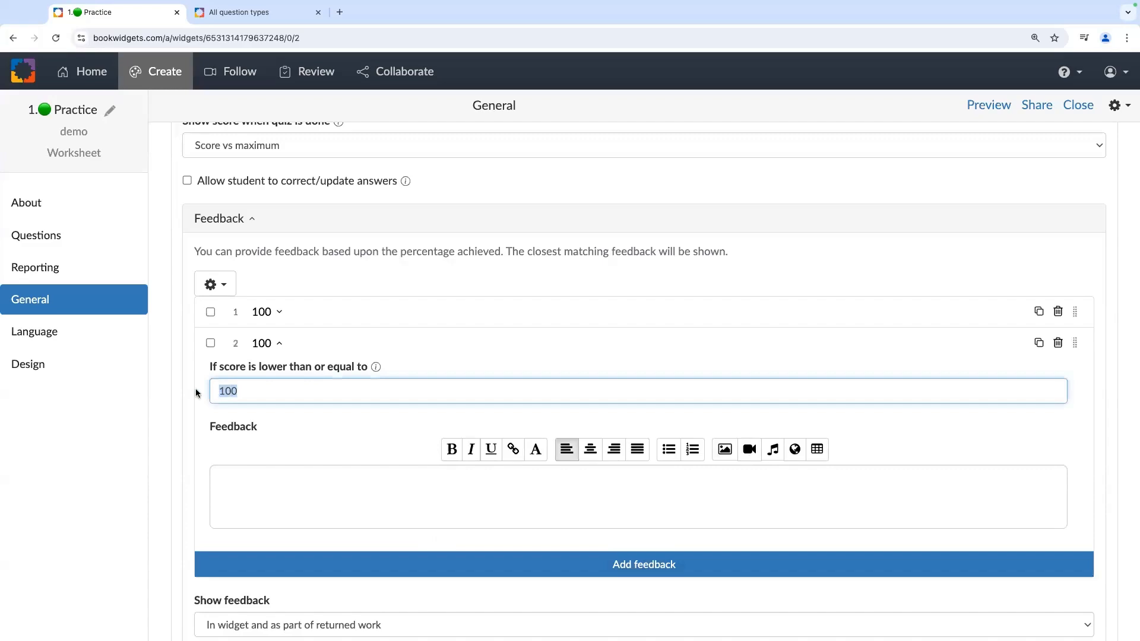
text(70)
click(243, 479)
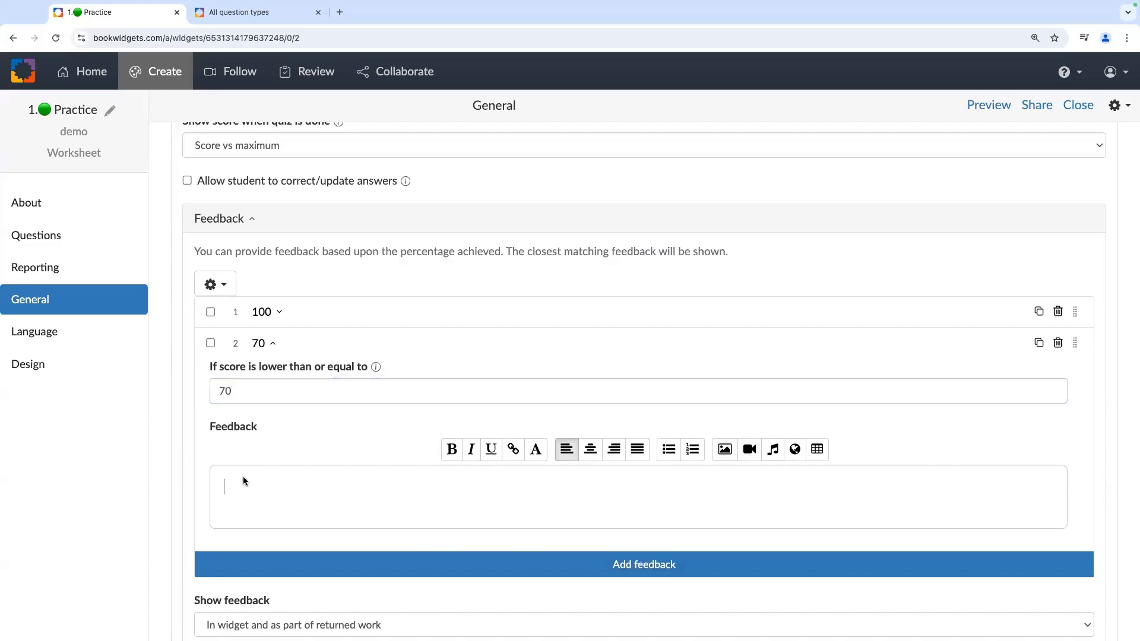
text(Keep trying!)
key(Return)
text(Here a)
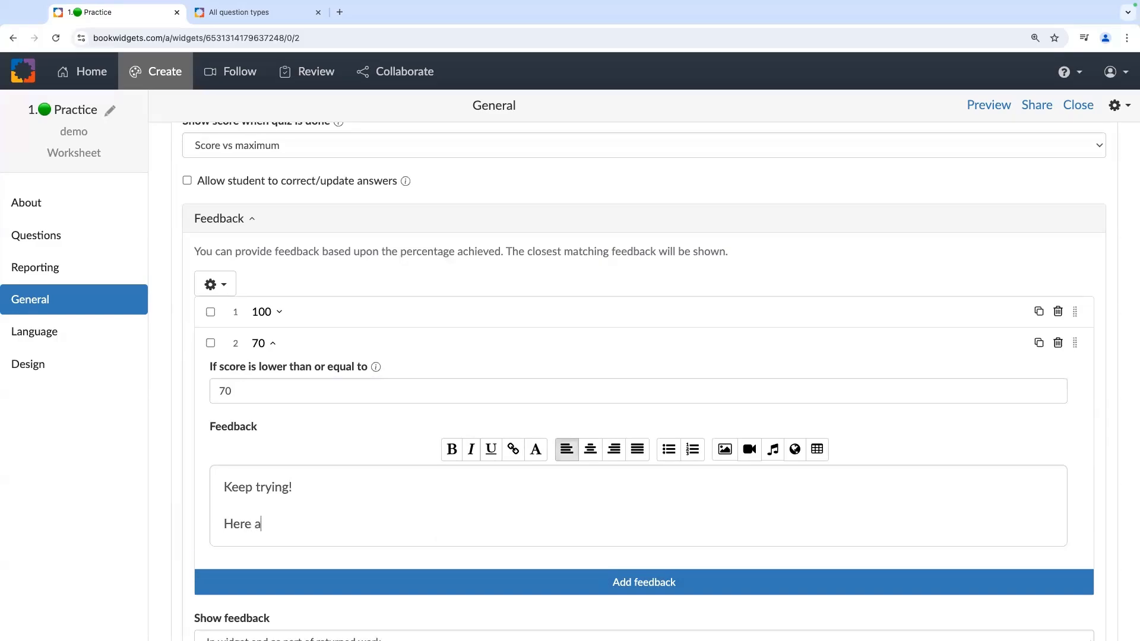
text(re some resources to )
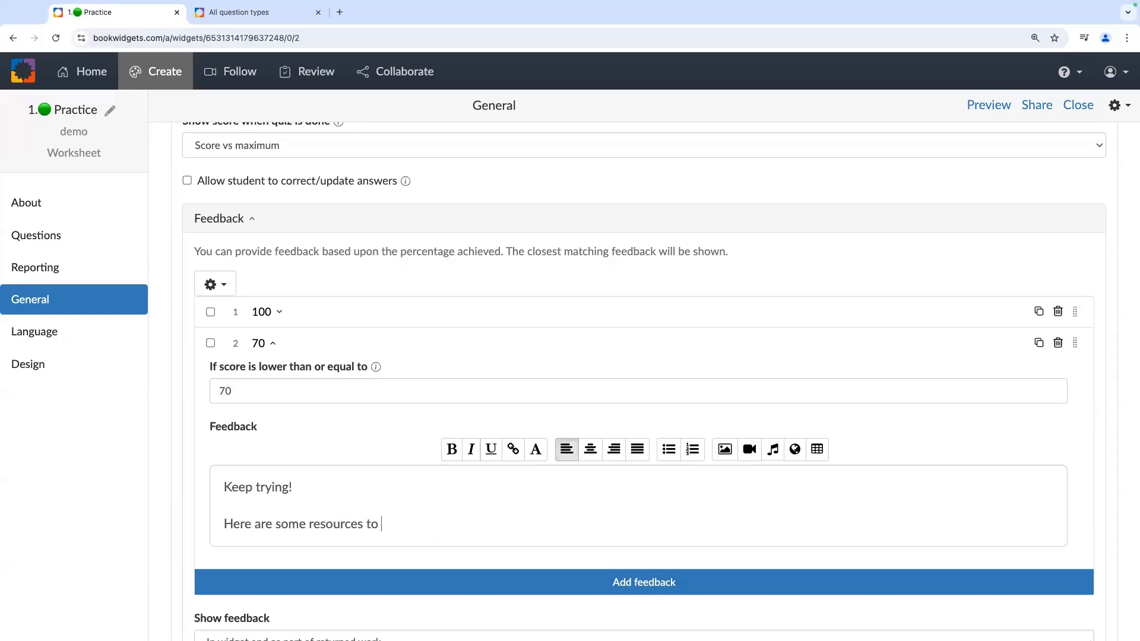
text(check out:)
text([insert we)
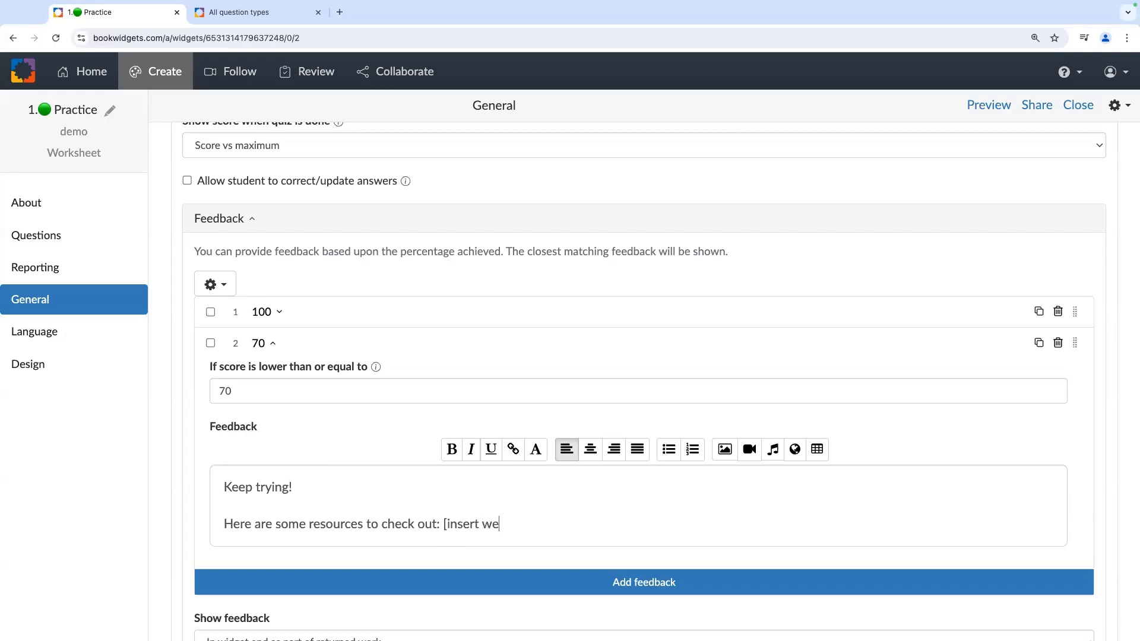
key(BackSpace)
key(BackSpace)
text(URL])
- Examine the strict answering order option and the question order and numbering settings
scroll(273, 422, down, 1)
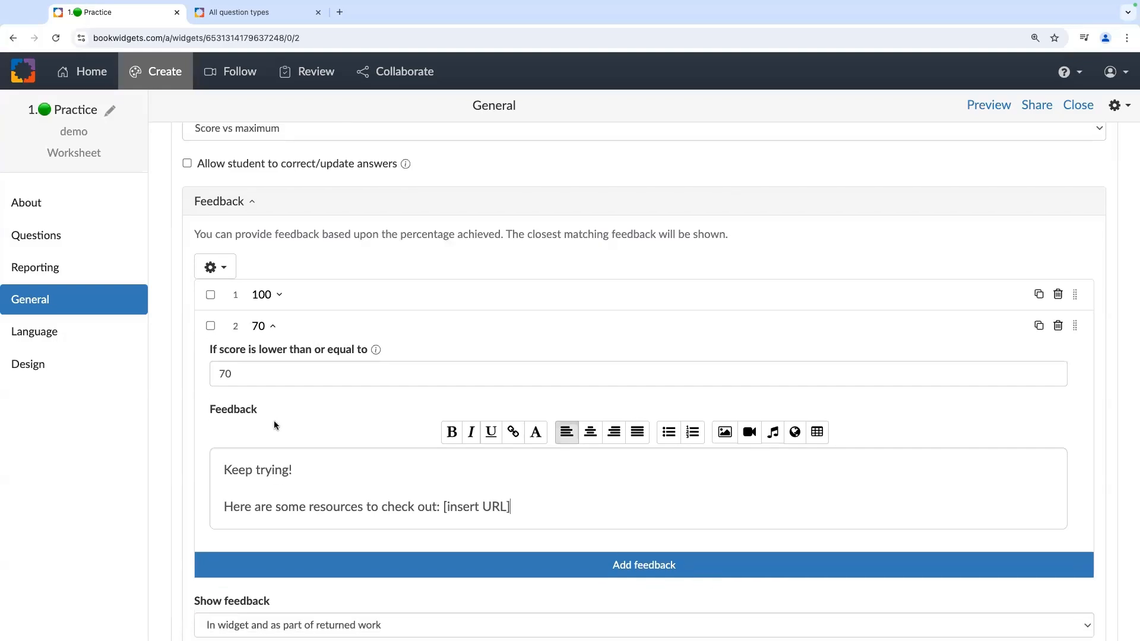
scroll(275, 423, down, 3)
scroll(275, 421, down, 2)
scroll(274, 423, down, 3)
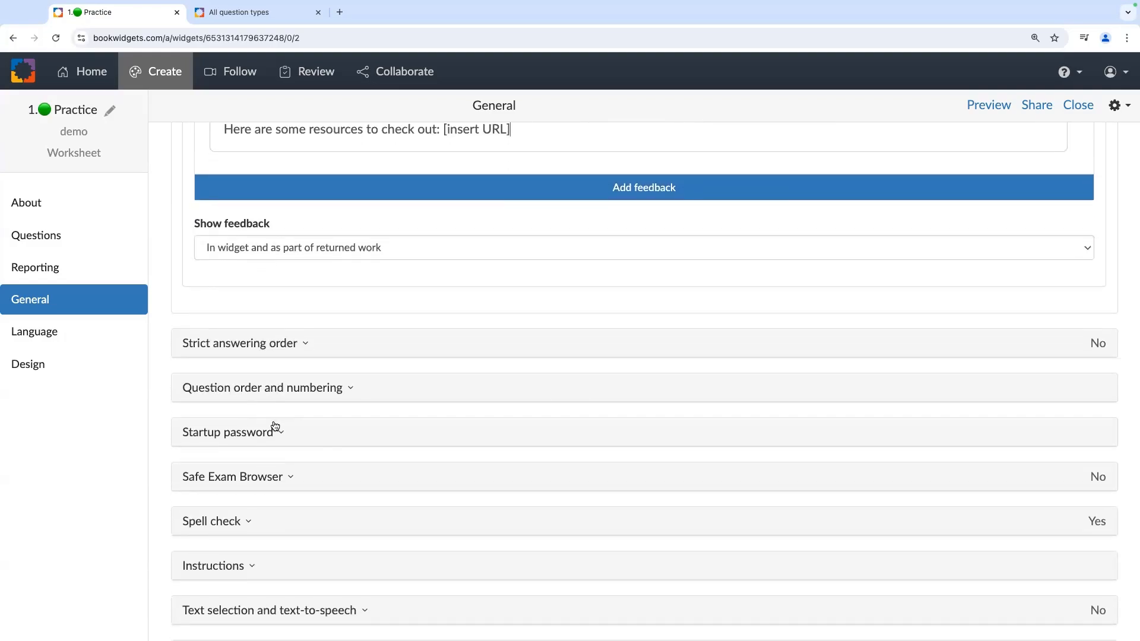
click(252, 347)
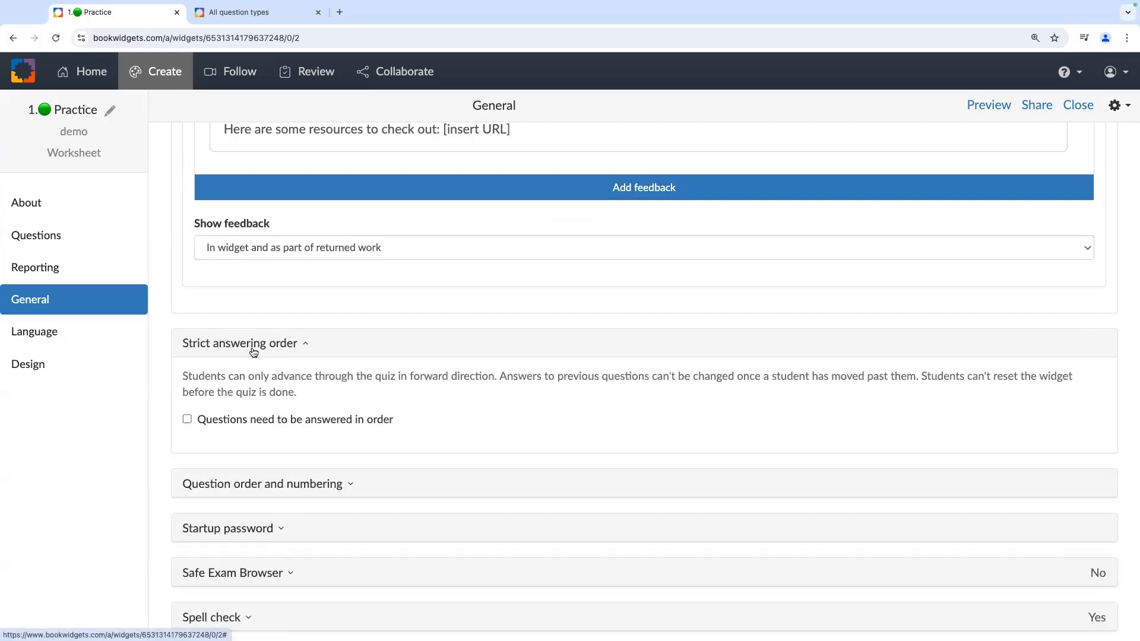
click(254, 350)
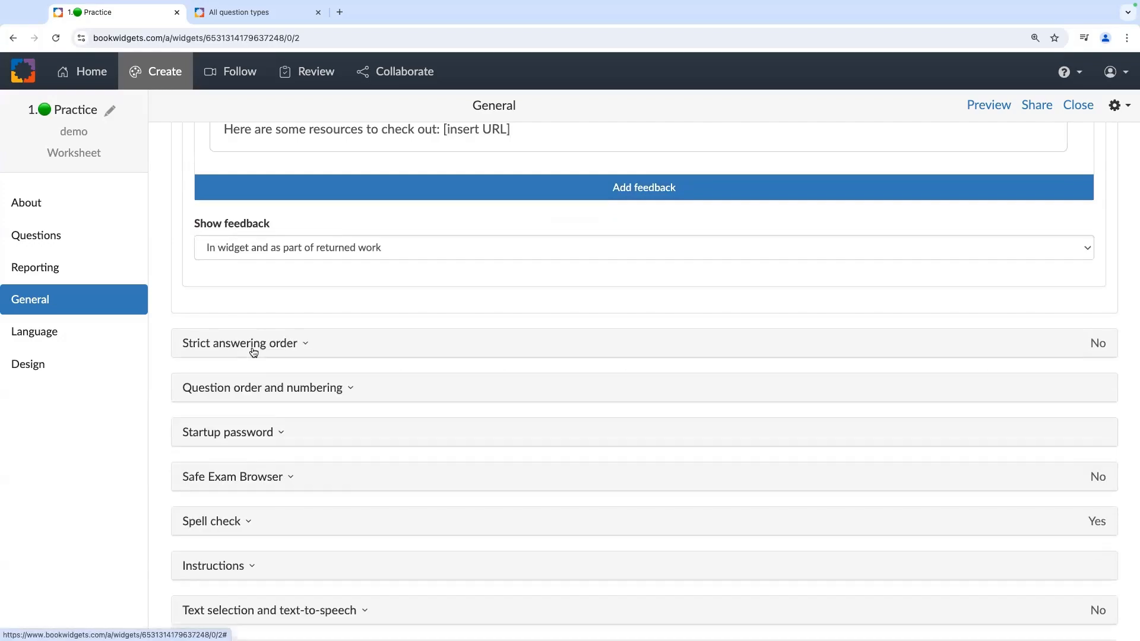
click(253, 387)
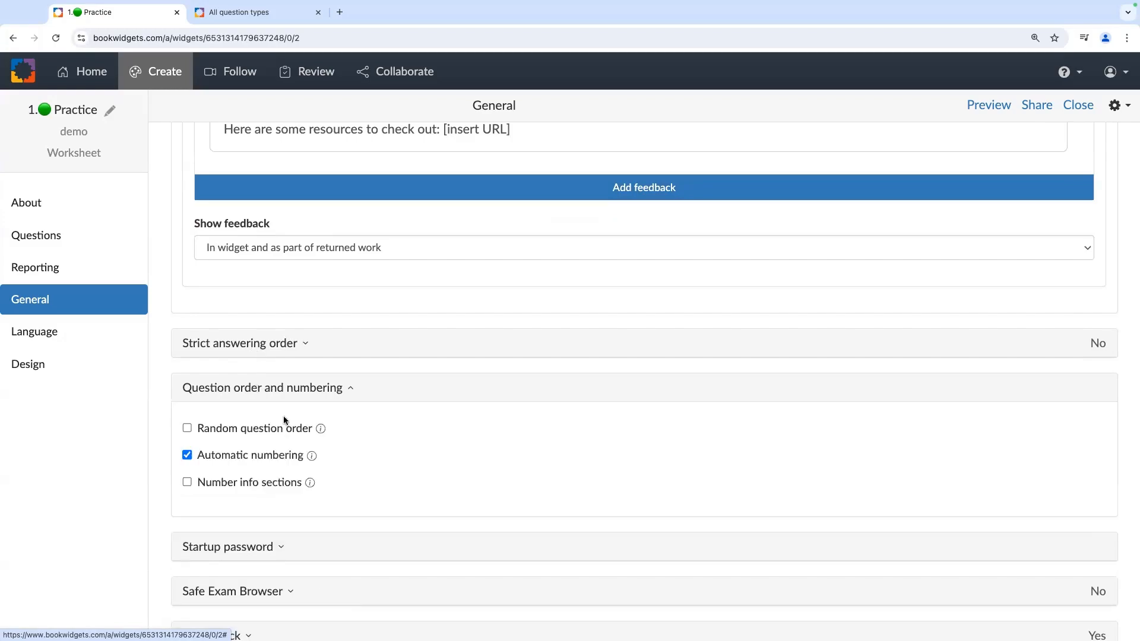
scroll(432, 445, down, 1)
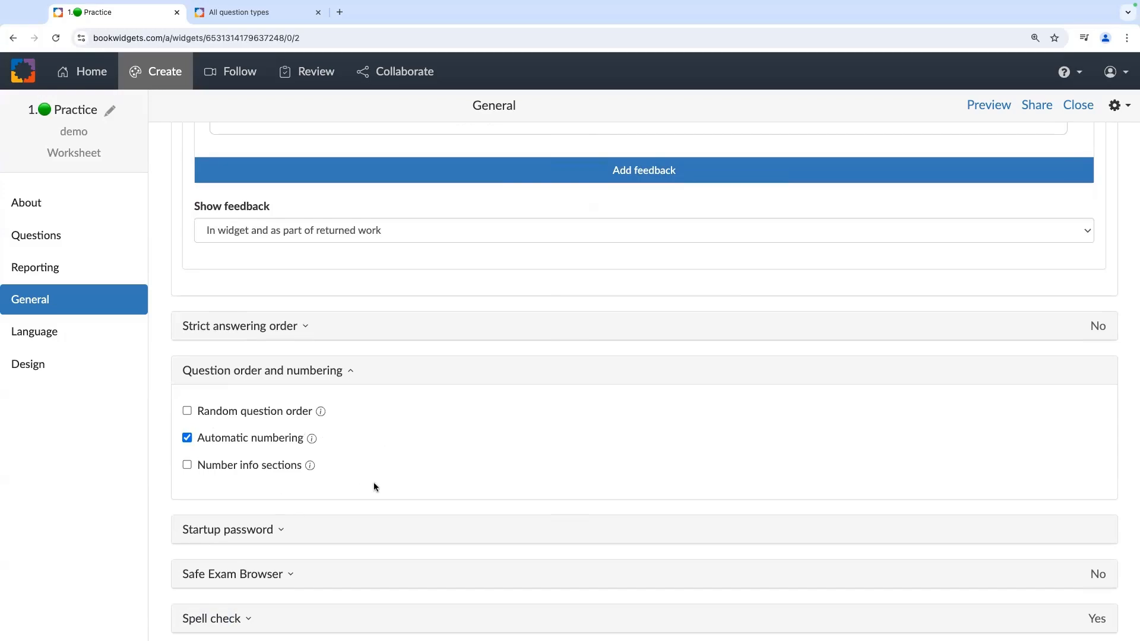
scroll(372, 487, down, 3)
scroll(376, 487, down, 3)
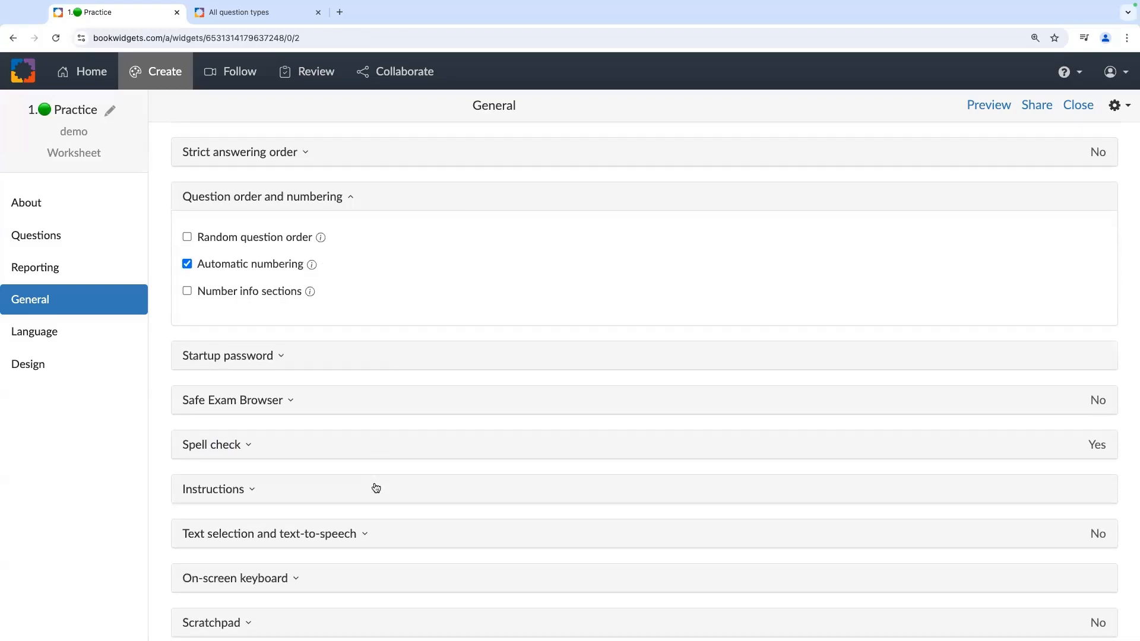
- Turn off spell check for student input, and look over the title and text fields of the student instructions
scroll(375, 487, down, 3)
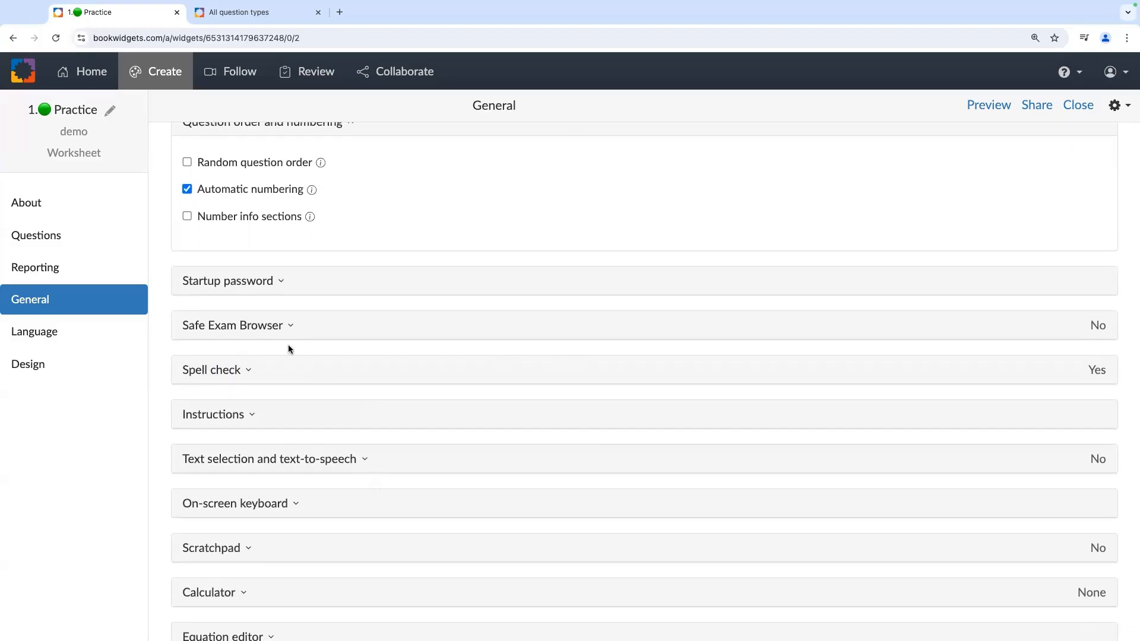
scroll(288, 348, down, 4)
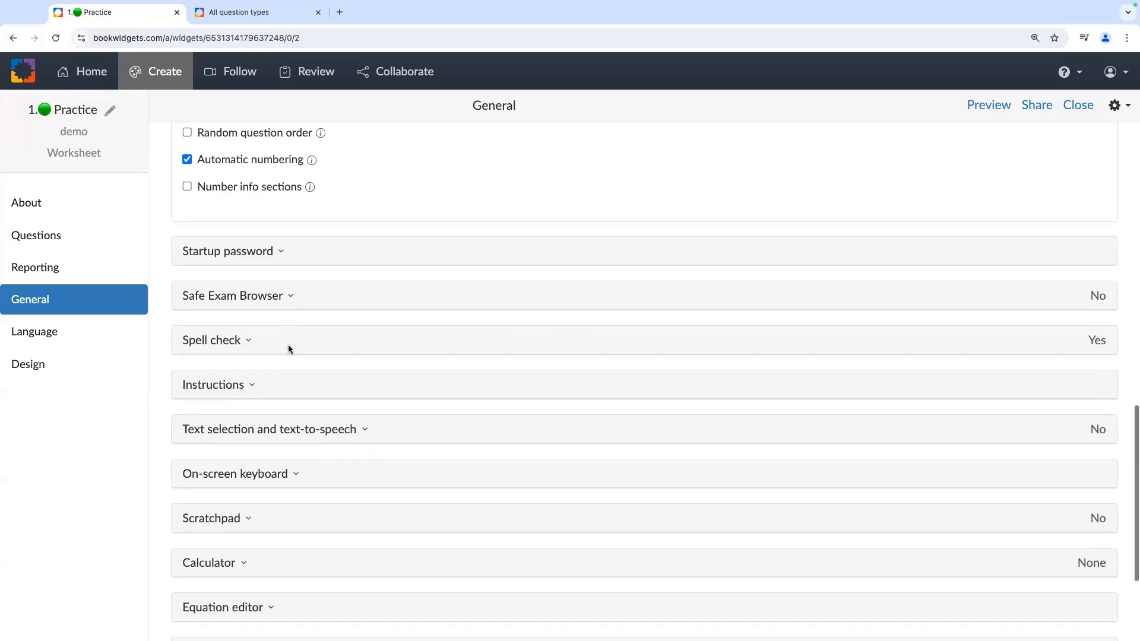
click(225, 261)
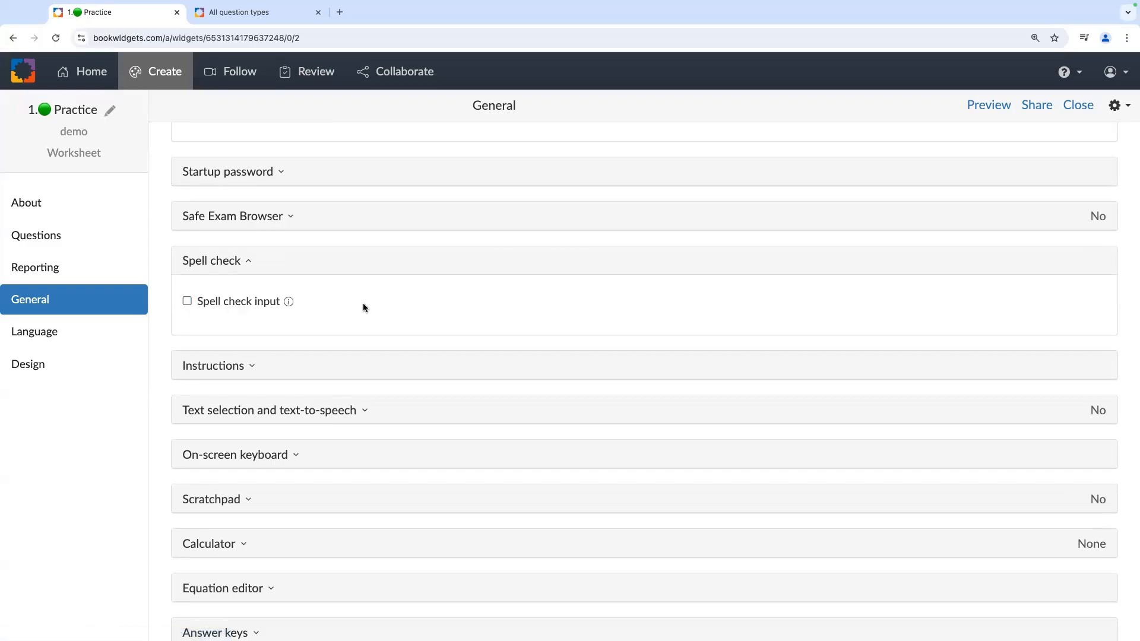
scroll(363, 308, down, 1)
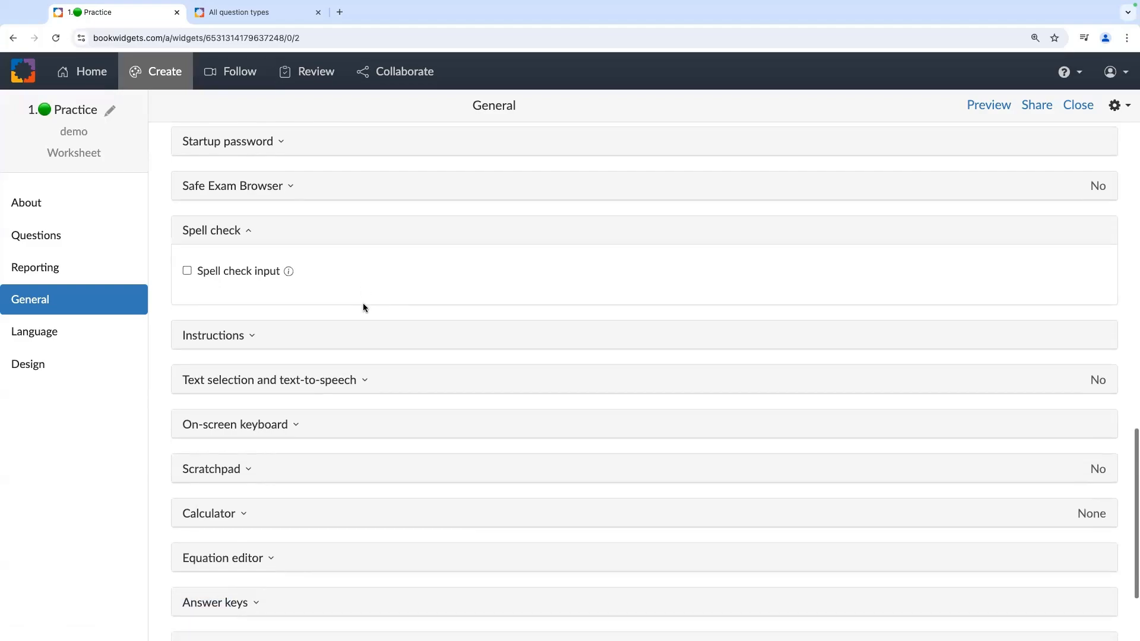
click(229, 331)
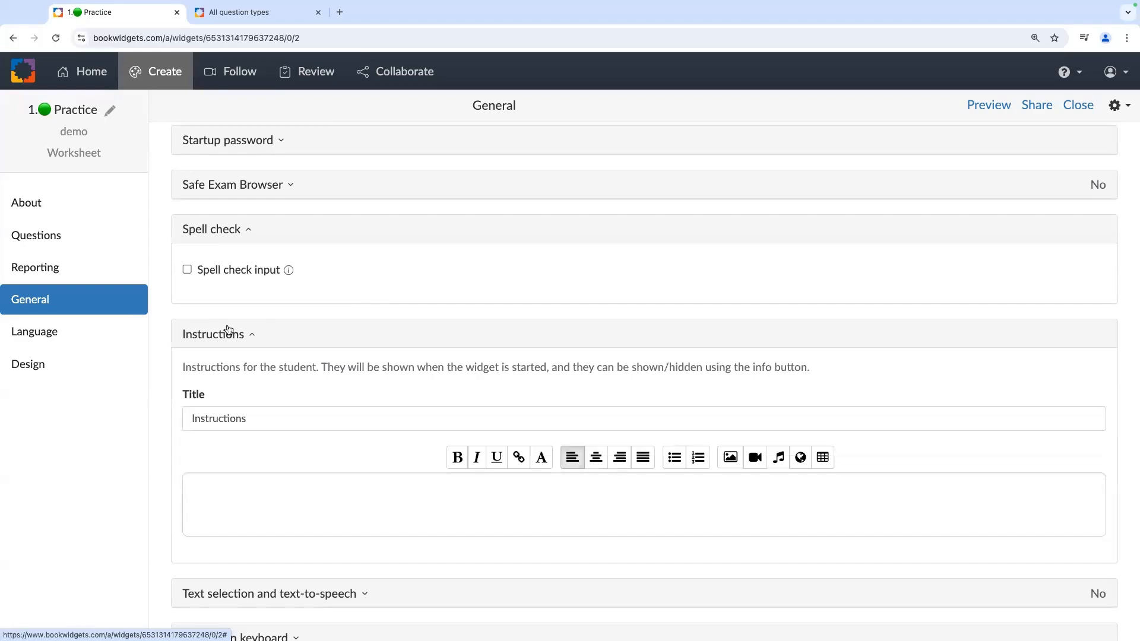
click(229, 331)
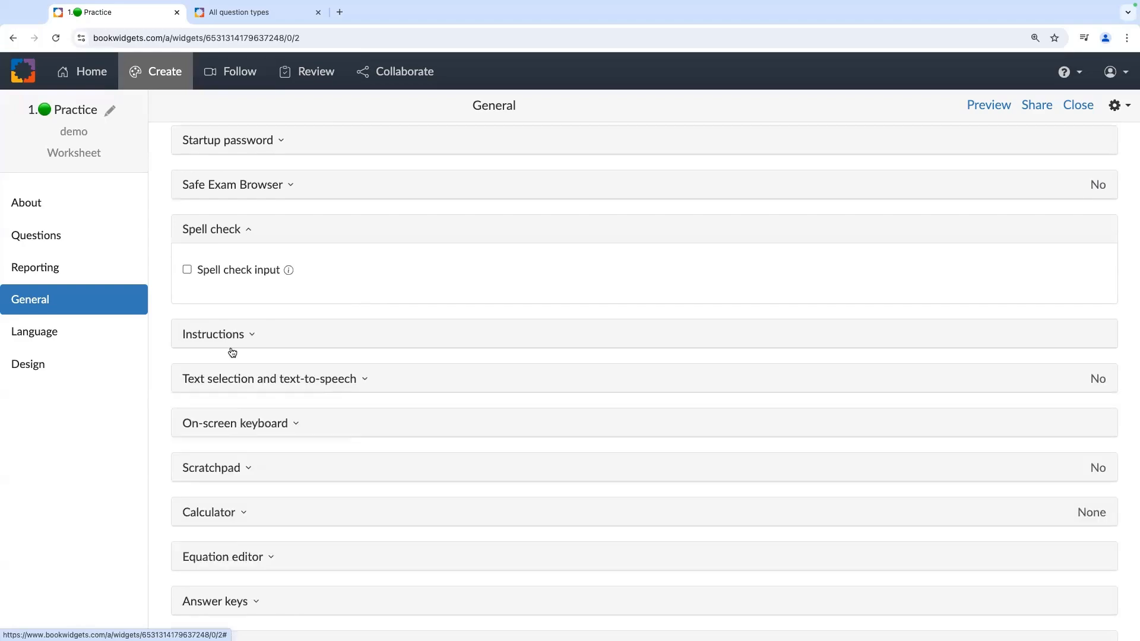
- Try allowing text selection with browser text-to-speech support, and turn text selection off again
scroll(272, 325, down, 3)
click(295, 297)
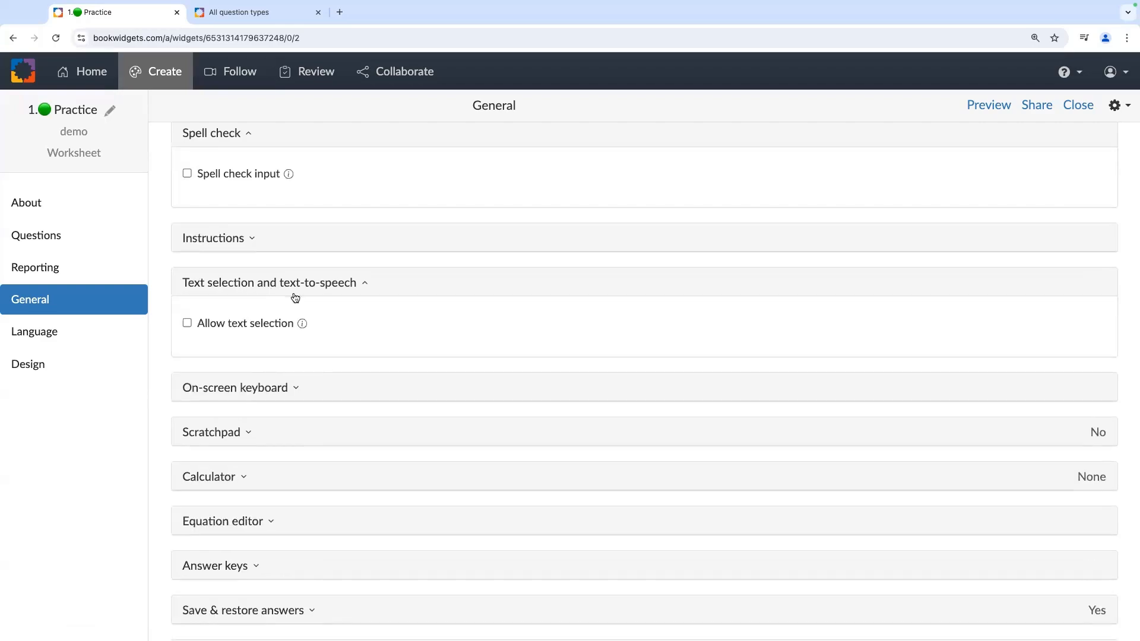
click(189, 321)
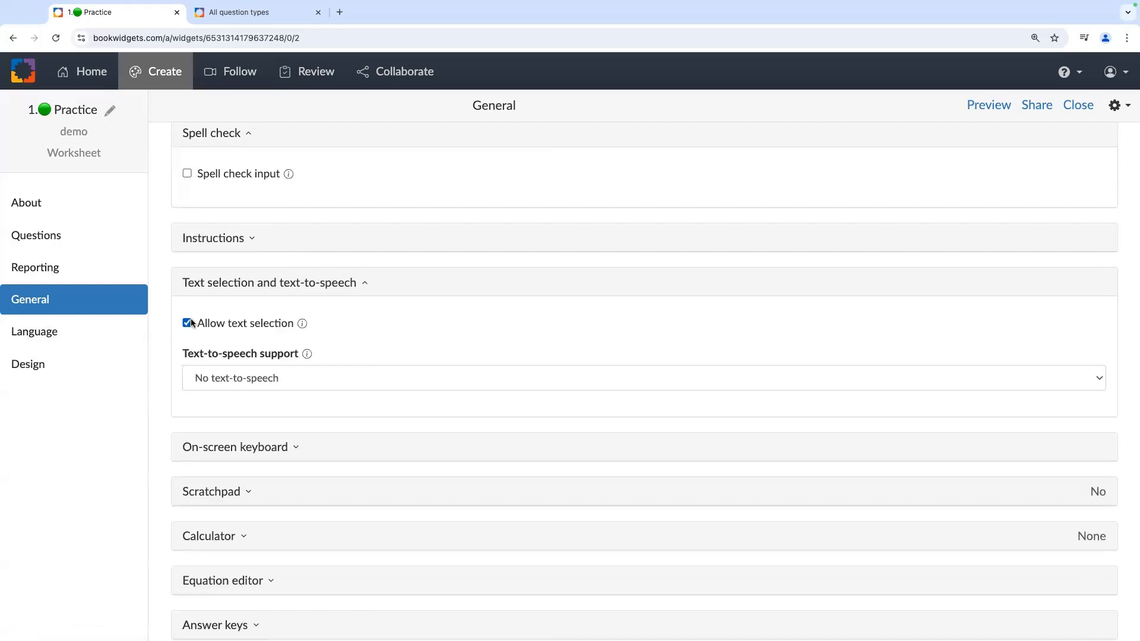
click(282, 384)
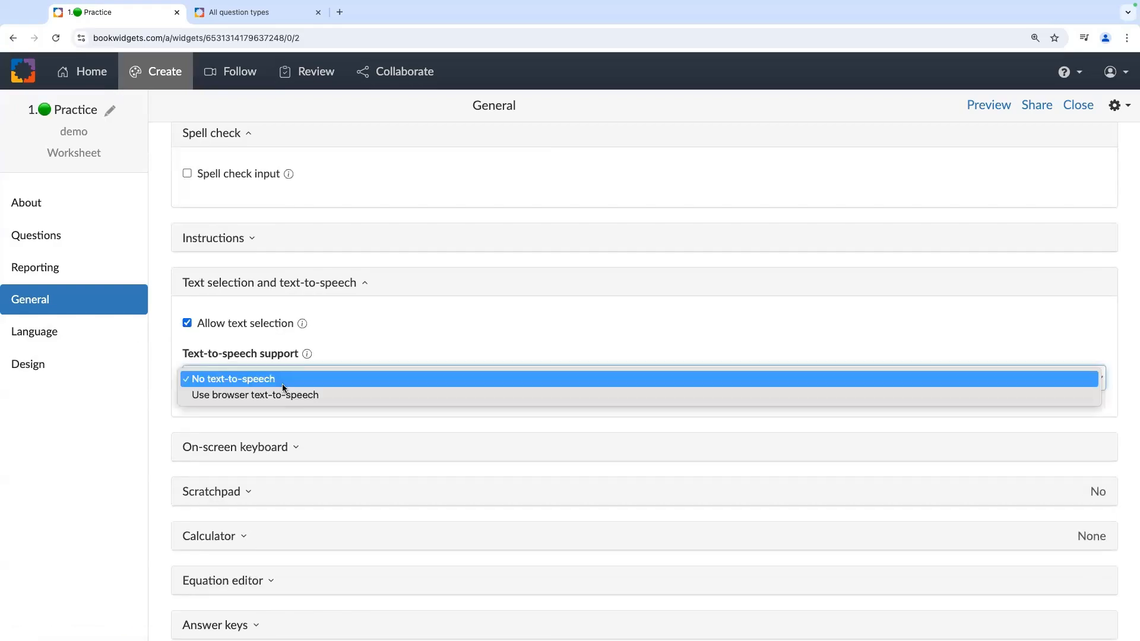
click(279, 397)
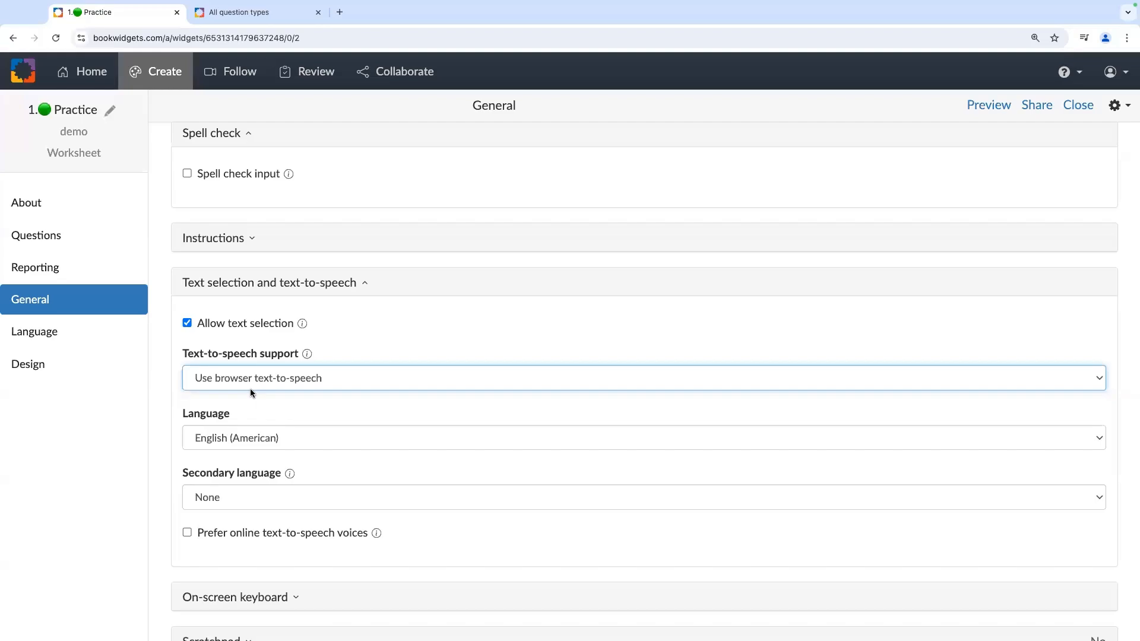
scroll(283, 404, down, 3)
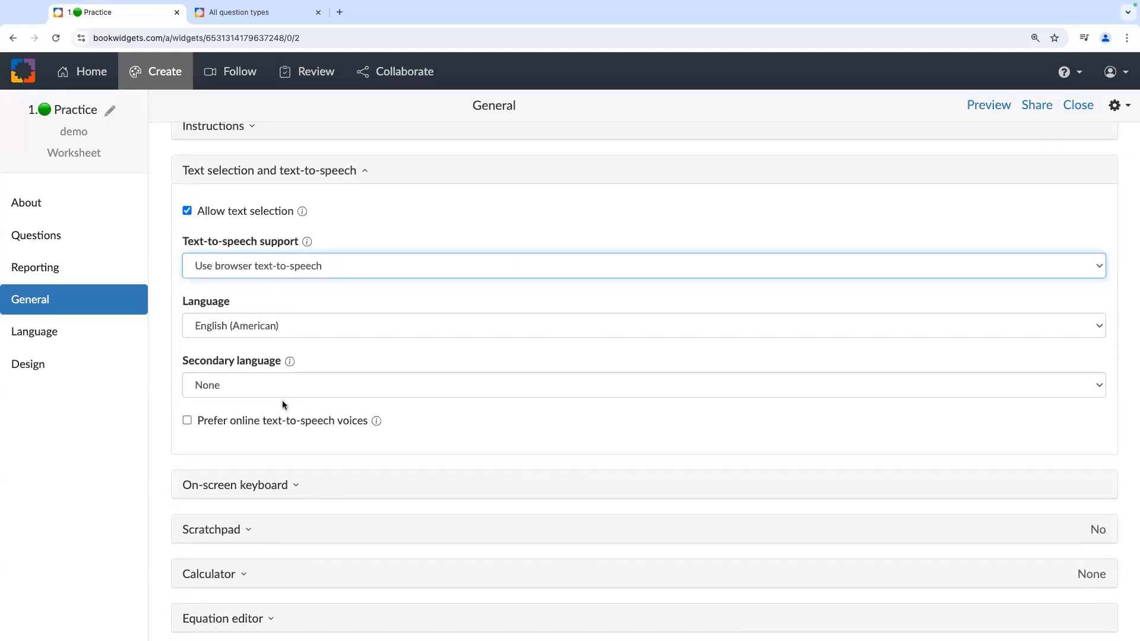
click(187, 211)
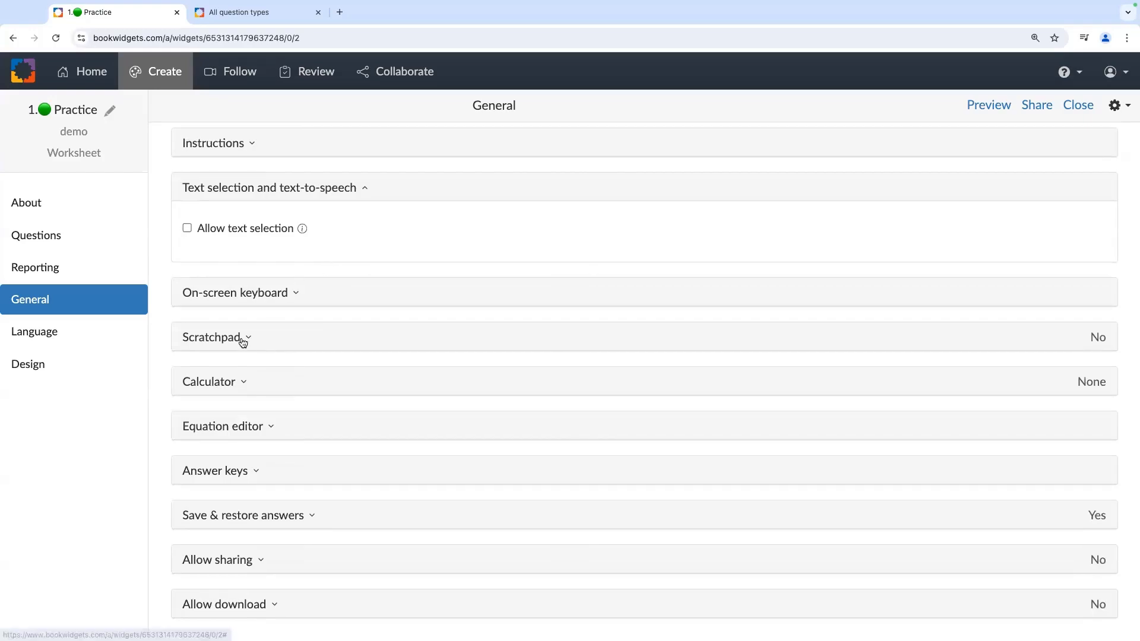
- Give students a Scientific calculator in the worksheet
click(240, 380)
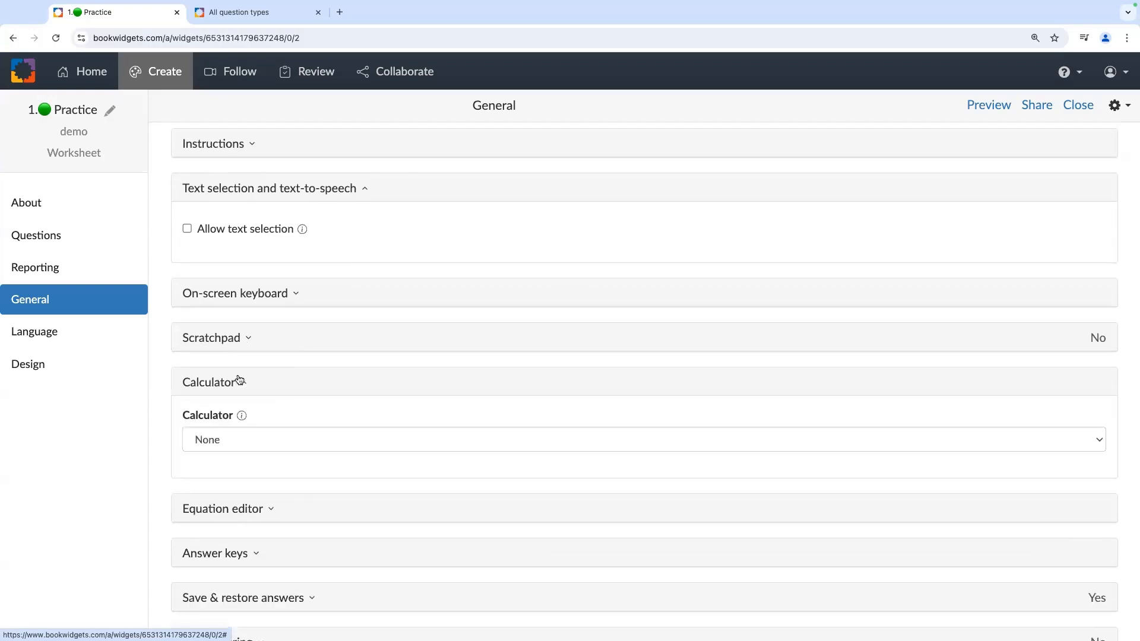
click(220, 450)
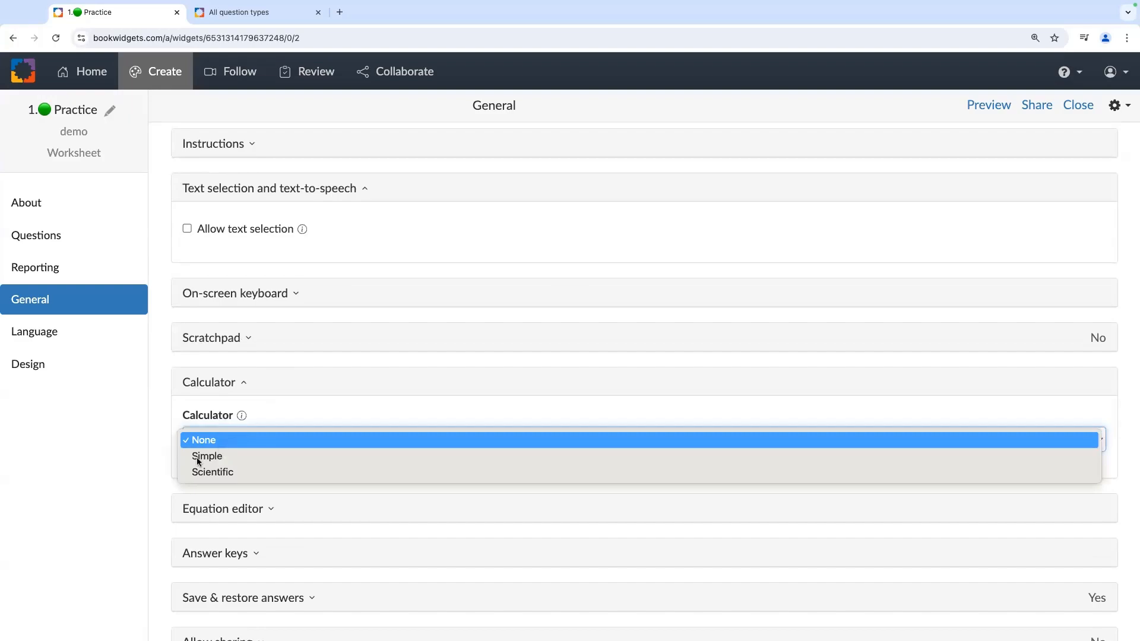
click(208, 471)
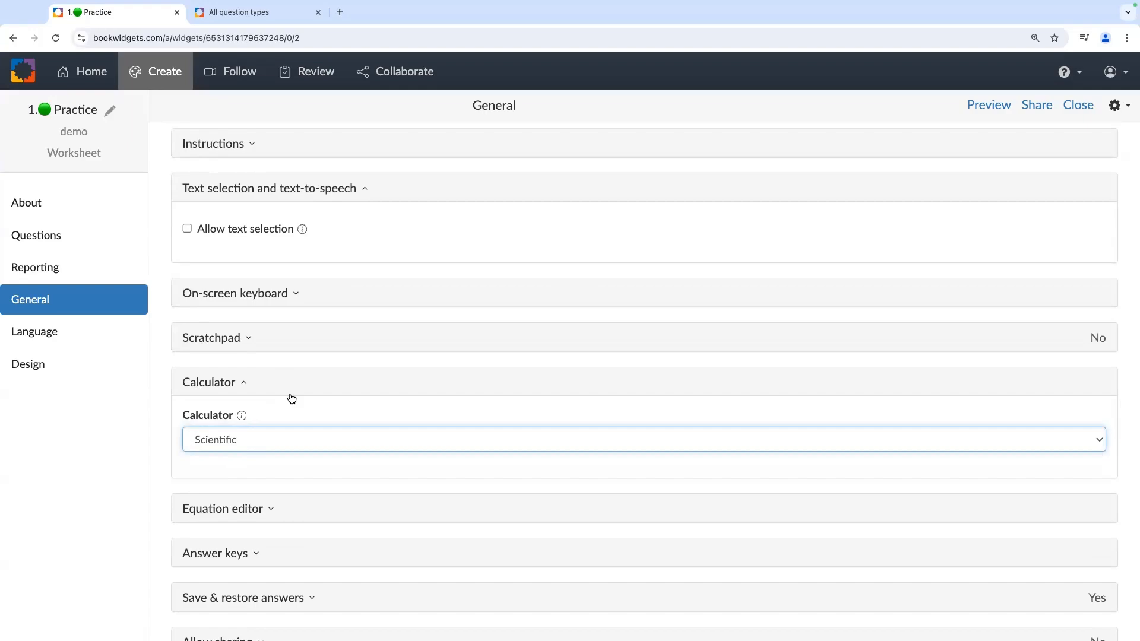
scroll(291, 398, down, 2)
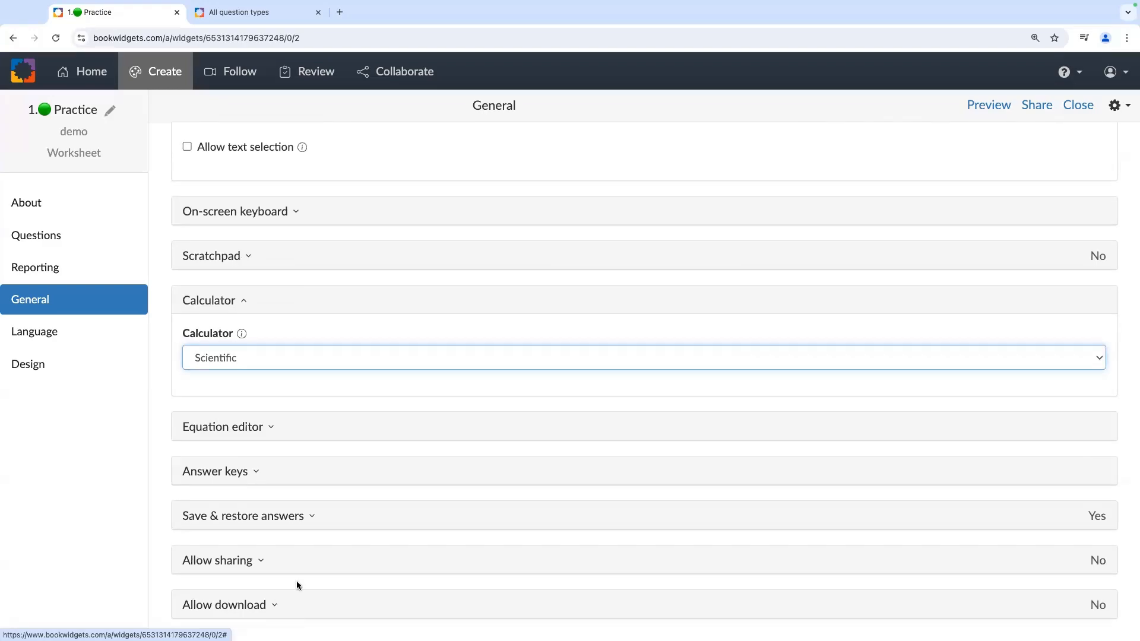
- In the worksheet's language settings, keep the text direction left-to-right and choose the Practice translation
click(46, 336)
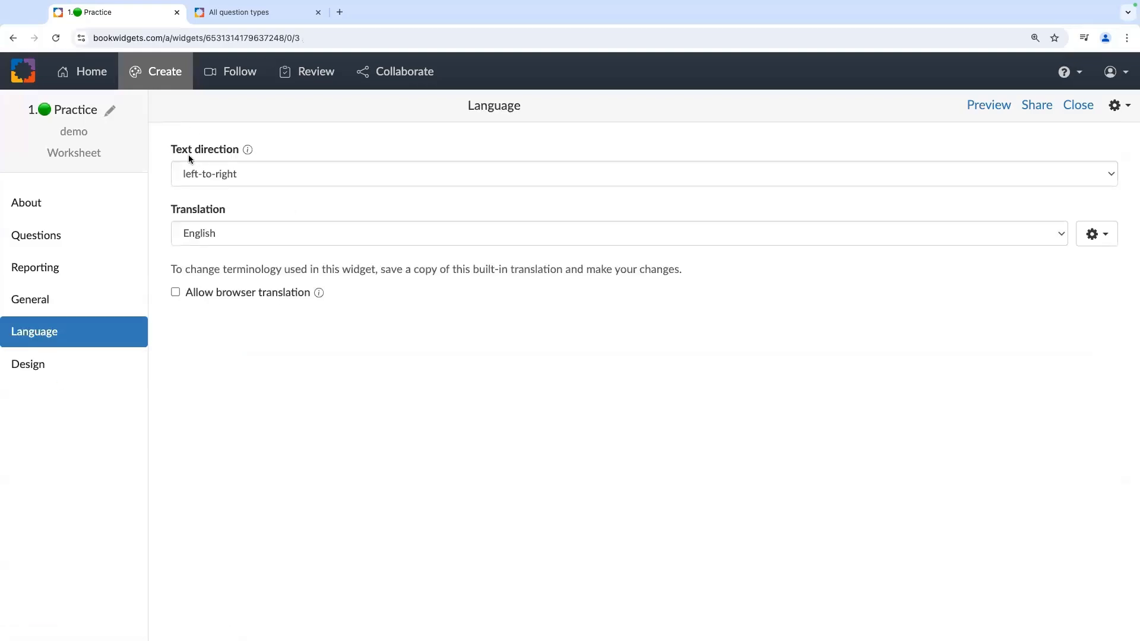
click(226, 176)
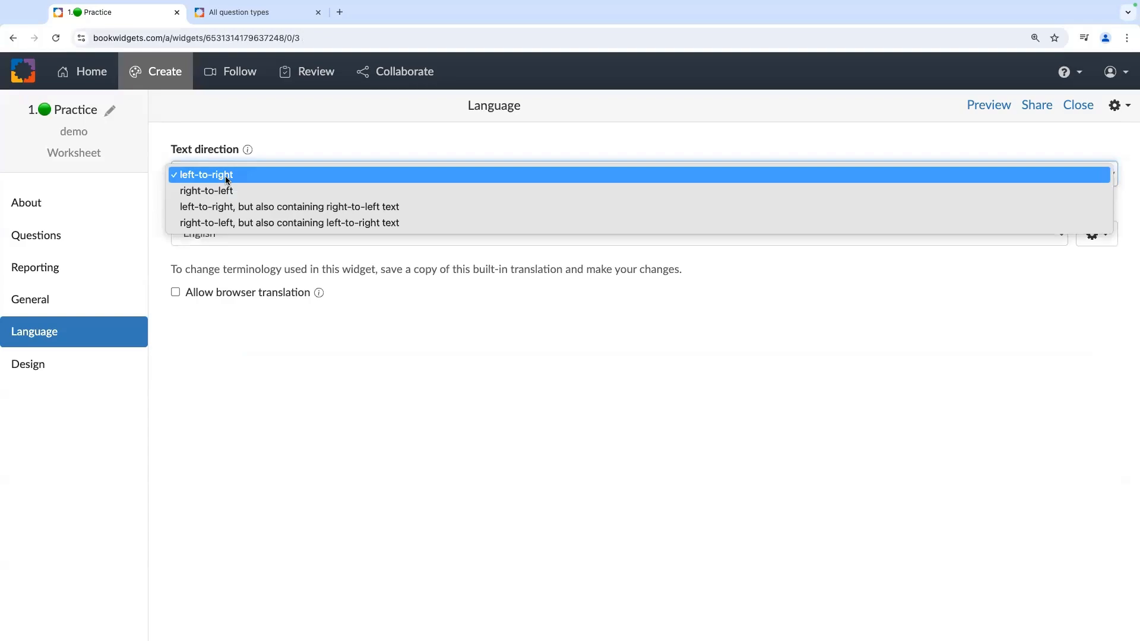
click(219, 176)
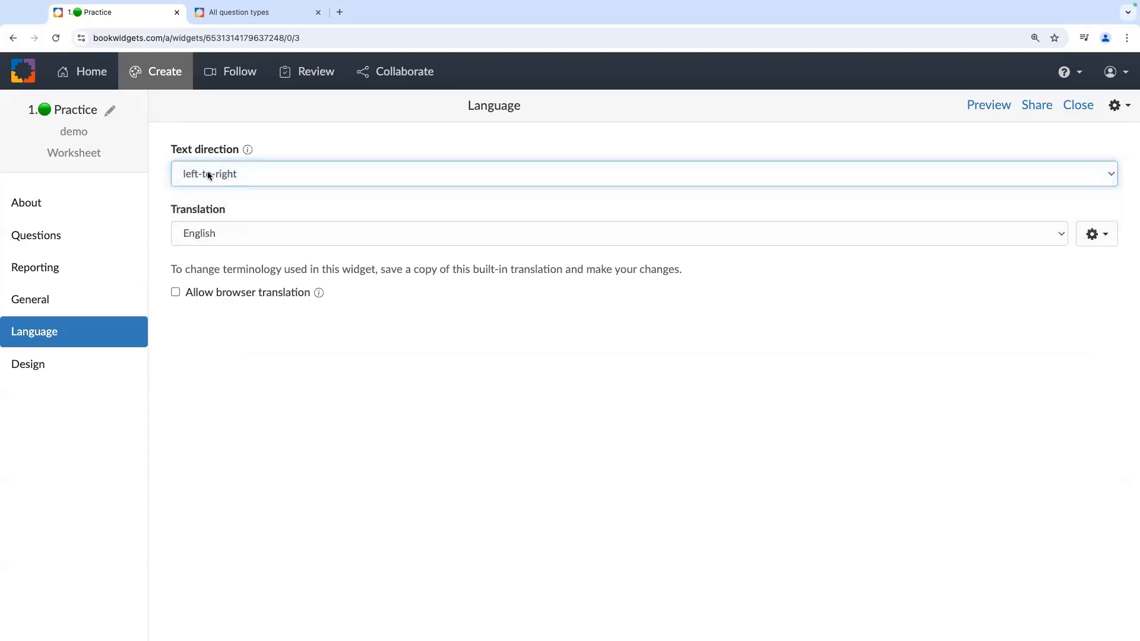
click(213, 233)
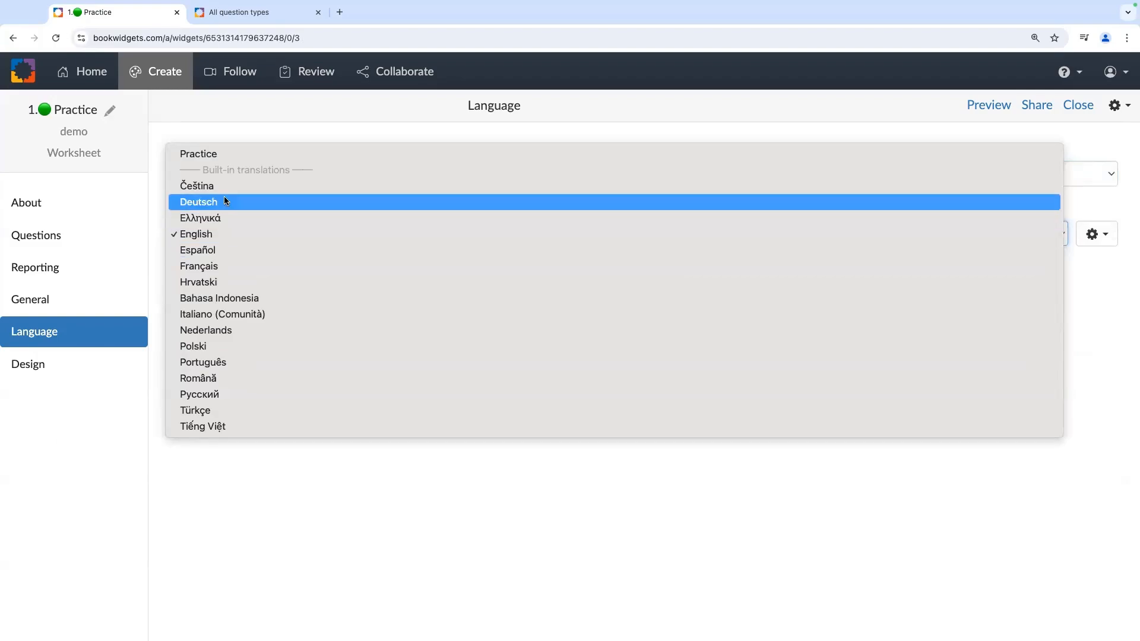
click(216, 153)
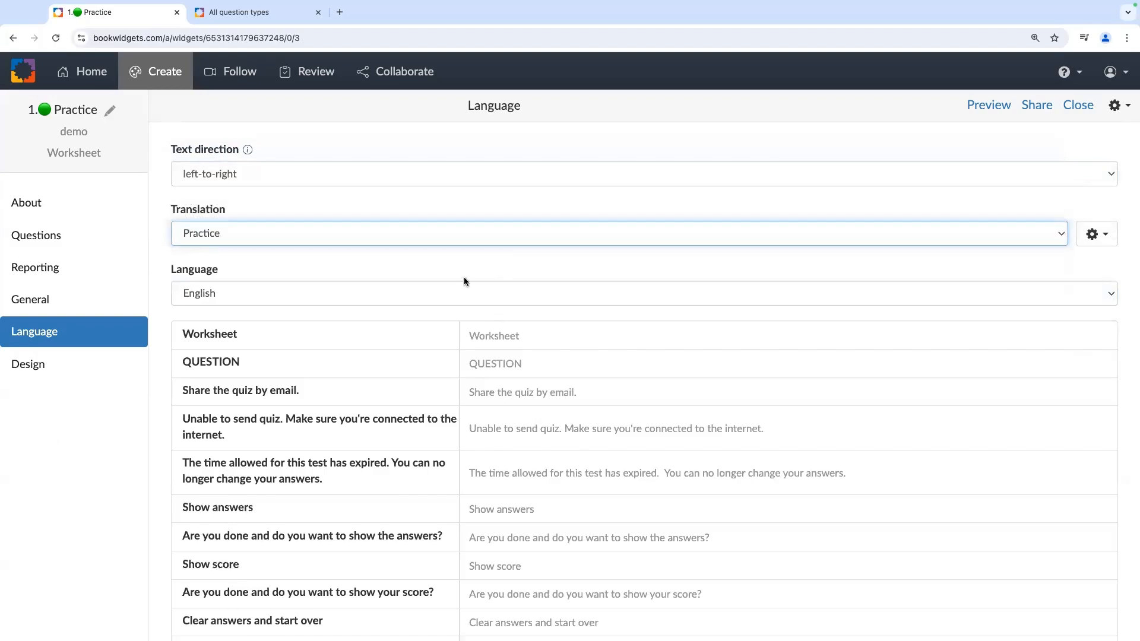
- Keep the custom translation's language as English, switch the worksheet to the built-in English translation, and open the design settings
scroll(415, 387, down, 1)
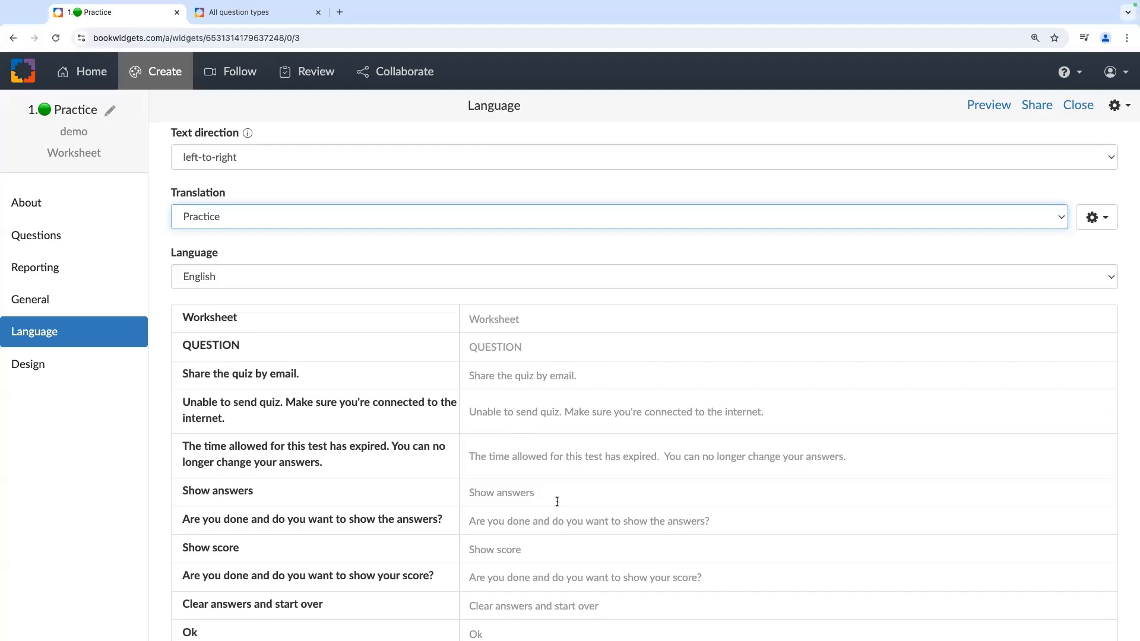
click(322, 275)
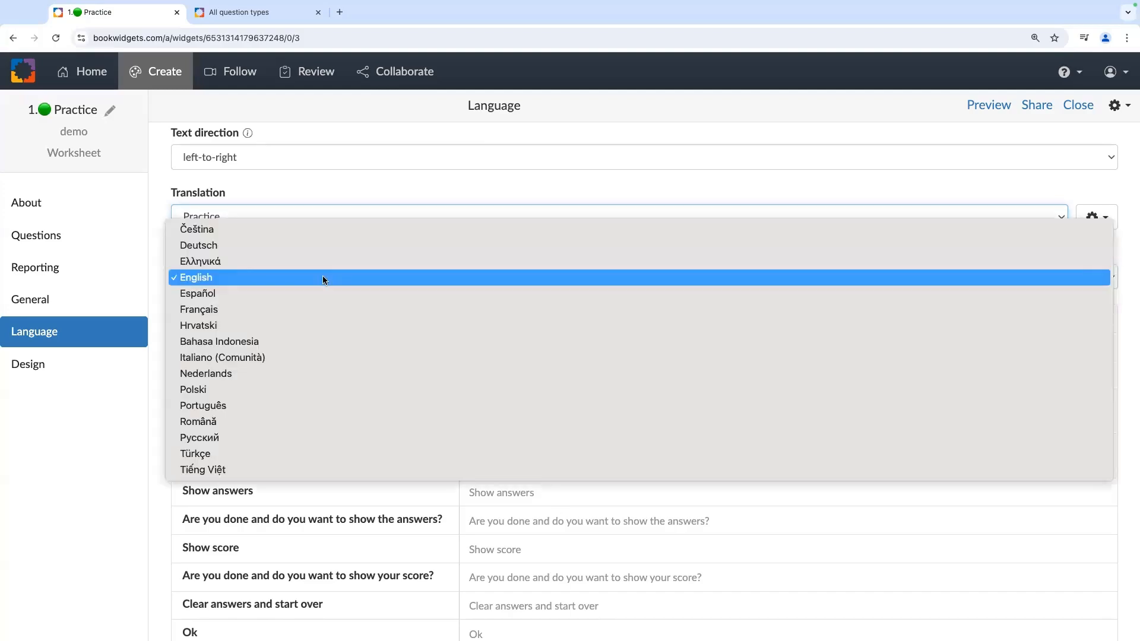
click(294, 277)
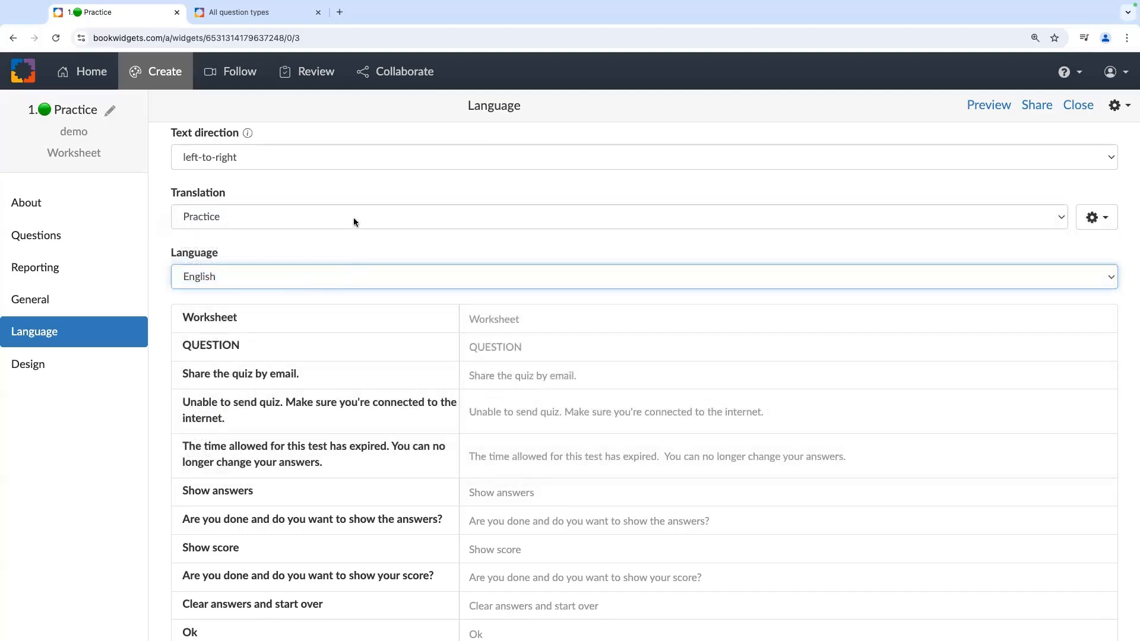
key(space)
click(305, 298)
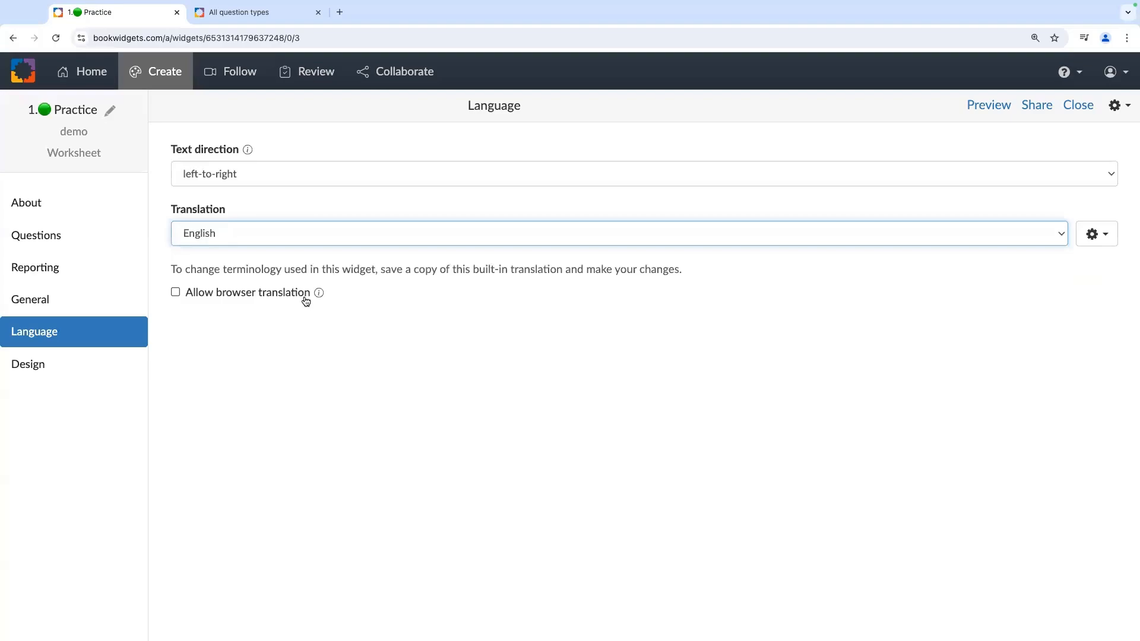
click(60, 377)
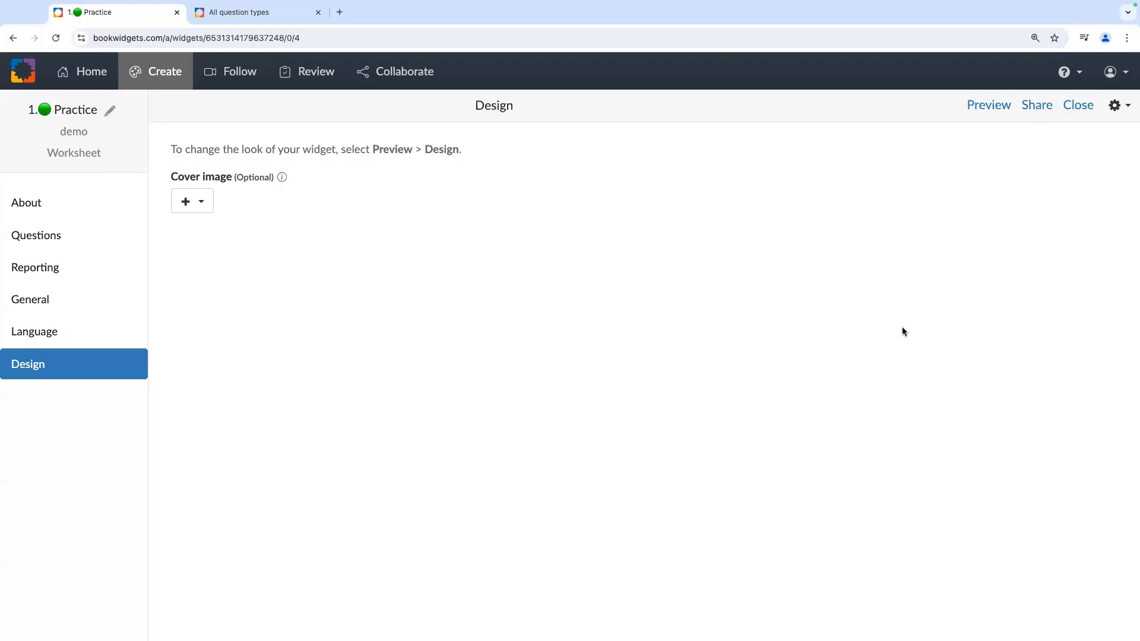
- Go through the worksheet's sharing options, including QR code and Google Classroom, and copy the student link and the teacher link
click(1028, 105)
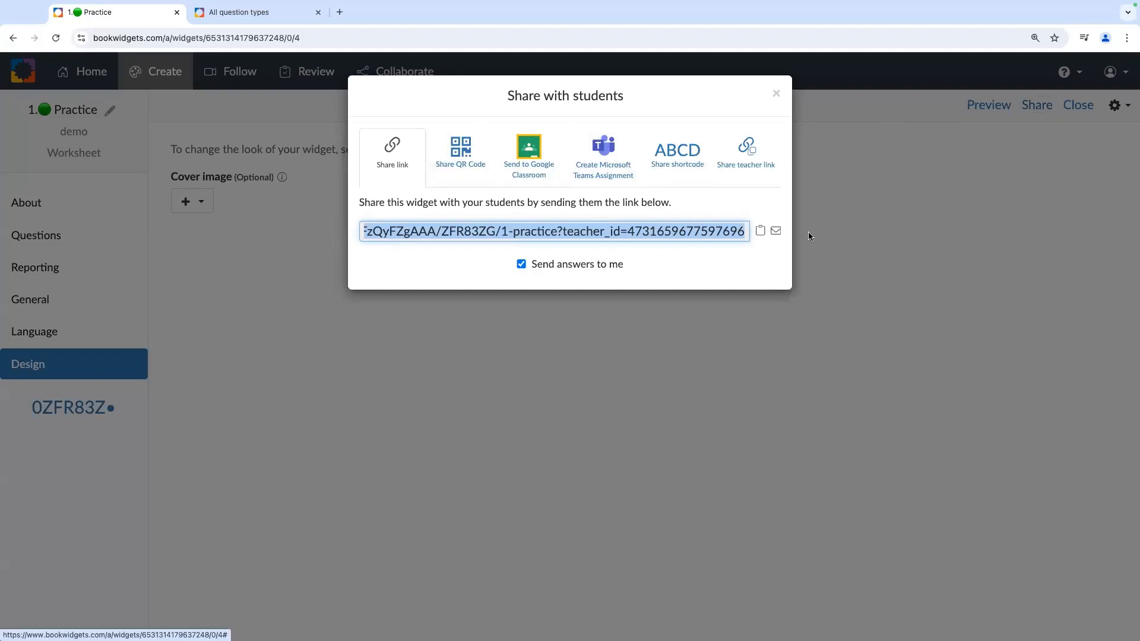
click(760, 231)
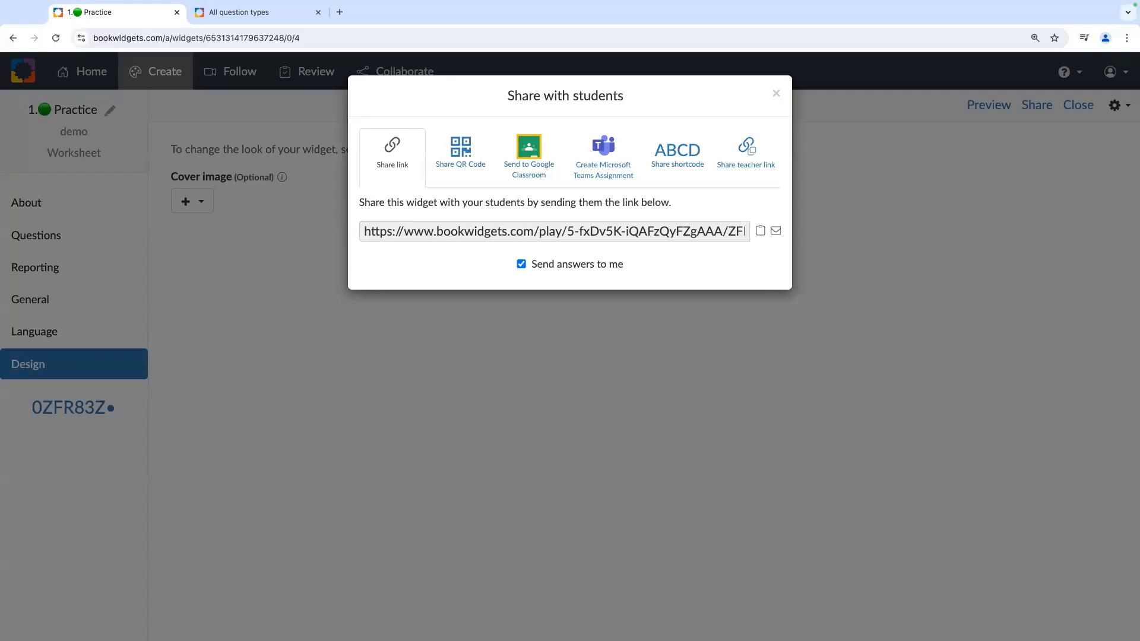
click(461, 157)
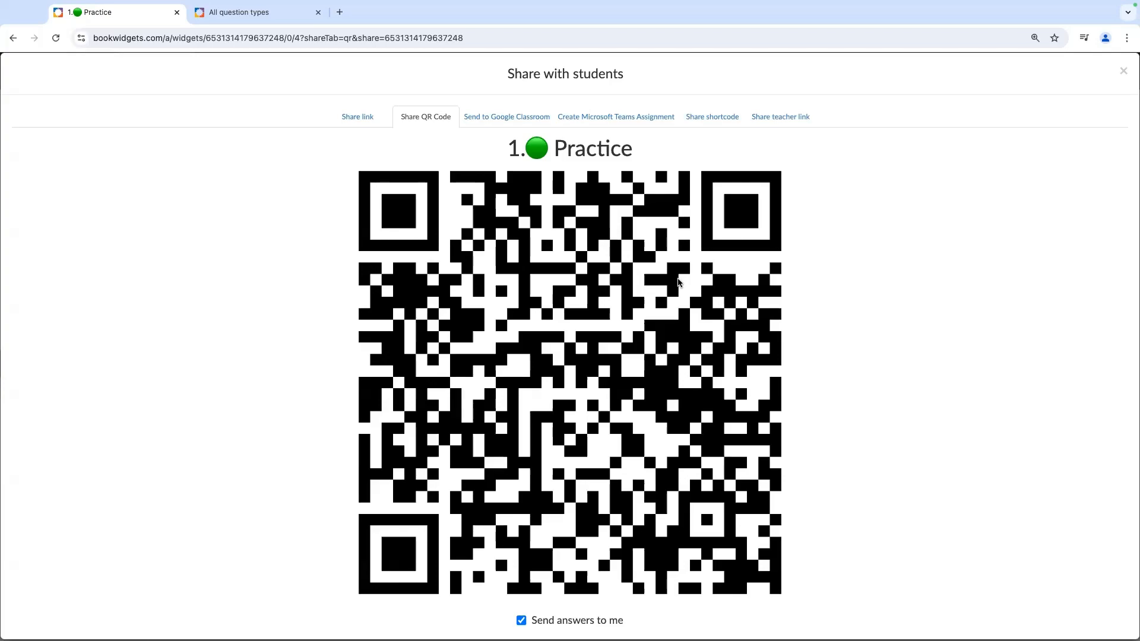
click(489, 116)
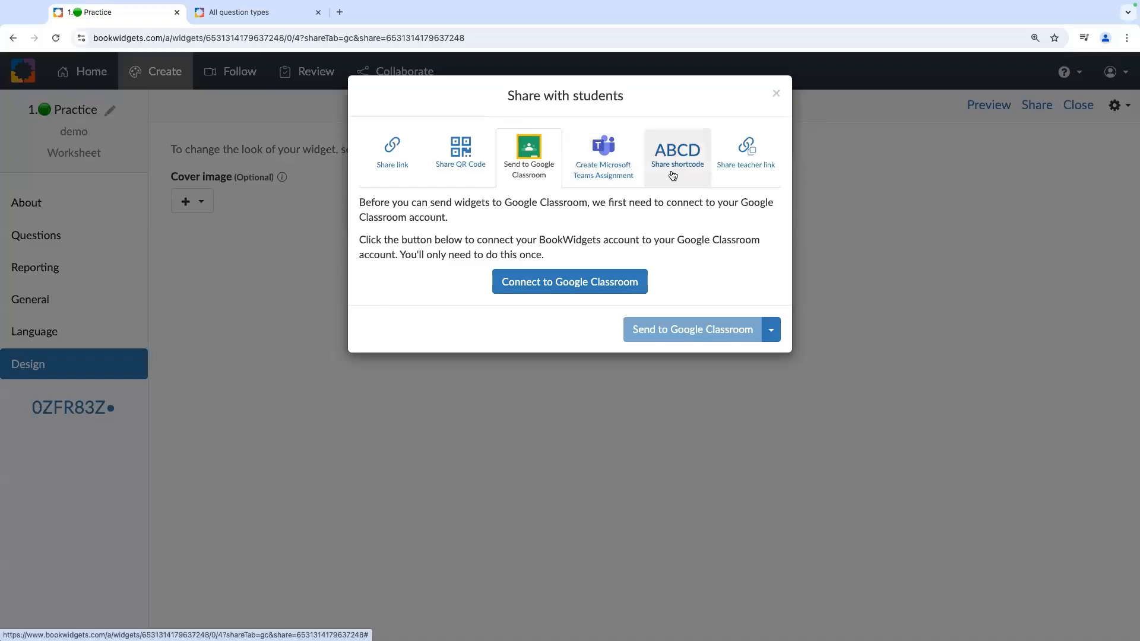
click(746, 174)
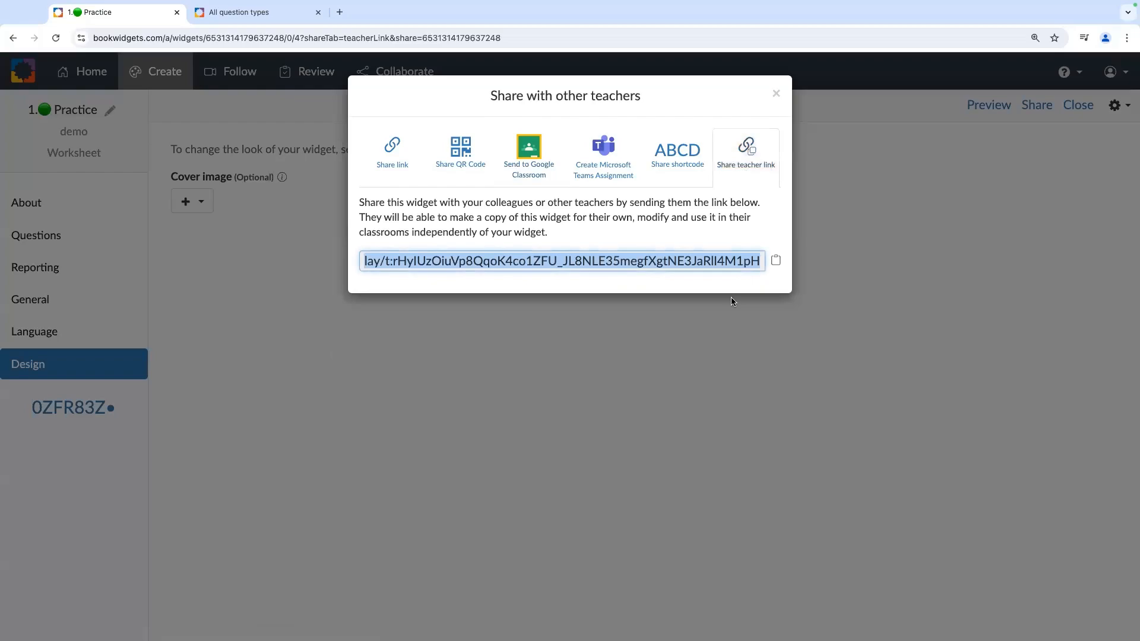
click(776, 268)
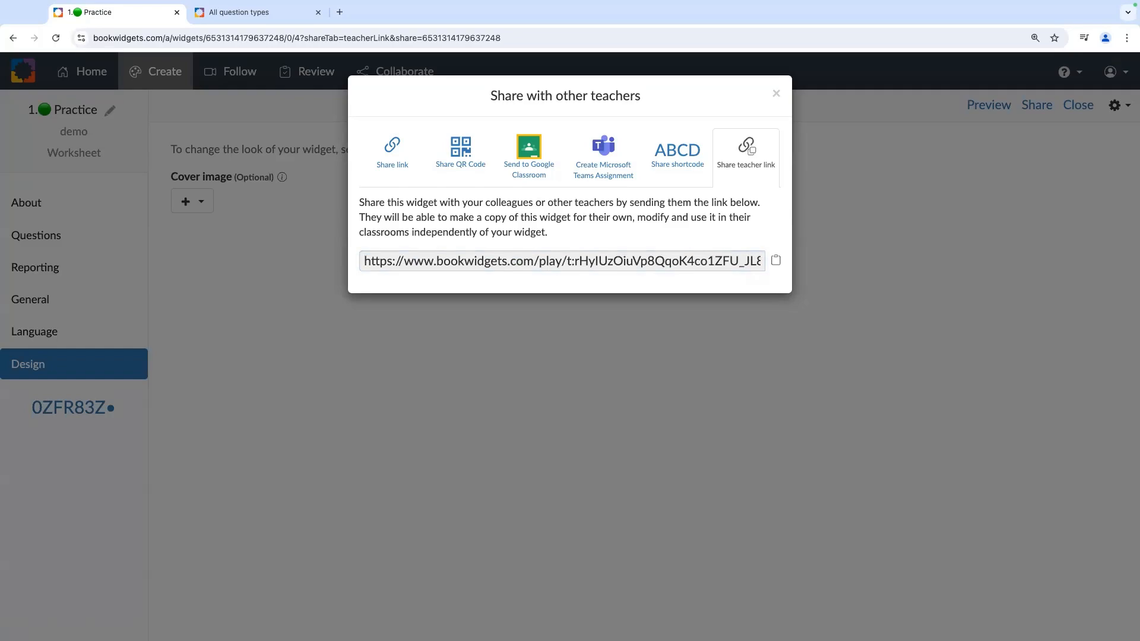
- Copy the worksheet's student share link and open it in the student's browser window
click(392, 151)
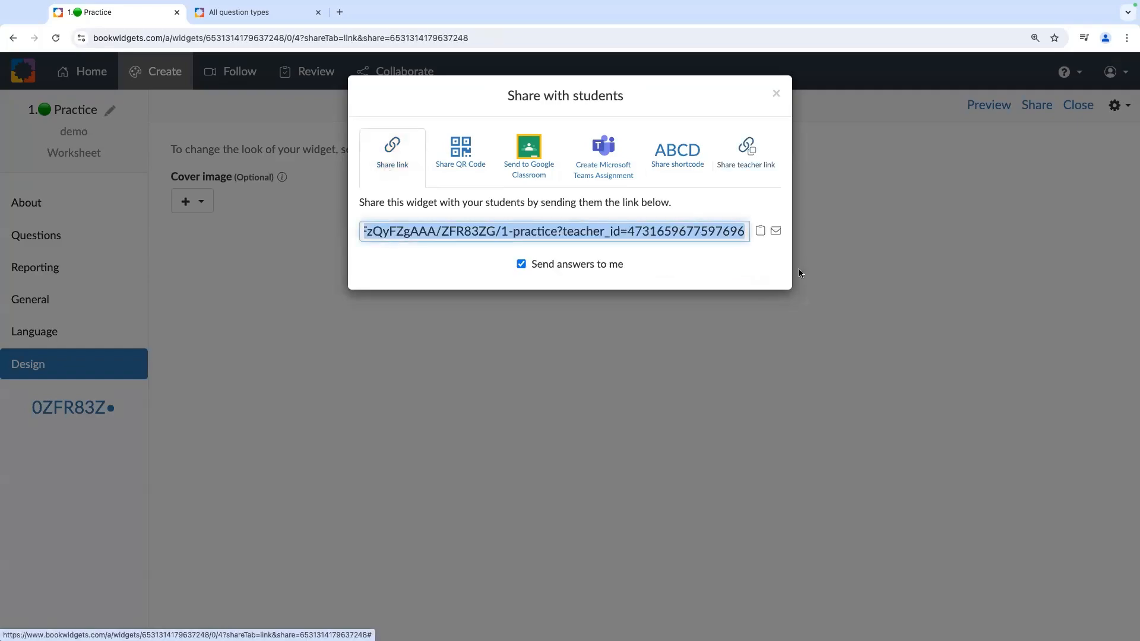
click(760, 230)
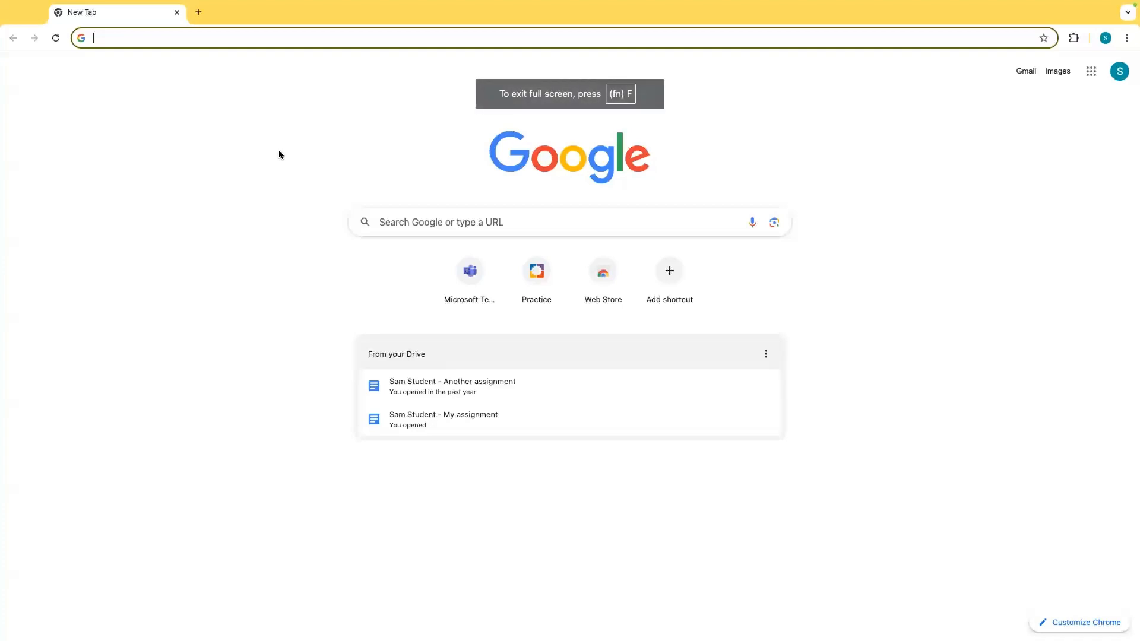
click(124, 41)
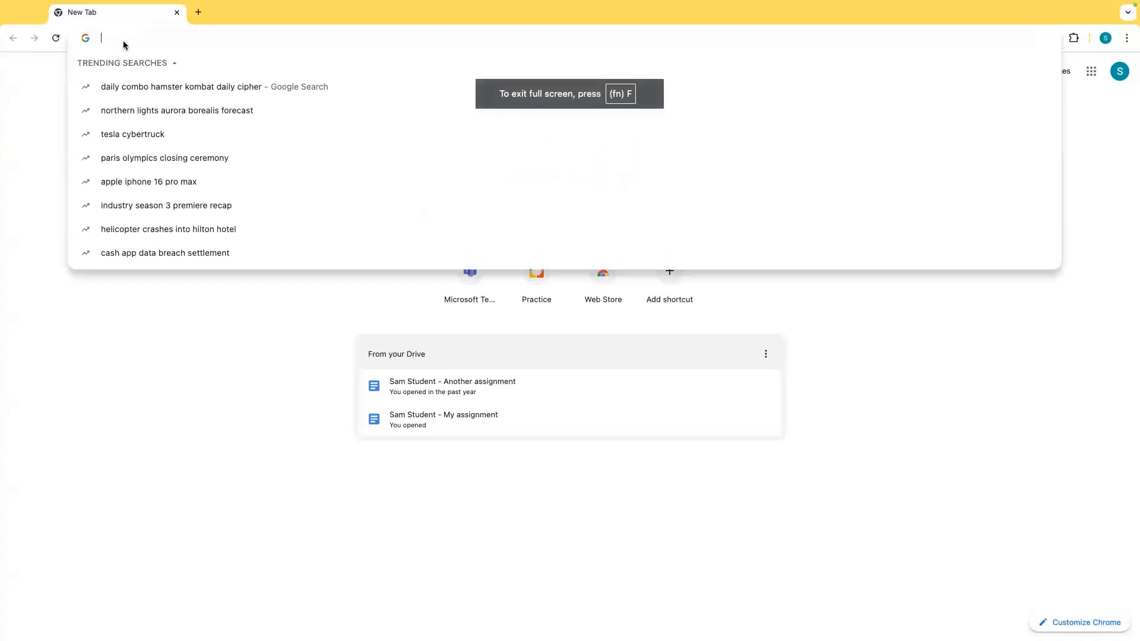
key(super+v)
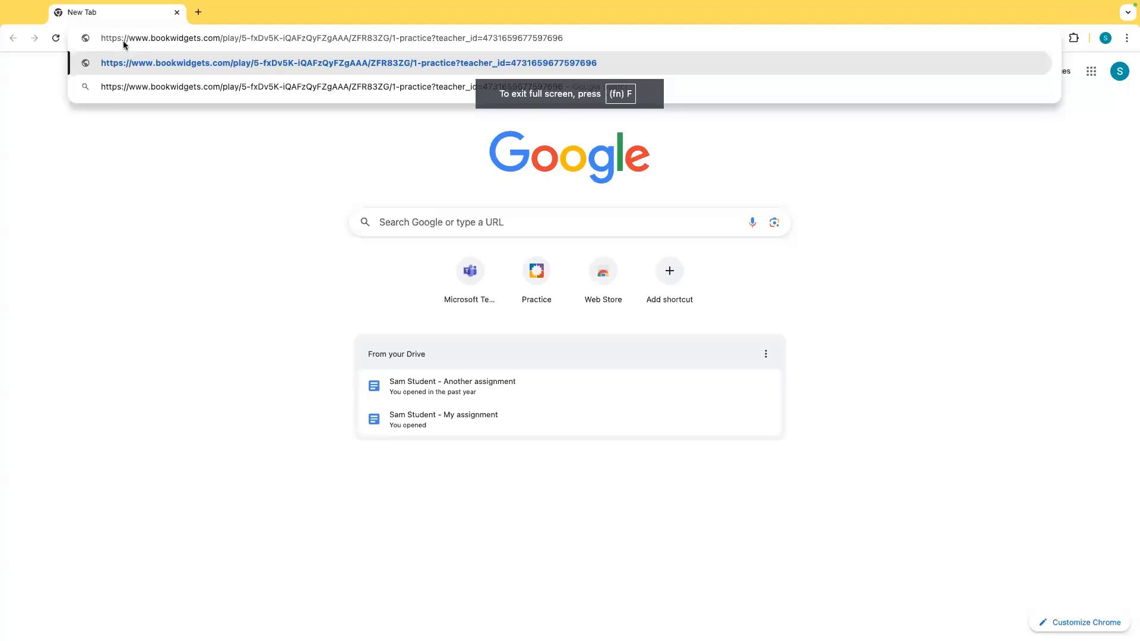
key(Return)
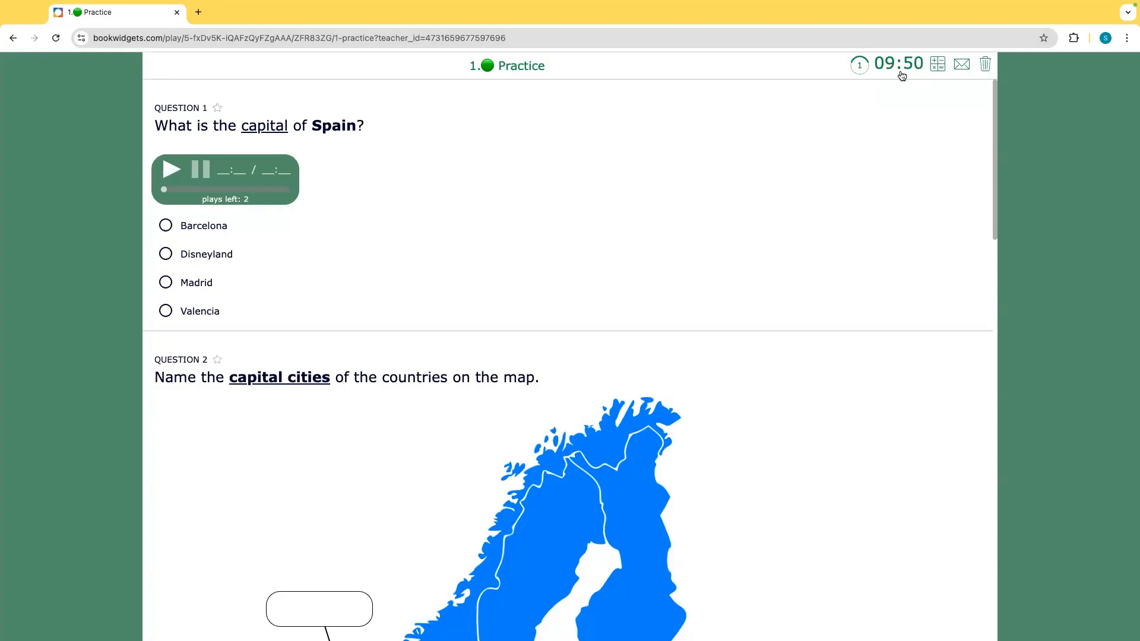
- Collapse the countdown timer, try the worksheet's scientific calculator by computing 4 + 5, and close the calculator
click(902, 75)
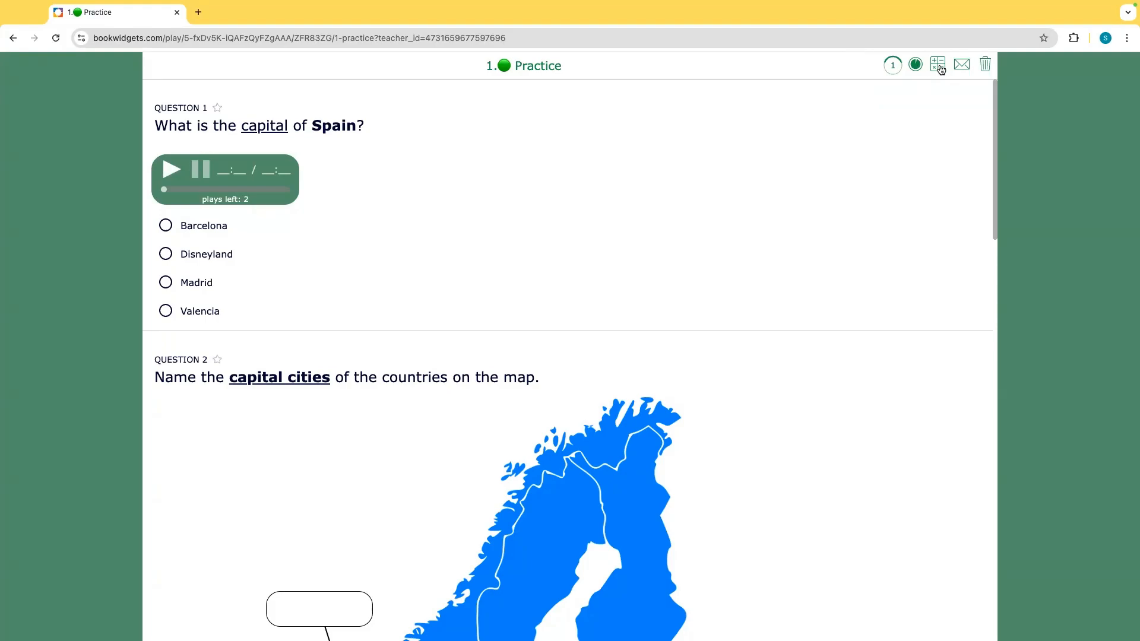
click(939, 68)
drag(164, 83, 942, 145)
click(886, 462)
click(1003, 463)
click(925, 466)
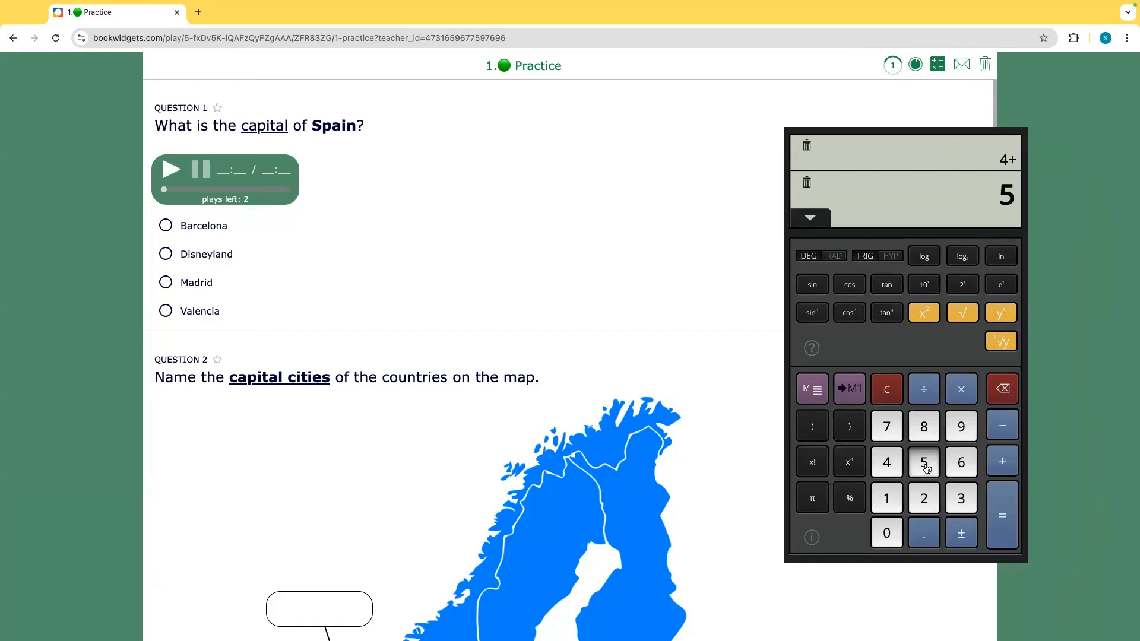
click(991, 533)
click(939, 66)
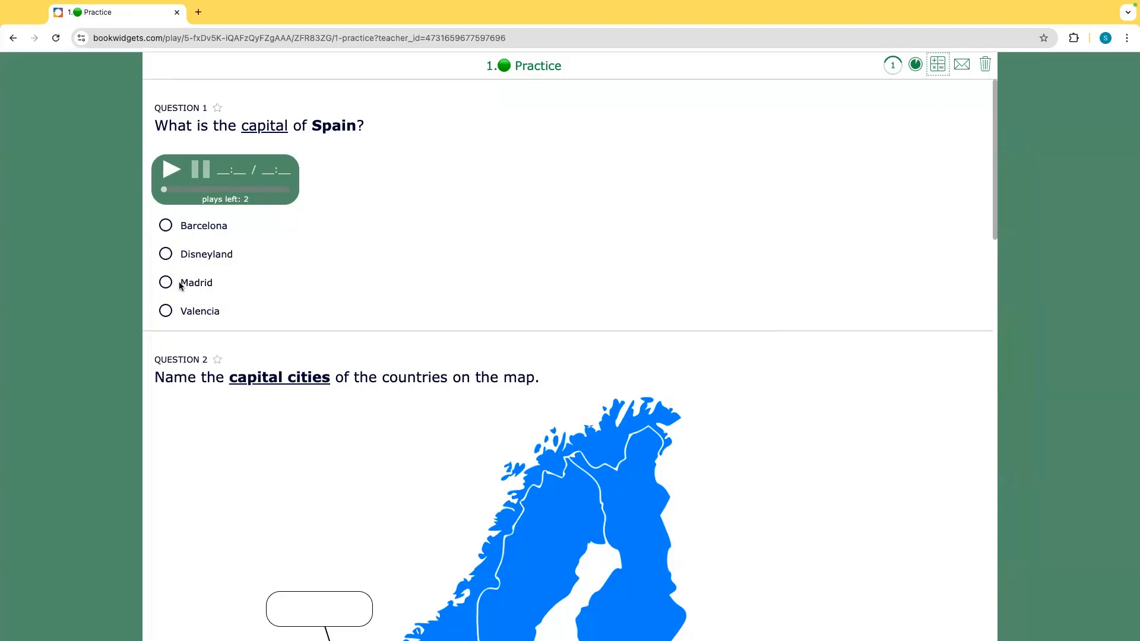
- Answer question 1 with Valencia, and fill in "Beldgium" for the uppermost map label in question 2
click(166, 311)
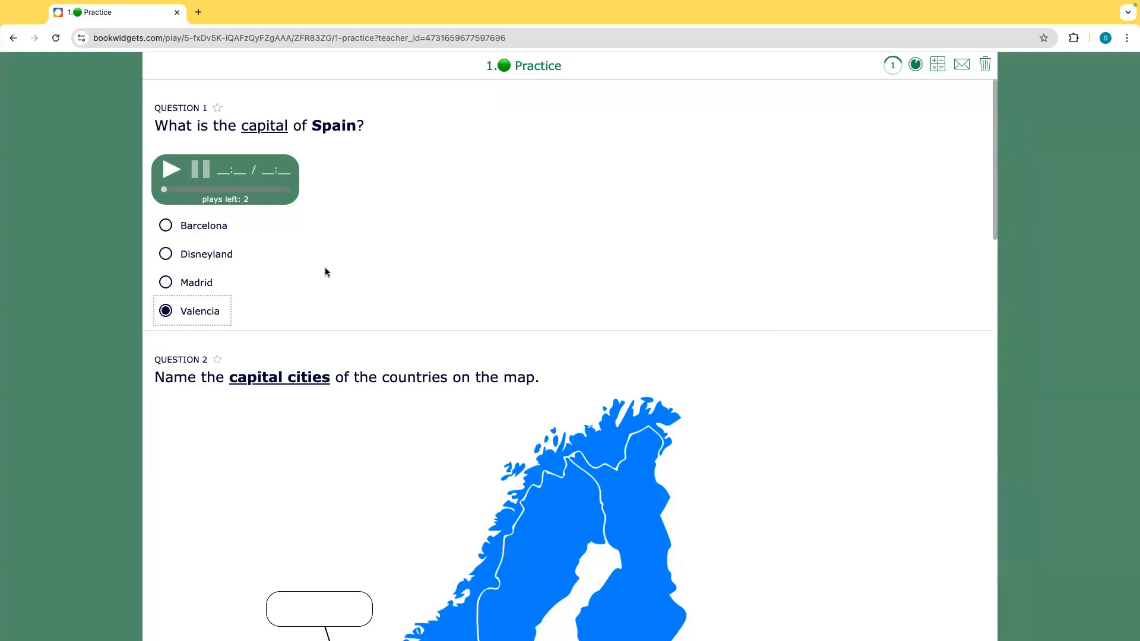
scroll(362, 261, down, 3)
scroll(362, 262, down, 3)
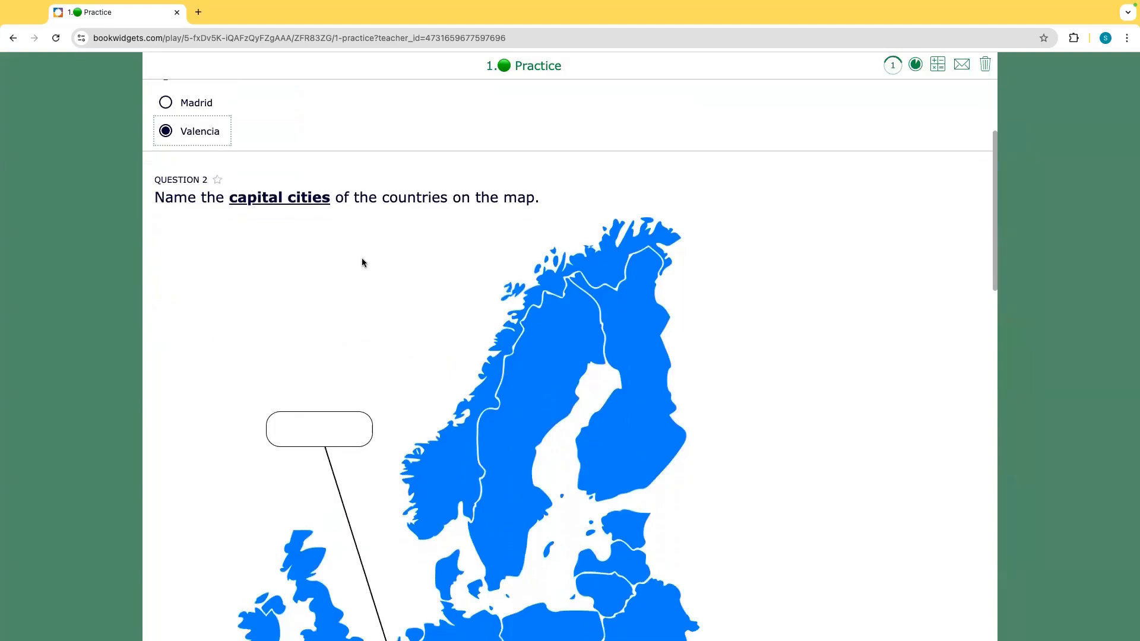
click(319, 328)
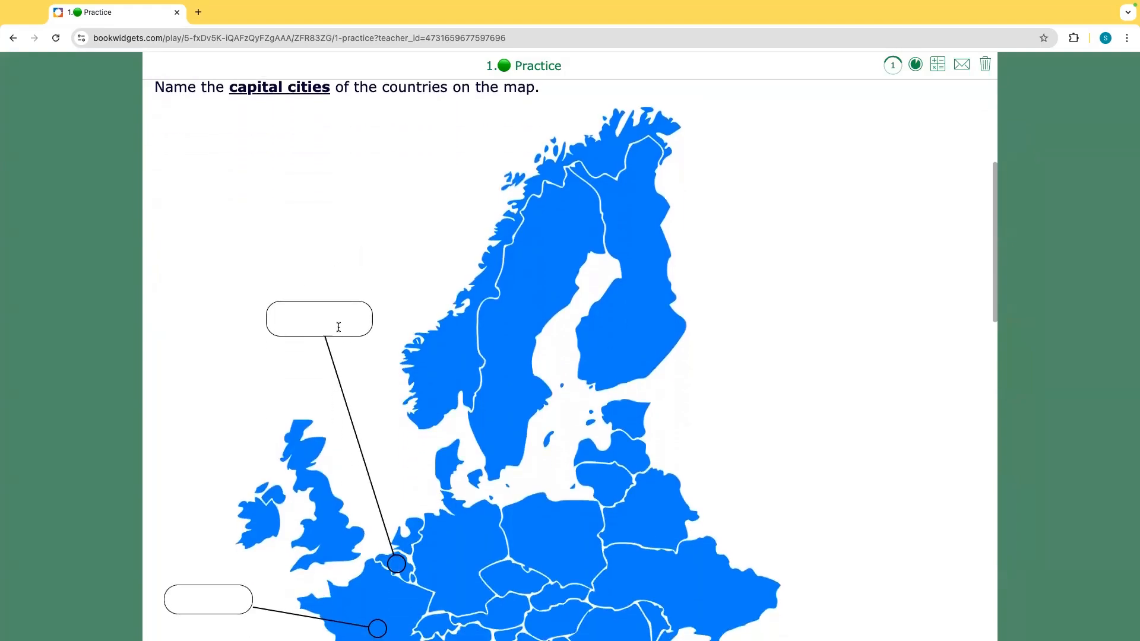
text(Beldgium)
- In question 2, fill in "France" for the label pointing to France and choose Rome for the label pointing to Italy
click(207, 602)
scroll(207, 602, down, 5)
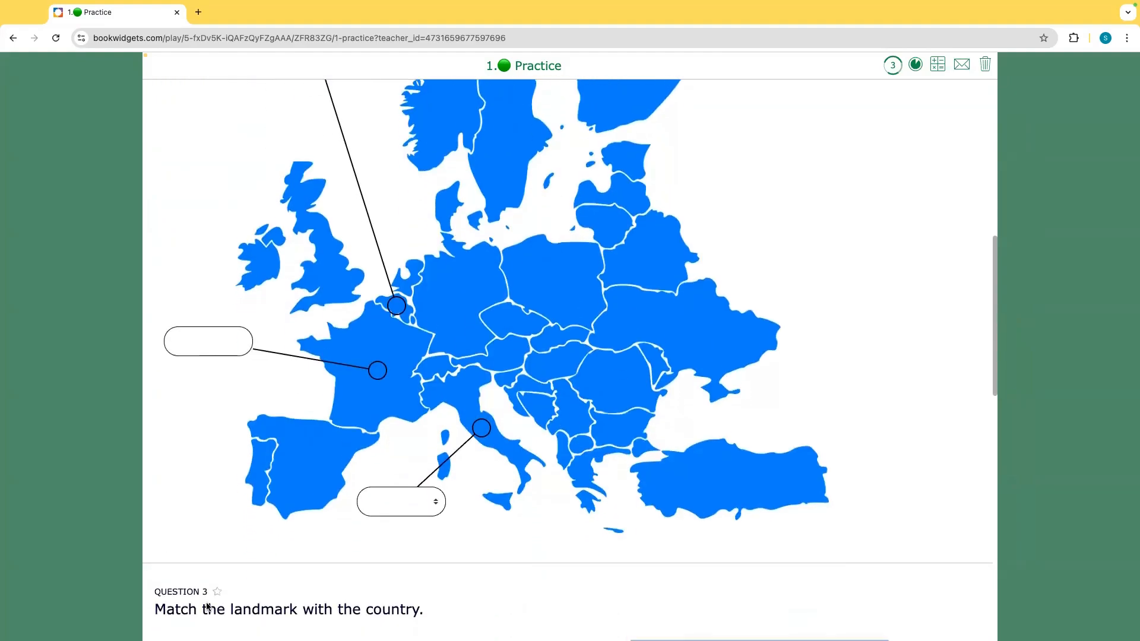
text(France)
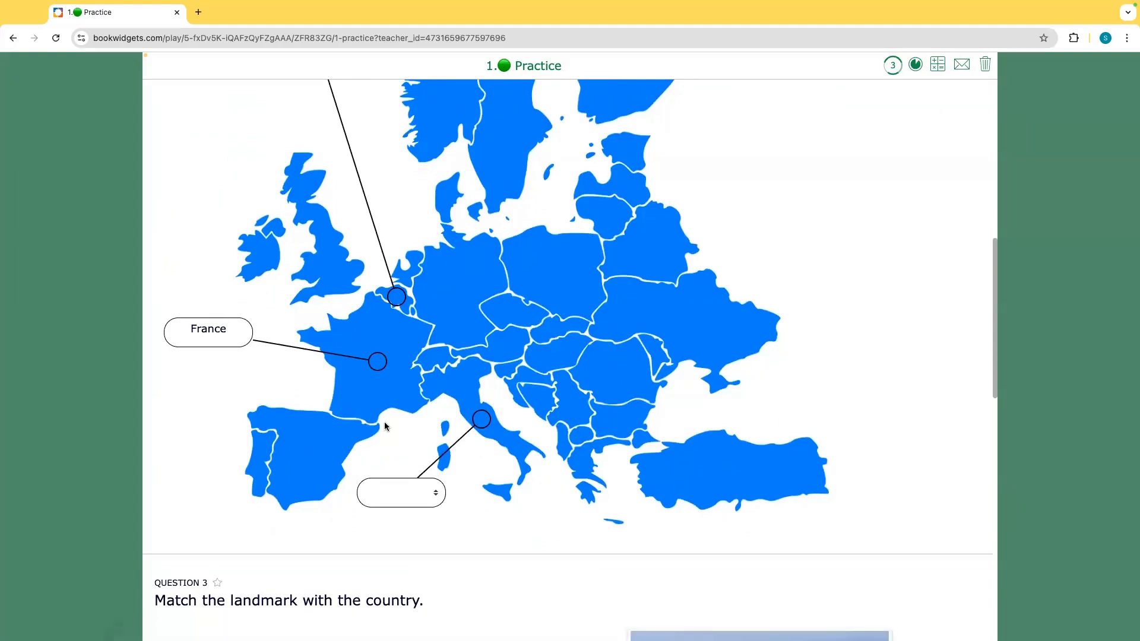
scroll(403, 416, down, 2)
click(405, 380)
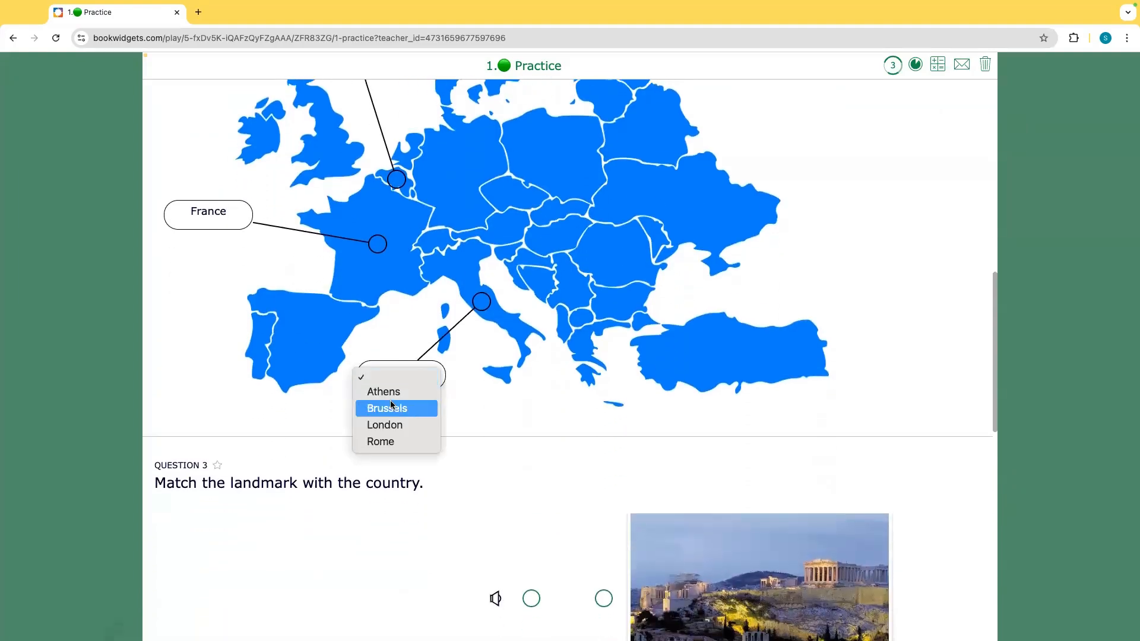
click(399, 444)
- In question 3, play the first audio clip and match it with the glass pyramid picture
scroll(302, 397, down, 6)
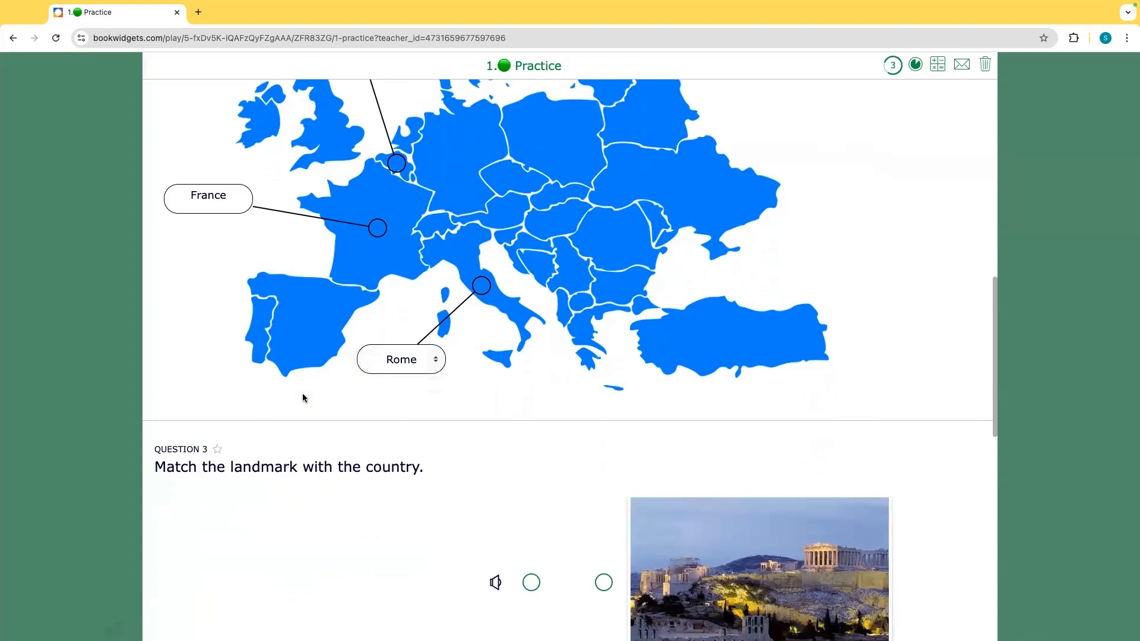
click(497, 256)
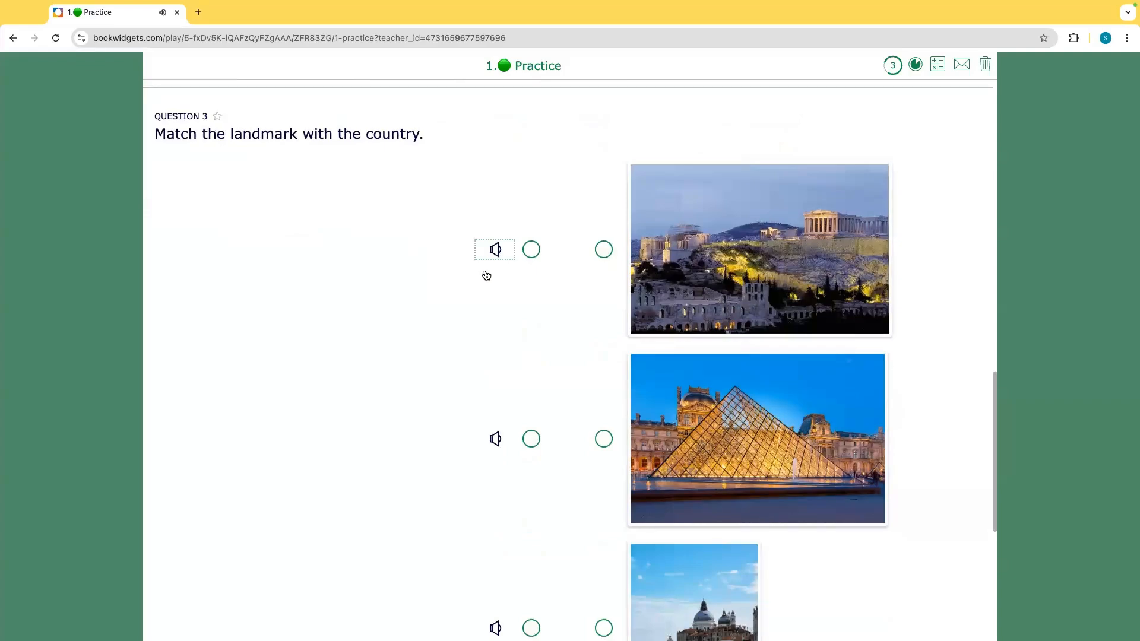
click(532, 251)
click(603, 437)
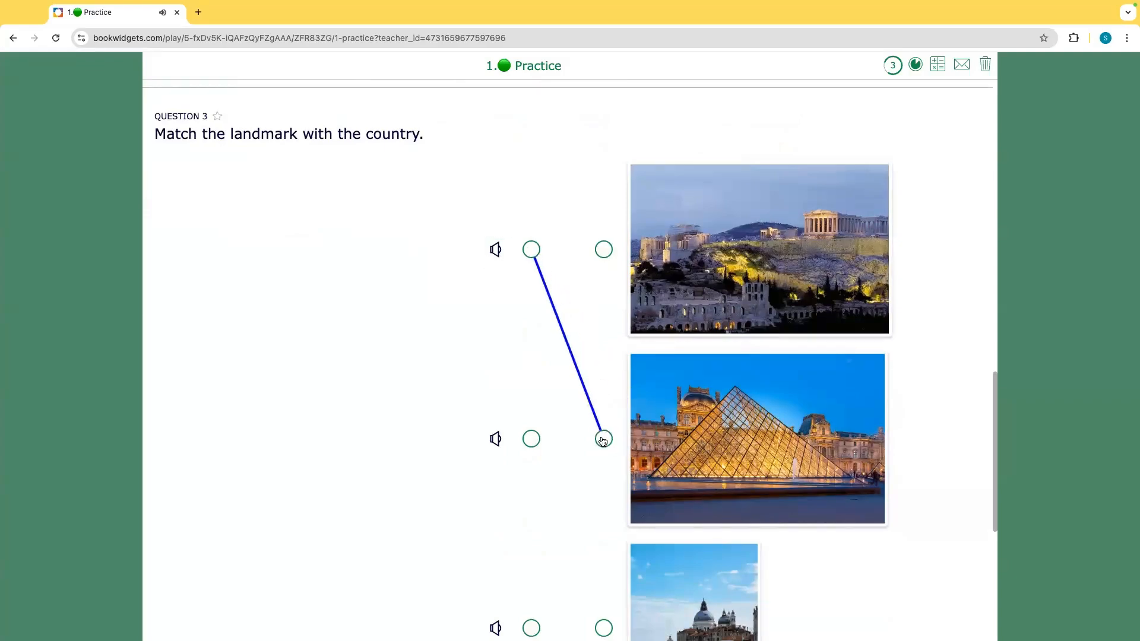
- Play the second audio clip in question 3, and view the hilltop temple picture enlarged before returning to the worksheet
click(496, 439)
scroll(496, 440, down, 2)
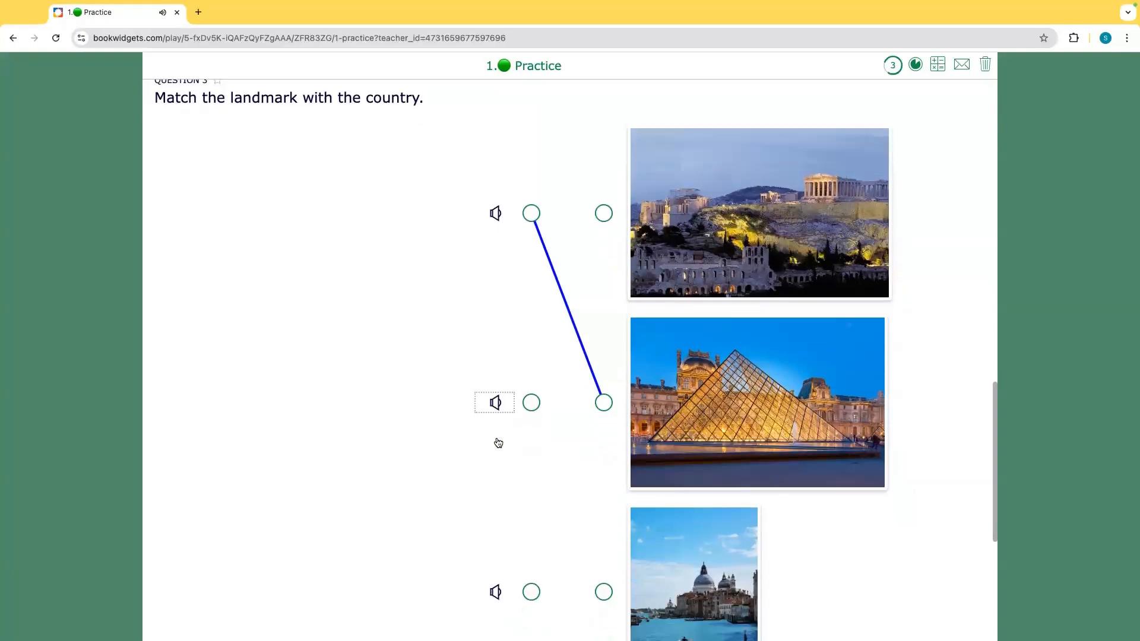
scroll(496, 441, up, 1)
scroll(496, 440, up, 1)
scroll(496, 439, down, 1)
scroll(496, 440, up, 1)
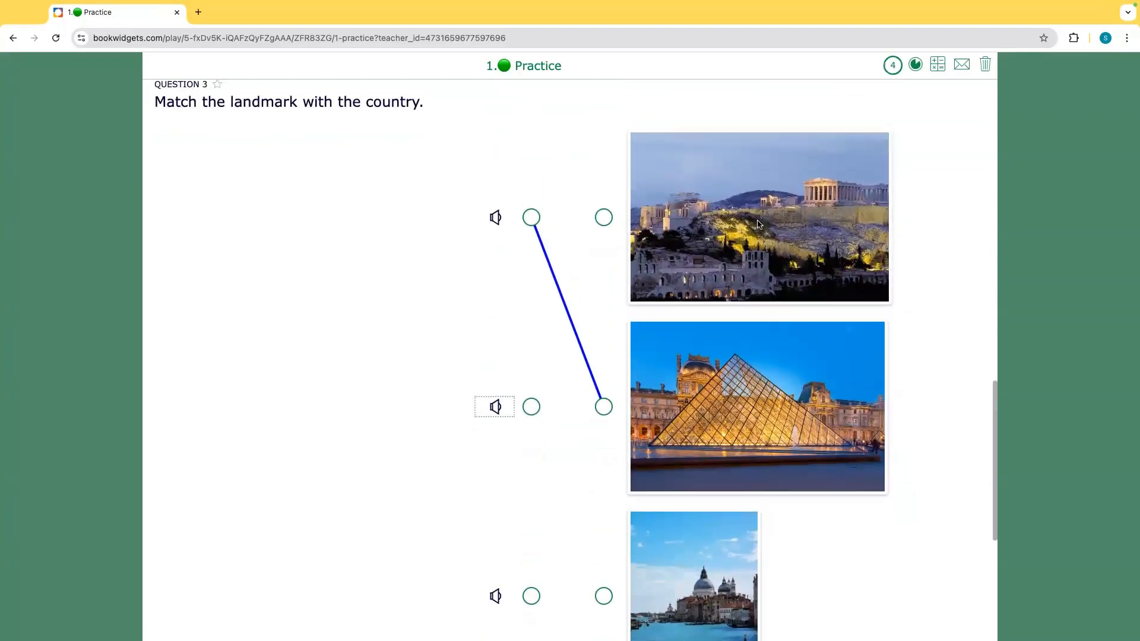
click(740, 217)
click(739, 220)
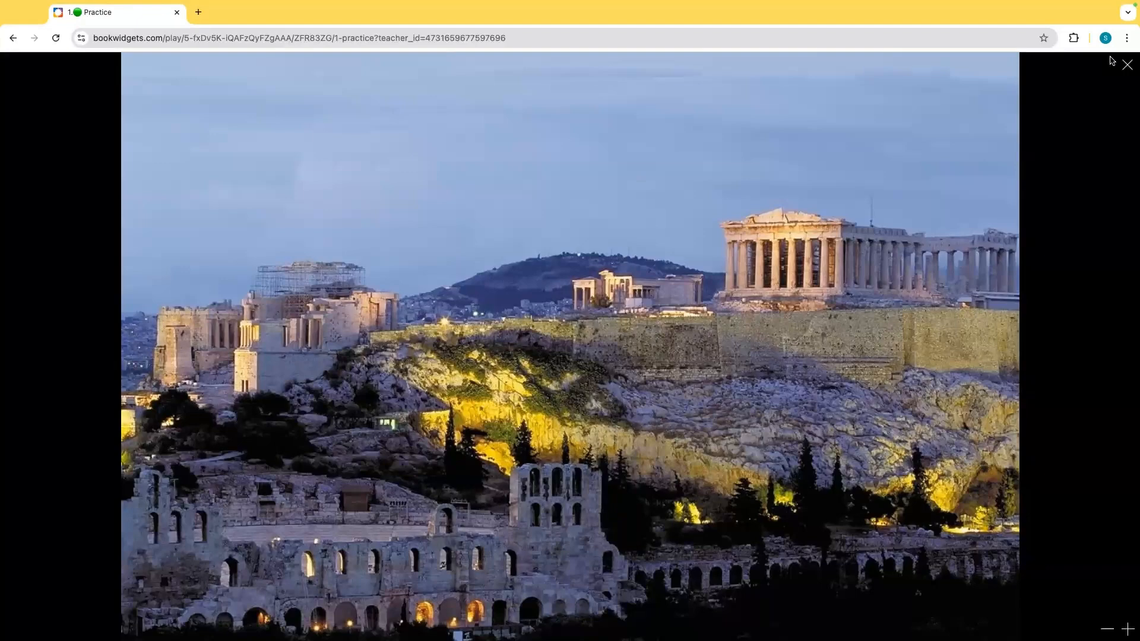
click(1127, 65)
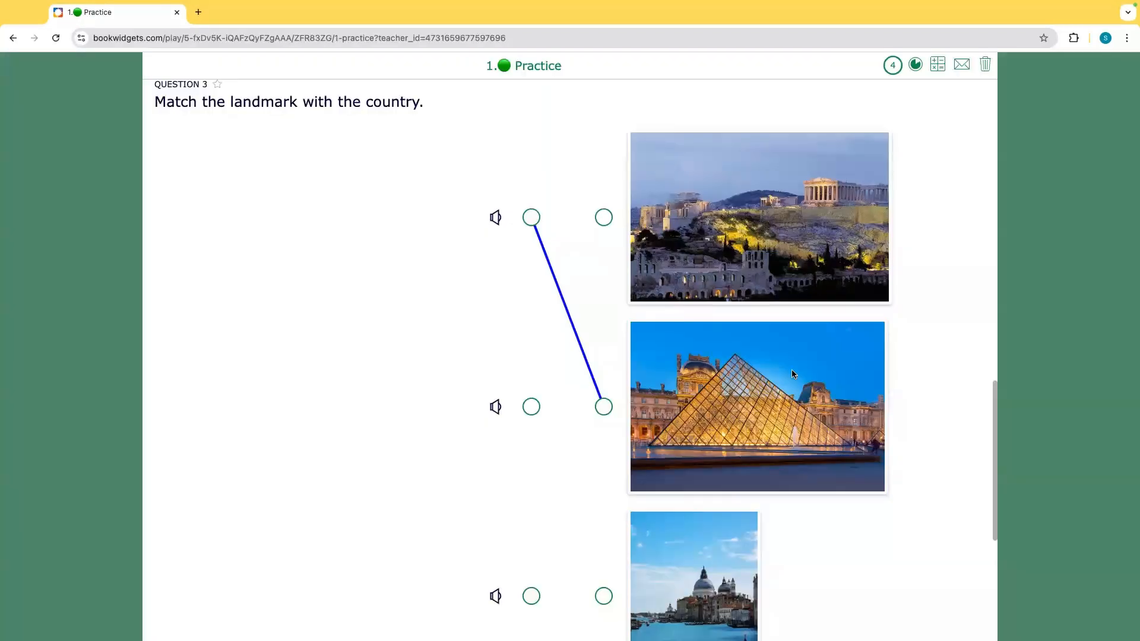
- View the picture of the domed church by the canal enlarged, and match the second audio clip with it
scroll(792, 369, down, 4)
click(695, 389)
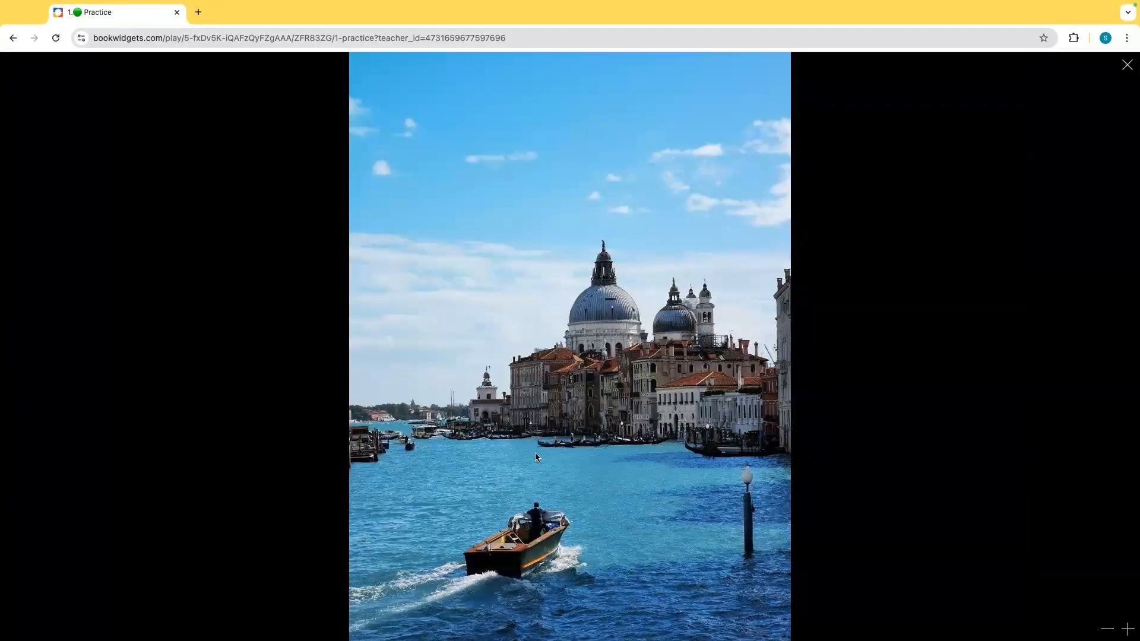
click(1127, 64)
drag(530, 203, 605, 392)
- Play the third audio clip in question 3 and match it with the hilltop temple picture
scroll(539, 407, up, 2)
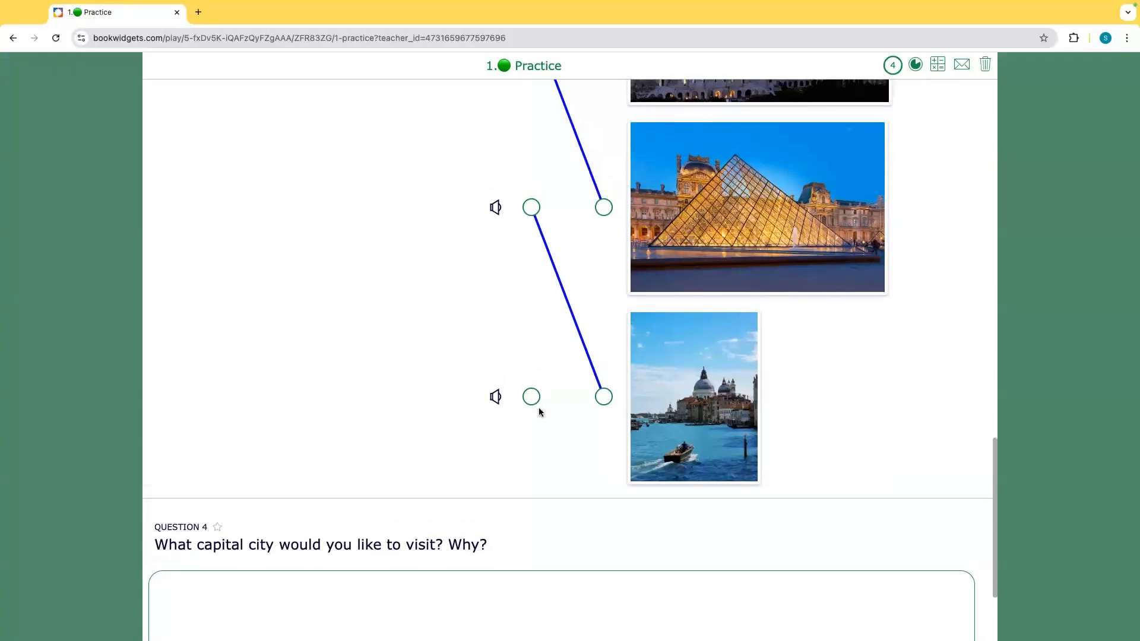
click(500, 496)
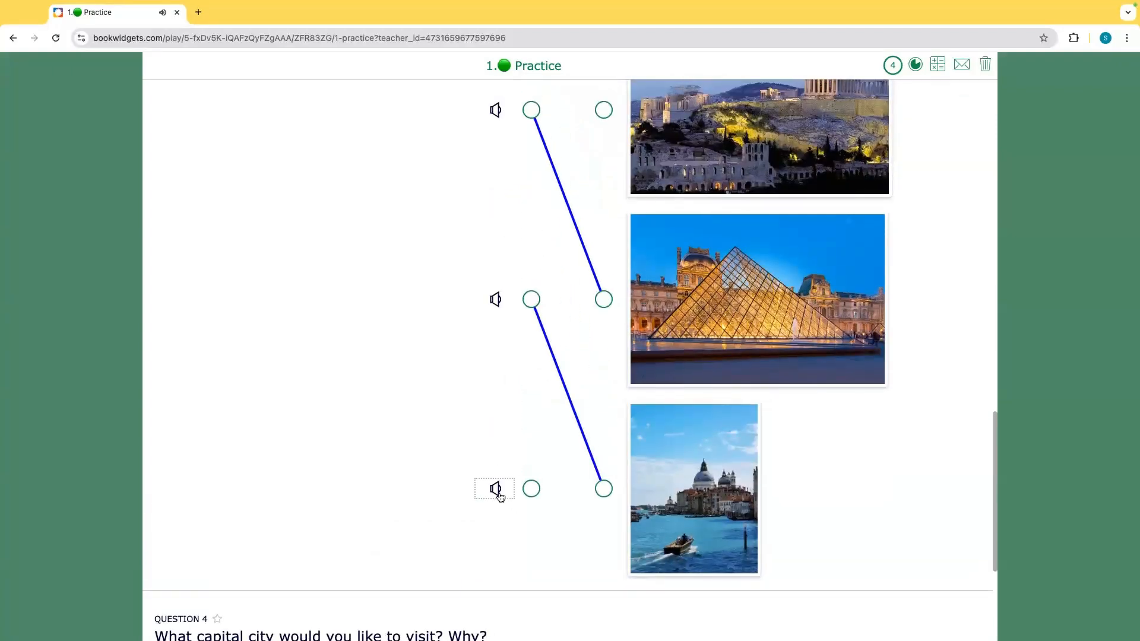
scroll(539, 478, up, 2)
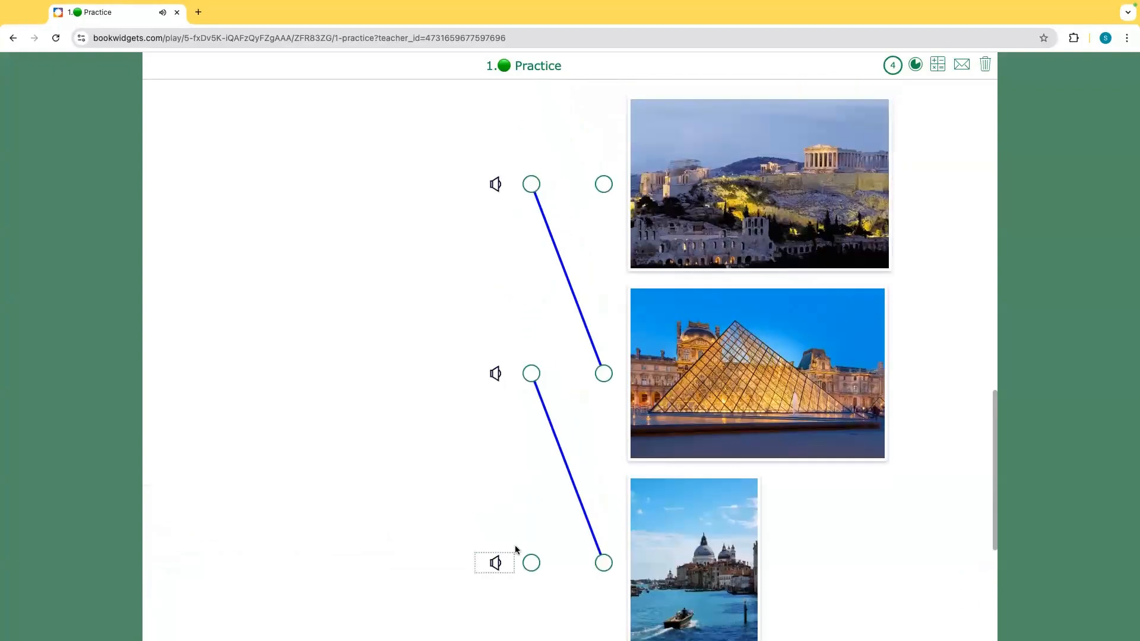
mouse_move(527, 563)
mouse_down()
mouse_move(555, 183)
mouse_move(603, 184)
mouse_up()
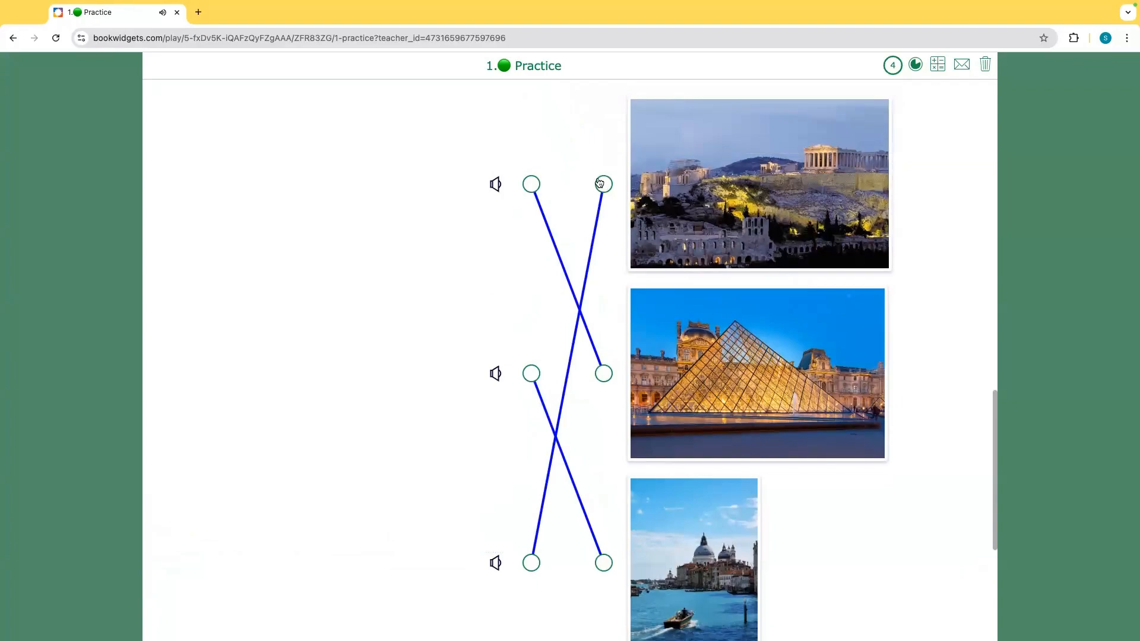
- Answer question 4 with "I would like to go to London and see the Globe Theater because I love Shakespeare."
scroll(397, 312, down, 5)
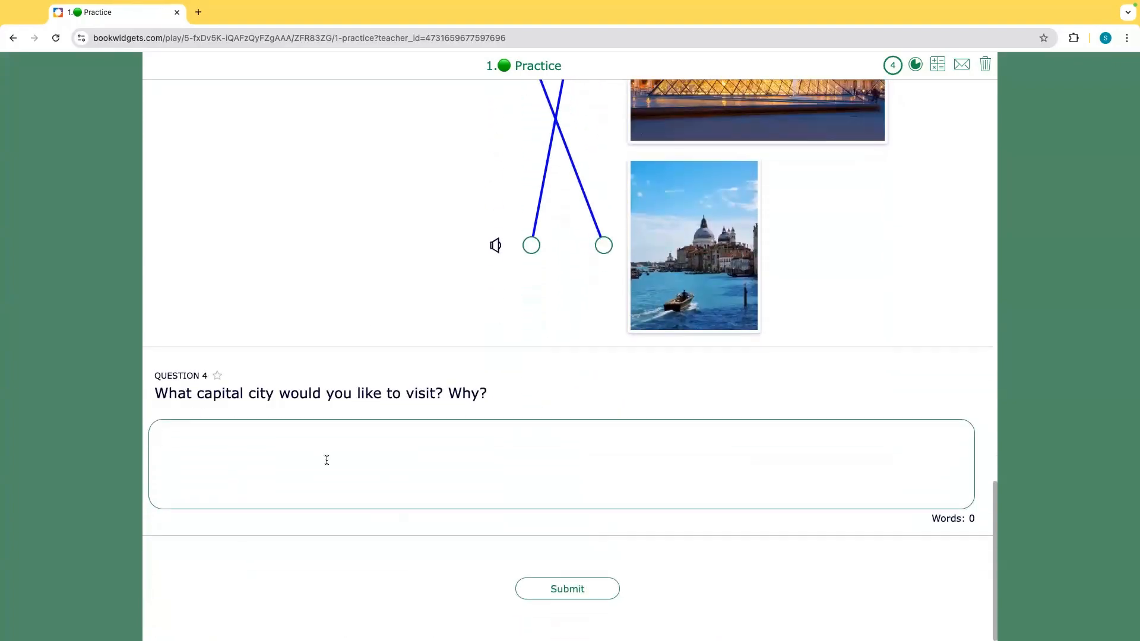
text(Iw ould like to go to)
click(165, 440)
click(182, 438)
key(BackSpace)
click(282, 437)
text(Lond)
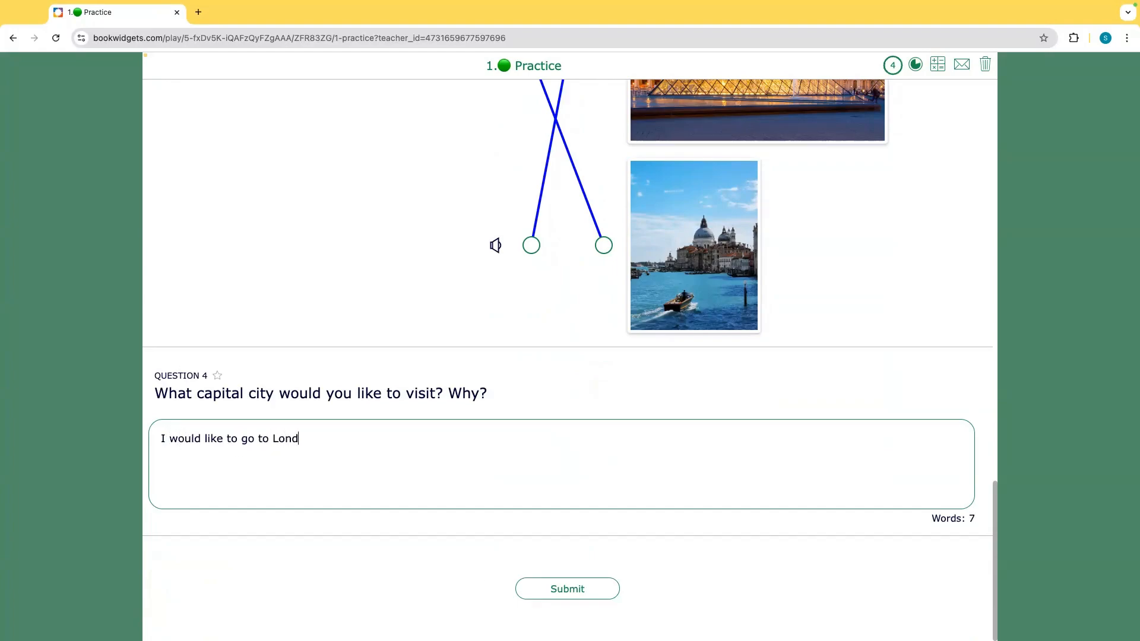
text(on and see th)
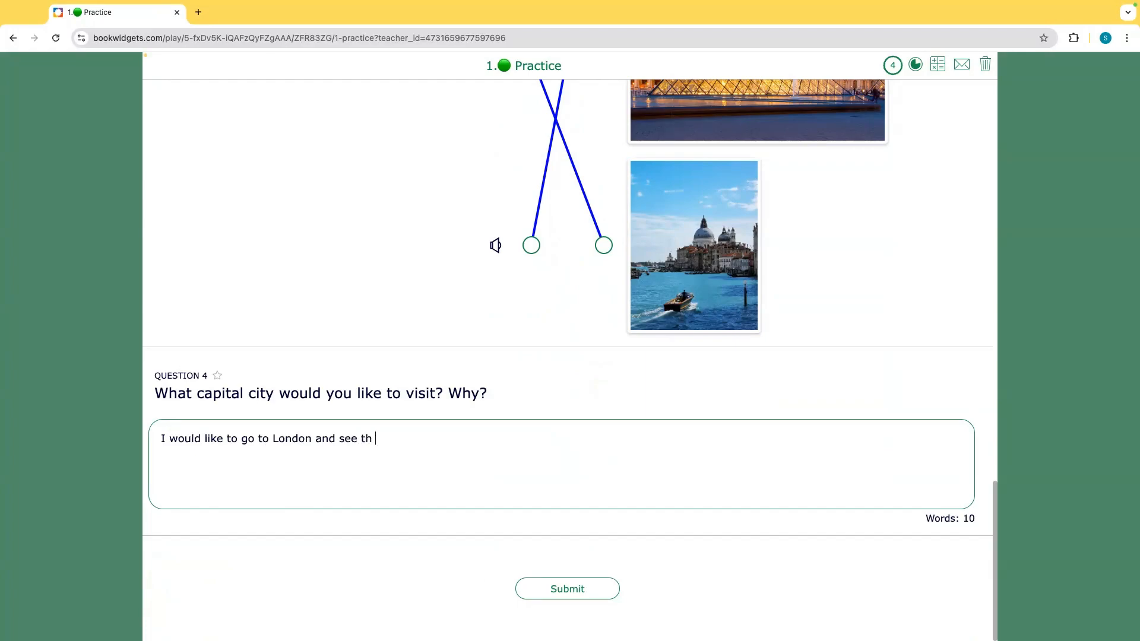
text(e Globe Theater because)
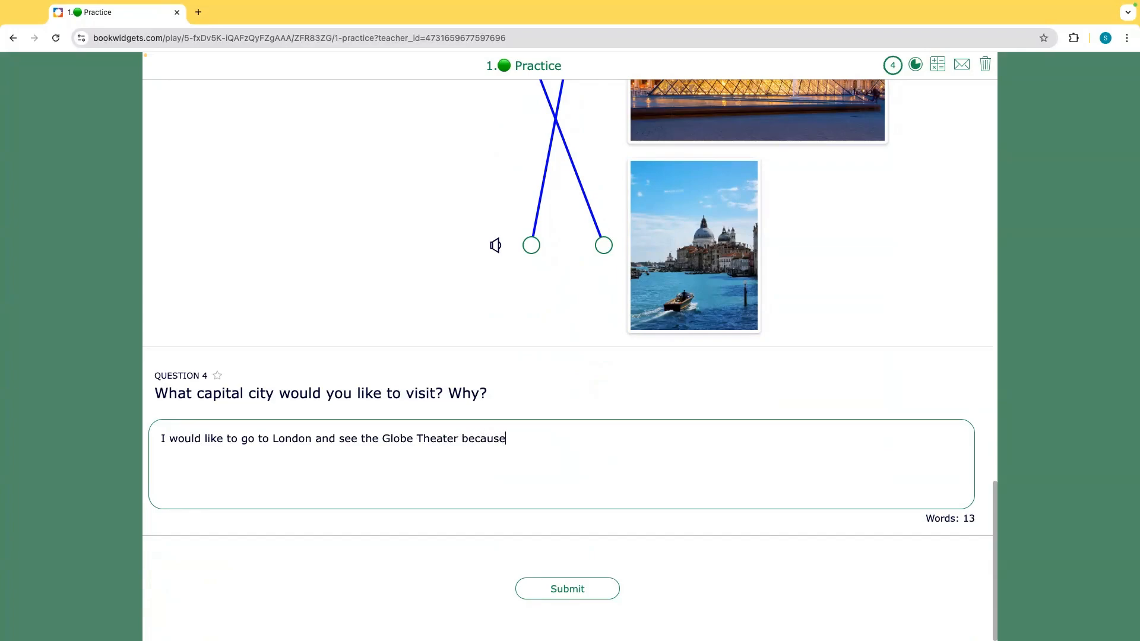
text( I love Shakespeare.)
- Check the remaining time, and send the completed worksheet answers under the student's name and e-mail, dismissing the score feedback
click(915, 65)
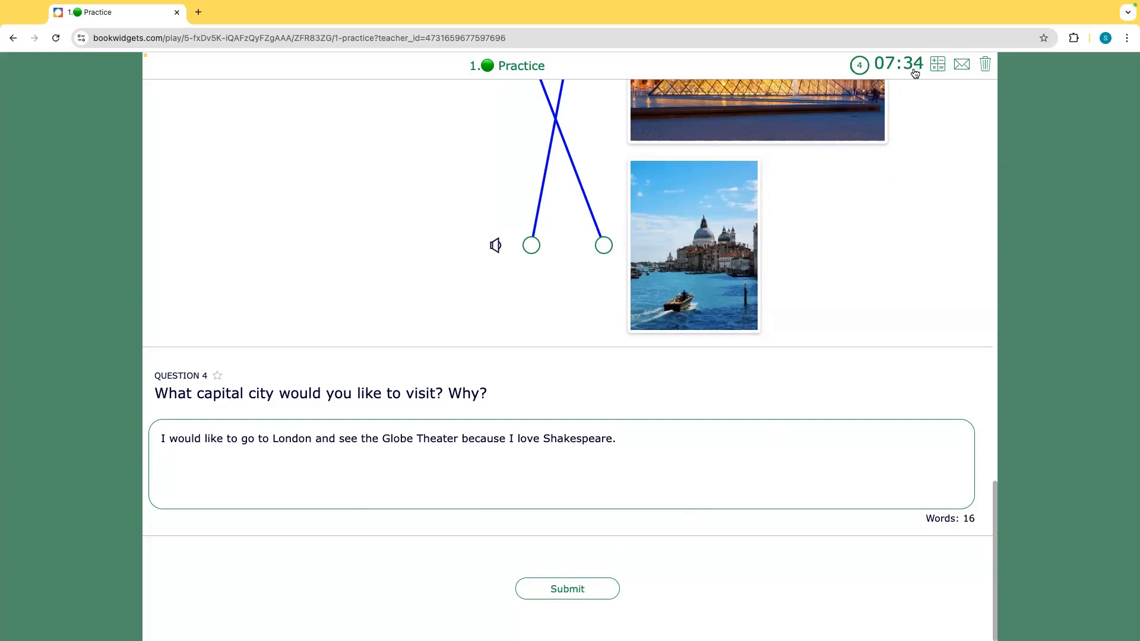
click(915, 70)
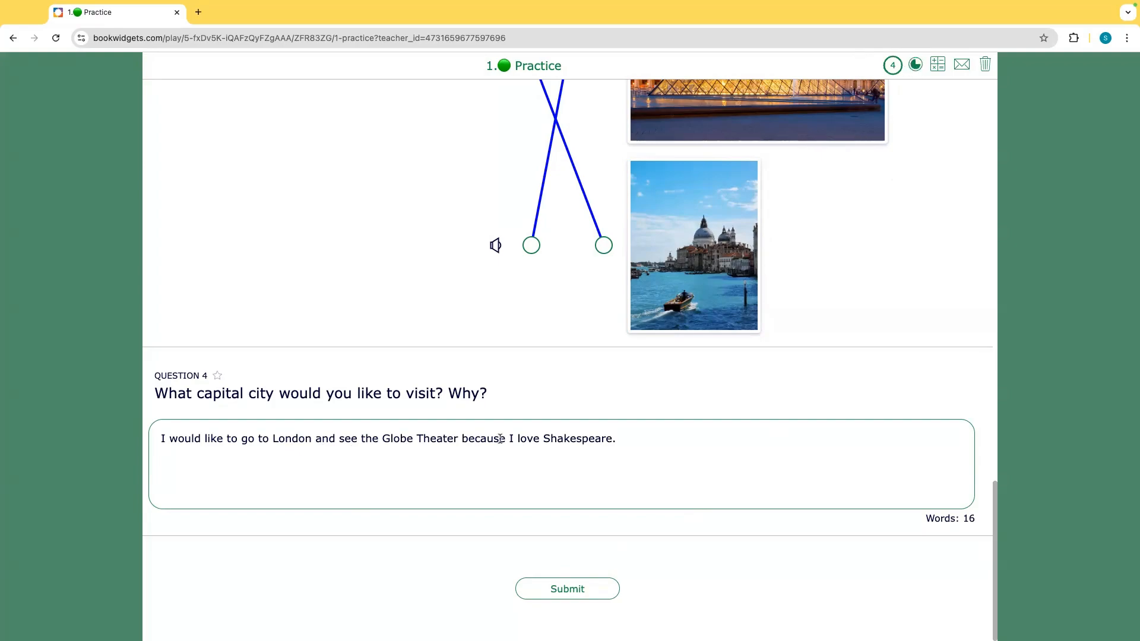
click(533, 580)
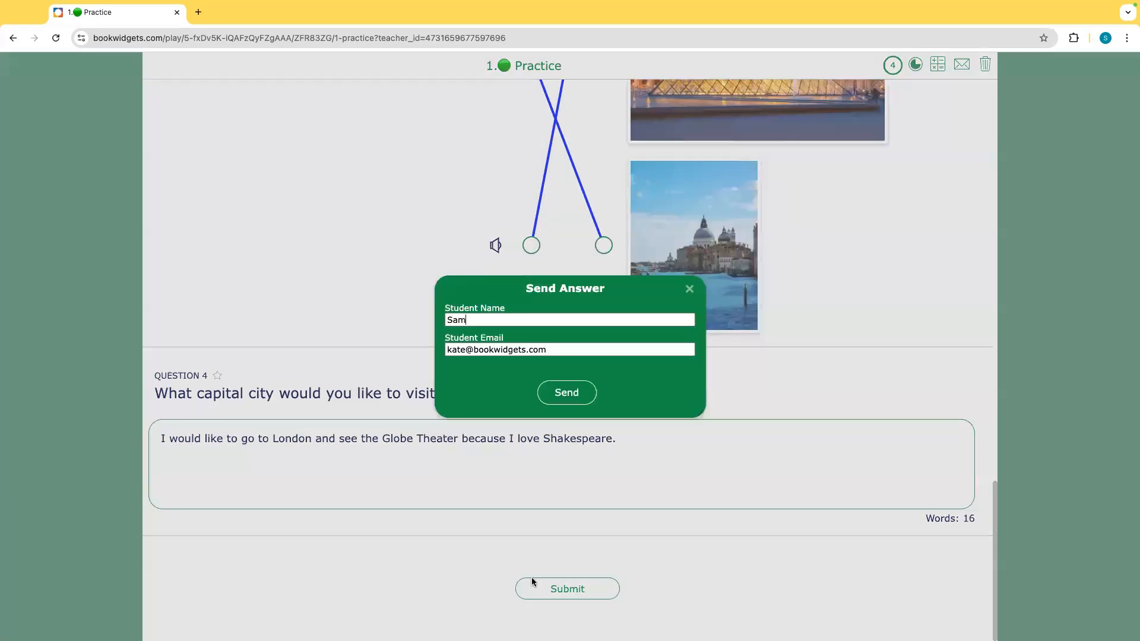
click(599, 322)
click(573, 394)
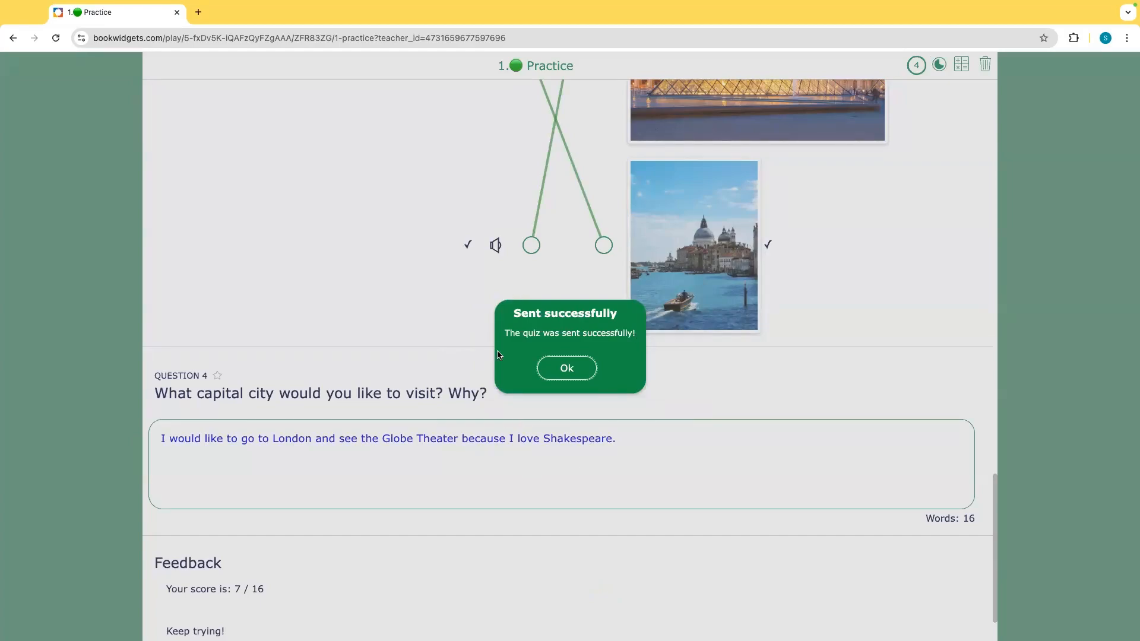
click(565, 368)
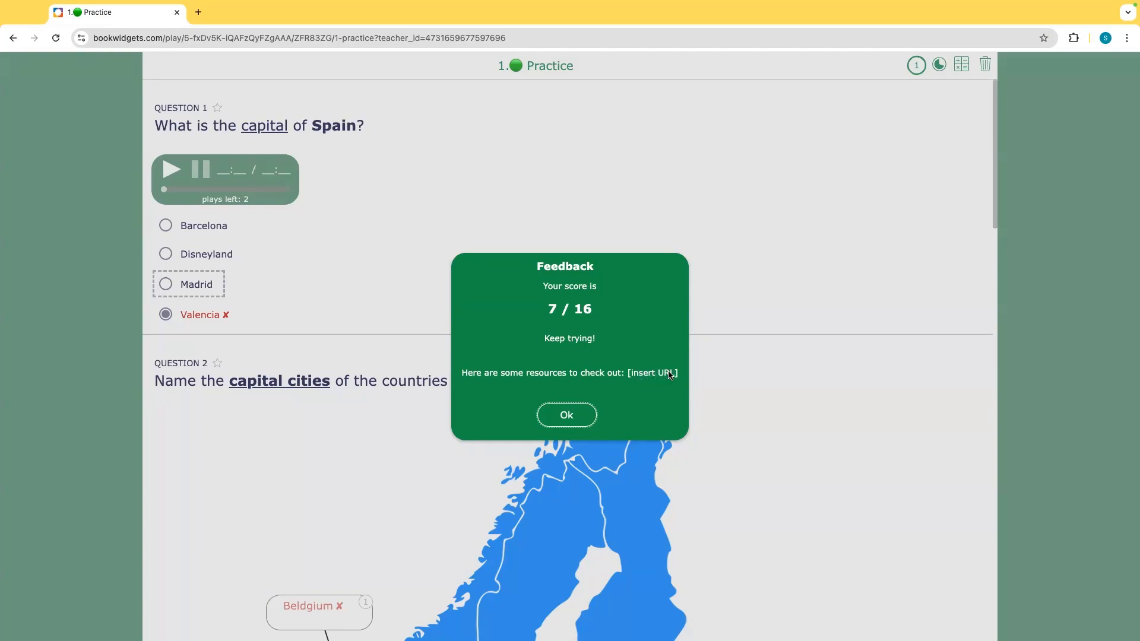
click(558, 422)
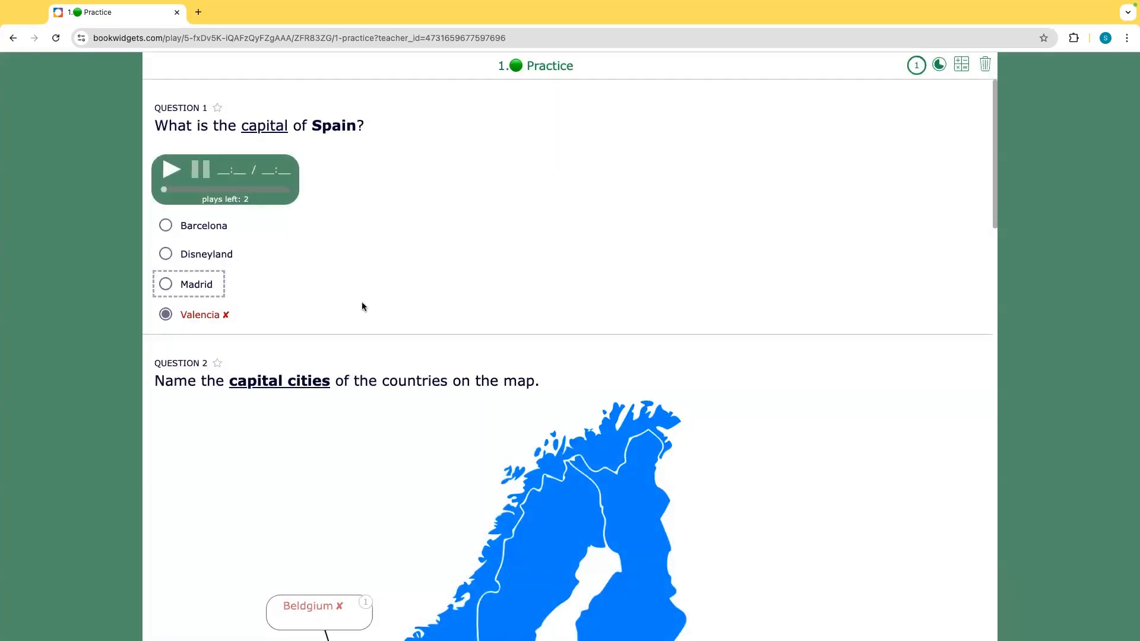
- Examine the marked answers and corrections throughout the submitted worksheet, from question 1 to the final feedback
scroll(364, 306, down, 2)
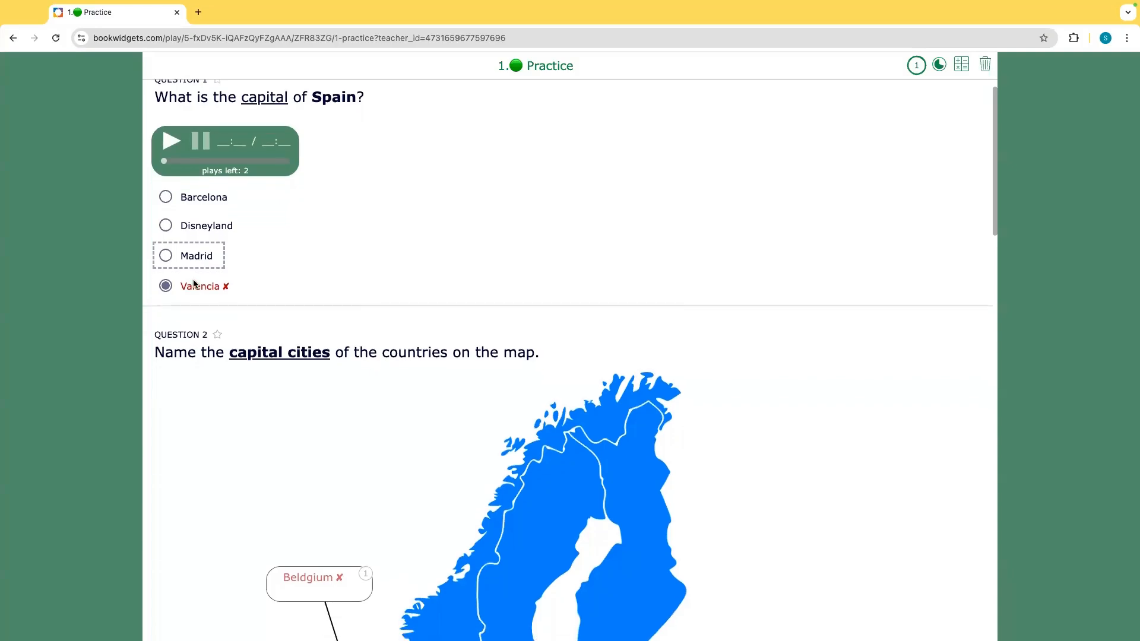
scroll(302, 285, down, 3)
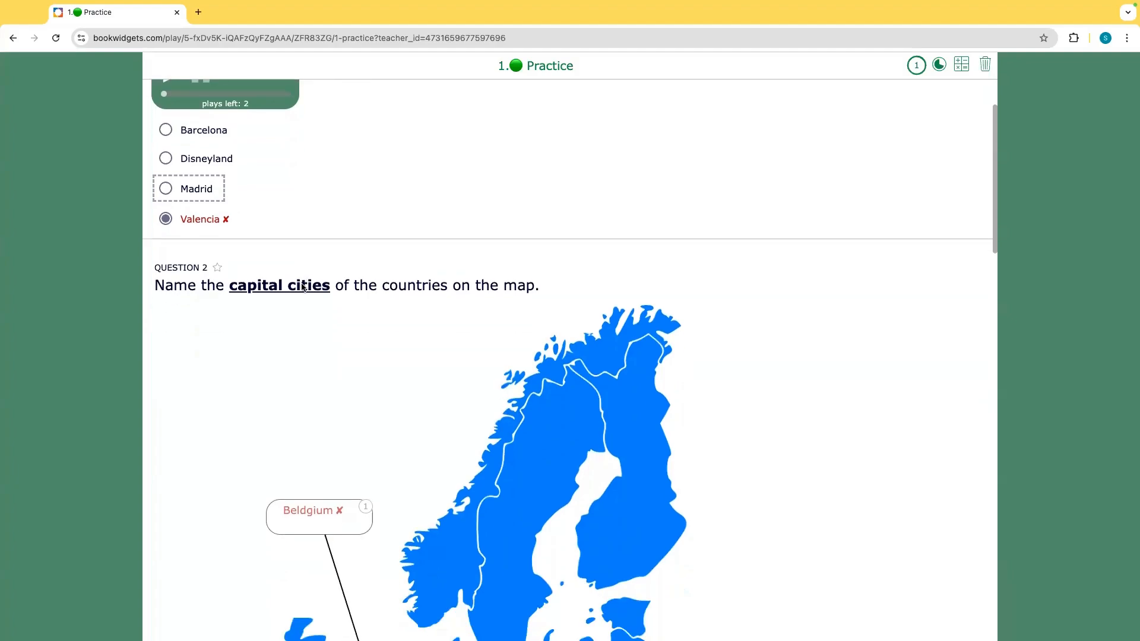
scroll(302, 286, down, 8)
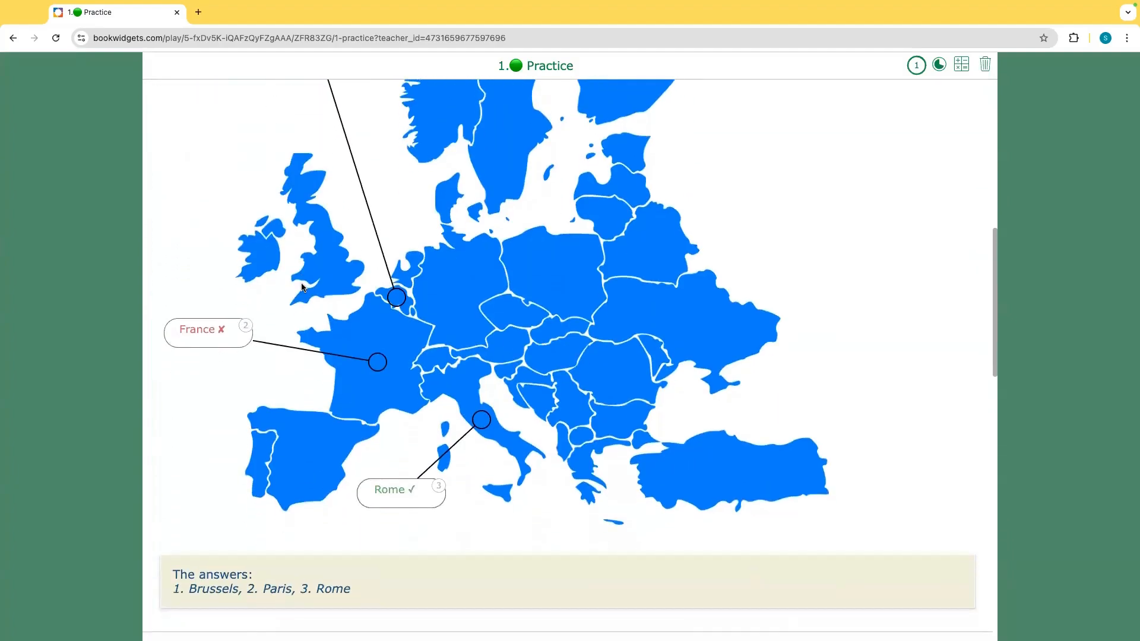
scroll(302, 288, down, 3)
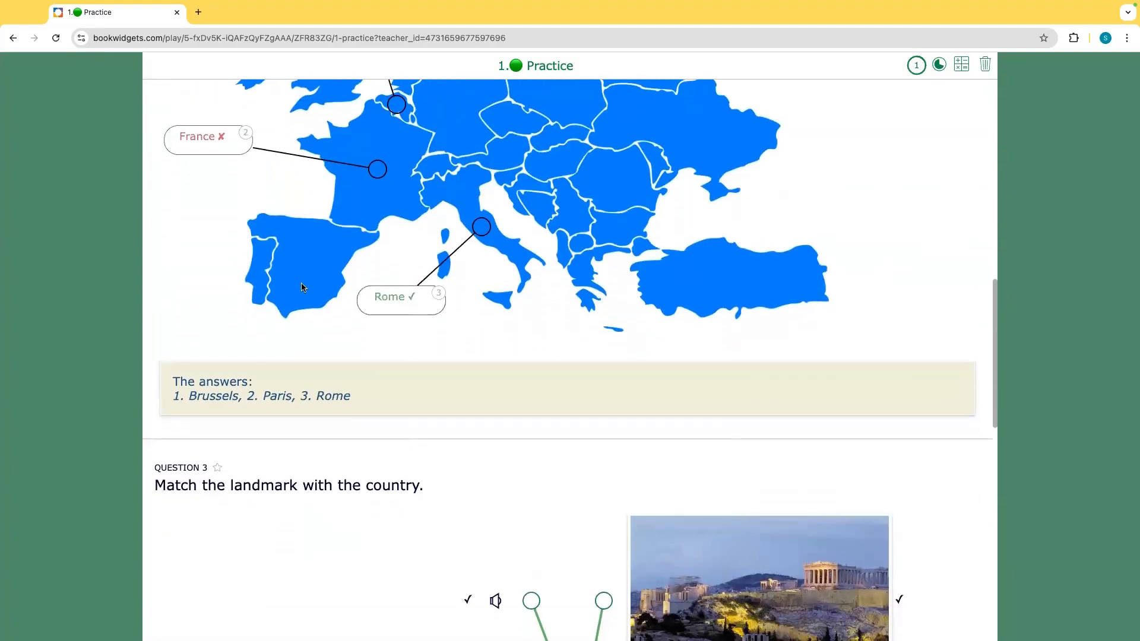
scroll(302, 287, down, 9)
scroll(301, 288, down, 5)
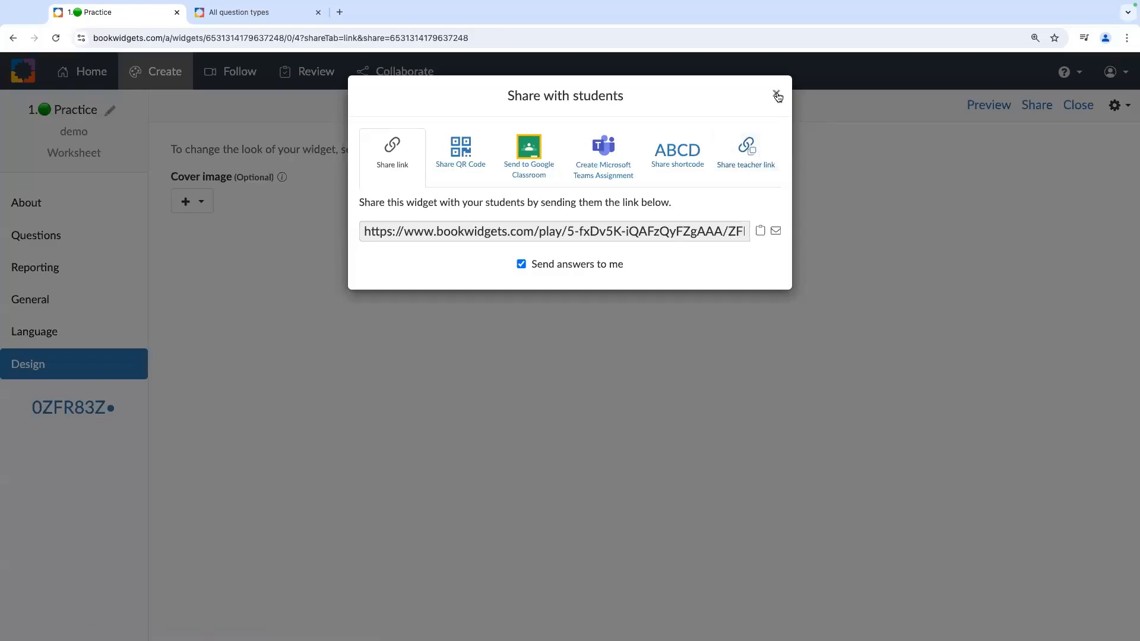
- Close the teacher's sharing options for the worksheet and view the live widgets overview
click(776, 95)
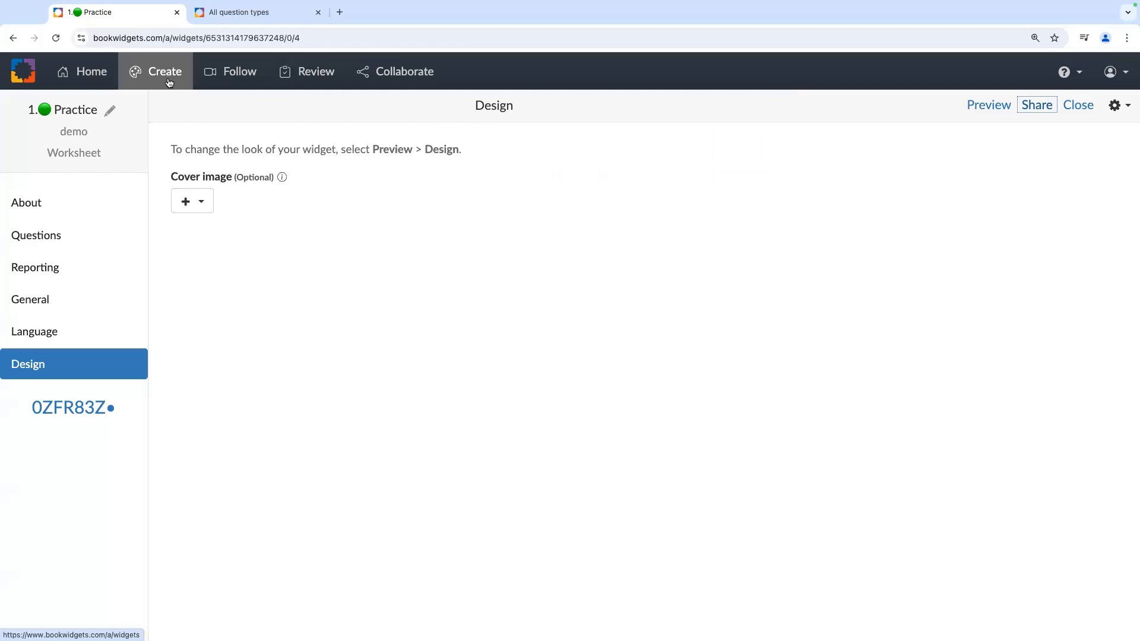
click(234, 77)
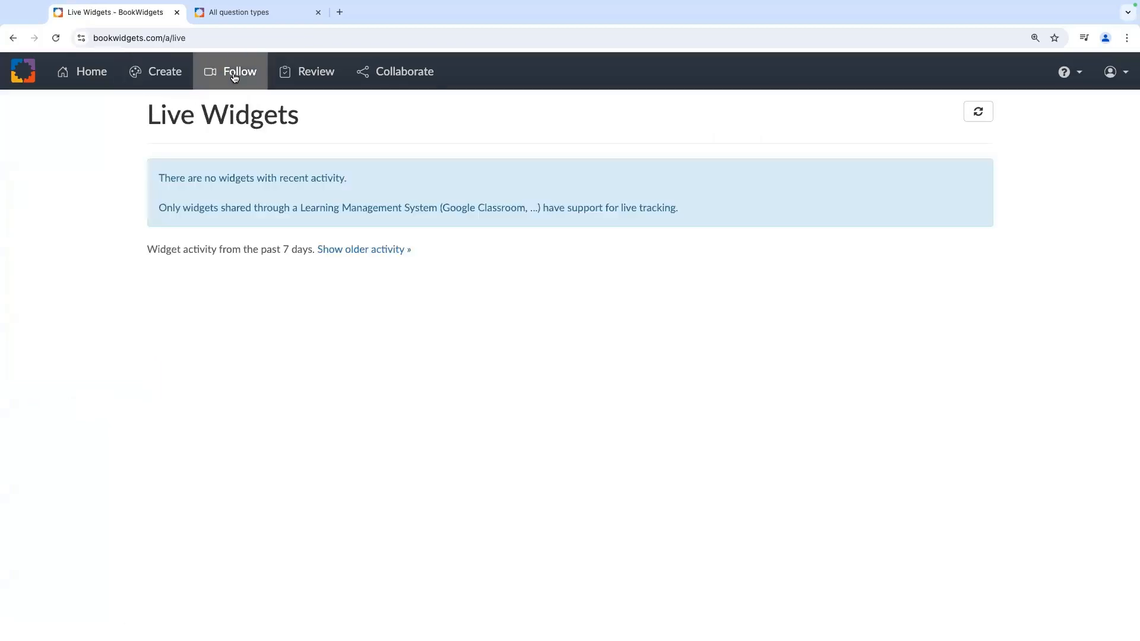
- View the submissions filed under (No course) in the review area, and return to the courses overview
click(307, 77)
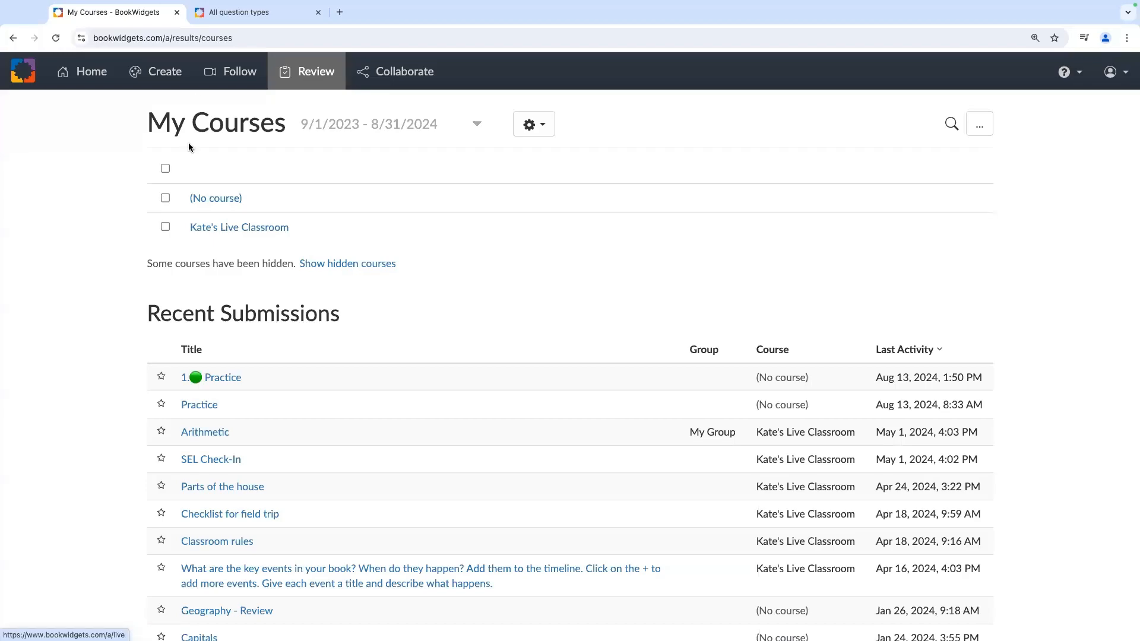
click(217, 202)
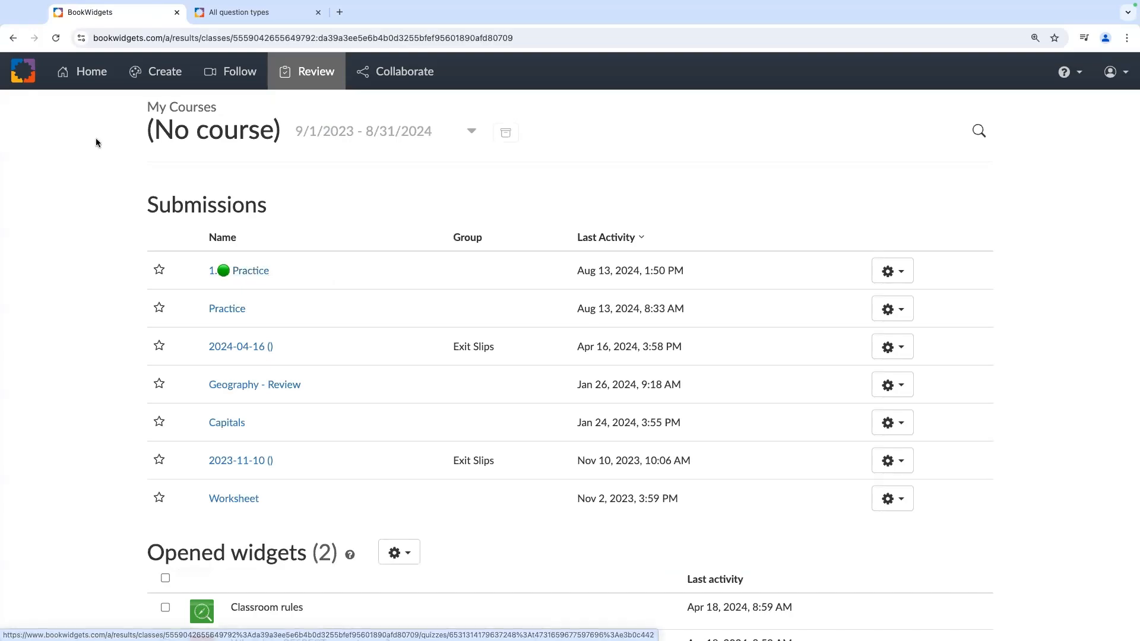
click(291, 73)
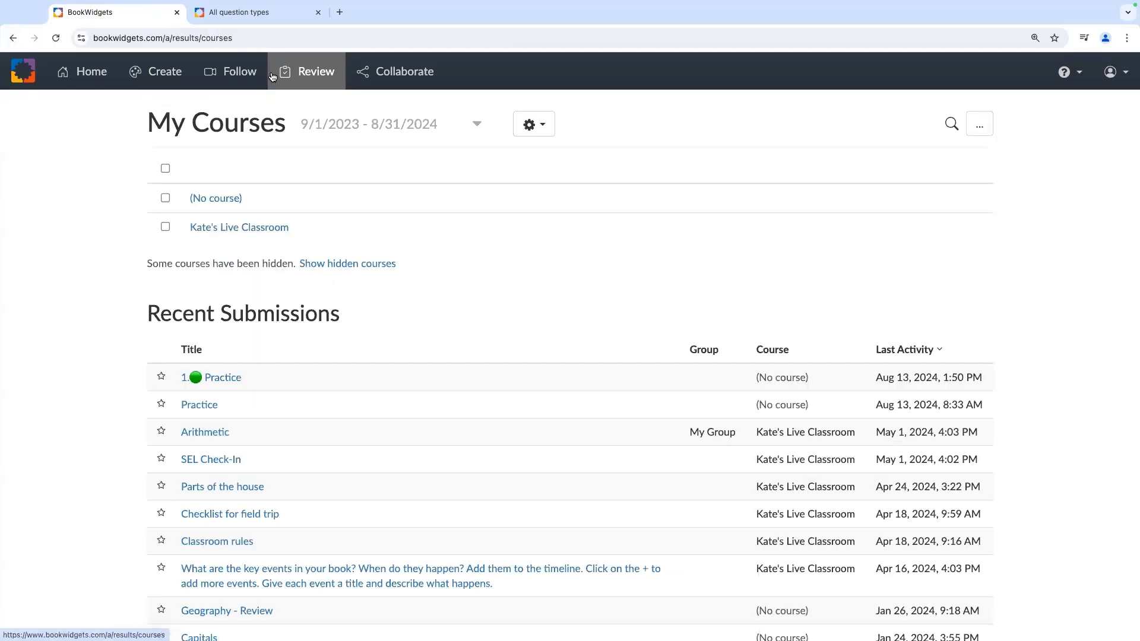
- Open the results of the 1. Practice worksheet from the recent submissions and examine the question averages and student scores
scroll(378, 243, down, 2)
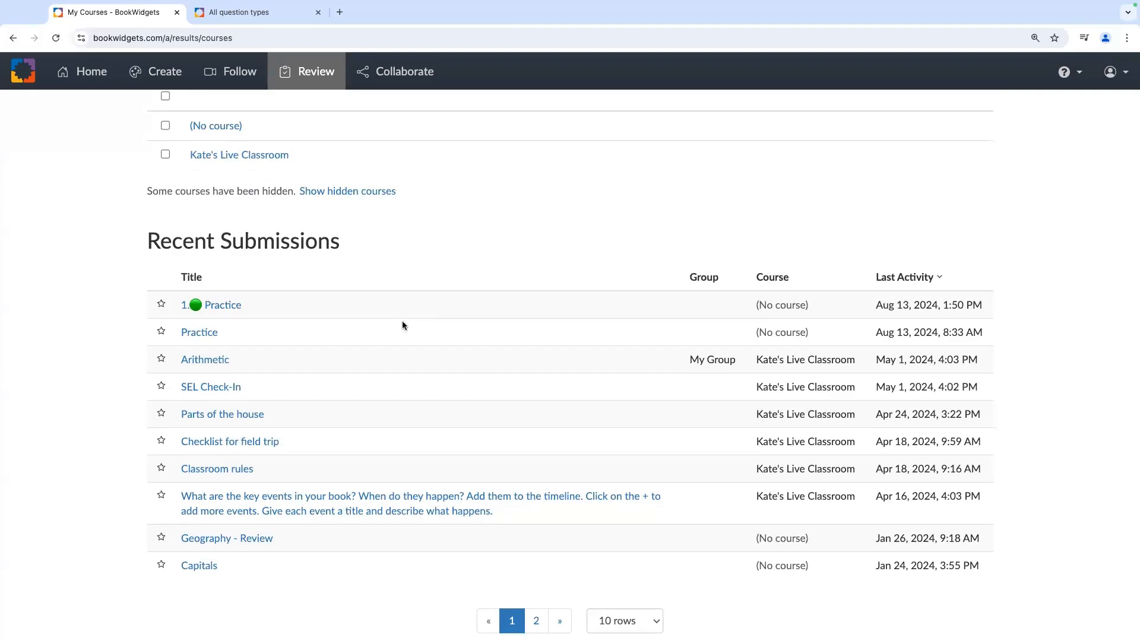
click(229, 306)
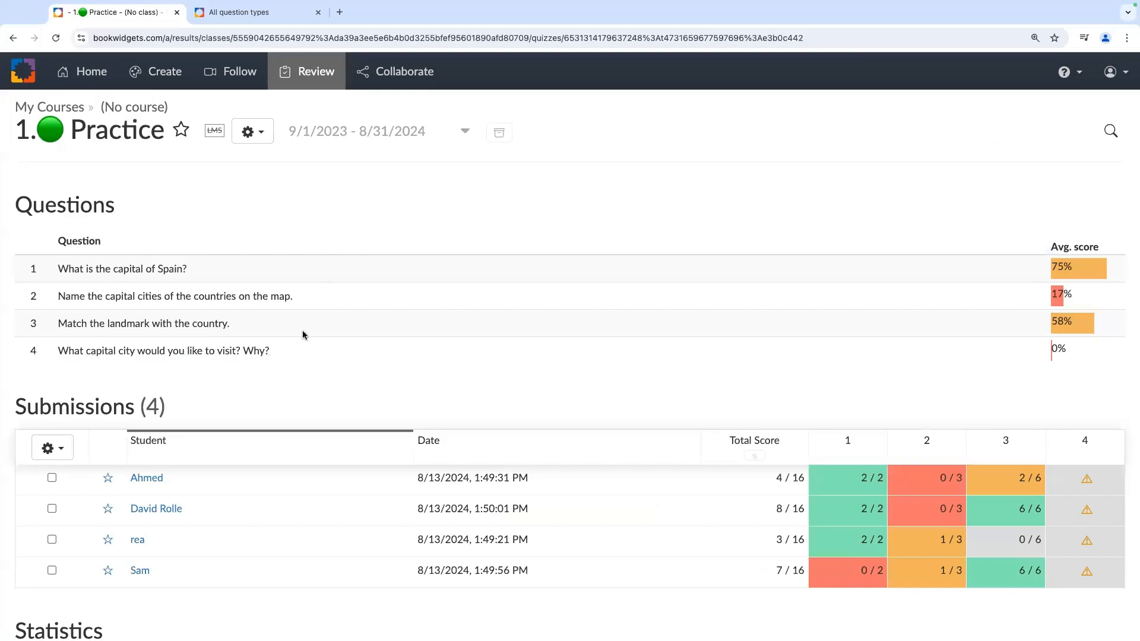
scroll(307, 320, down, 1)
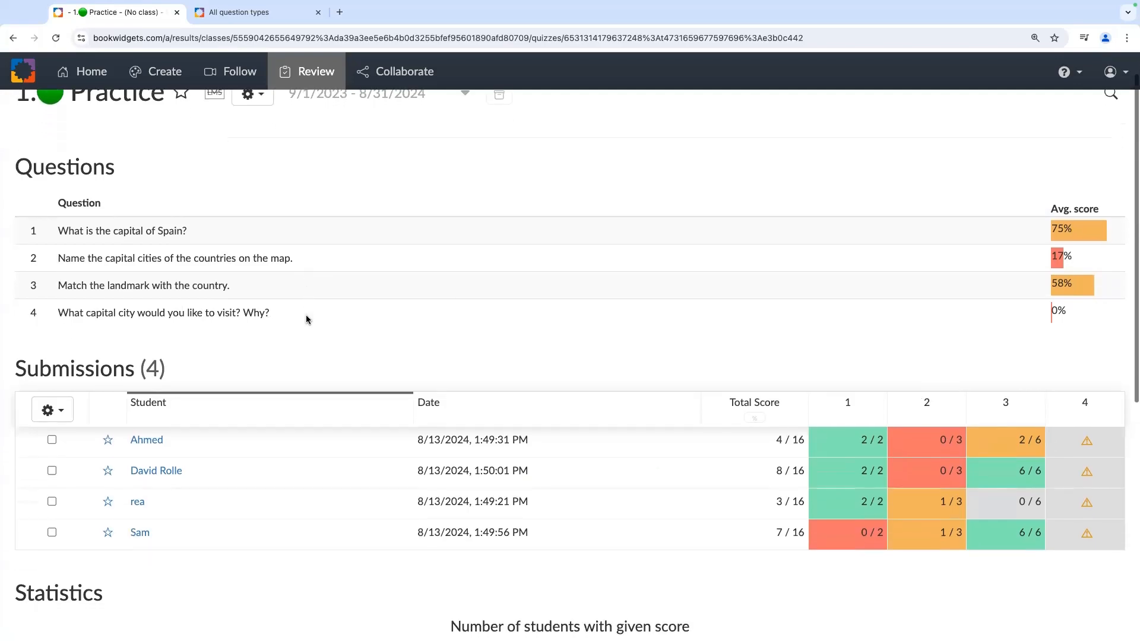
scroll(259, 489, down, 1)
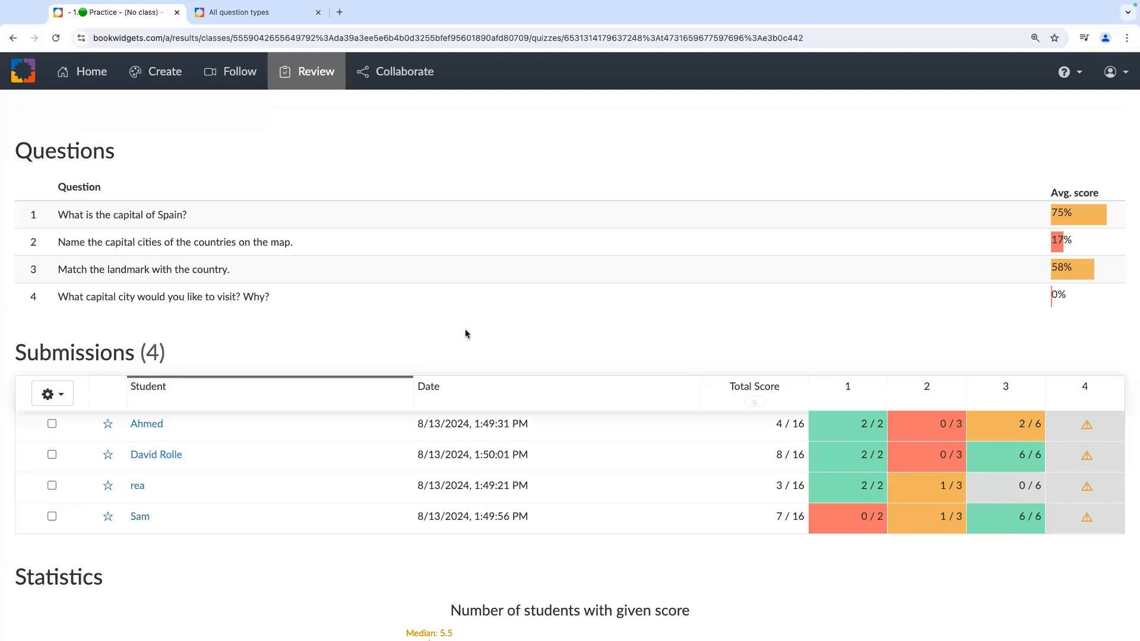
- Open all students' answers to question 1 about the capital of Spain and read through them
click(132, 215)
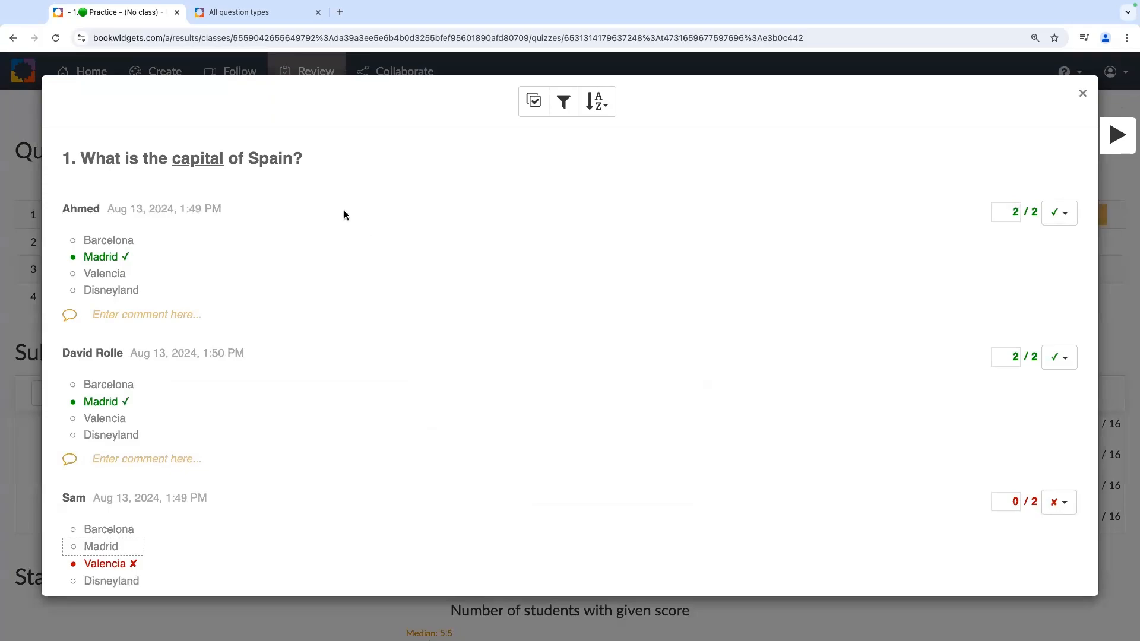
scroll(245, 286, down, 3)
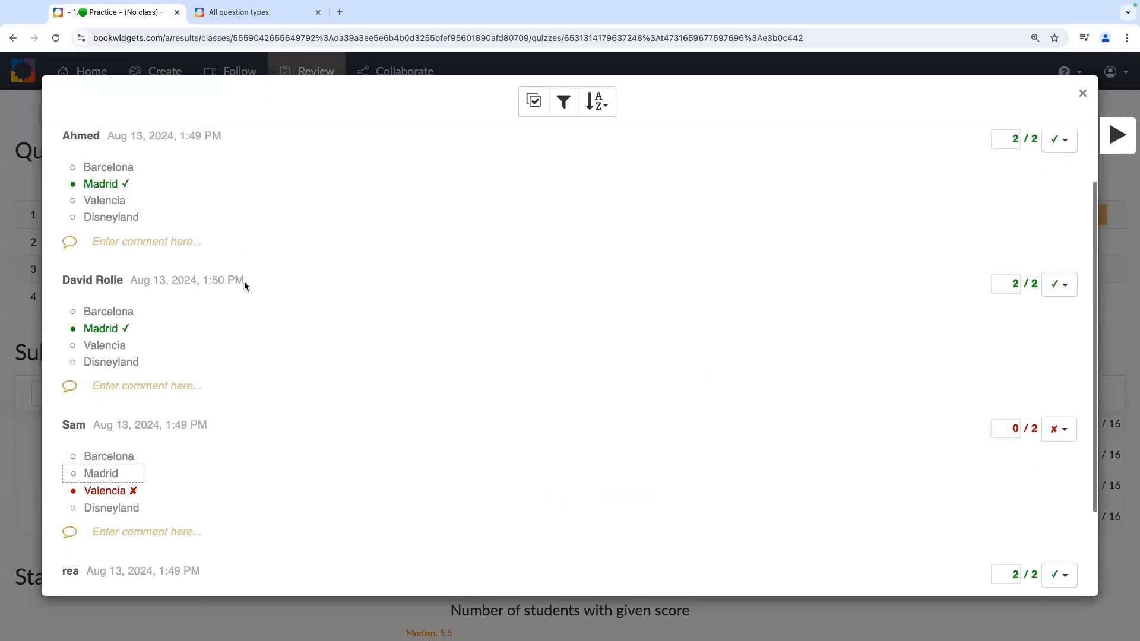
scroll(244, 283, up, 3)
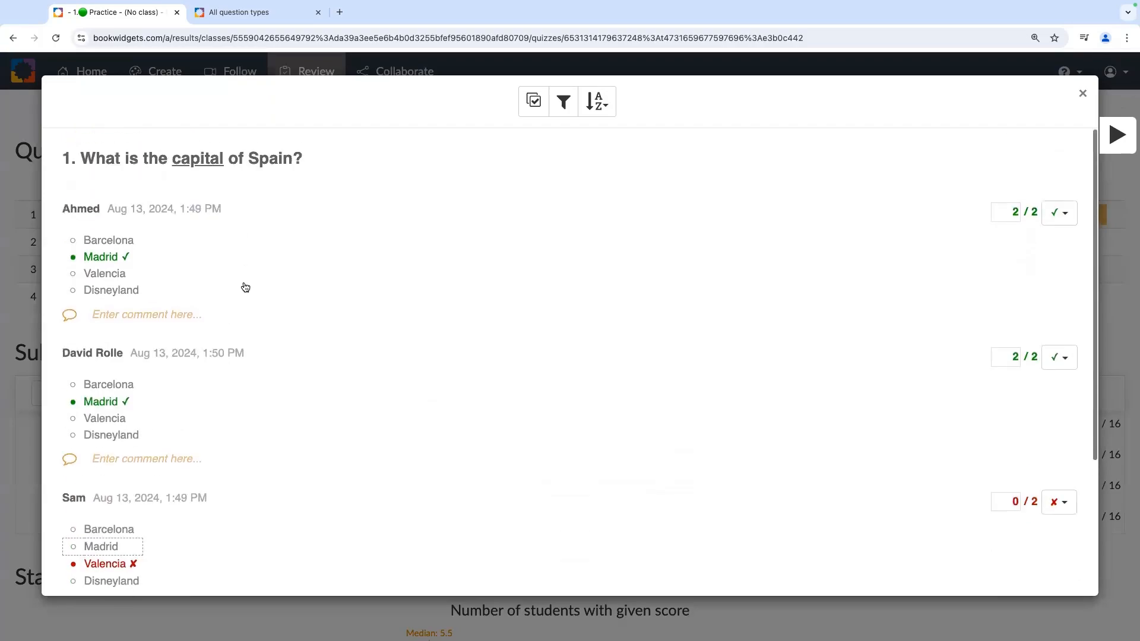
- Group identical answers to question 1 with the correct ones hidden, and show the available sorting options
click(531, 109)
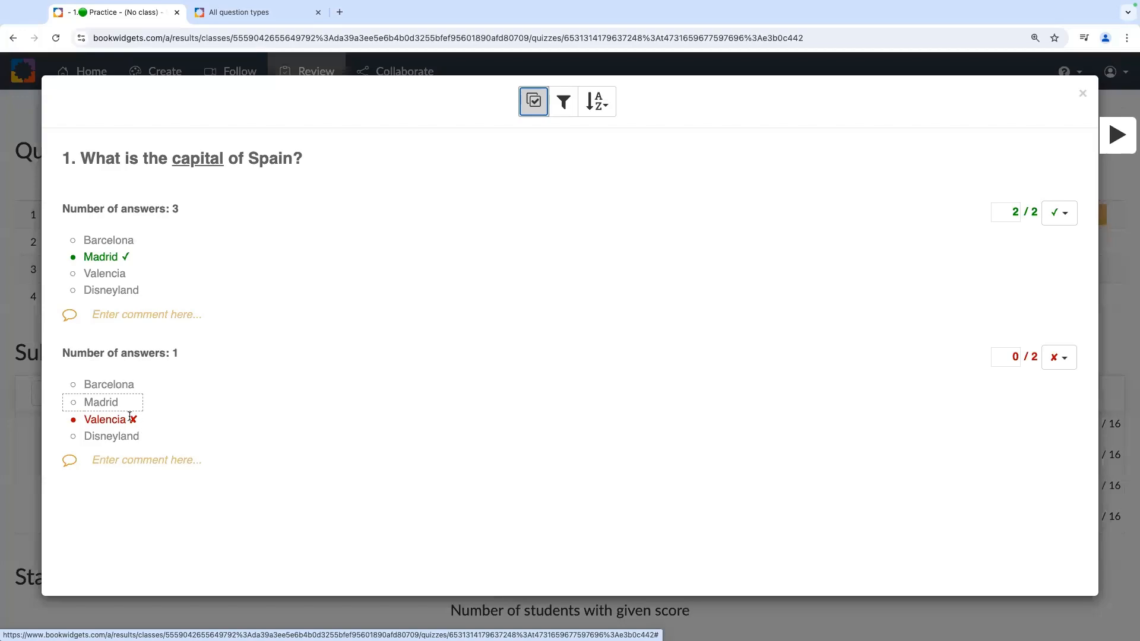
click(564, 108)
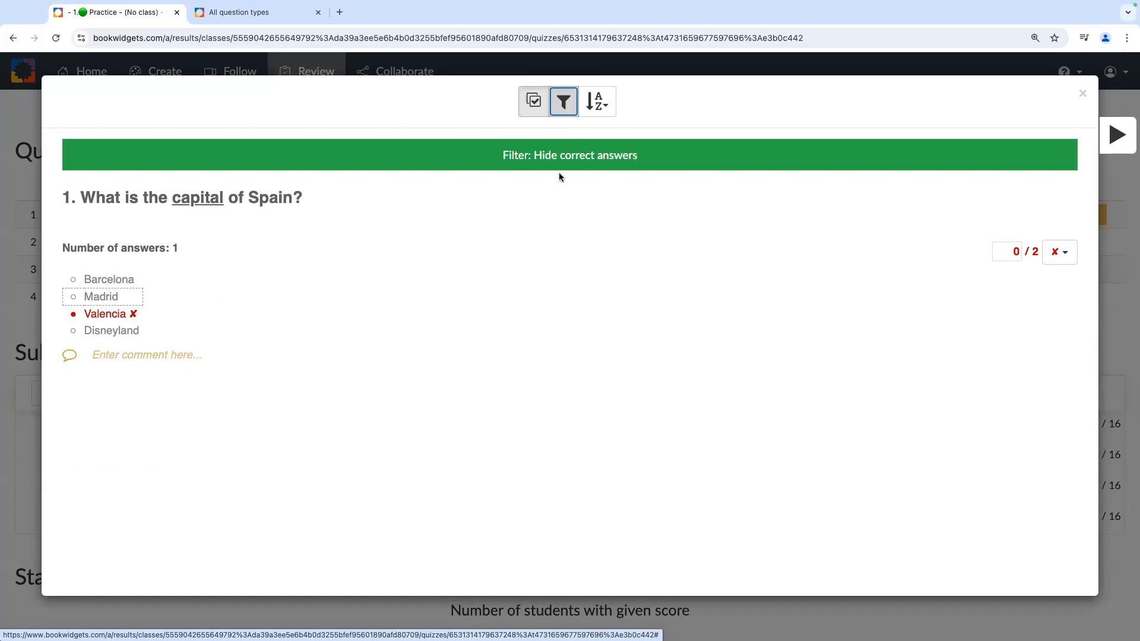
click(599, 107)
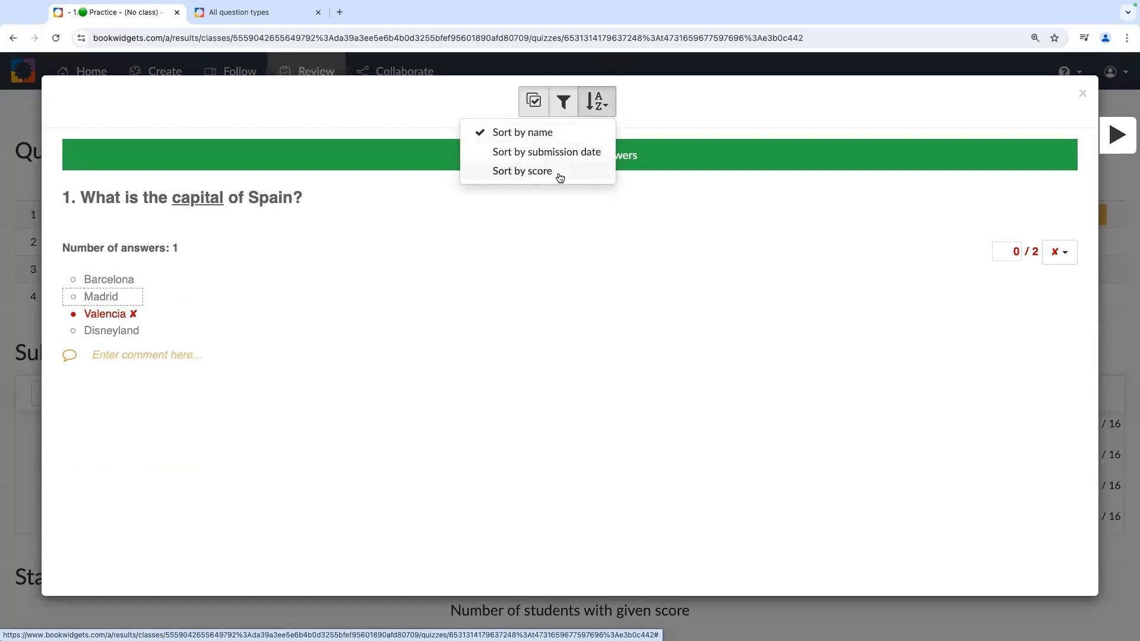
- Add the comment "CHeck your work." to the incorrect Valencia answer
click(173, 358)
text(CHeck your work.)
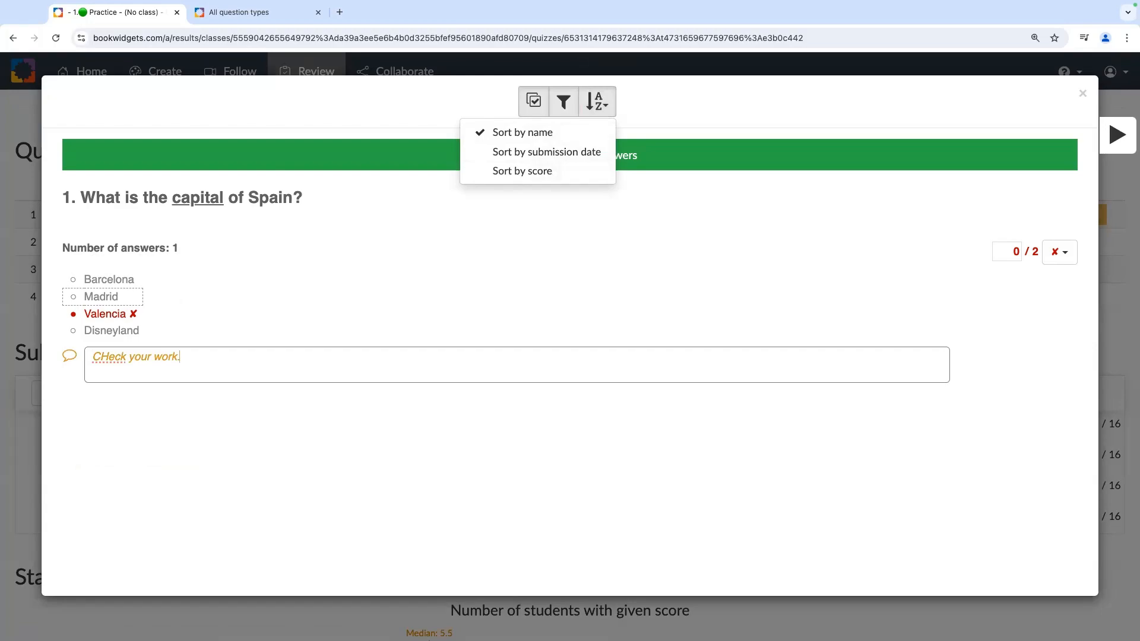
- Correct the capitalization typo in the comment on the incorrect Valencia answer so it reads "Check your work."
click(107, 356)
key(BackSpace)
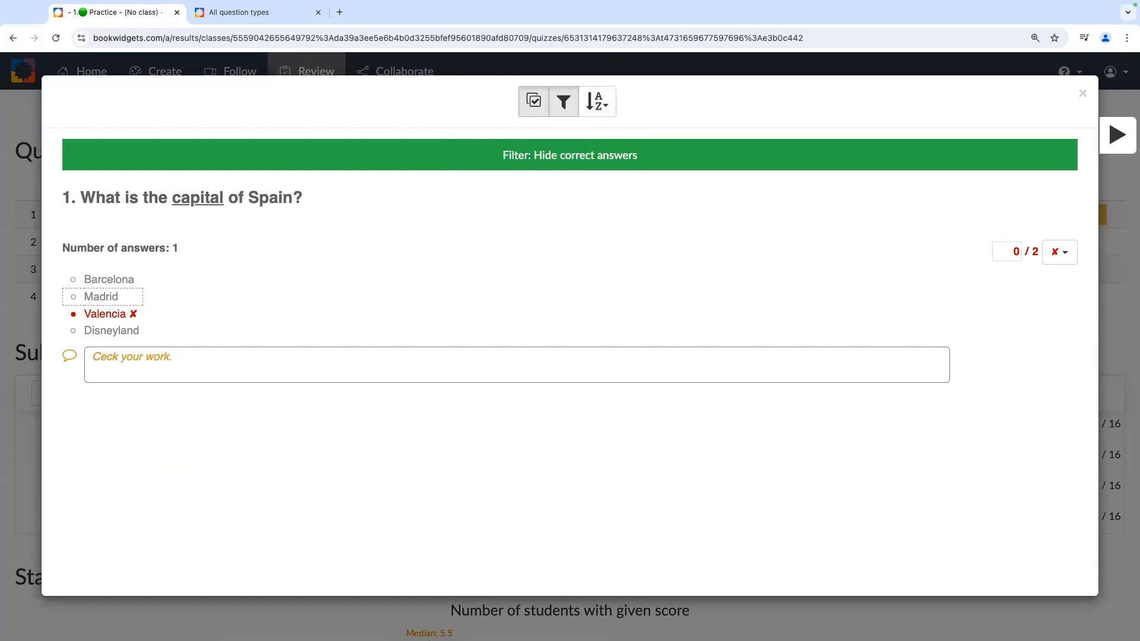
text(h)
click(183, 425)
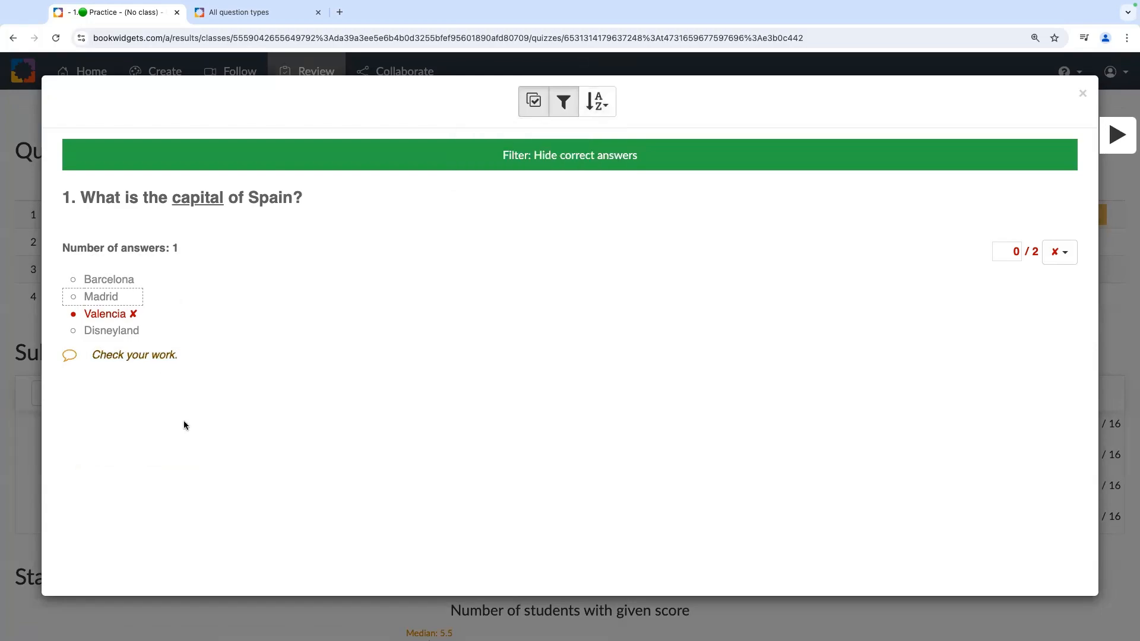
- Go to question 2, turn off answer grouping and the correct-answer filter, and read through the individual students' answers before closing the view
click(1116, 147)
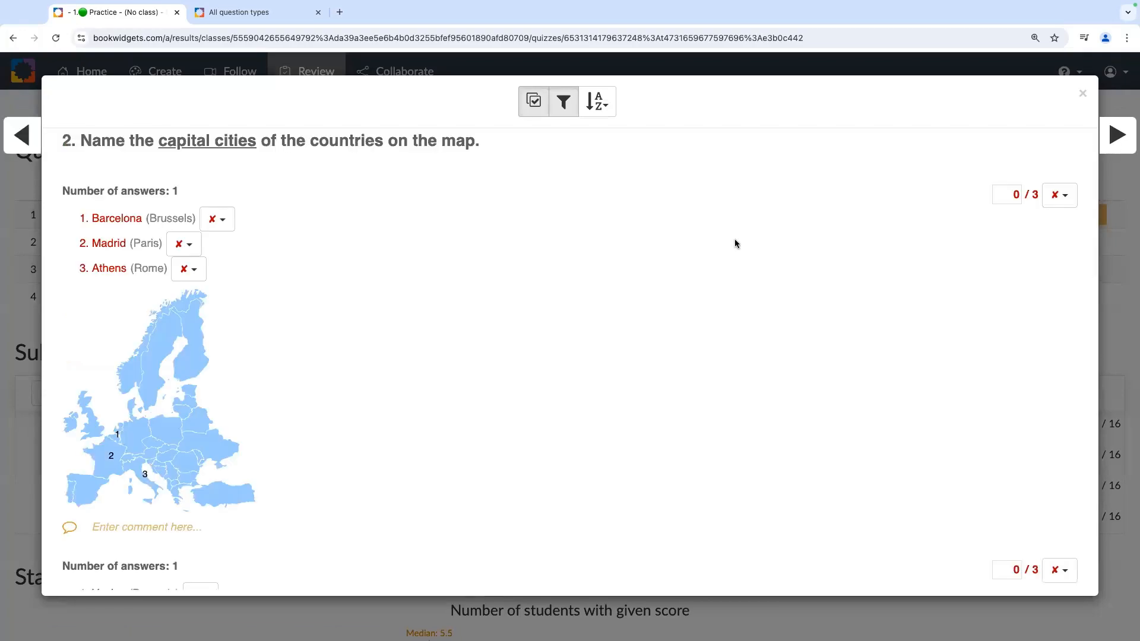
click(525, 111)
click(563, 102)
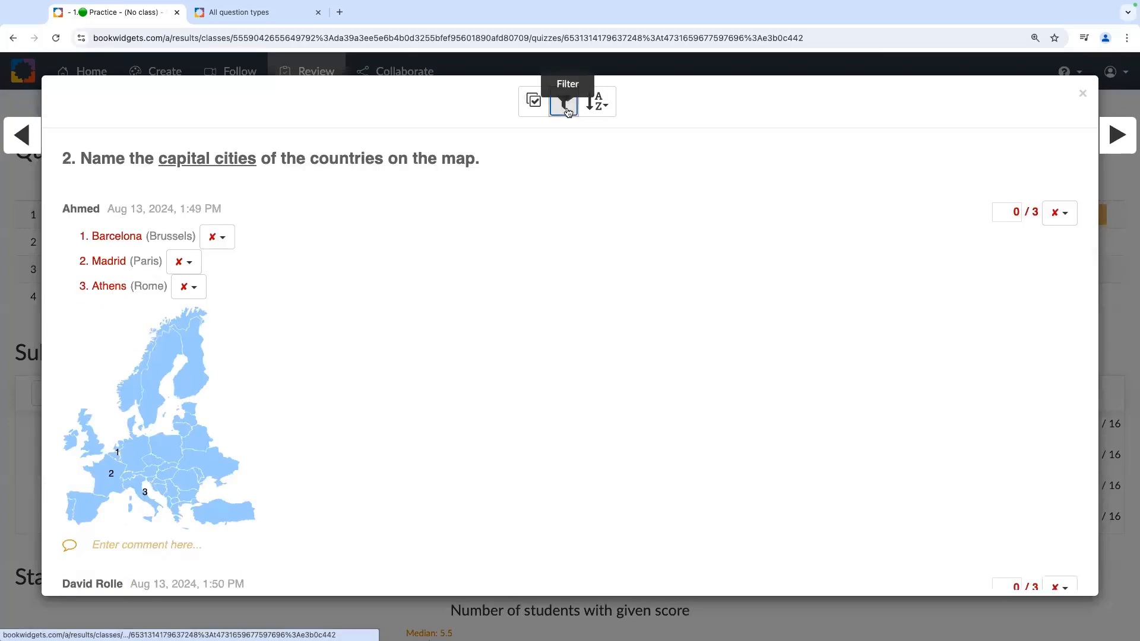
scroll(521, 339, down, 7)
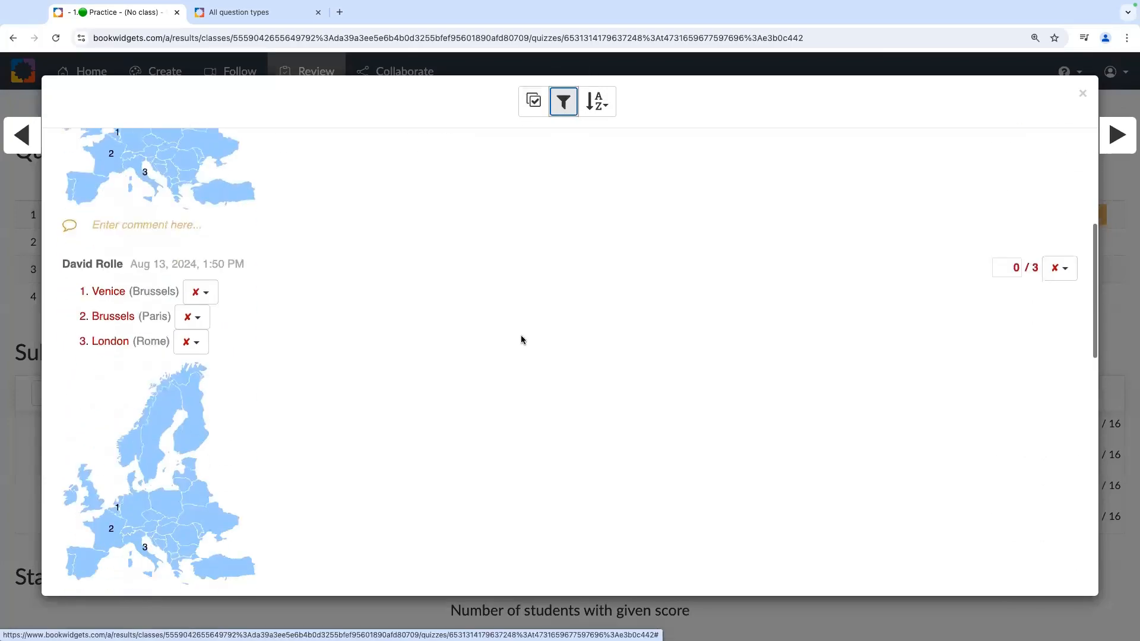
scroll(522, 339, up, 7)
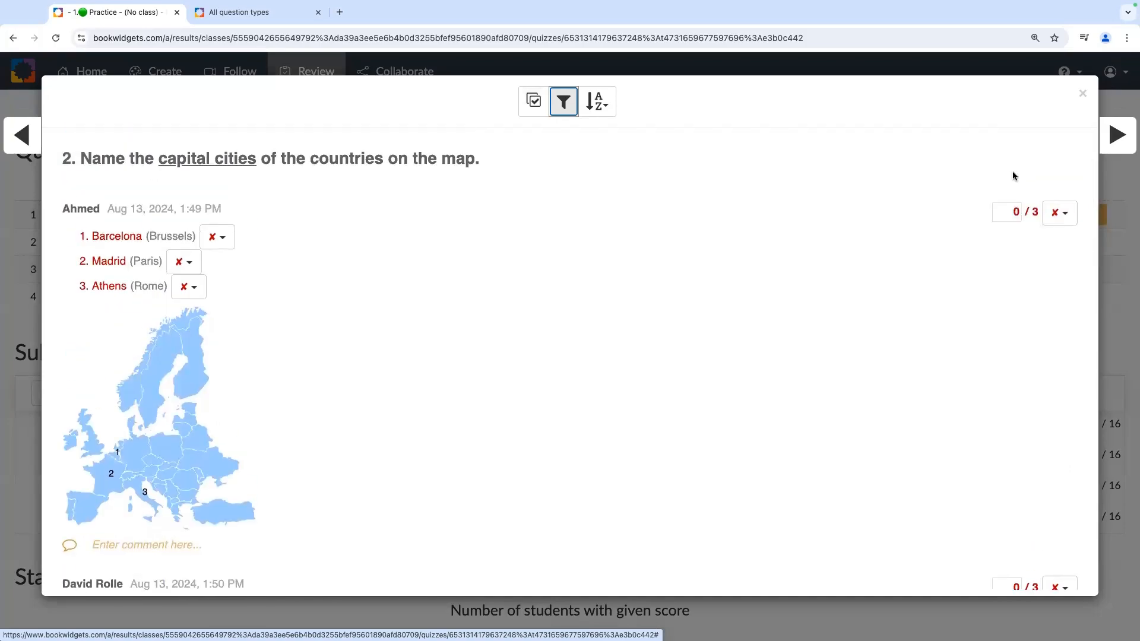
click(1083, 95)
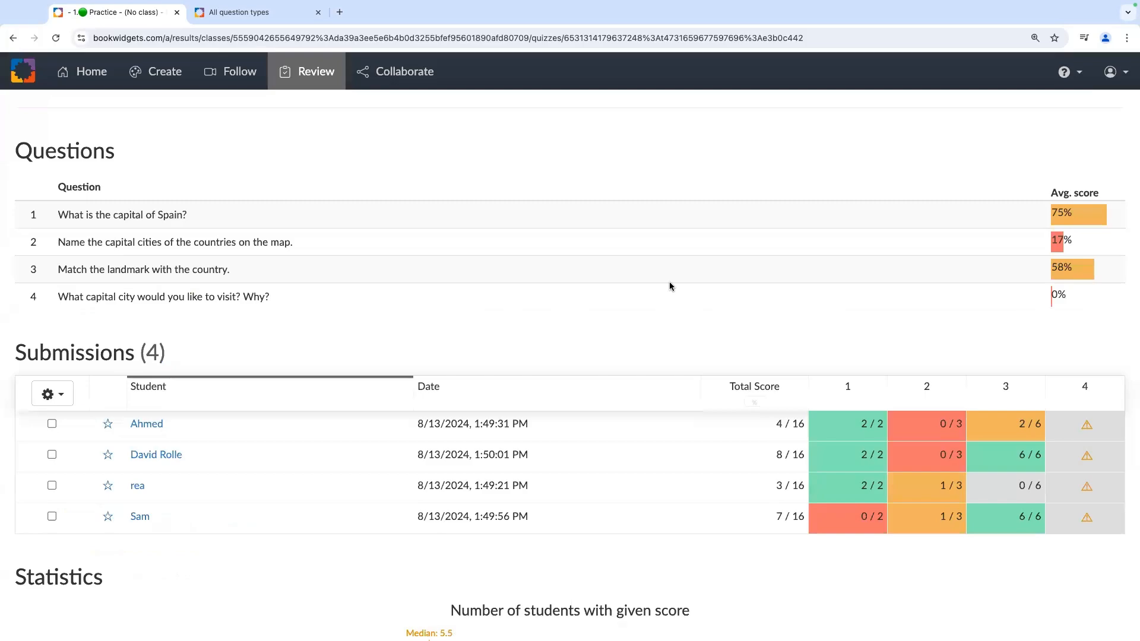
- Open the first listed student's submission and add the summarizing comment "Thank you for participating!"
scroll(669, 286, down, 3)
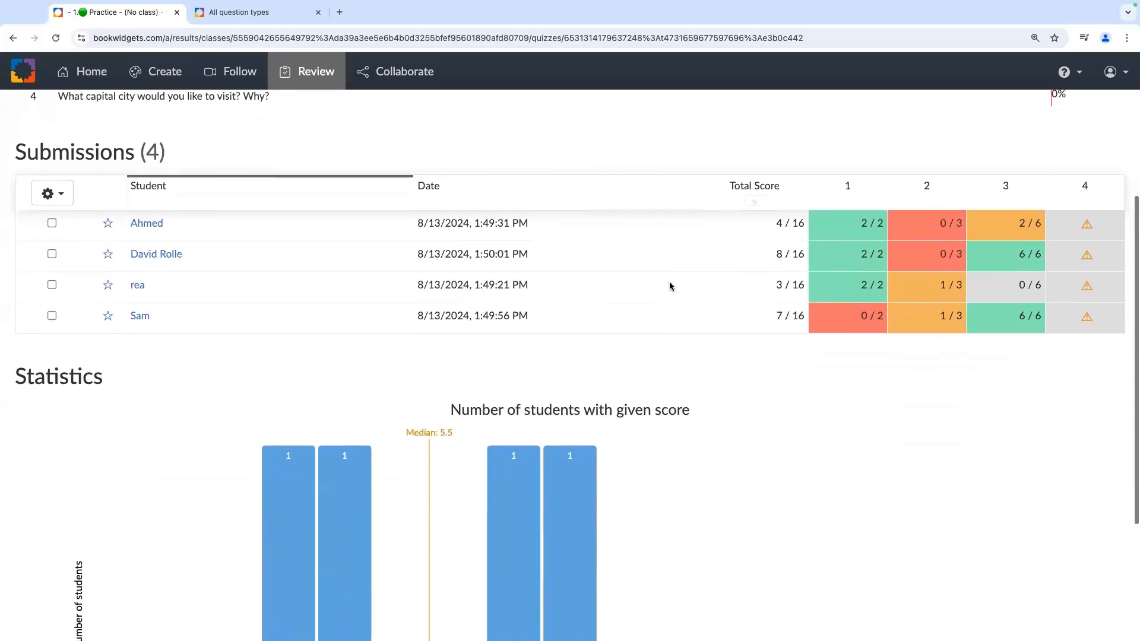
click(143, 224)
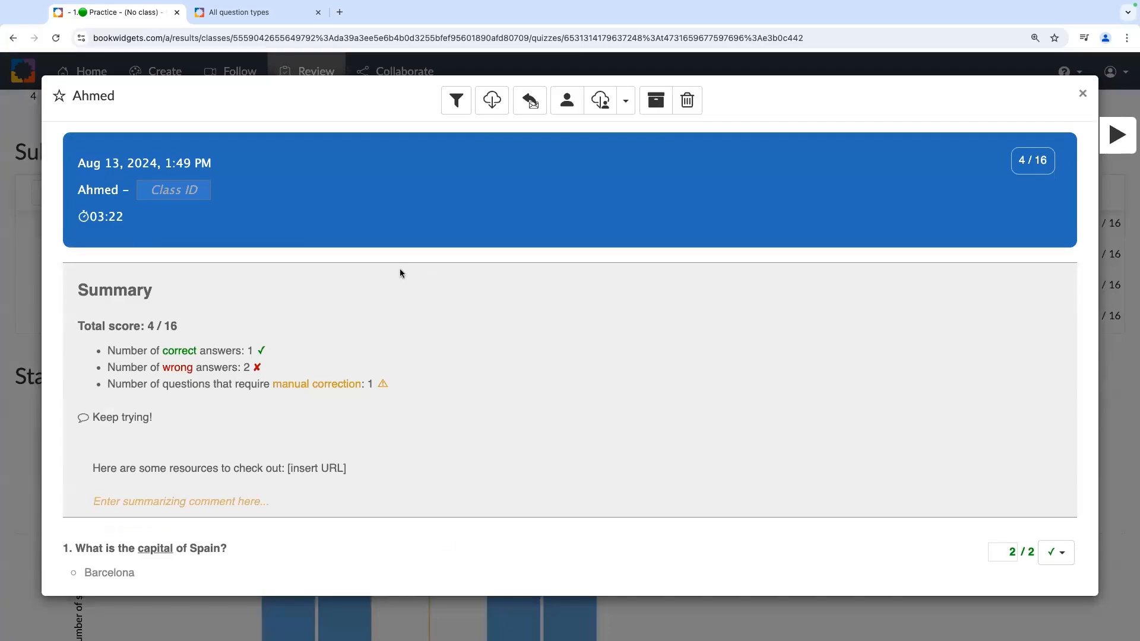
scroll(398, 270, down, 2)
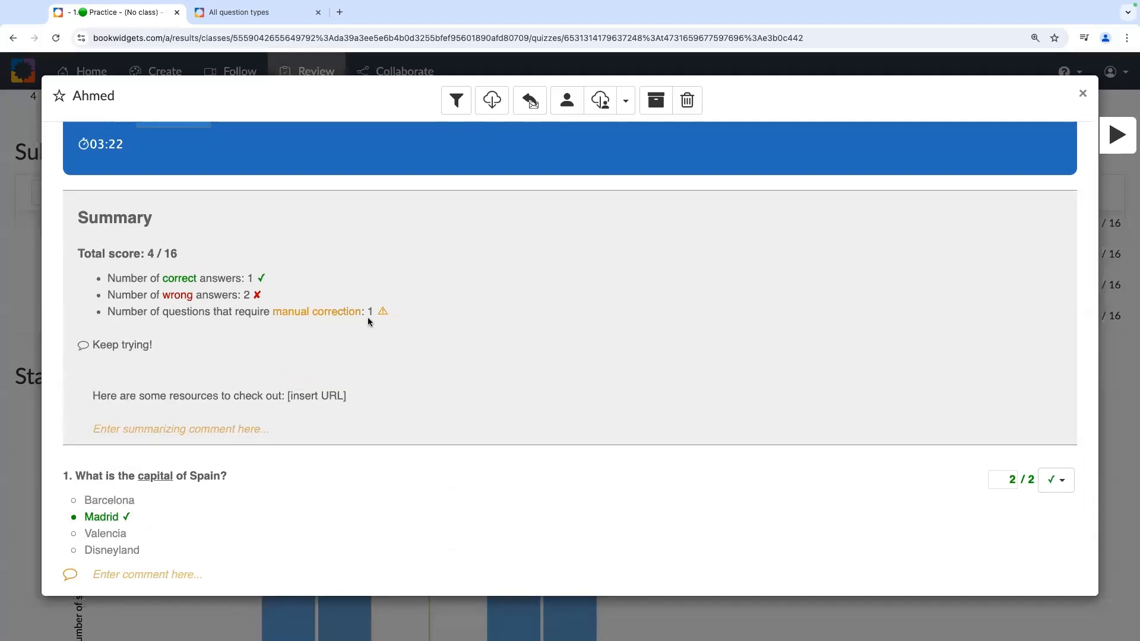
scroll(374, 319, down, 2)
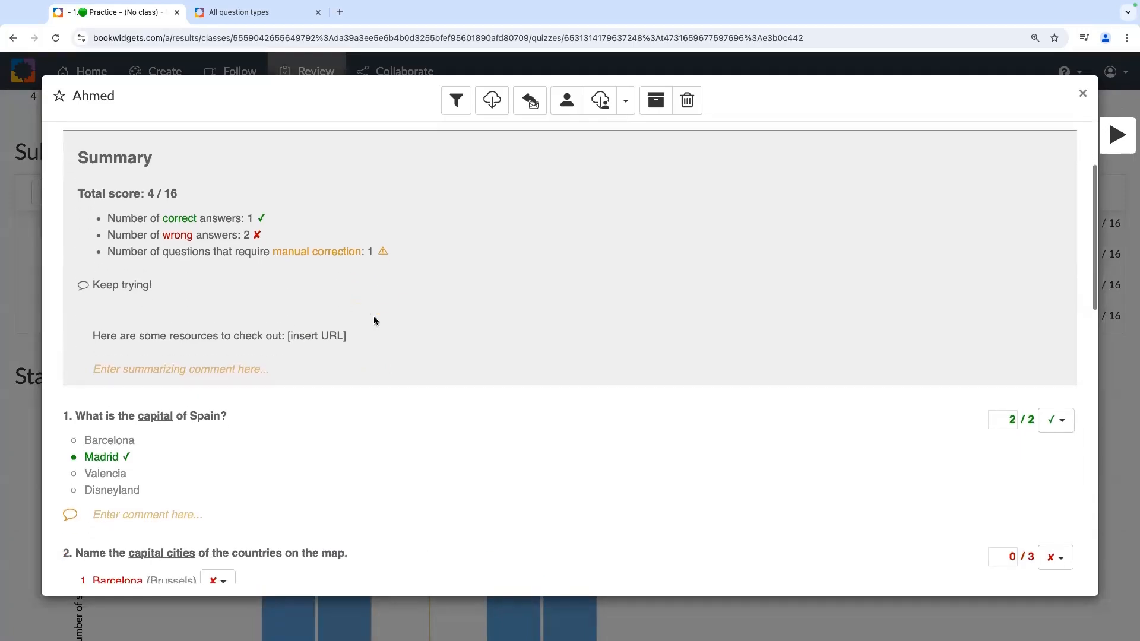
click(261, 359)
text(Th)
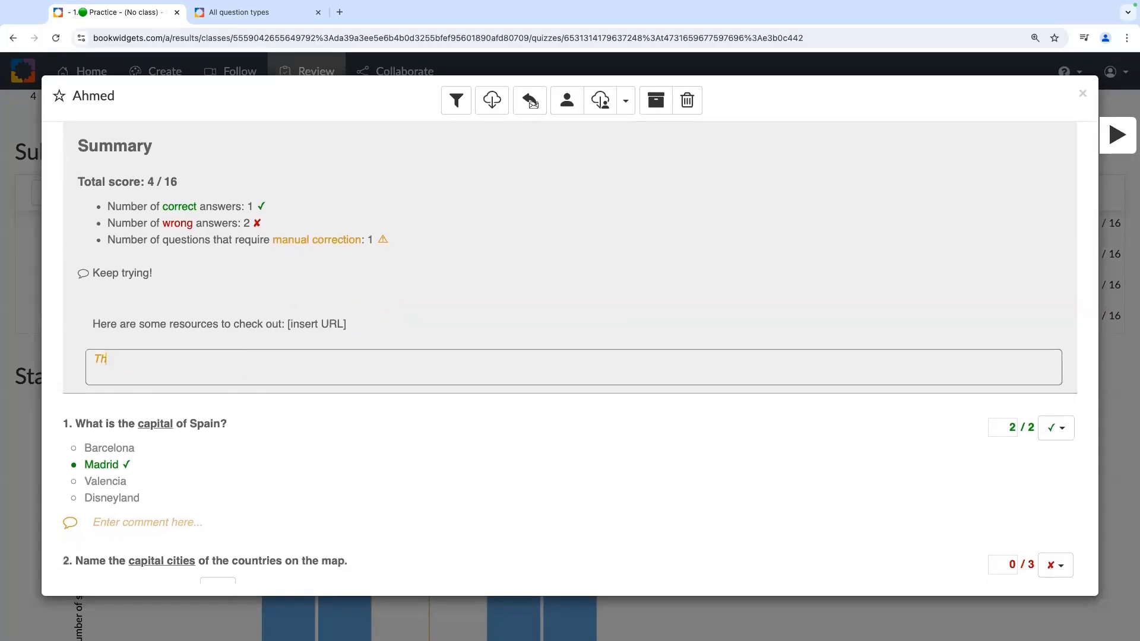
text(ank you for participating!)
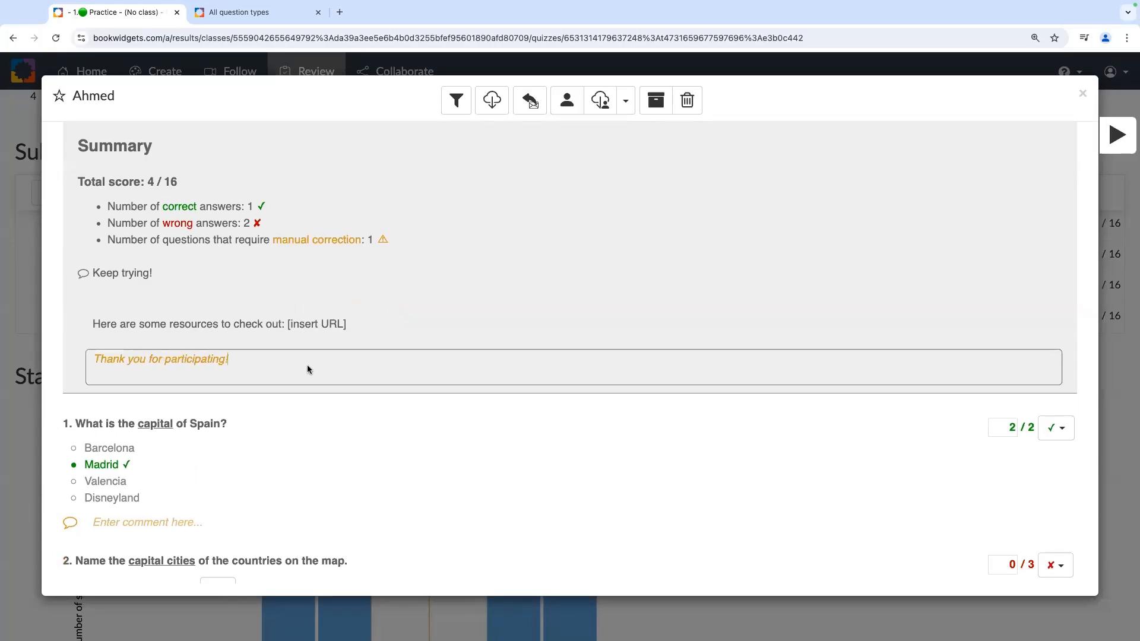
key(Return)
- Annotate the word "Barcelona" in the question 2 answer and open the correction labels for editing
scroll(304, 379, down, 4)
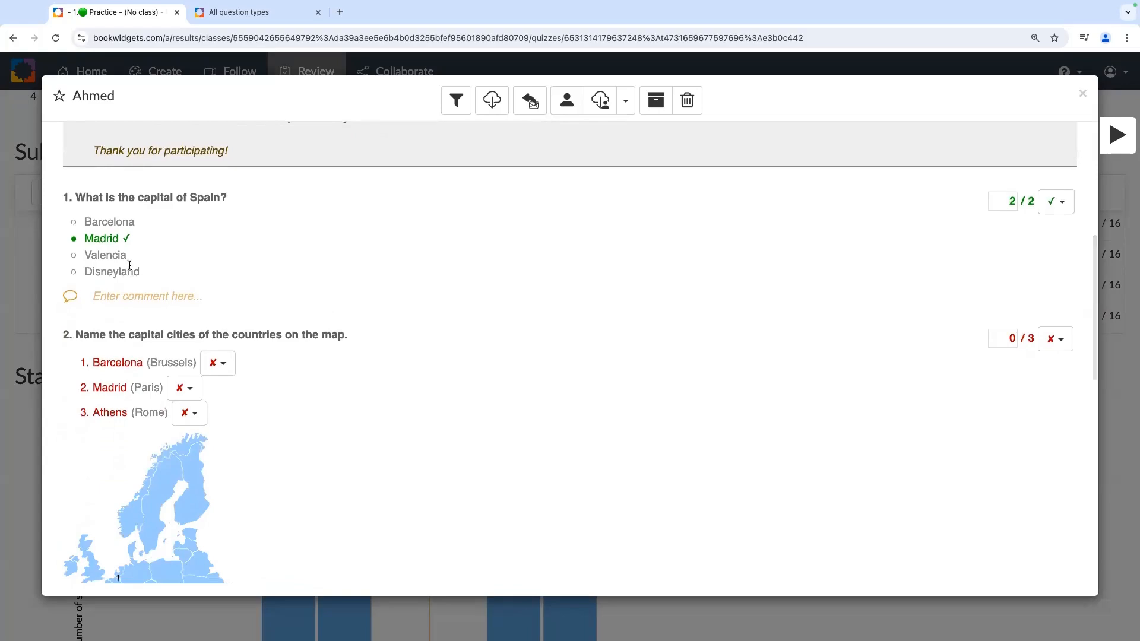
scroll(130, 266, down, 2)
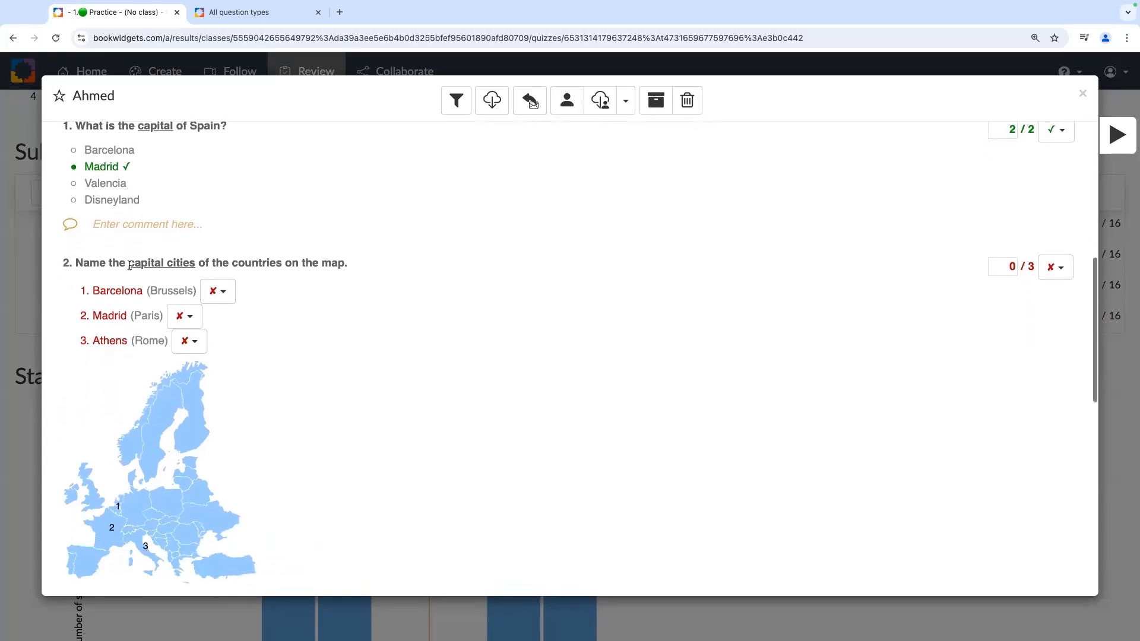
double_click(113, 289)
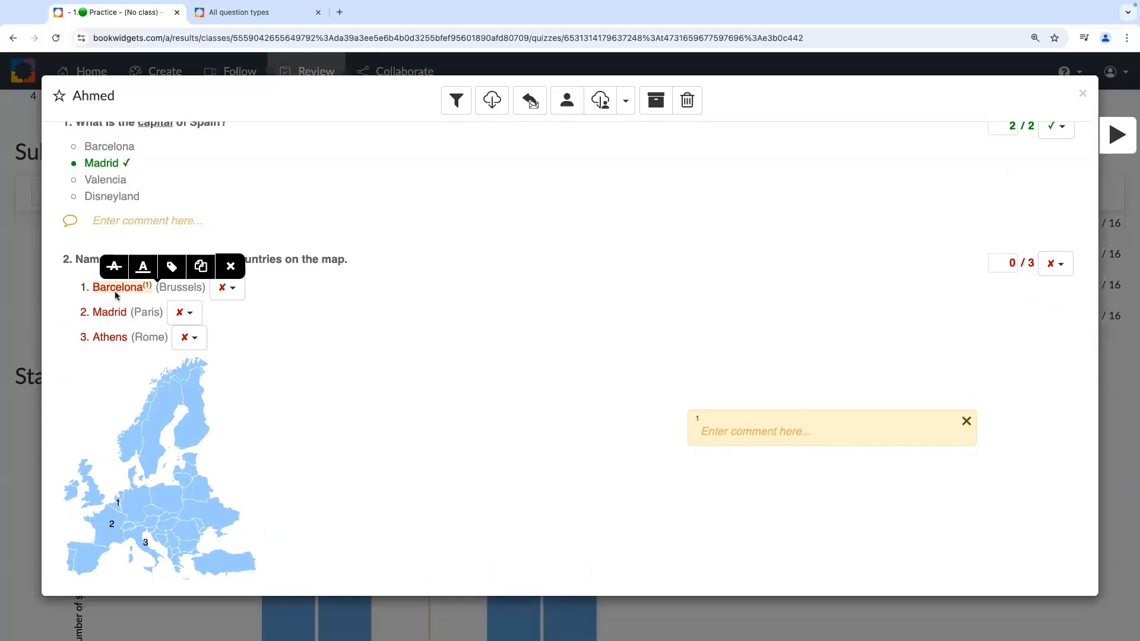
click(170, 269)
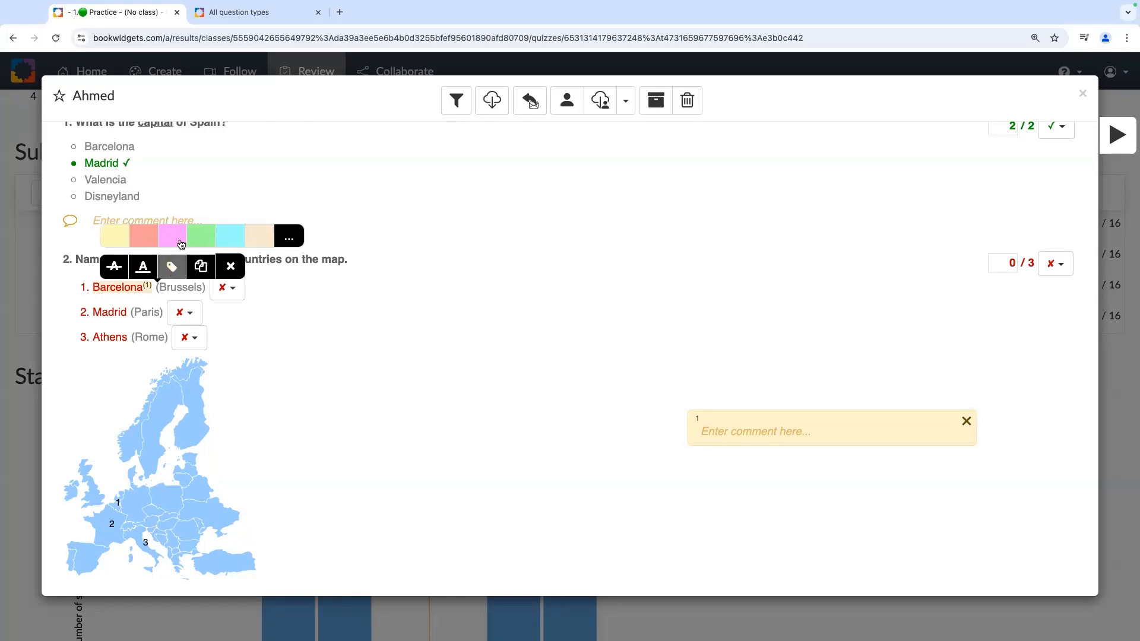
click(290, 239)
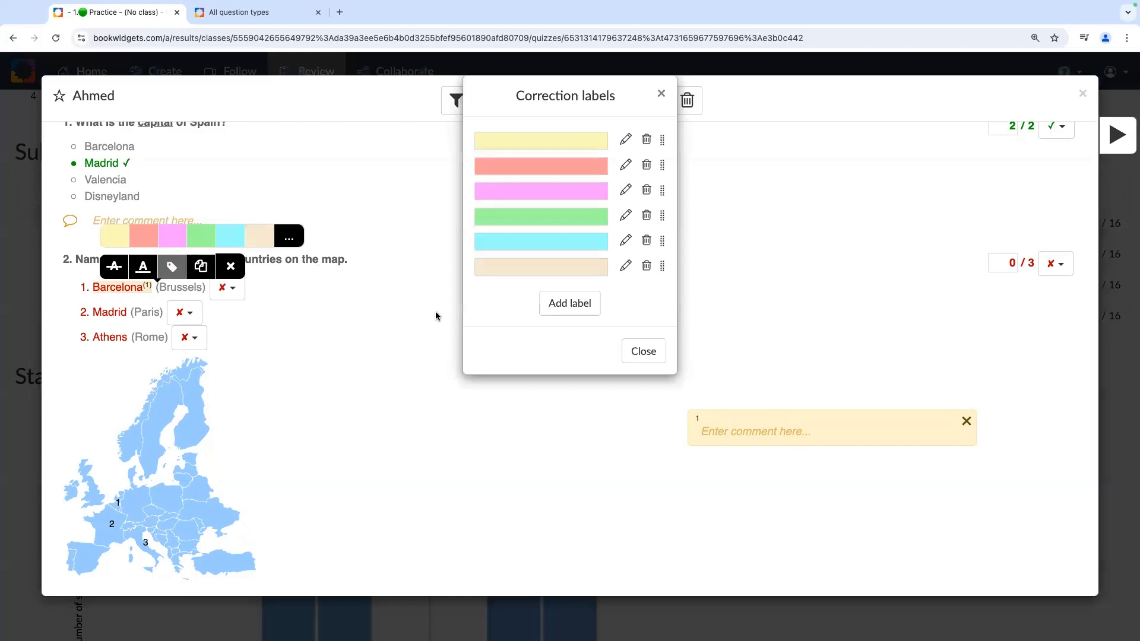
- Name the yellow correction label "Spelling", give it the code SP, and save it
click(623, 141)
click(561, 204)
text(Spelling)
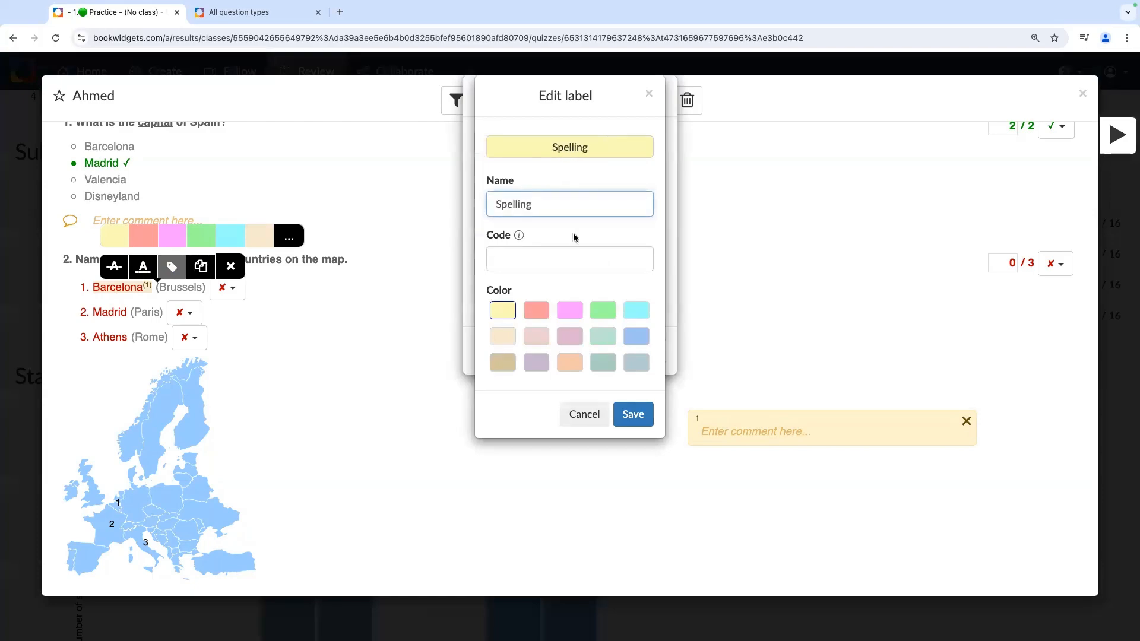
click(544, 258)
text(SP)
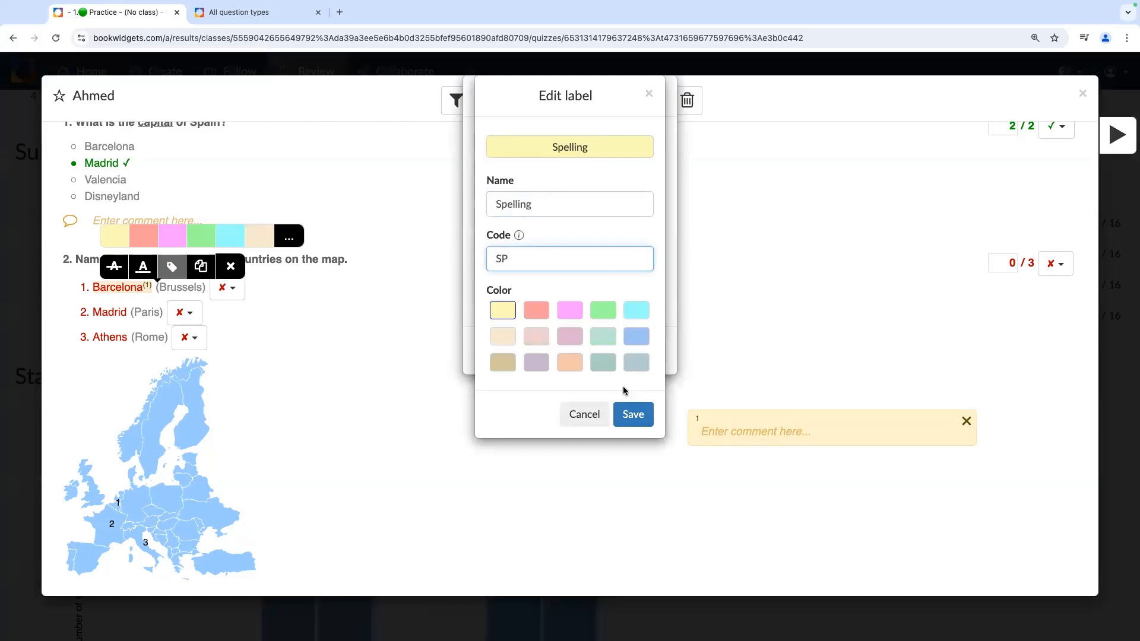
click(630, 414)
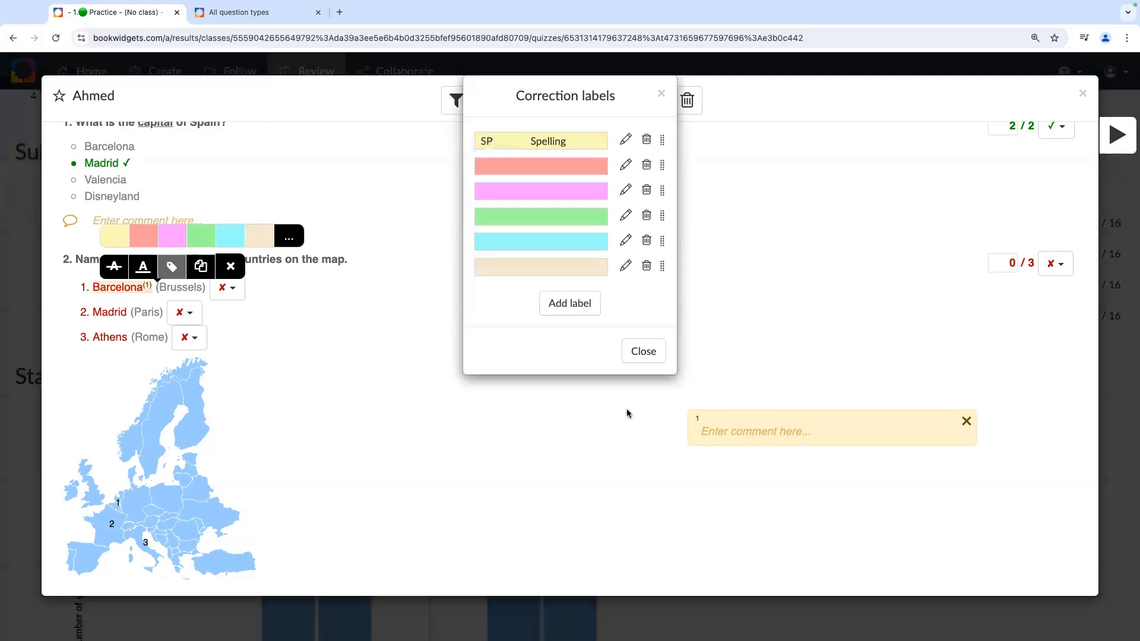
- Name the red correction label "Grammar", give it the code GR, and save it
click(626, 170)
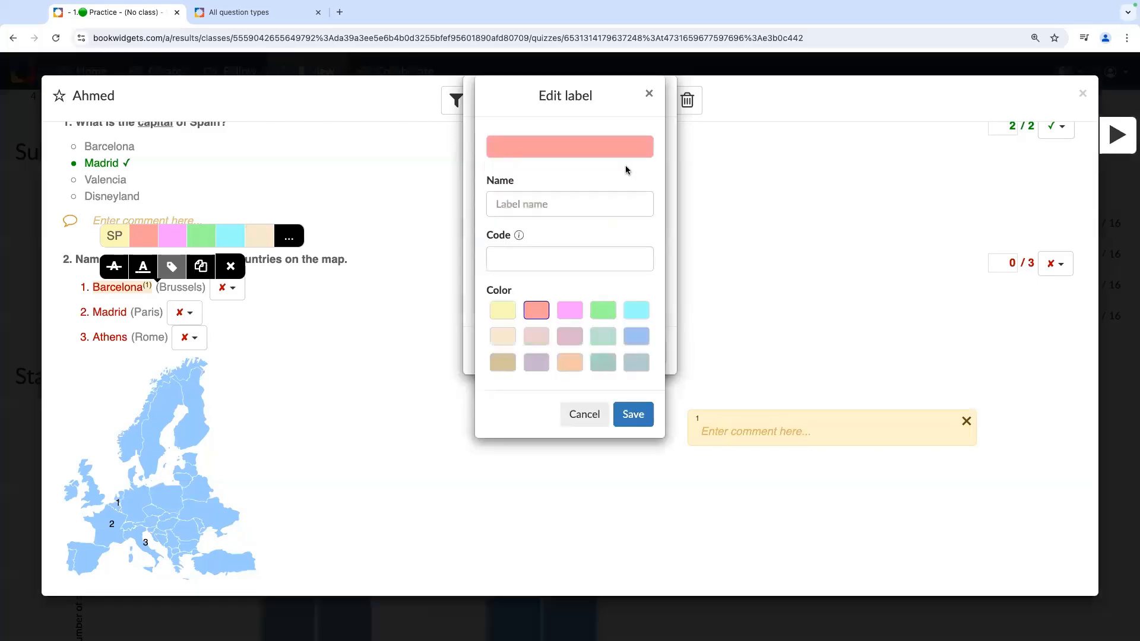
click(546, 201)
text(Grammer)
key(BackSpace)
key(BackSpace)
text(ar)
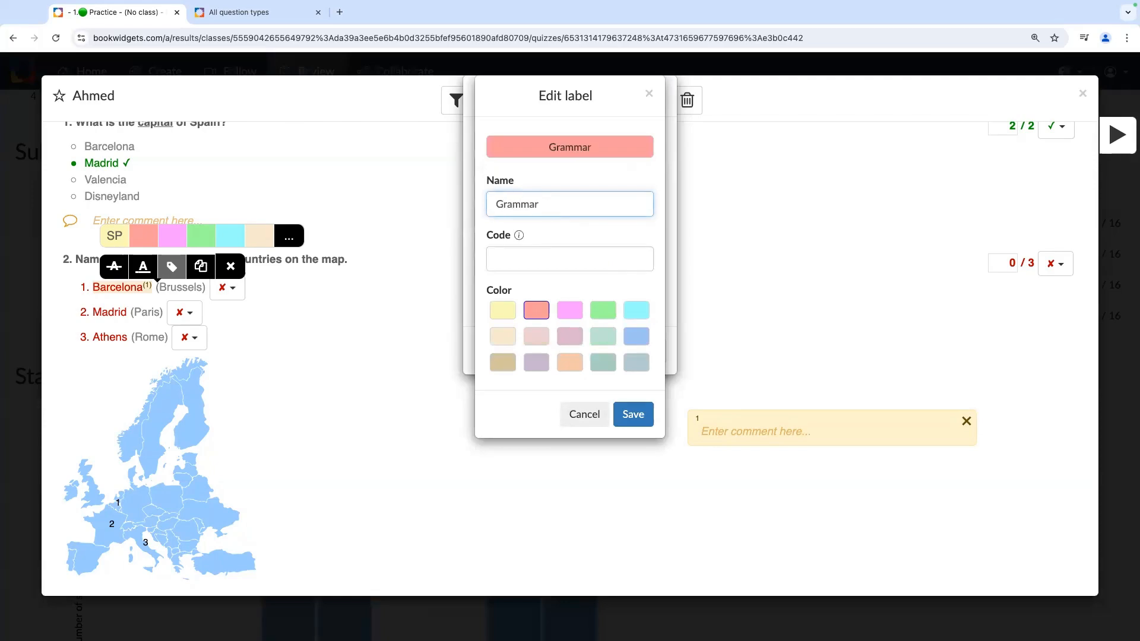
click(504, 257)
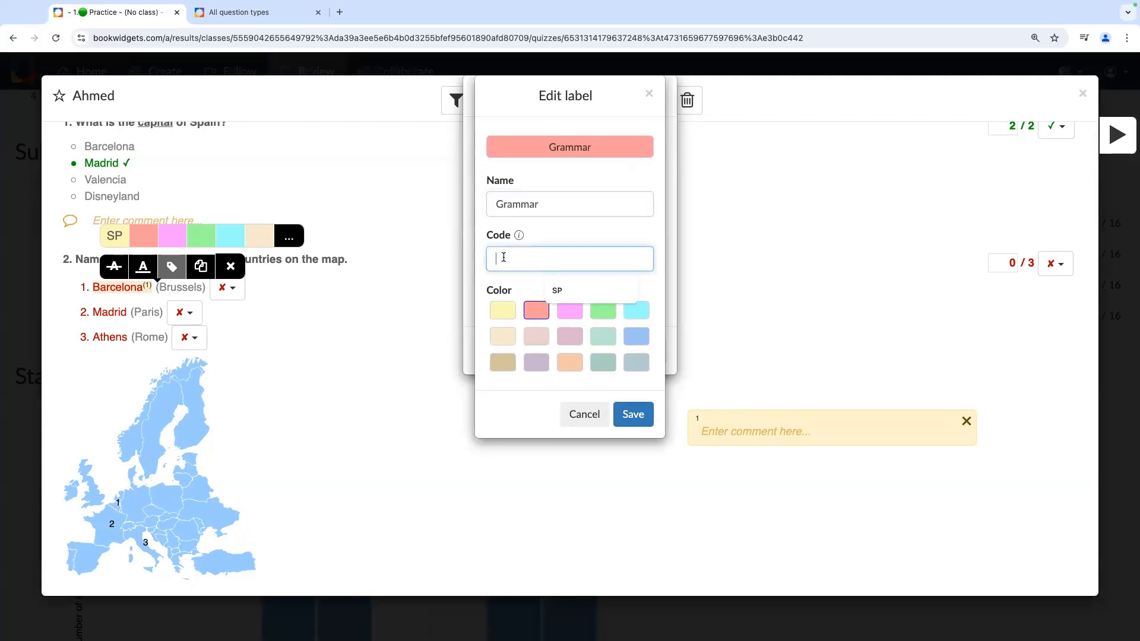
text(GR)
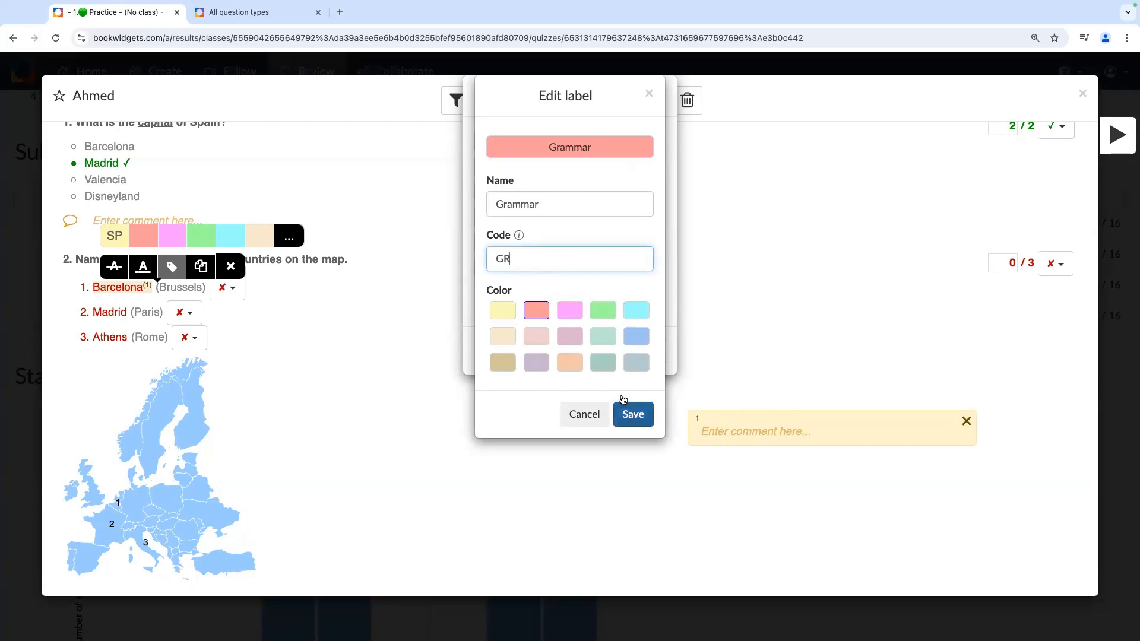
click(633, 416)
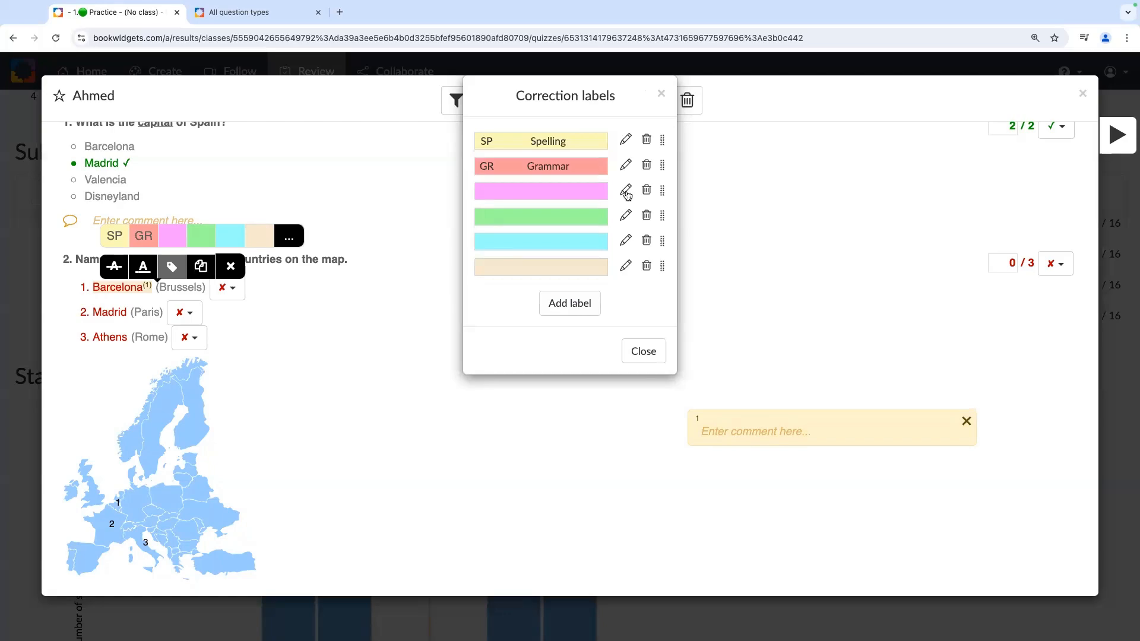
- Name the pink correction label "Show Your Work" with the code SHW, save it, and close the label list
click(626, 194)
click(554, 207)
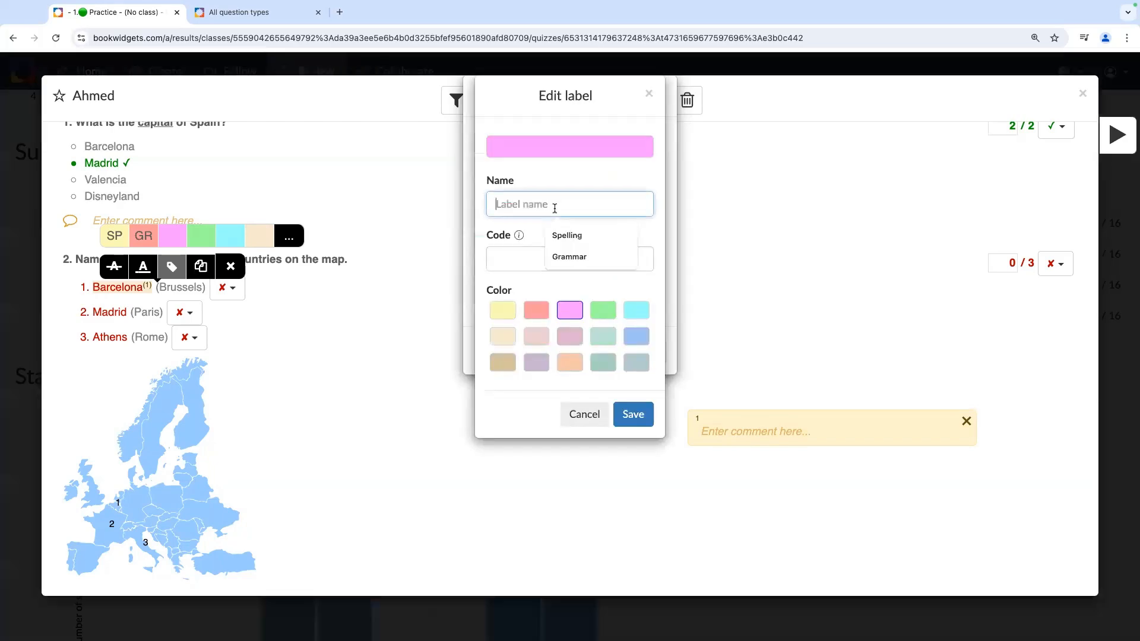
text(Show Yo)
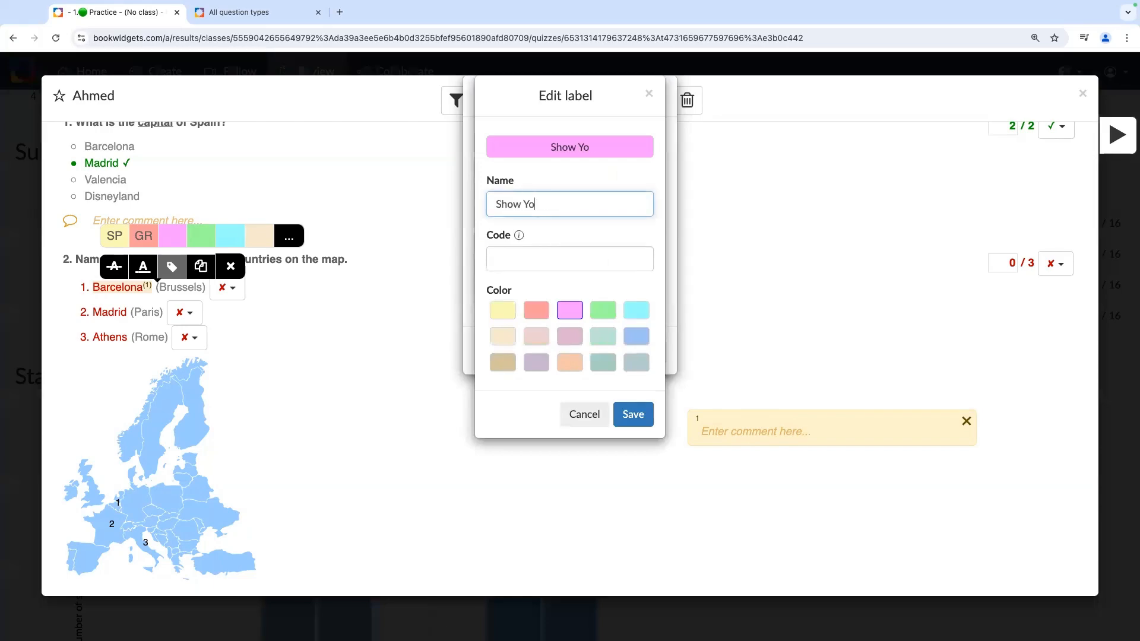
text(ur Work)
click(534, 259)
text(SD)
key(BackSpace)
text(HW)
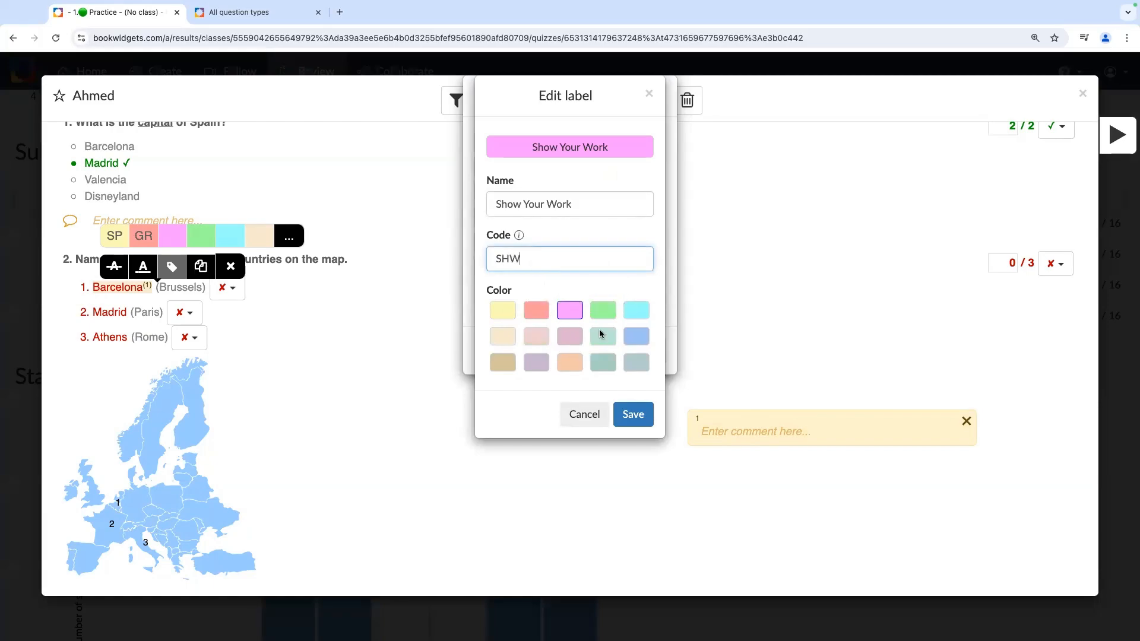
click(632, 412)
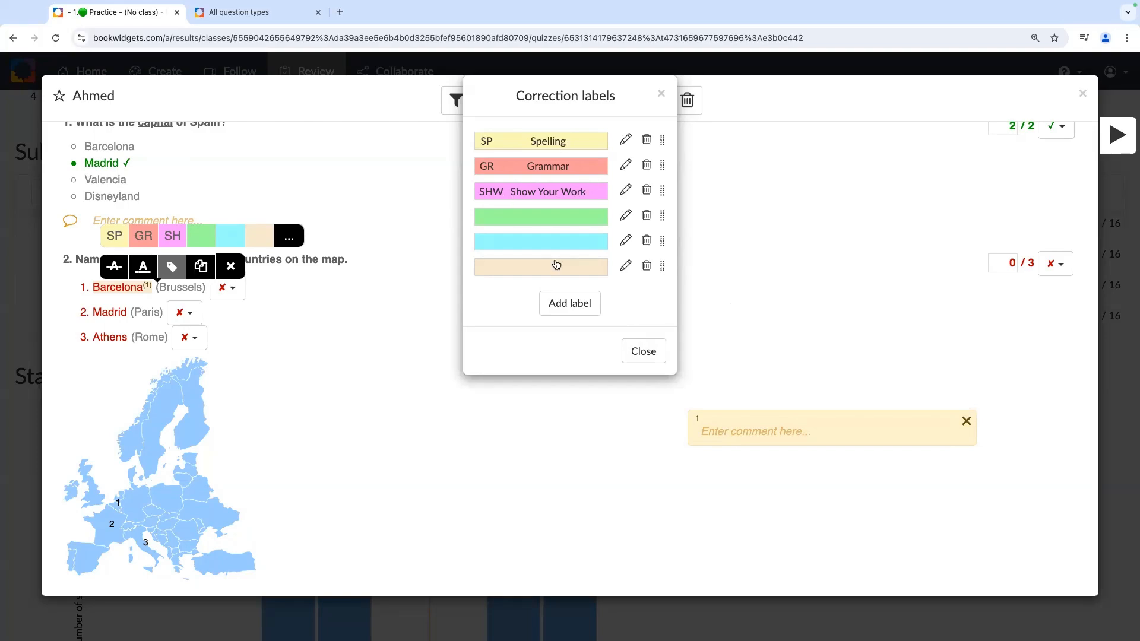
click(636, 355)
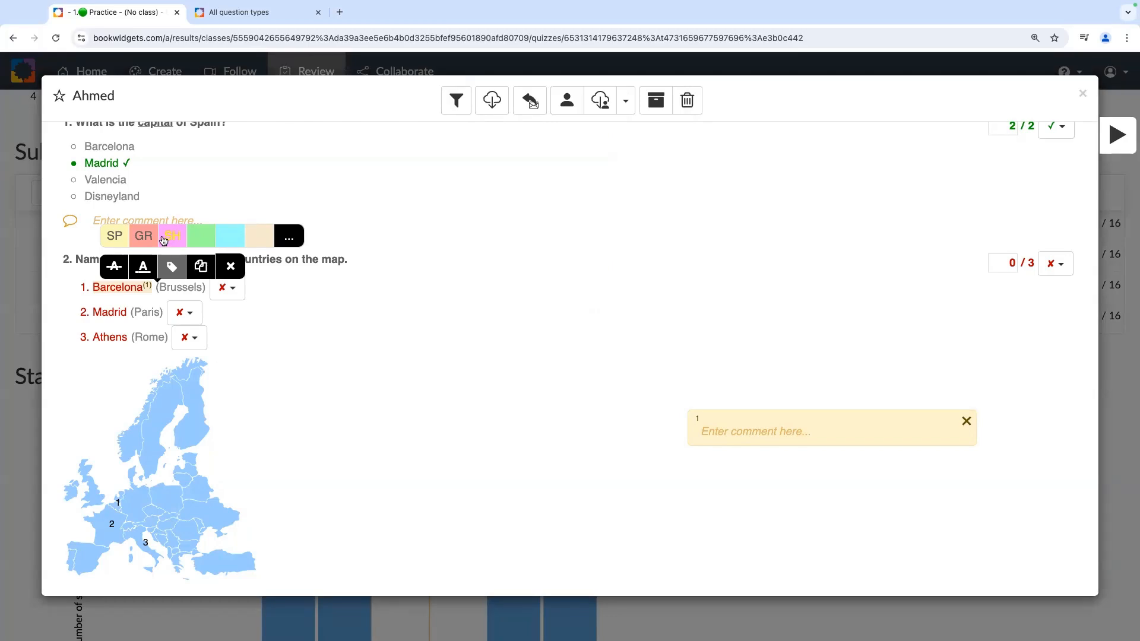
- Highlight the word "holy" in the student's question 4 answer without entering a comment
scroll(290, 416, down, 8)
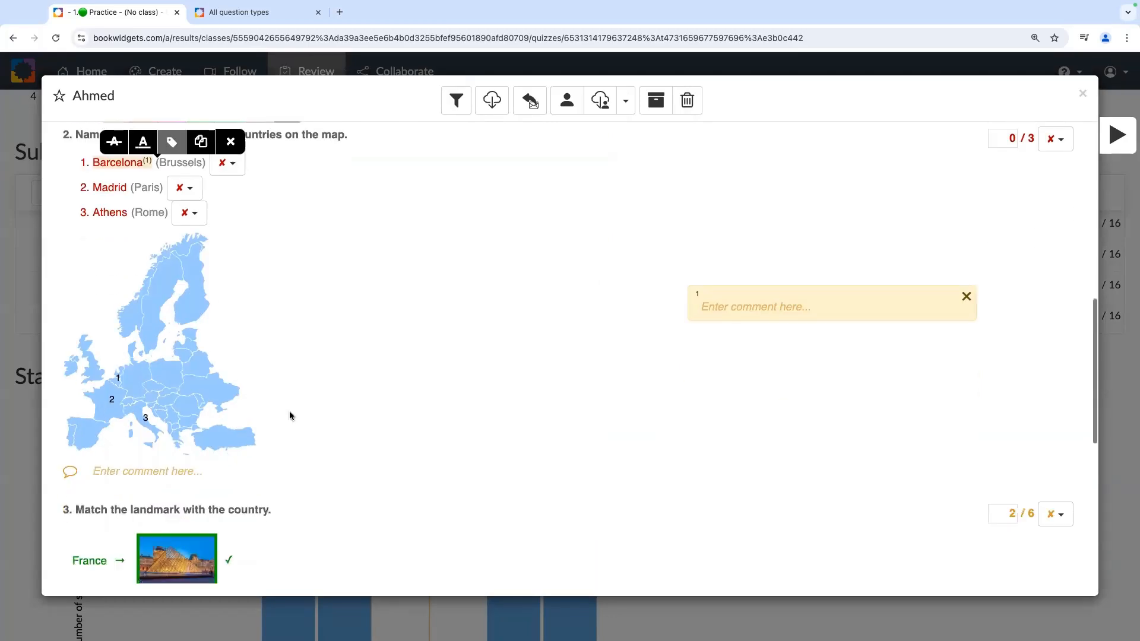
scroll(290, 415, down, 3)
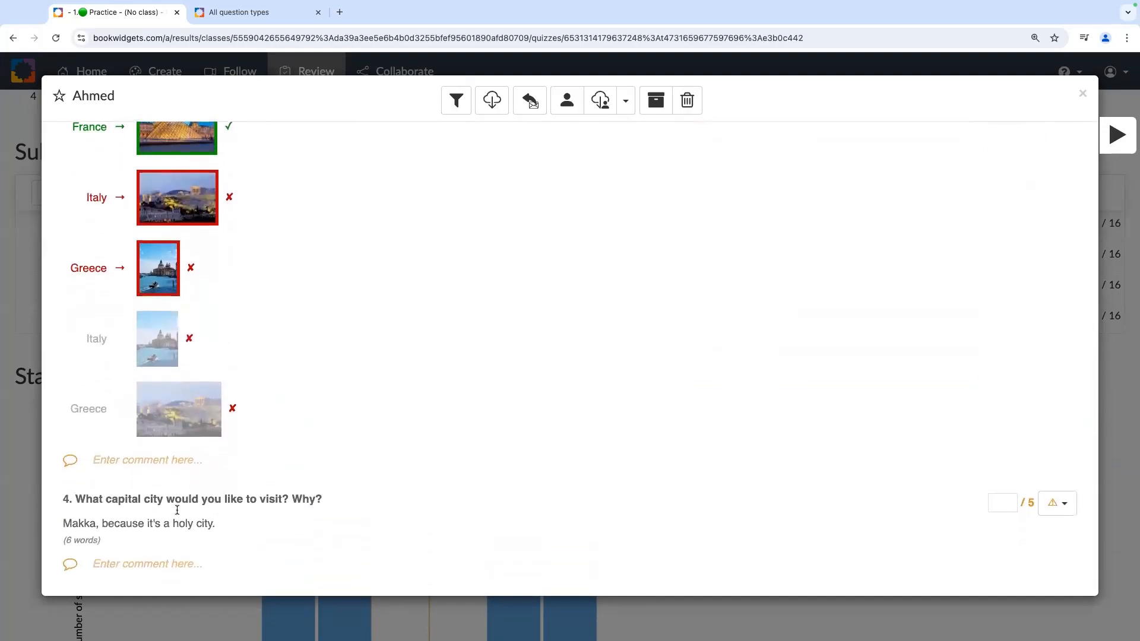
double_click(178, 527)
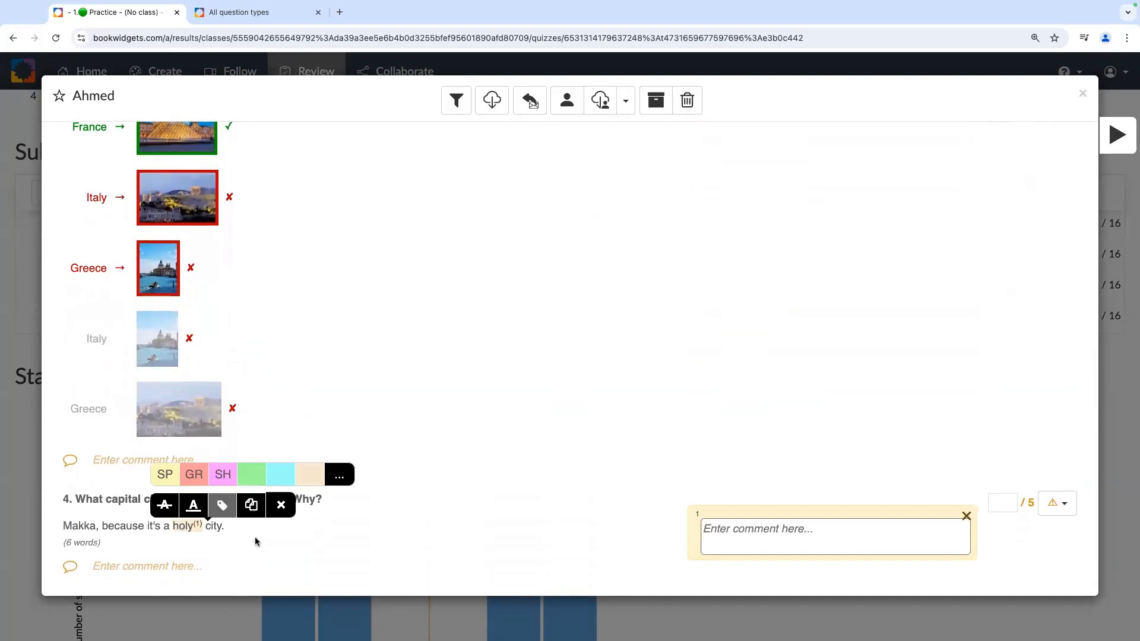
click(255, 536)
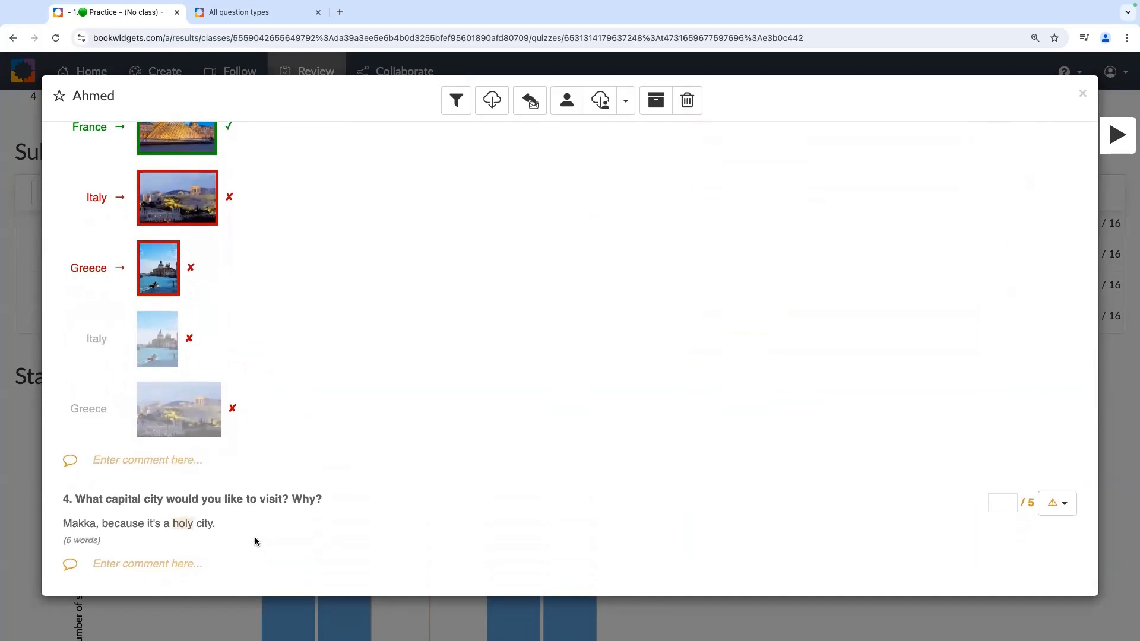
- Score the question 4 answer with 5 points and add the comment "Interesting!" below it
click(1008, 501)
text(5)
click(110, 564)
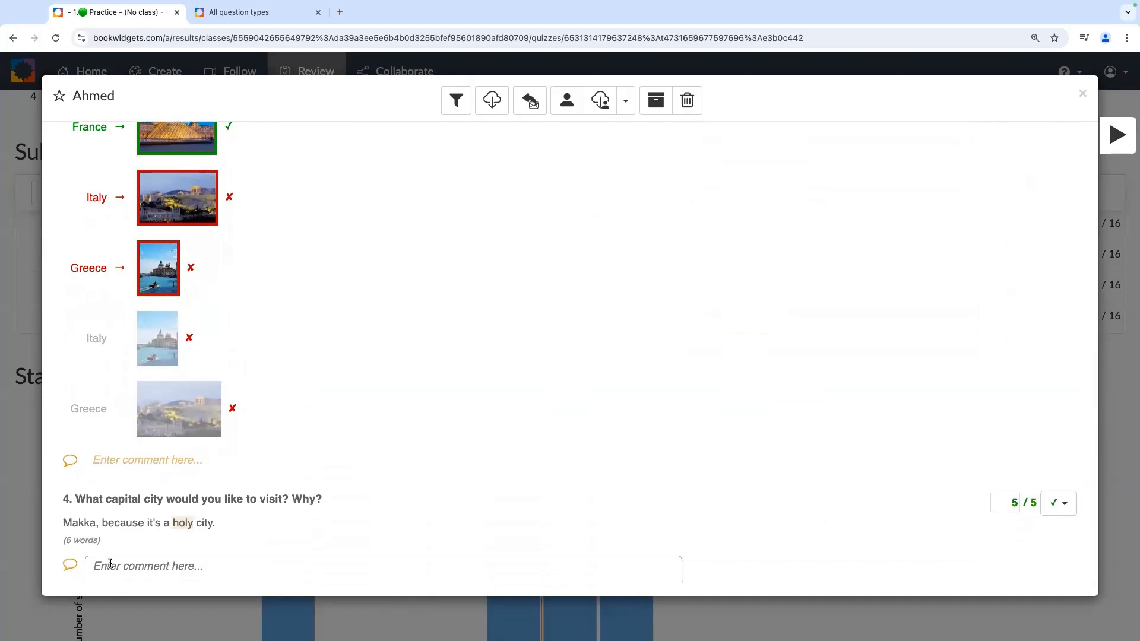
text(Interesting!)
click(347, 497)
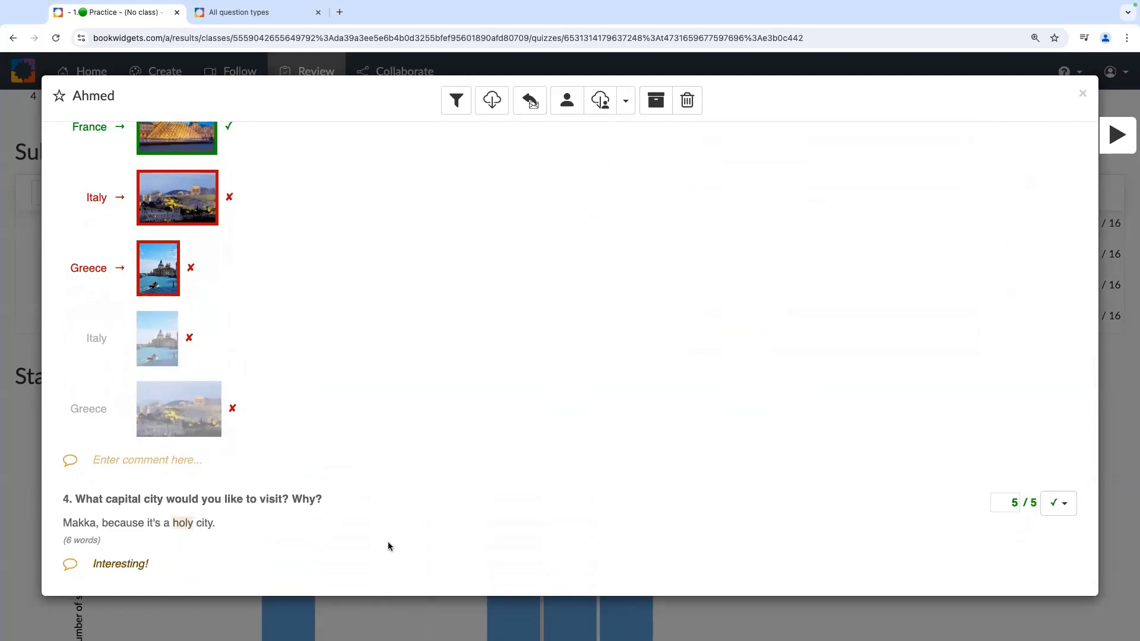
- Look at the form for returning a PDF copy of the work by email, and close the submission without sending
click(534, 110)
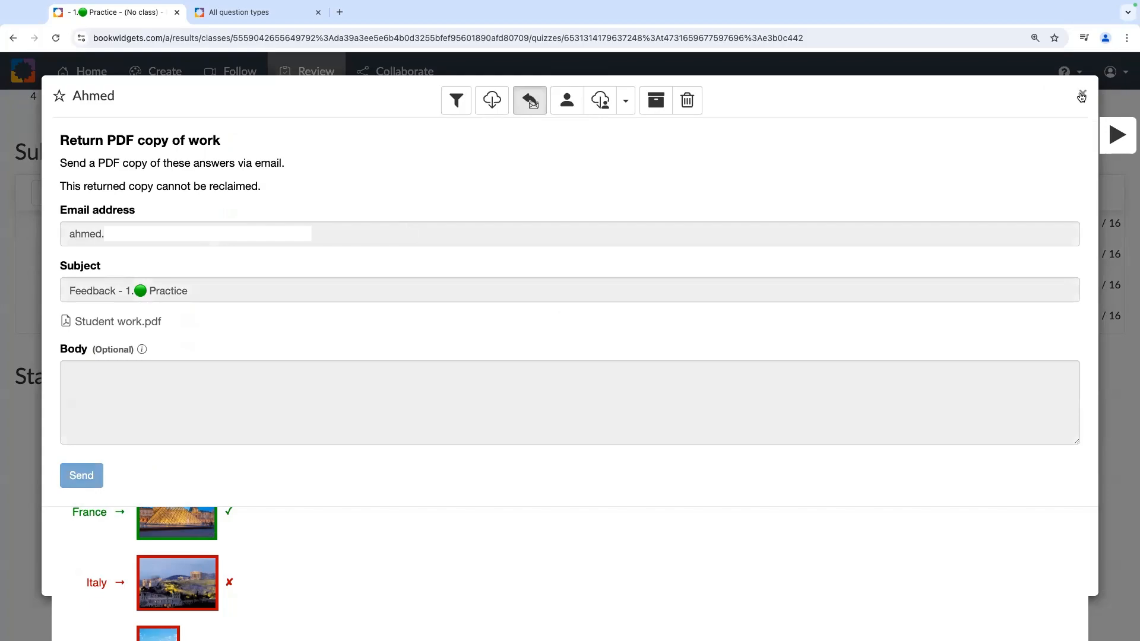
click(1081, 97)
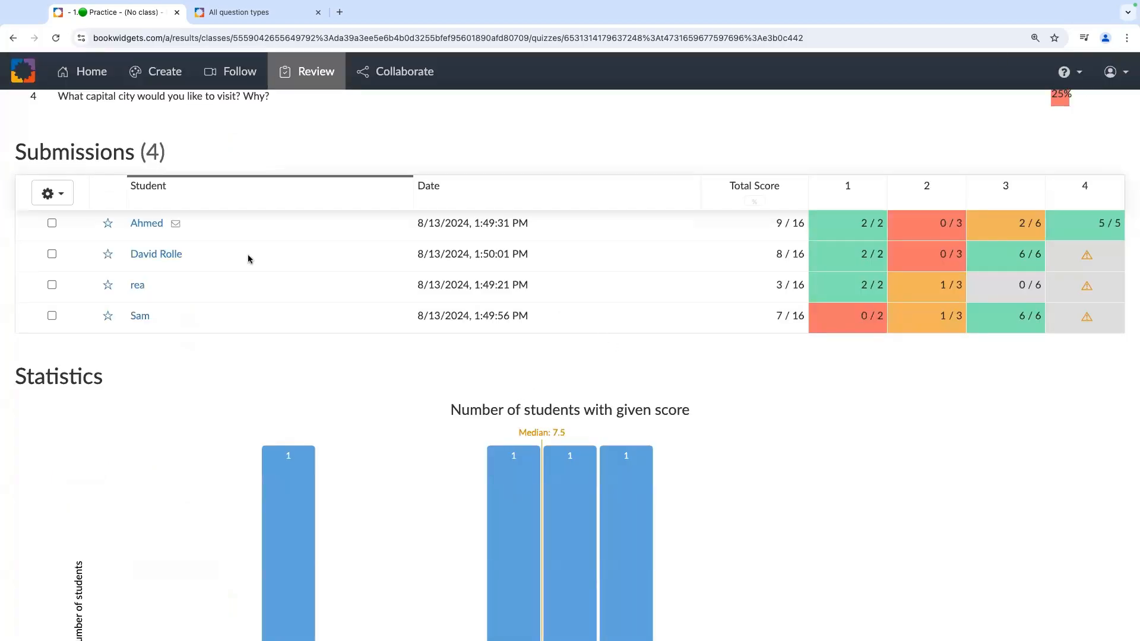
- Open the last submission in the list and tag the misspelled "Beldgium" answer in question 2 with the SP label
click(140, 316)
scroll(375, 324, down, 2)
scroll(375, 324, down, 2)
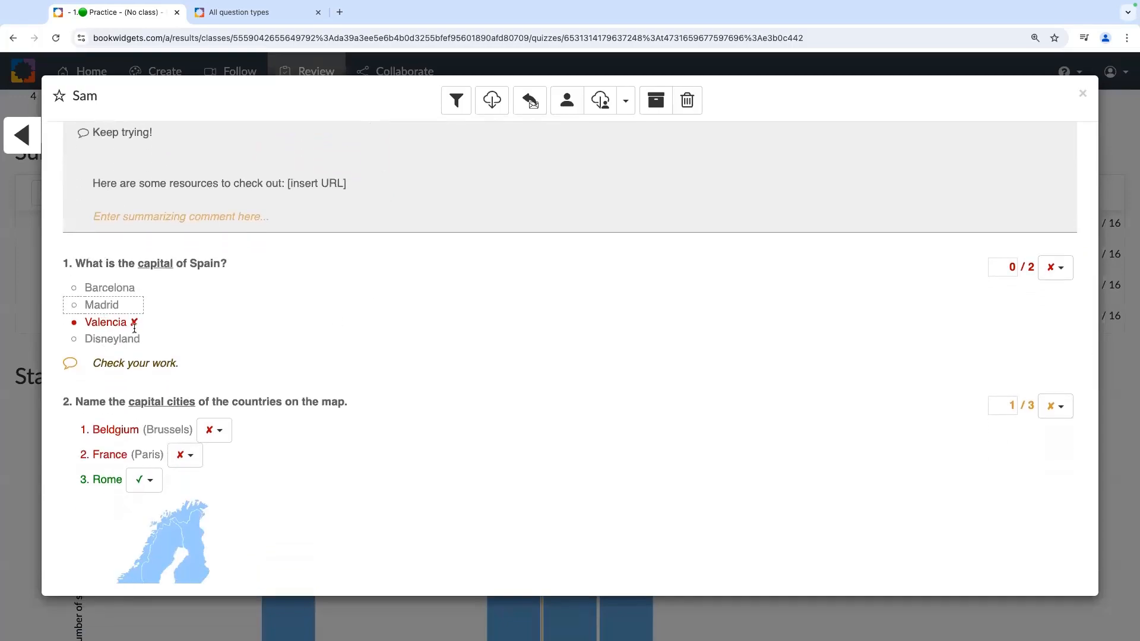
scroll(137, 350, down, 1)
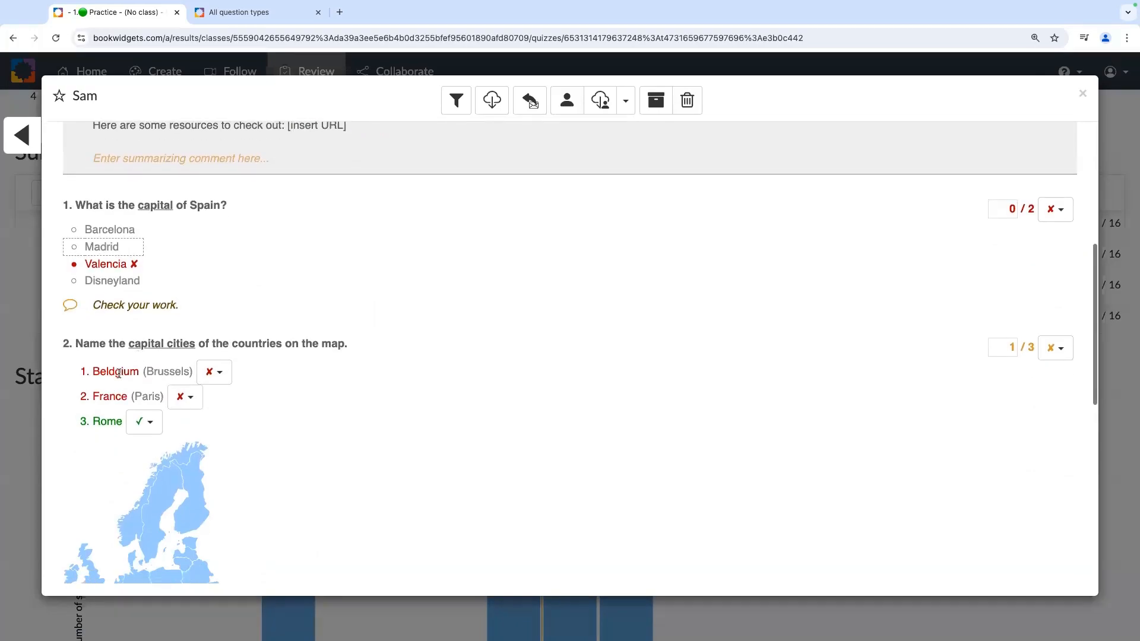
double_click(118, 373)
click(103, 324)
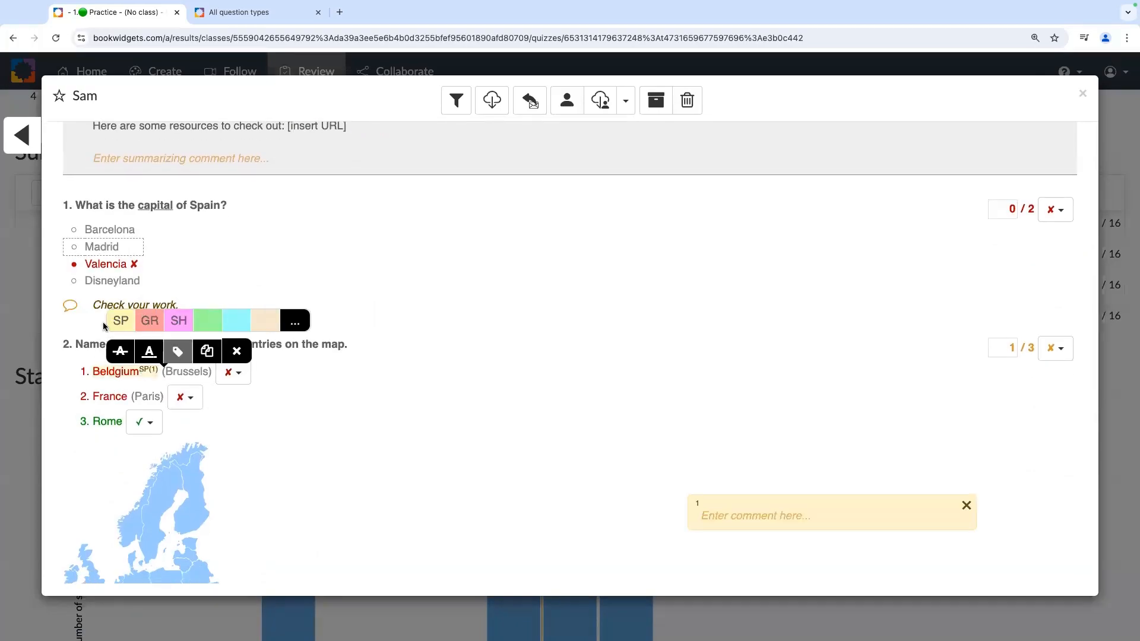
- Give the London answer in question 4 a score of 5 and close the submission
scroll(379, 438, down, 7)
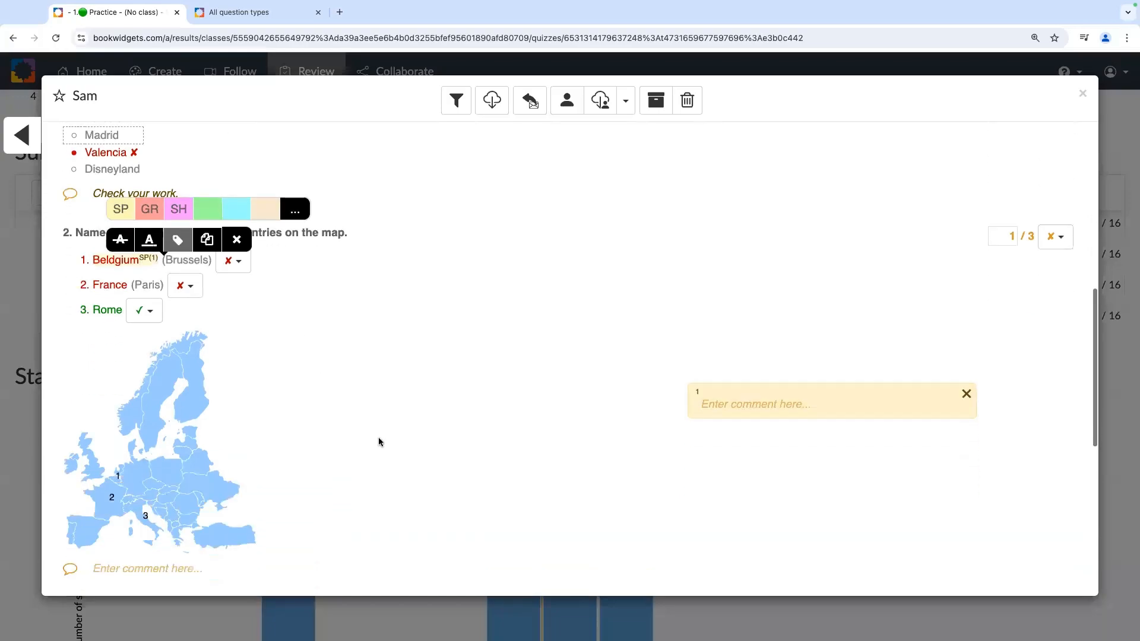
scroll(379, 441, down, 1)
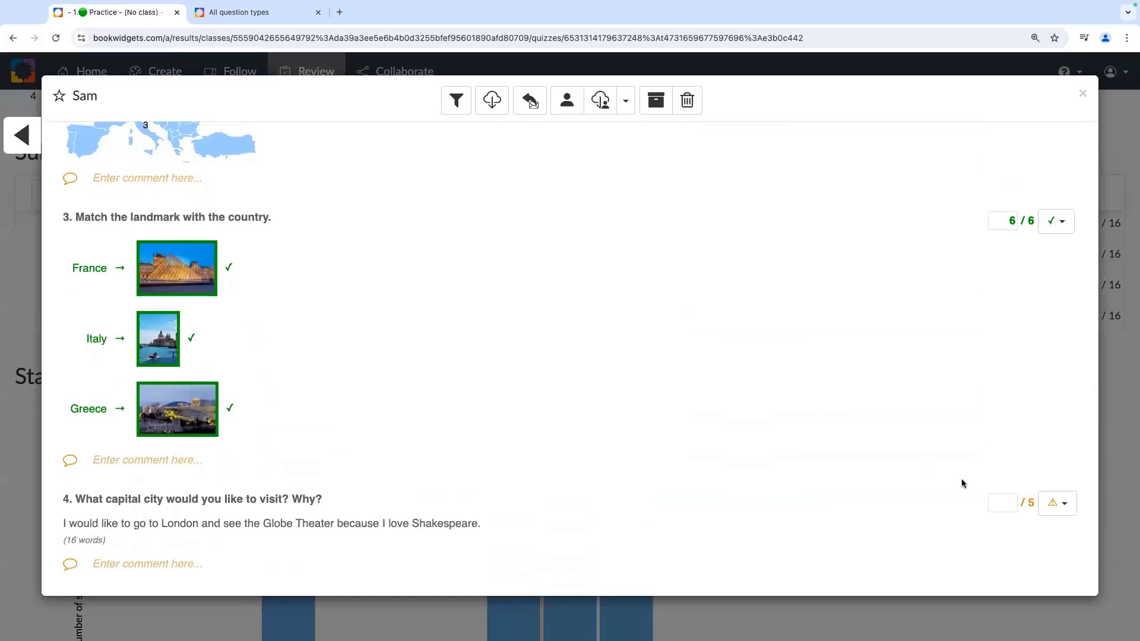
click(1008, 503)
text(5)
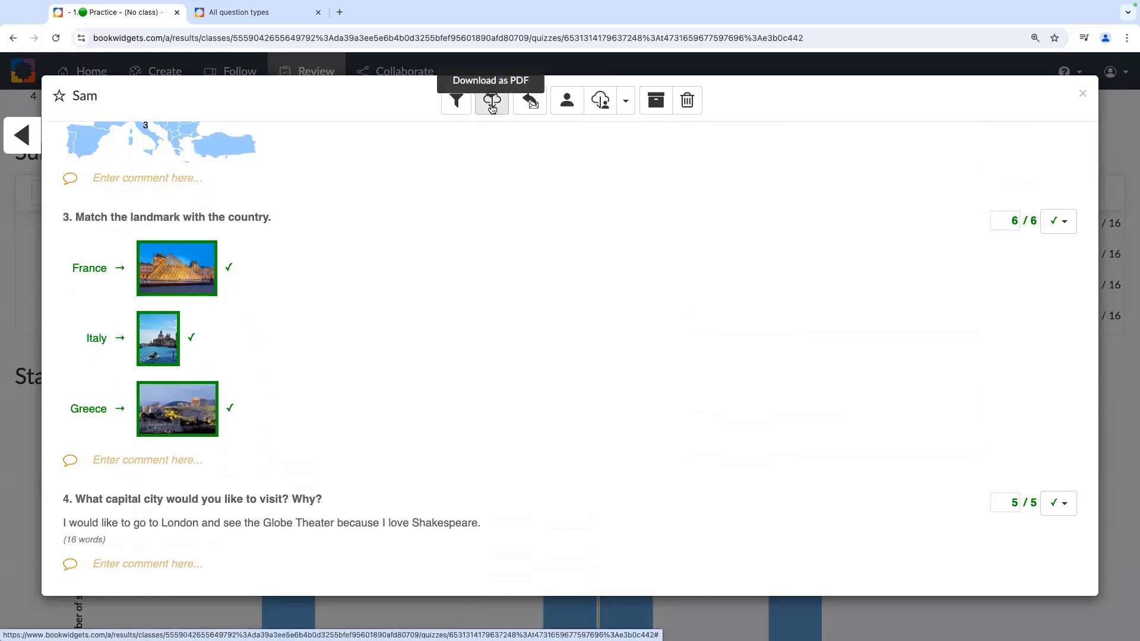
click(1082, 96)
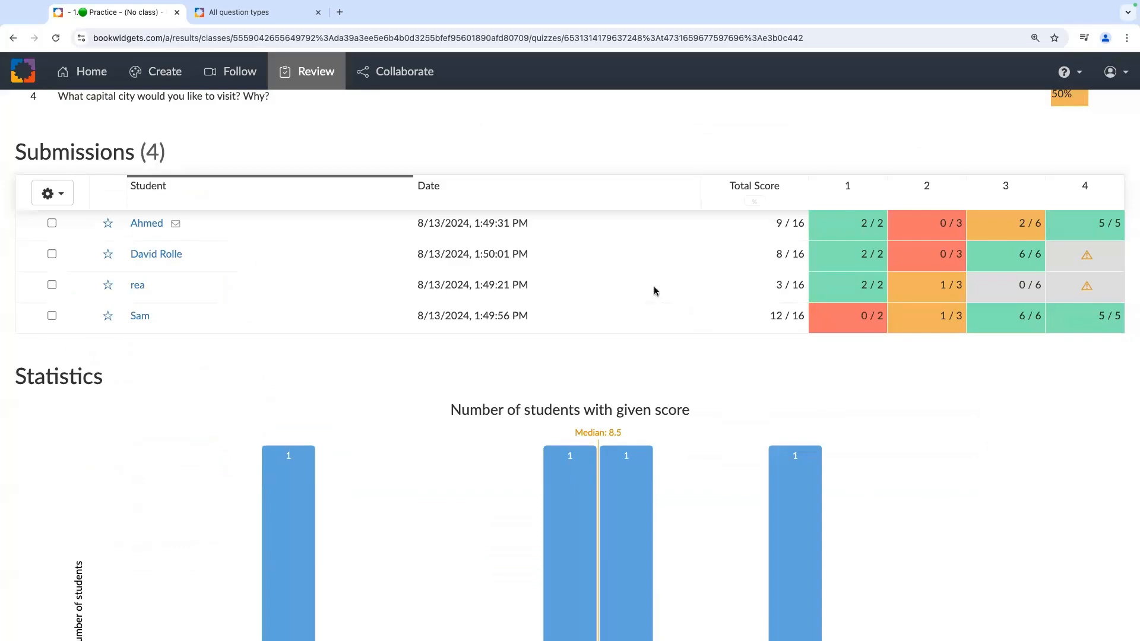
- Select all submitted work and view the available bulk actions without applying any
scroll(655, 291, down, 1)
scroll(656, 291, up, 3)
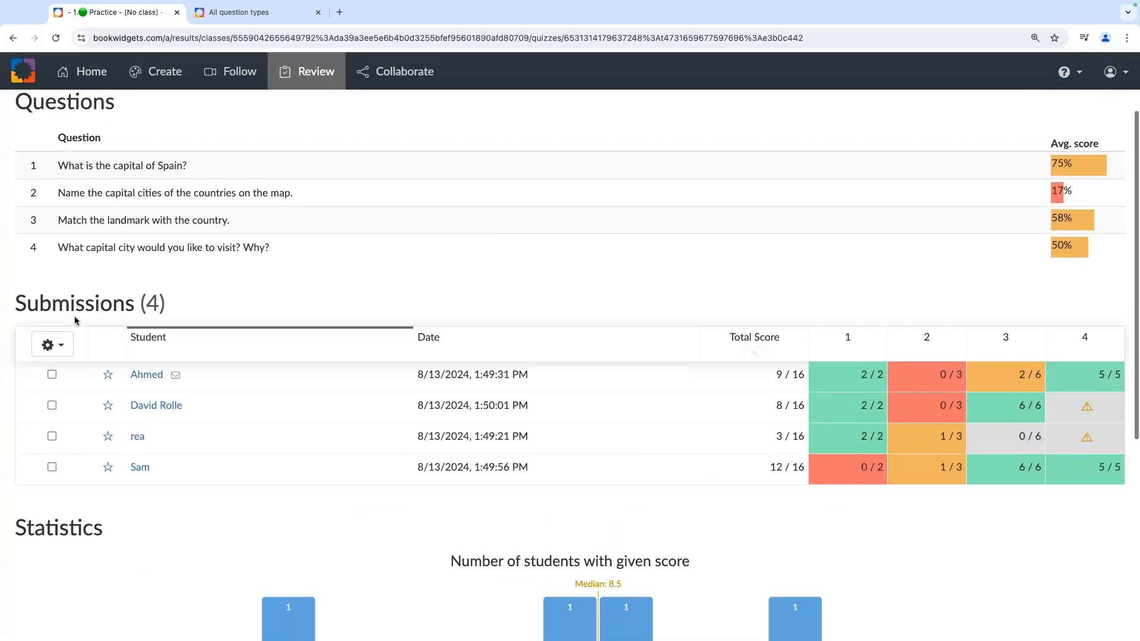
click(51, 346)
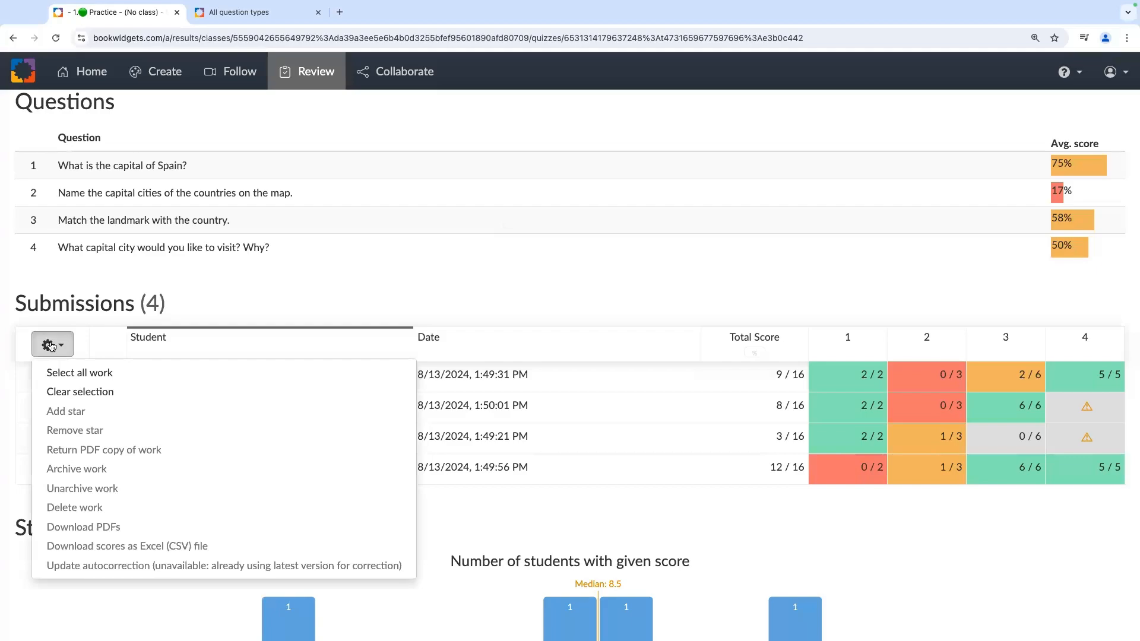
click(92, 374)
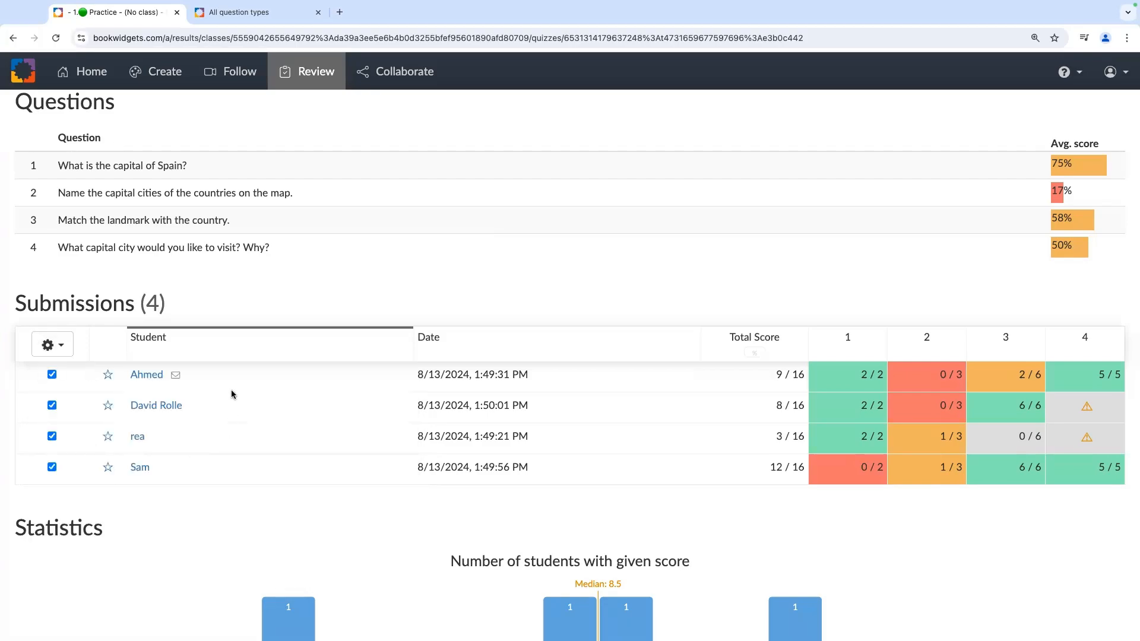
click(53, 345)
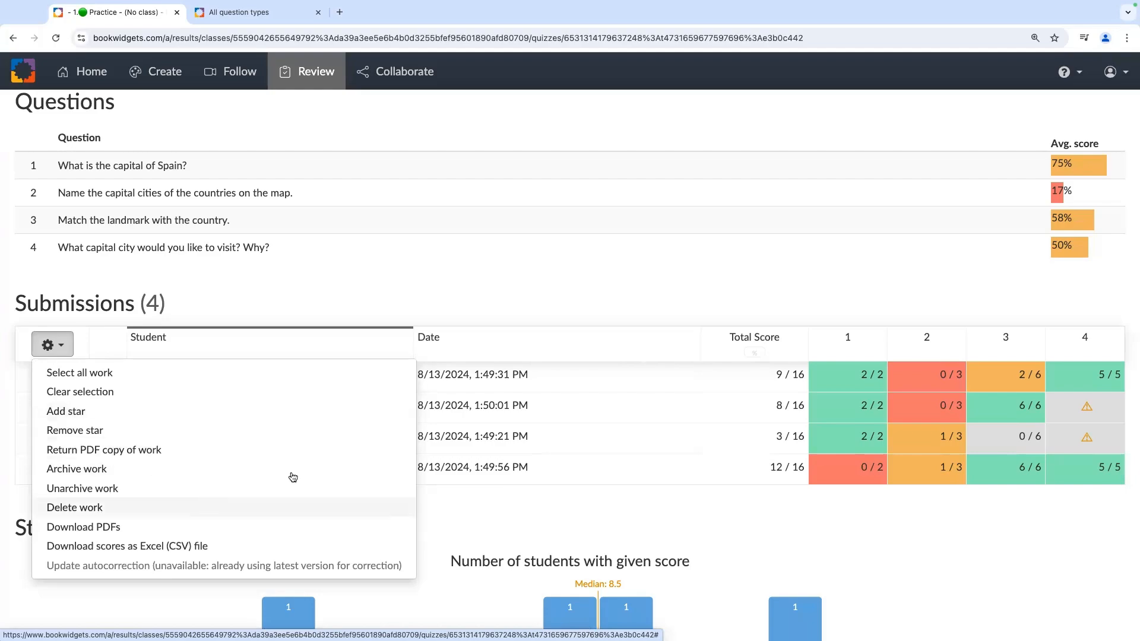
click(426, 264)
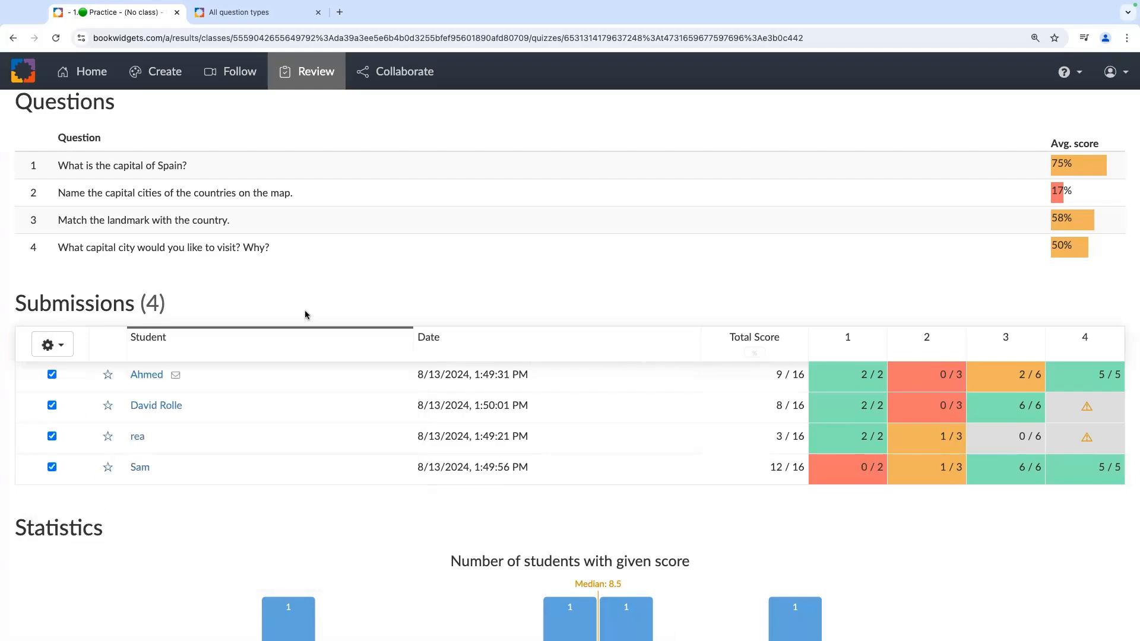